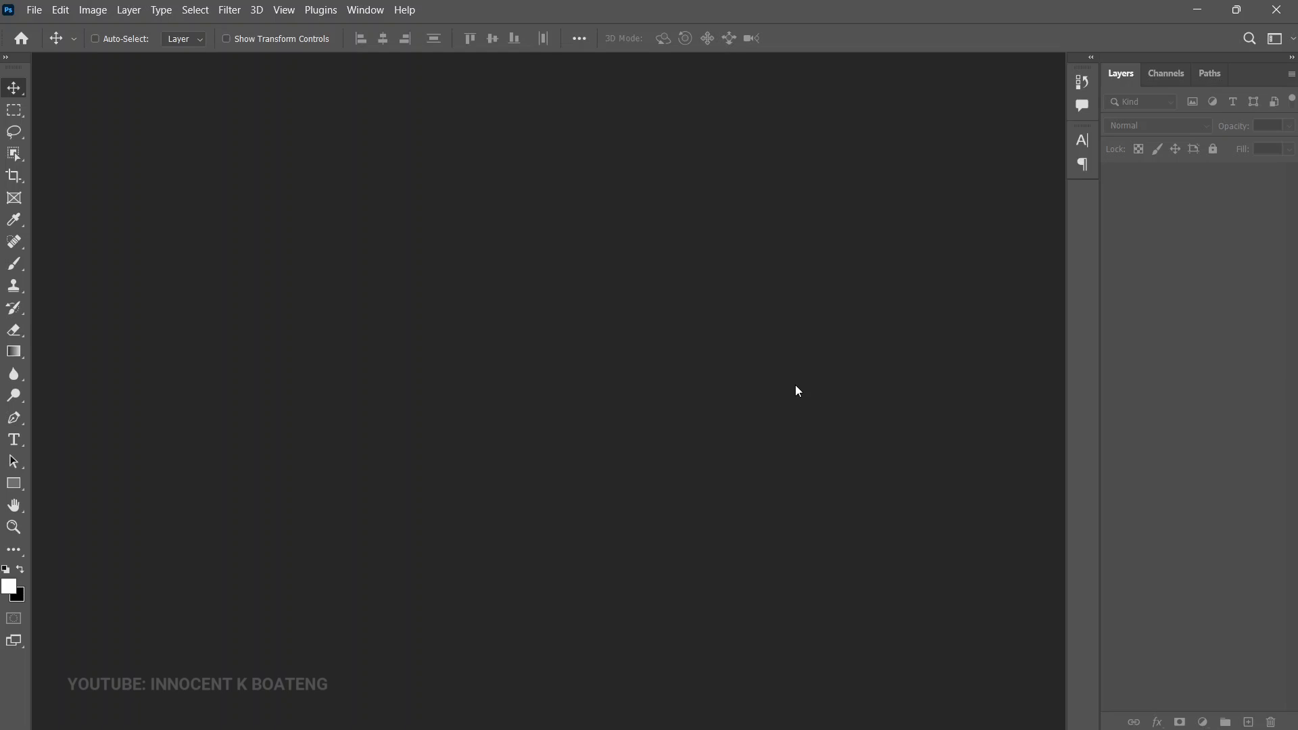
Step: Create a new document from the A4 print preset, 210 x 297 mm at 300 pixels/inch in RGB Color
{"action": "key", "text": "ctrl+n"}
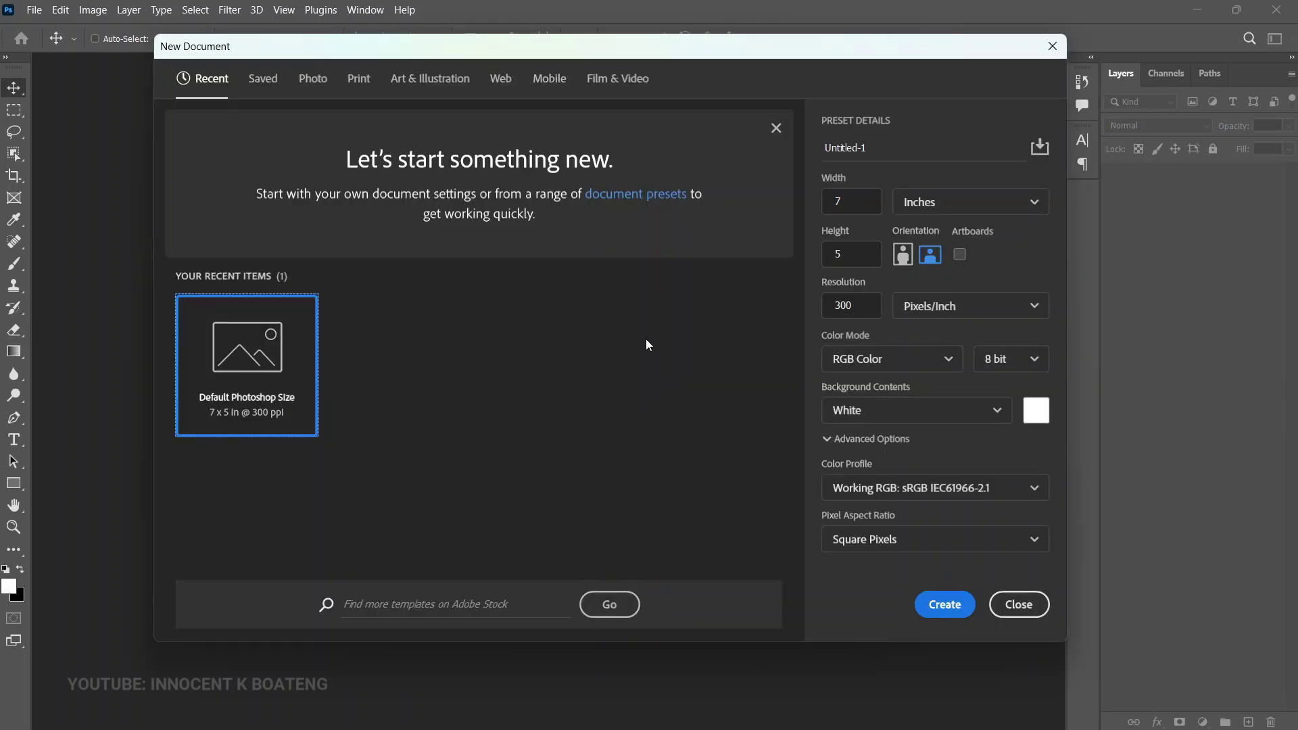
{"action": "left_click", "coordinate": [358, 84]}
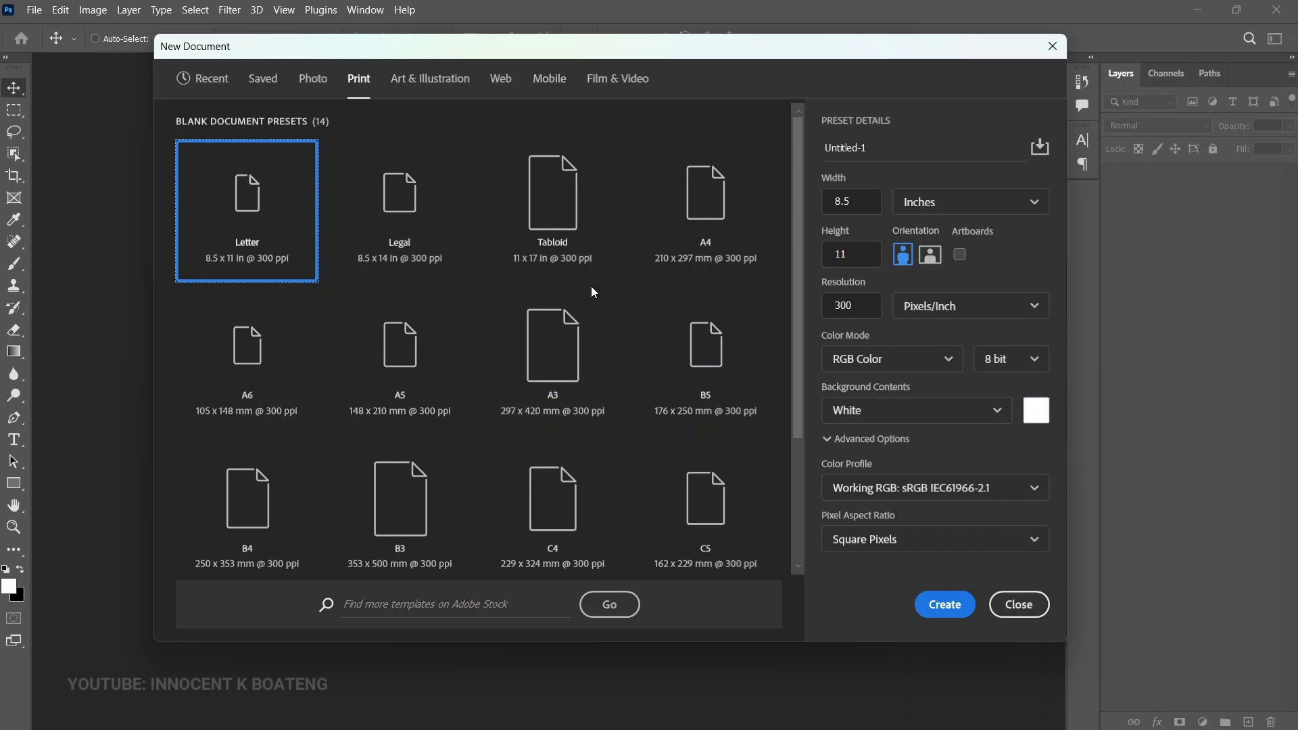
{"action": "left_click", "coordinate": [729, 213]}
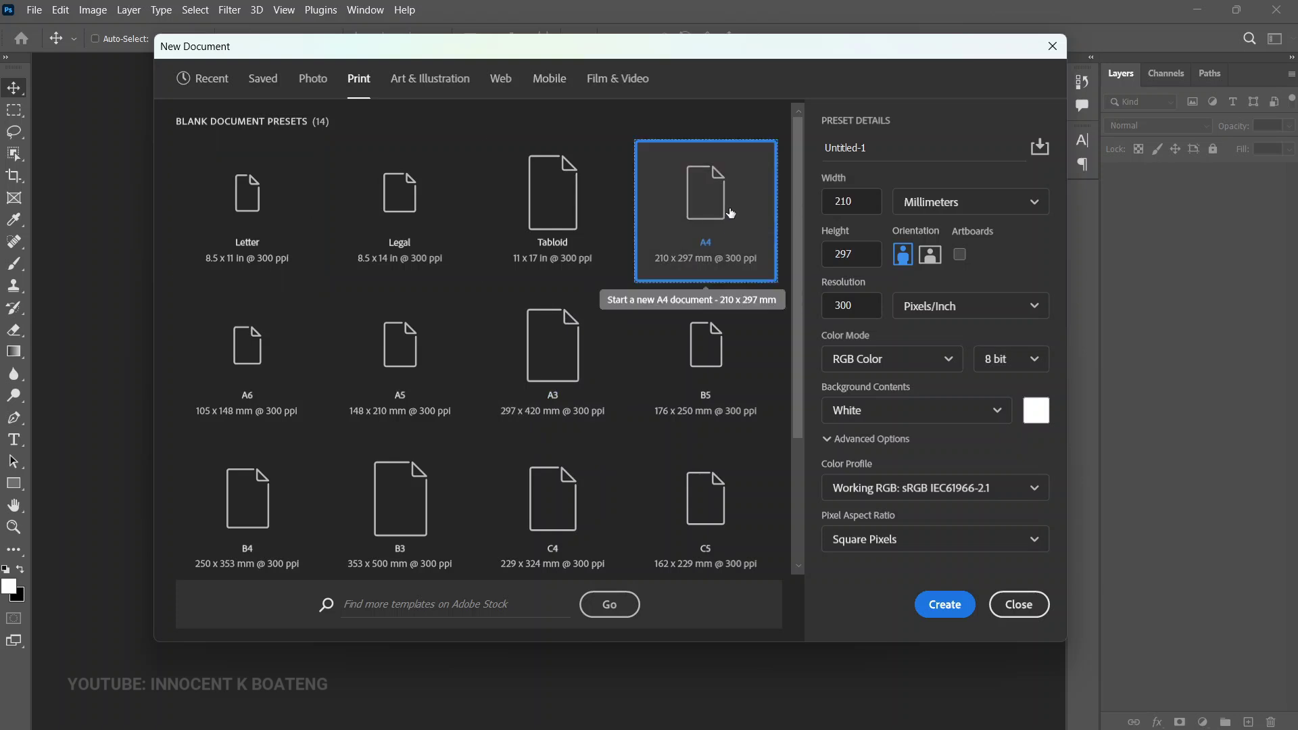
{"action": "left_click", "coordinate": [945, 605]}
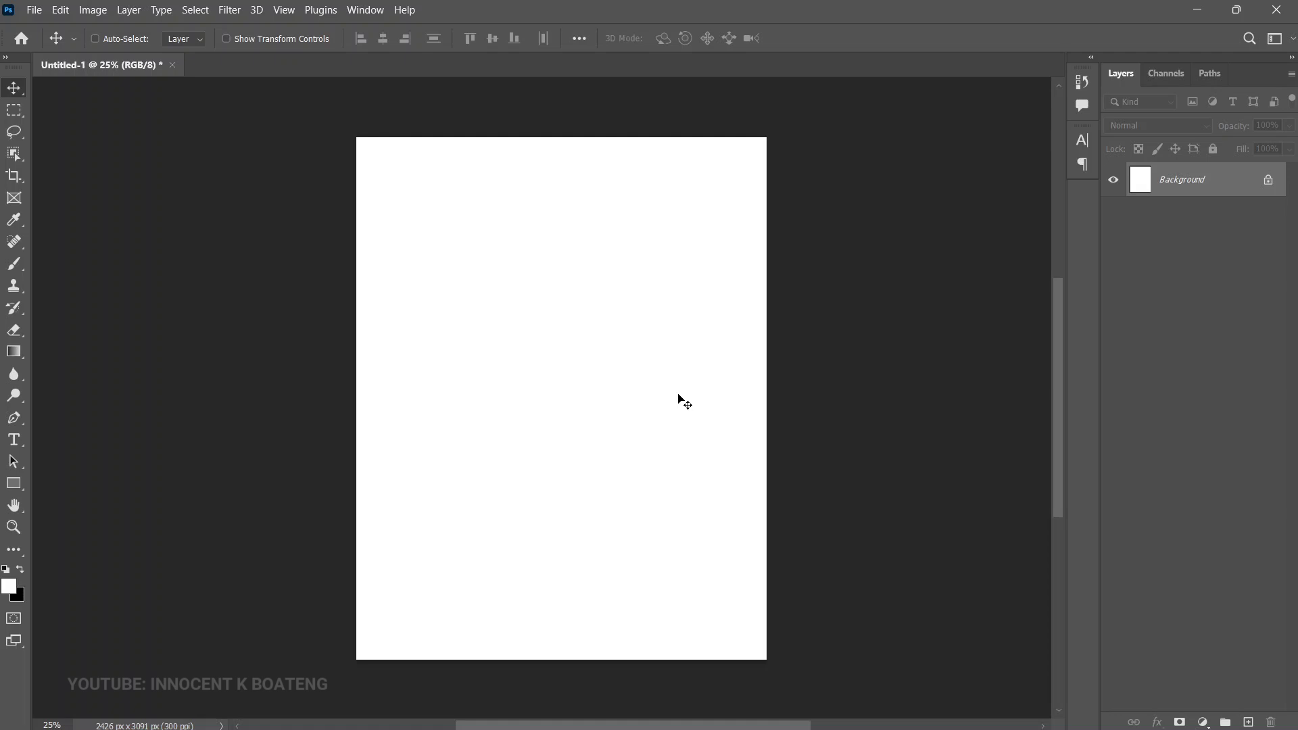
Step: Add a Gradient Fill layer above the background using the custom red preset that runs from #cc0000 to #810101
{"action": "left_click", "coordinate": [1203, 724]}
{"action": "left_click", "coordinate": [1194, 442]}
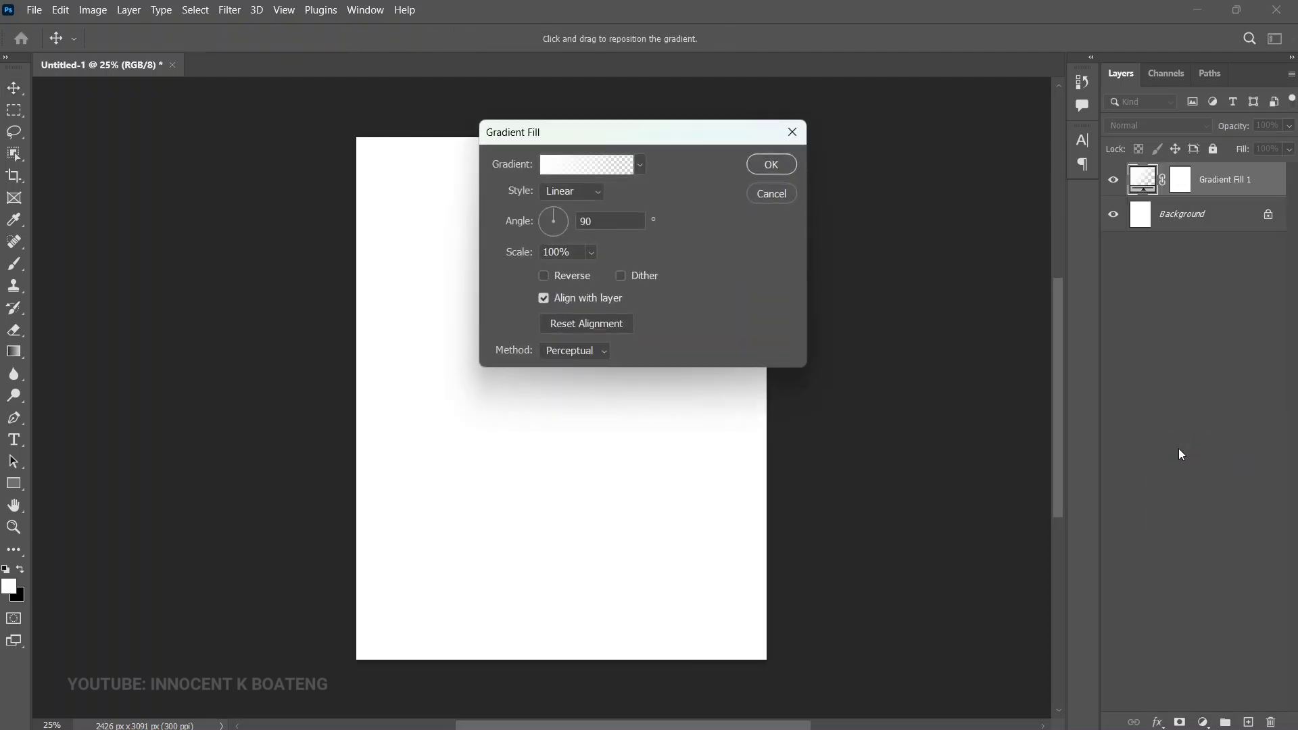
{"action": "left_click", "coordinate": [602, 164]}
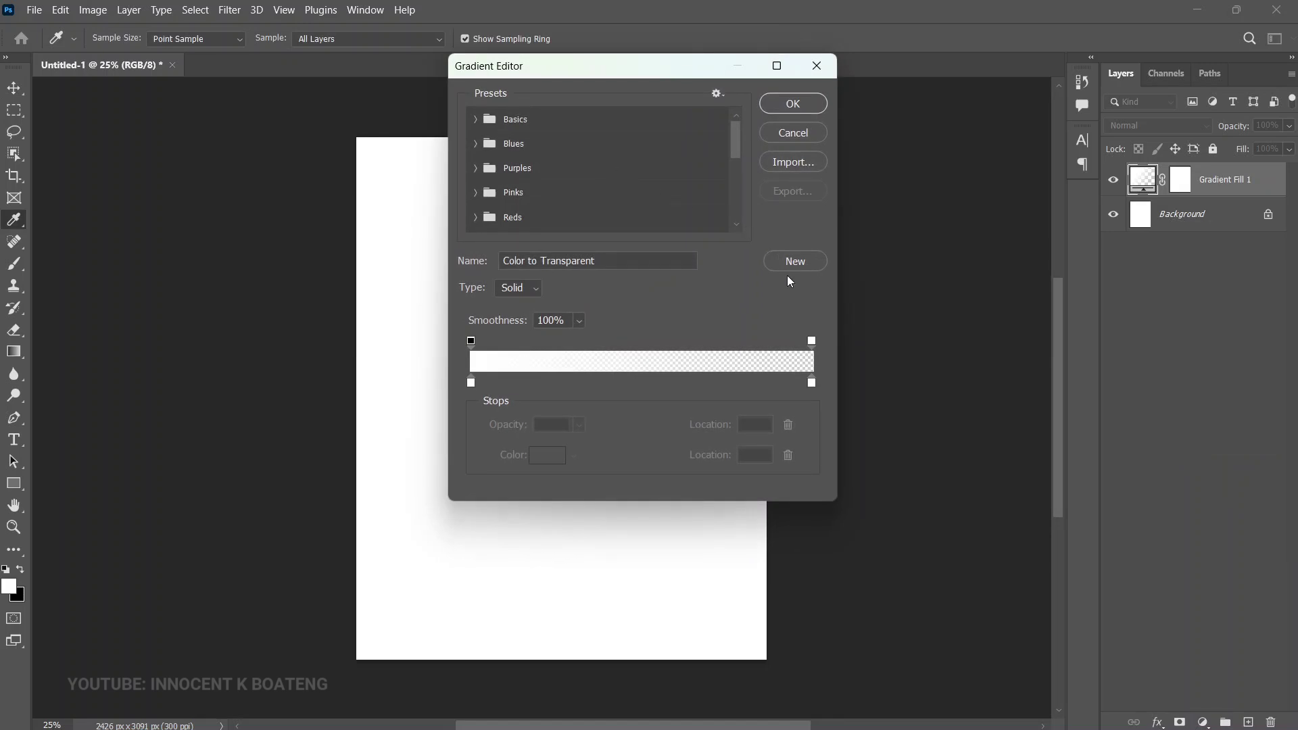
{"action": "left_click_drag", "start_coordinate": [738, 138], "coordinate": [732, 209]}
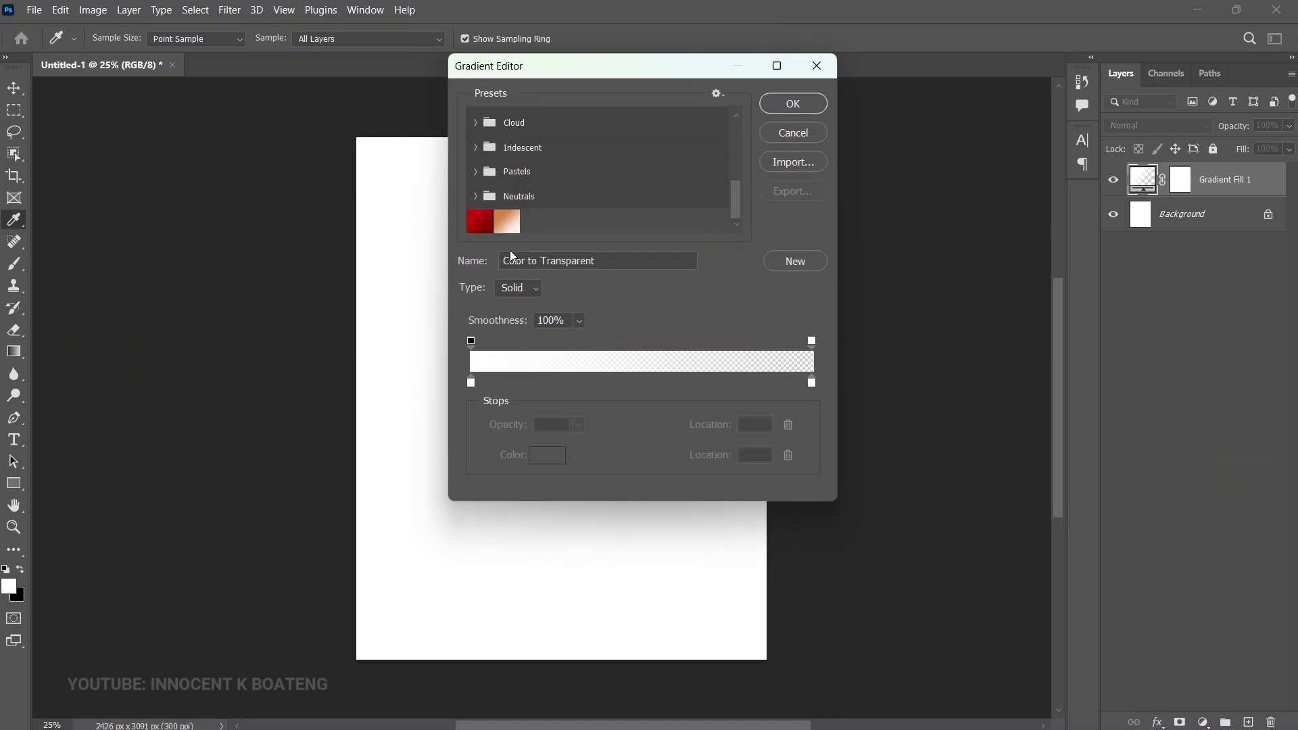
{"action": "left_click", "coordinate": [480, 221]}
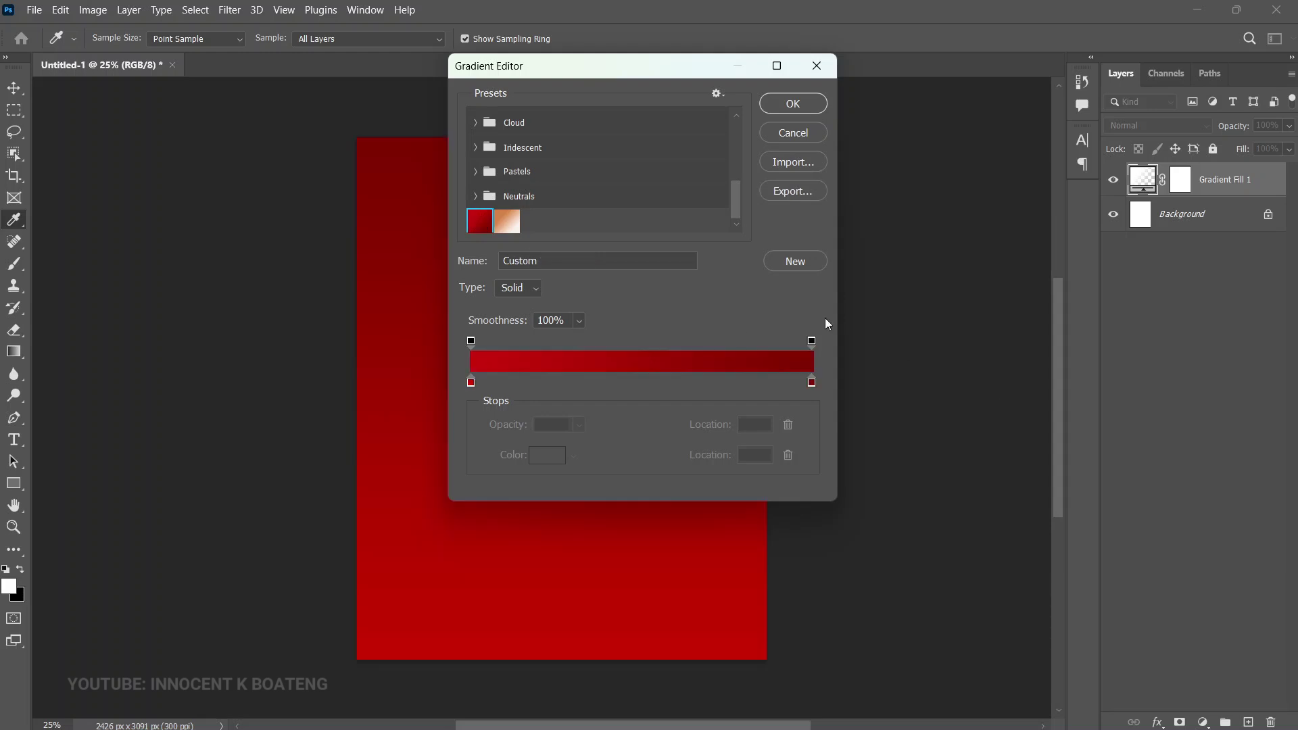
Step: Check the colors of the red gradient's start and end stops and accept the gradient
{"action": "left_click_drag", "start_coordinate": [667, 67], "coordinate": [893, 54]}
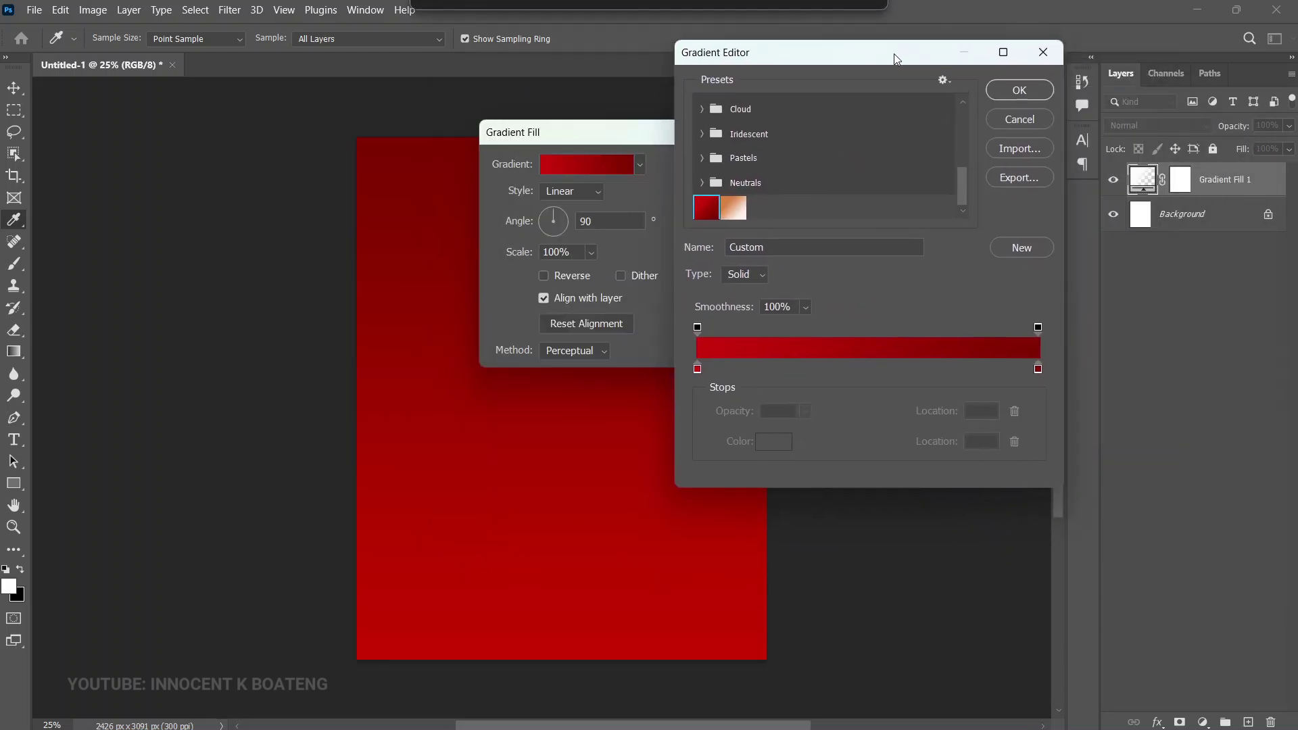
{"action": "left_click", "coordinate": [697, 369]}
{"action": "left_click", "coordinate": [773, 441]}
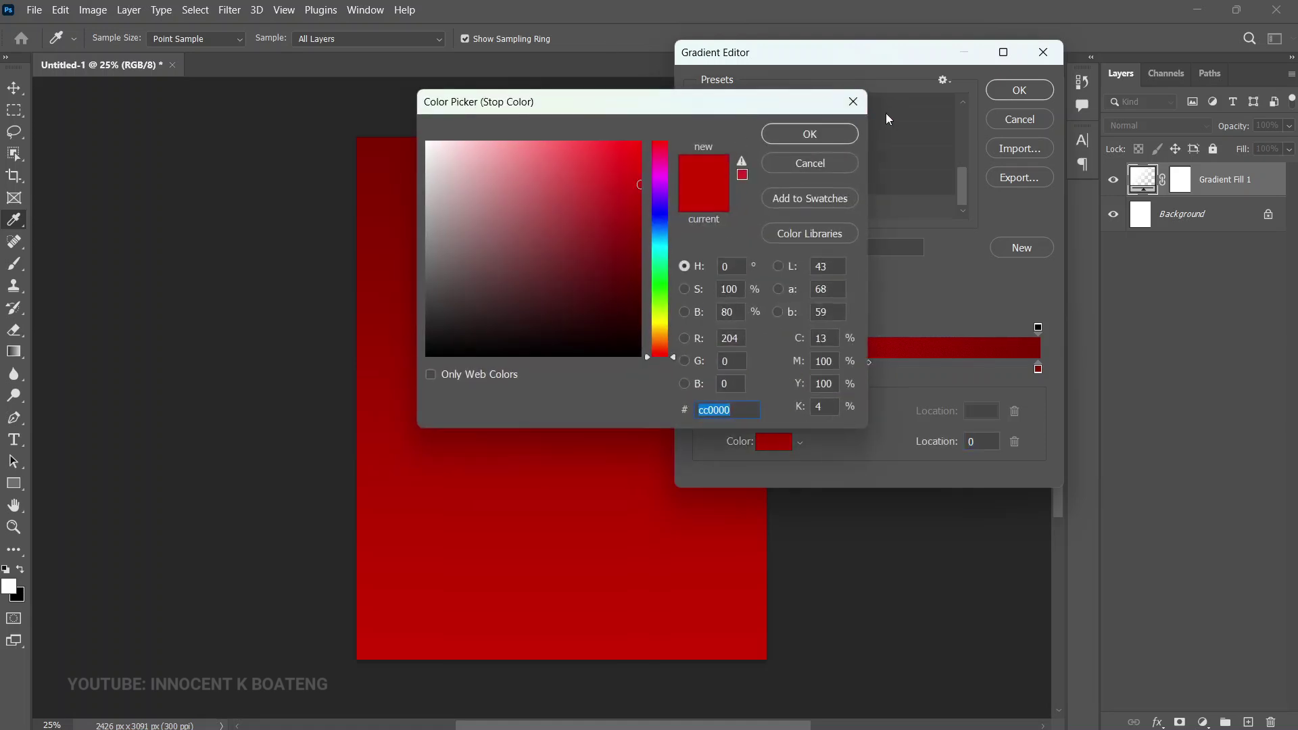
{"action": "left_click", "coordinate": [854, 101]}
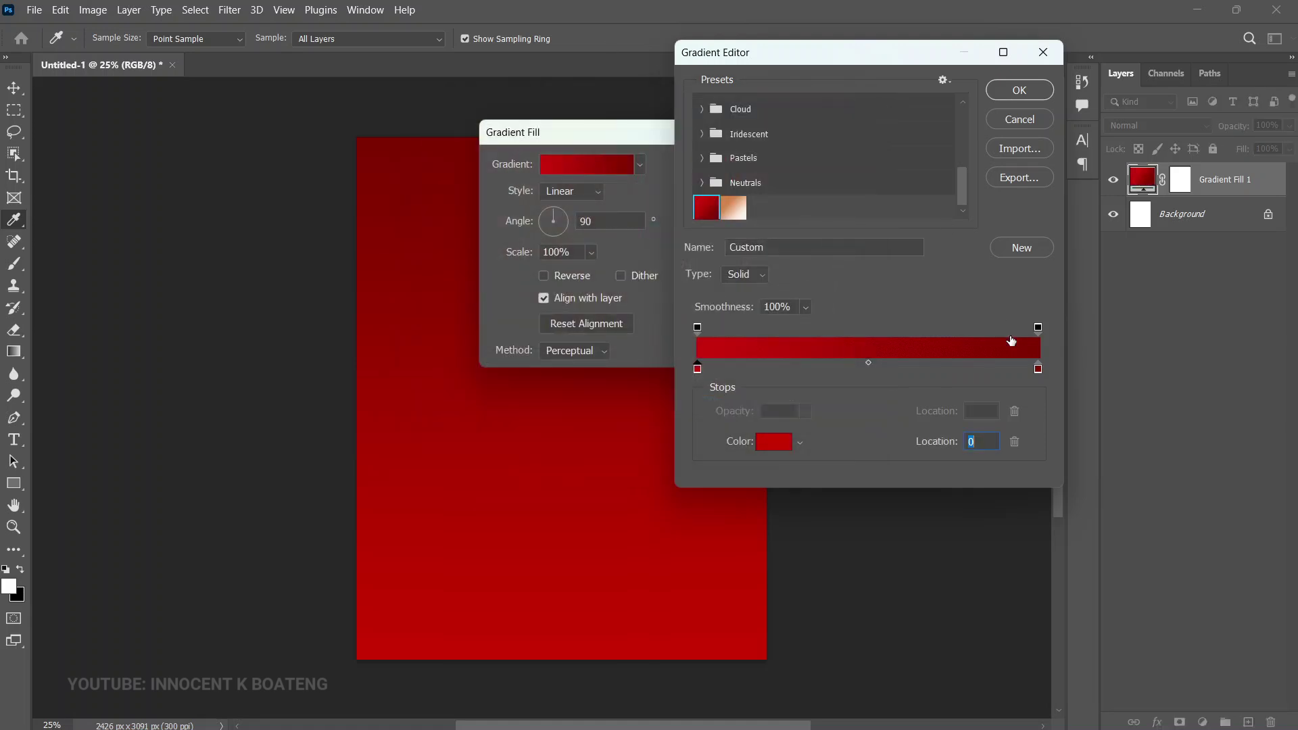
{"action": "left_click", "coordinate": [1039, 369]}
{"action": "left_click", "coordinate": [762, 447]}
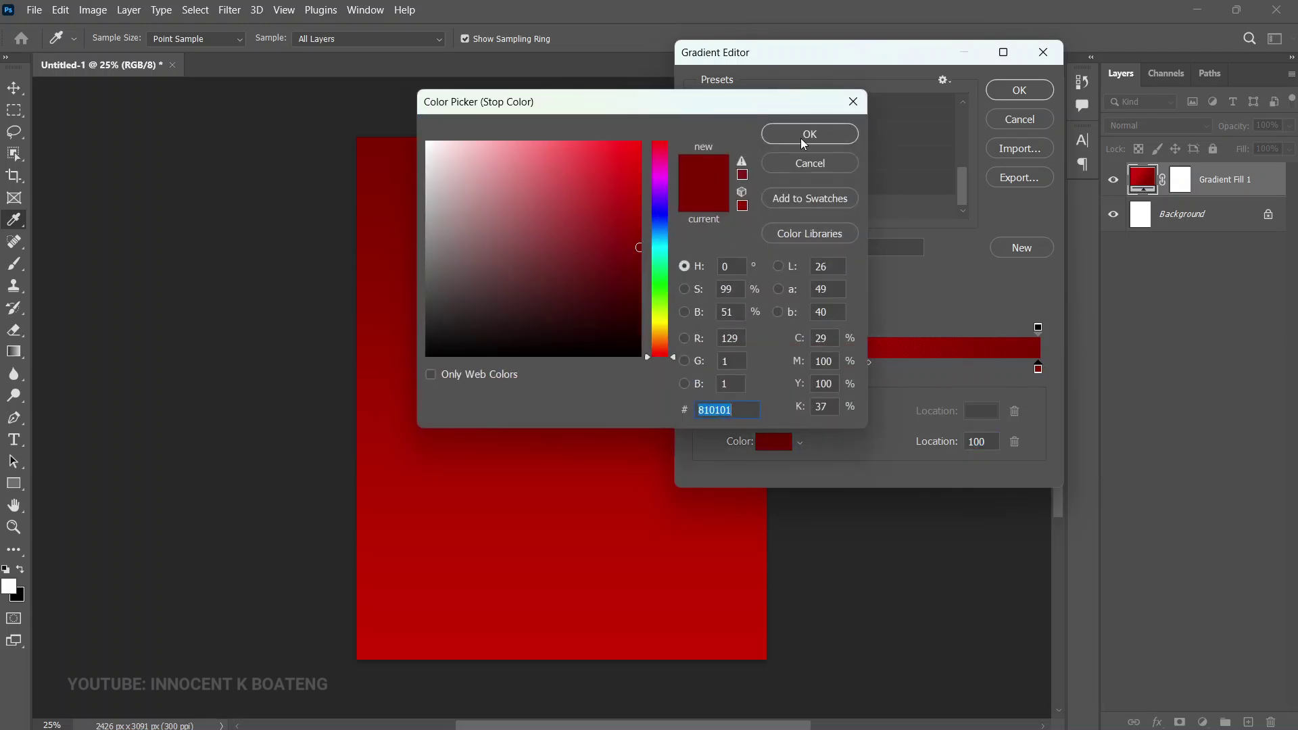
{"action": "left_click", "coordinate": [802, 135]}
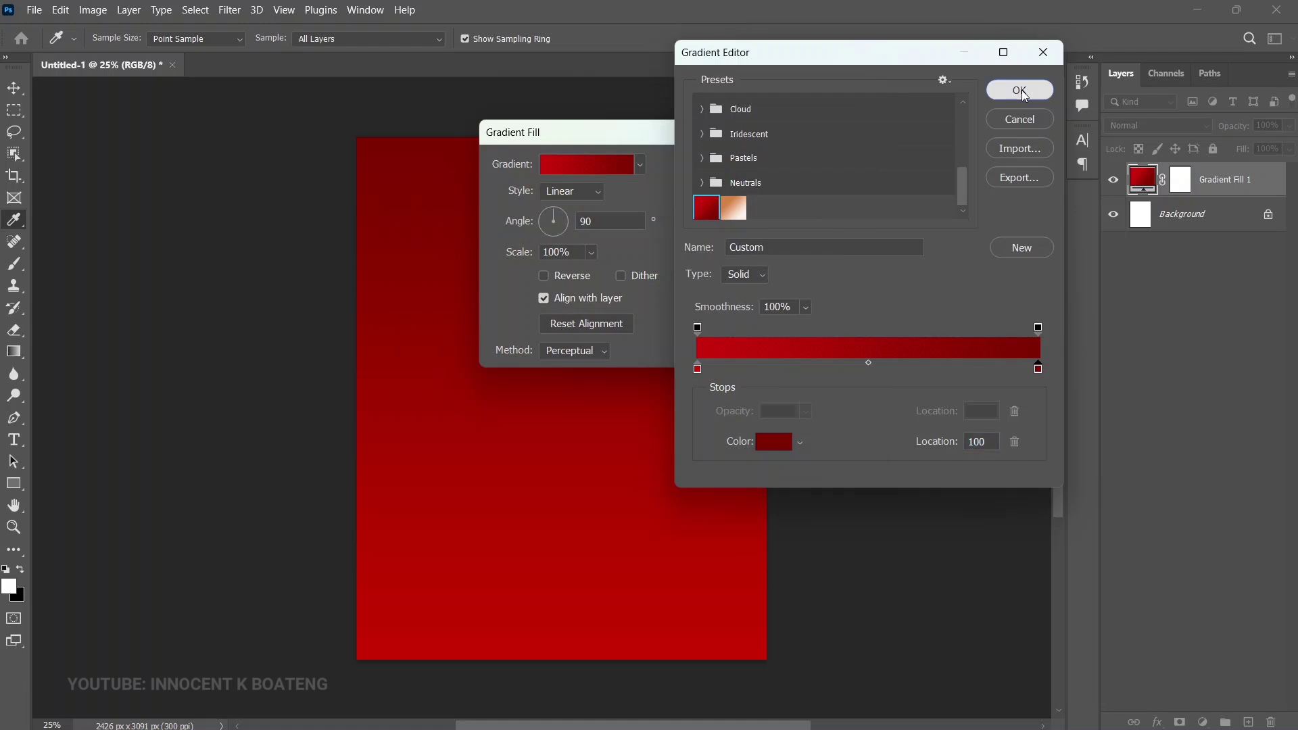
{"action": "left_click", "coordinate": [1021, 91]}
Step: Set the gradient fill's style to Radial and apply it to the canvas
{"action": "left_click_drag", "start_coordinate": [587, 135], "coordinate": [897, 171]}
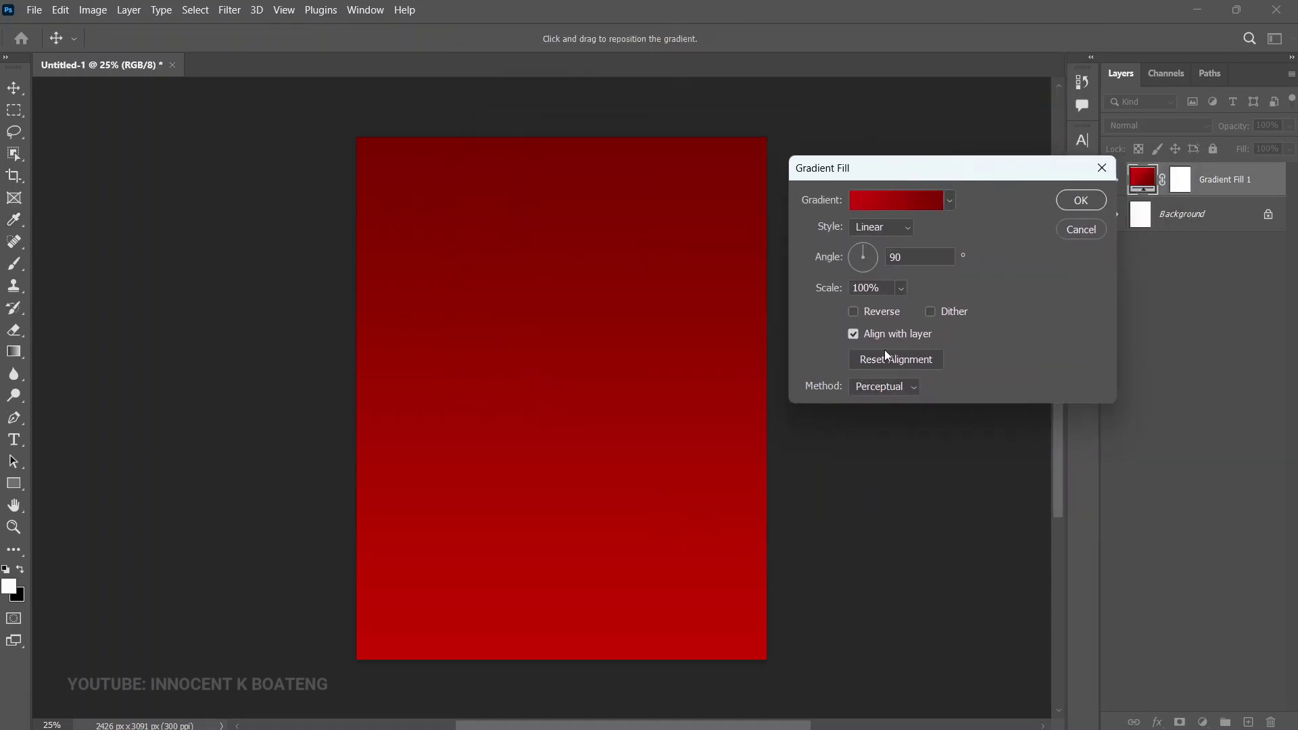
{"action": "left_click", "coordinate": [885, 223]}
{"action": "left_click", "coordinate": [866, 258]}
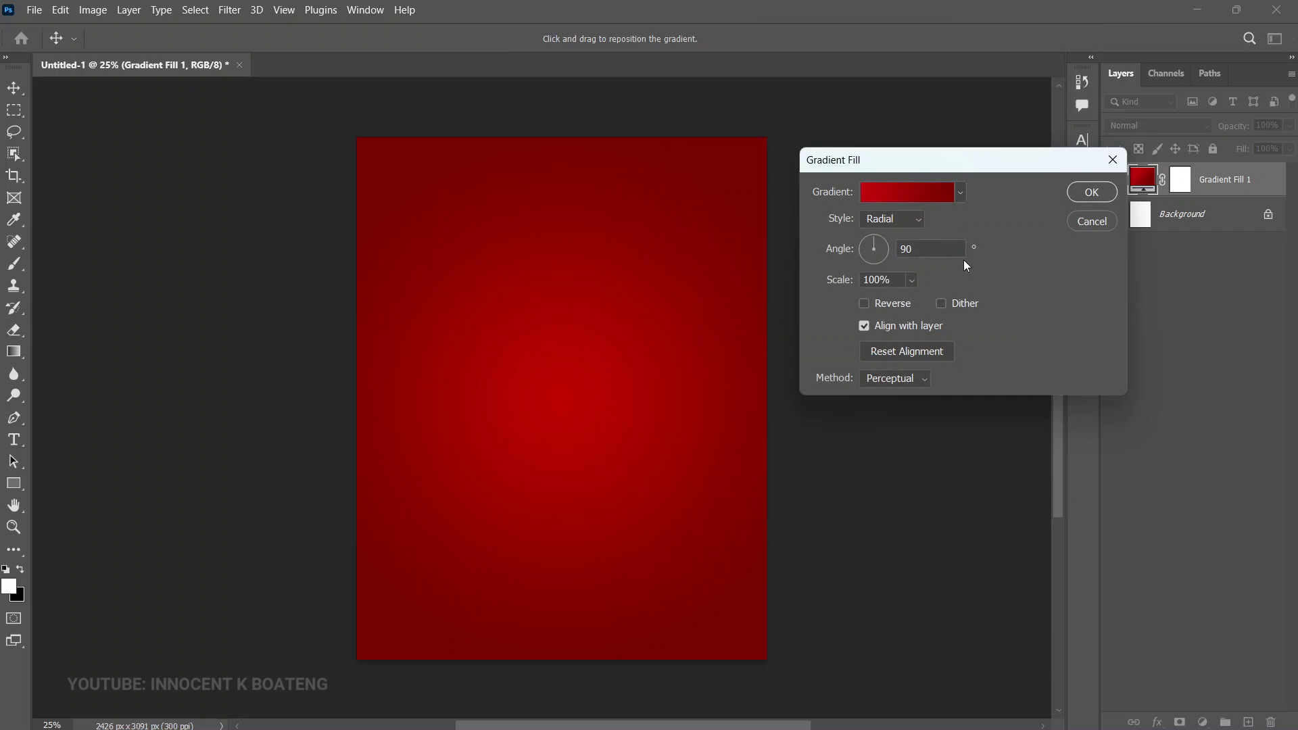
{"action": "left_click", "coordinate": [1080, 193]}
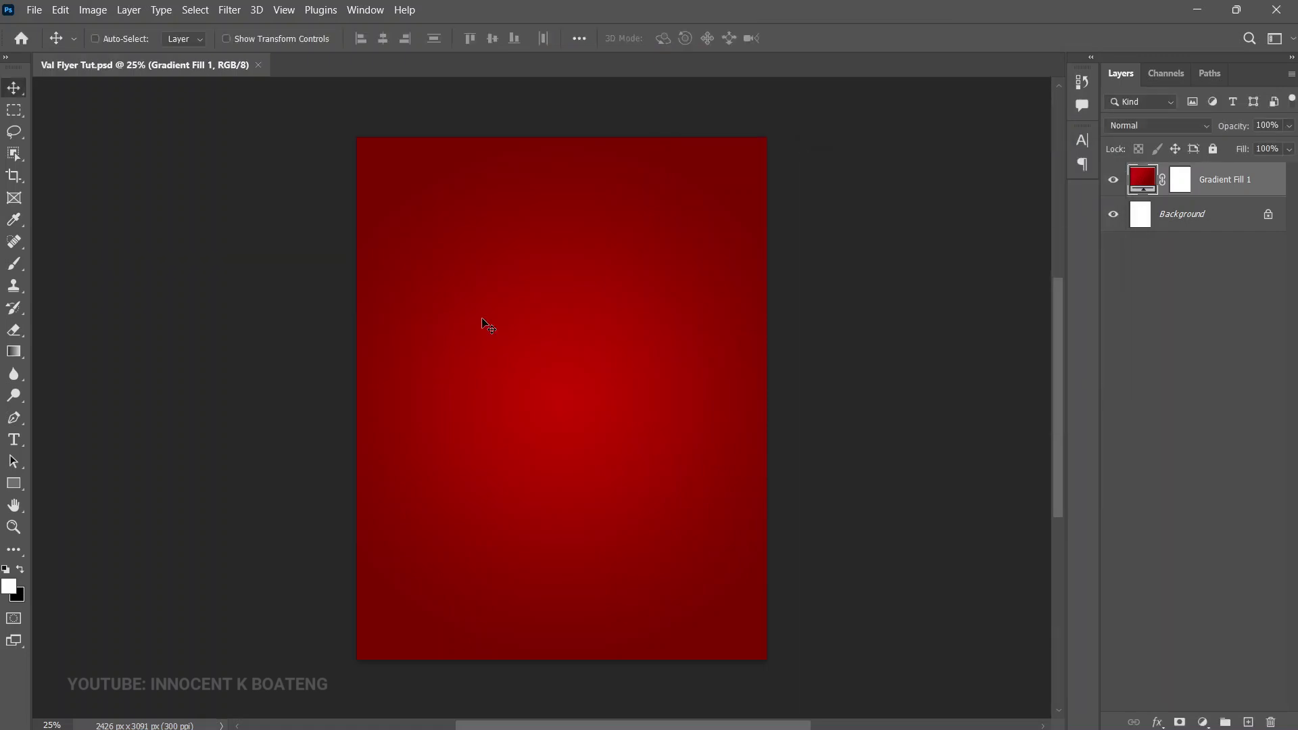
Step: Place the glowing hearts image f83eebc42c1f67e22e9d530f4dfc15c9 from the Valentine flyer resources folder as an embedded layer
{"action": "left_click", "coordinate": [34, 10]}
{"action": "left_click", "coordinate": [123, 316]}
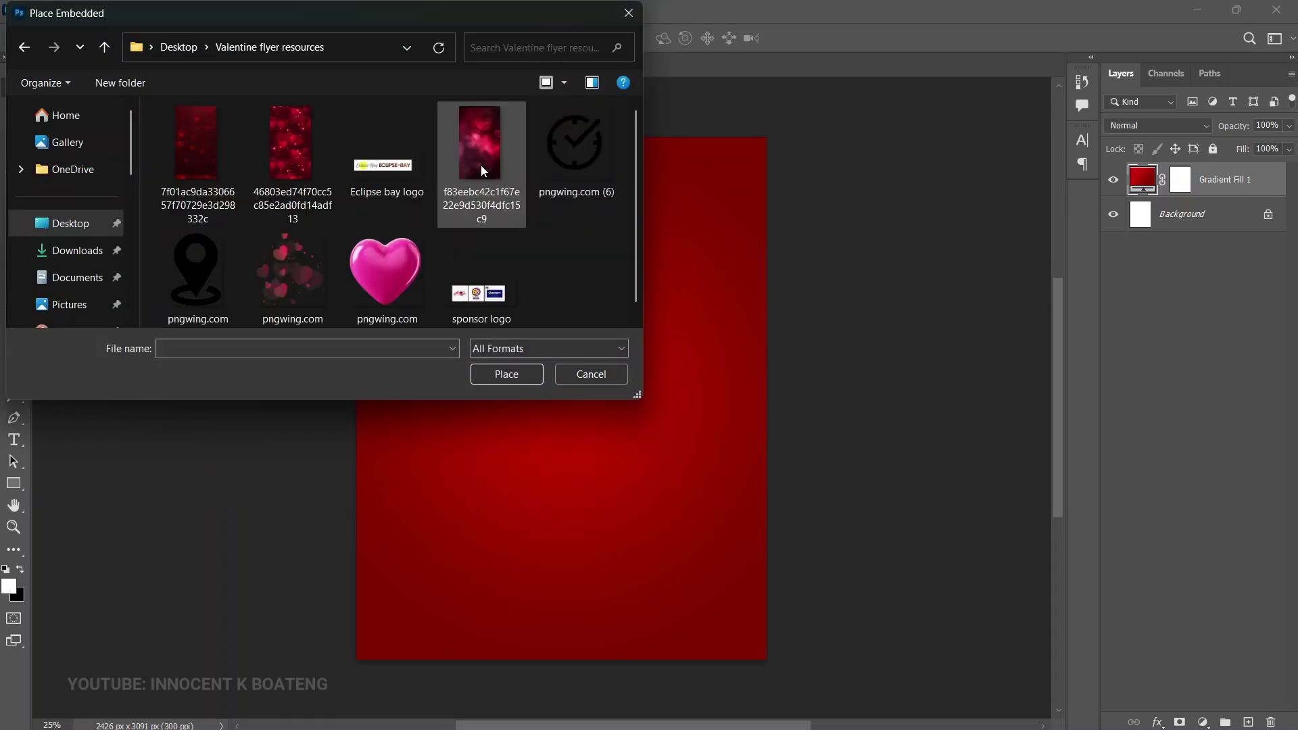
{"action": "double_click", "coordinate": [480, 165]}
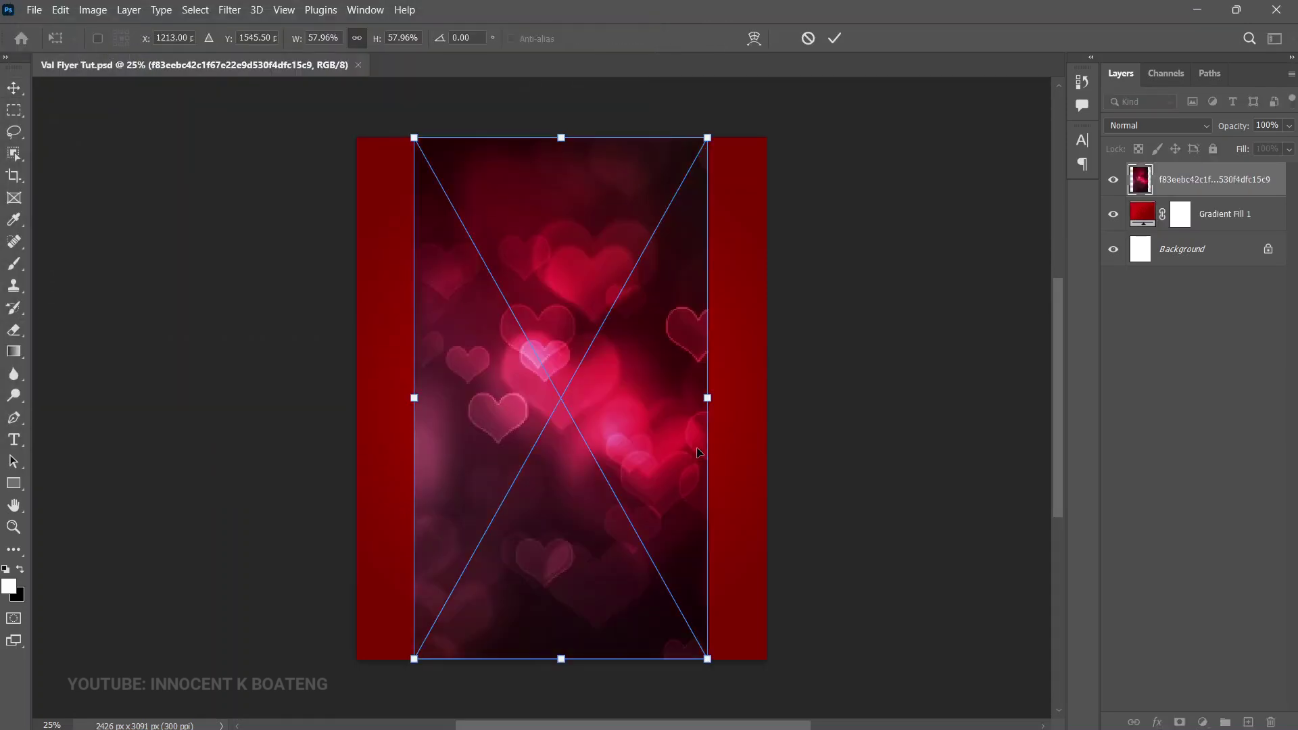
{"action": "key", "text": "Return"}
Step: Enlarge the placed hearts image proportionally so it covers the whole canvas
{"action": "key", "text": "z"}
{"action": "left_click", "coordinate": [665, 381], "text": "alt"}
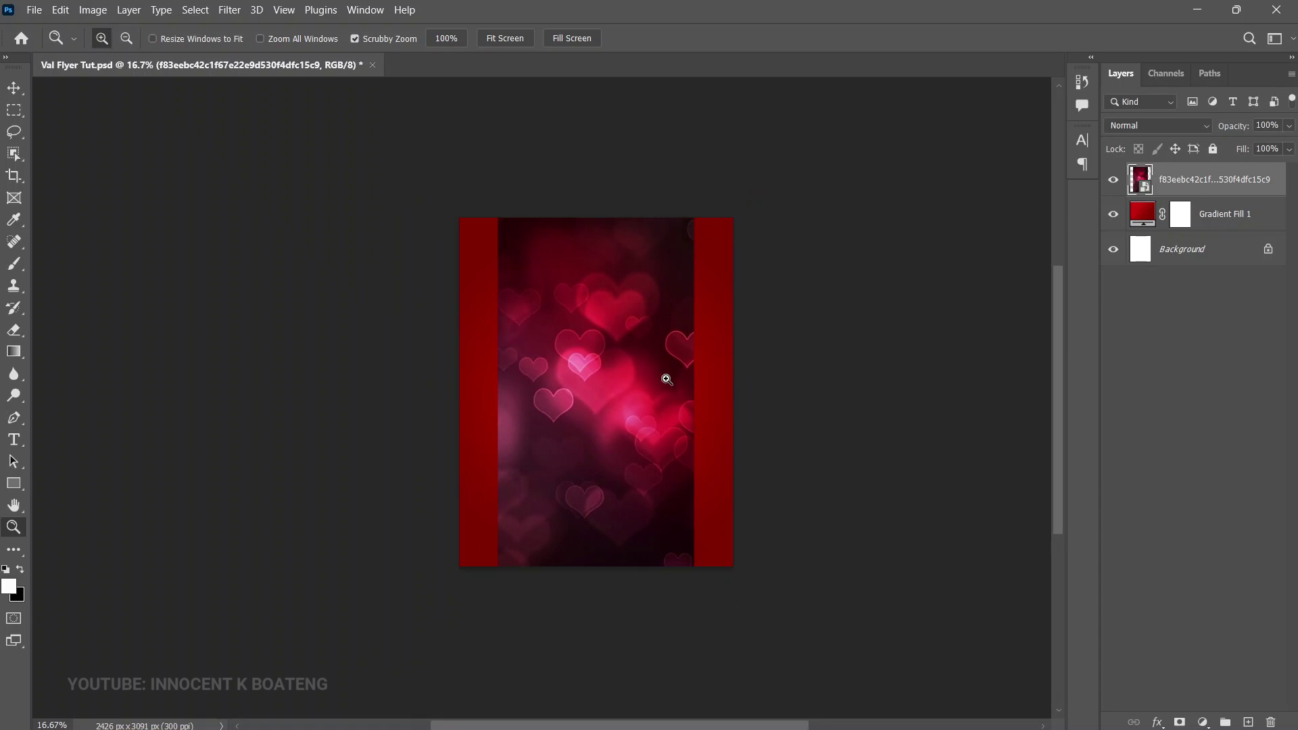
{"action": "key", "text": "v"}
{"action": "key", "text": "ctrl+t"}
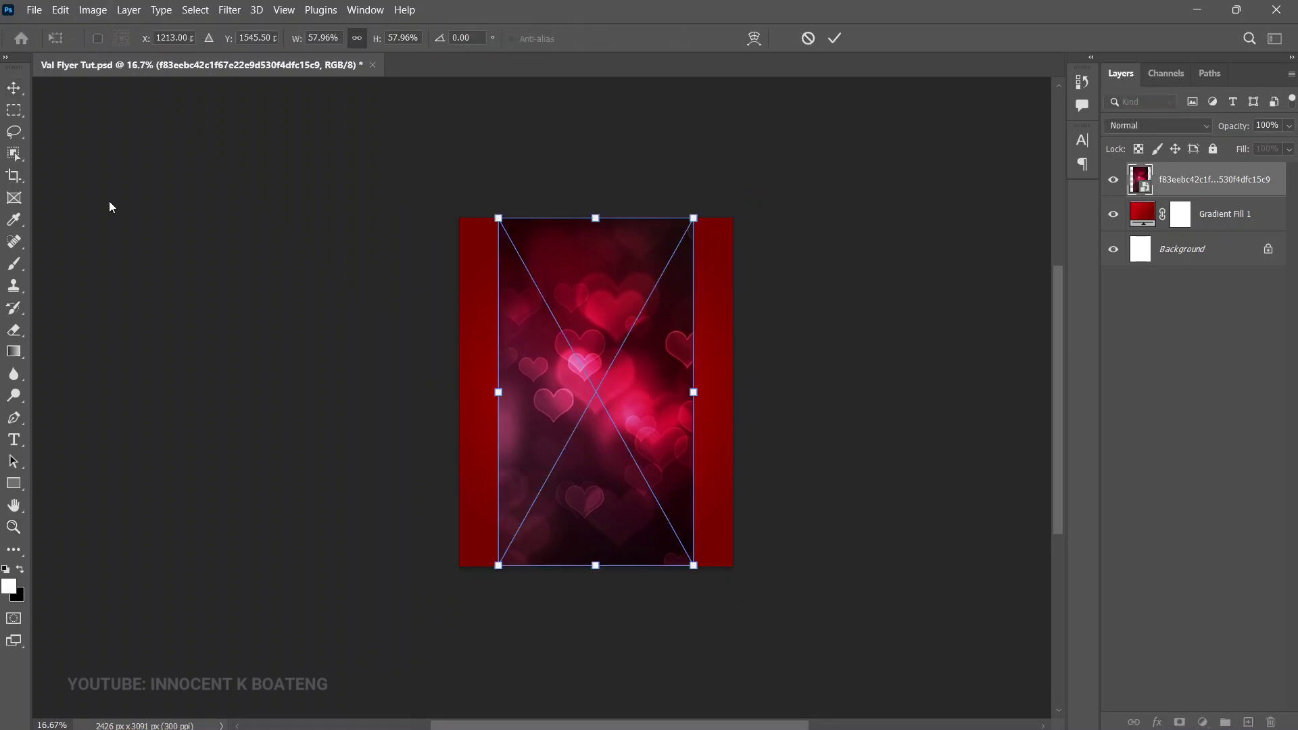
{"action": "left_click_drag", "start_coordinate": [692, 565], "coordinate": [777, 659]}
{"action": "left_click_drag", "start_coordinate": [498, 217], "coordinate": [392, 130]}
{"action": "left_click_drag", "start_coordinate": [715, 423], "coordinate": [716, 433]}
{"action": "key", "text": "Return"}
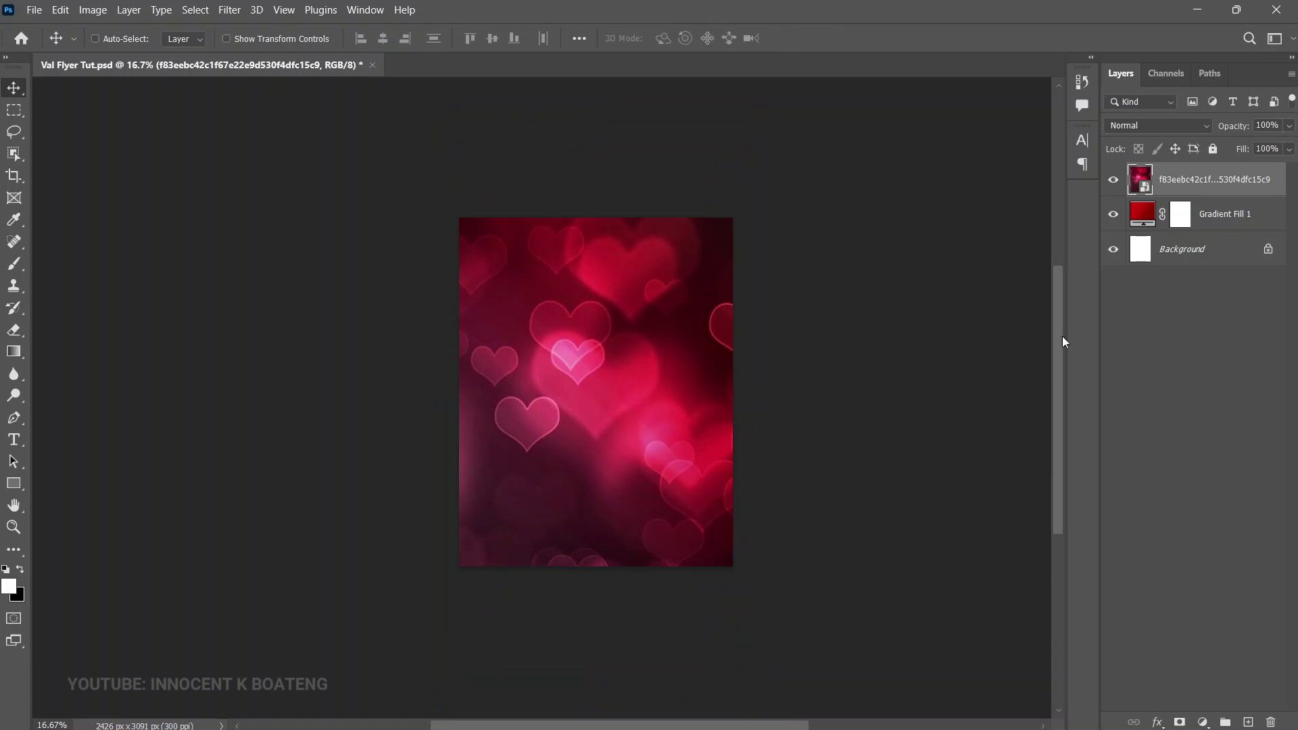
Step: Rasterize the hearts image layer and desaturate it to black and white
{"action": "right_click", "coordinate": [1188, 177]}
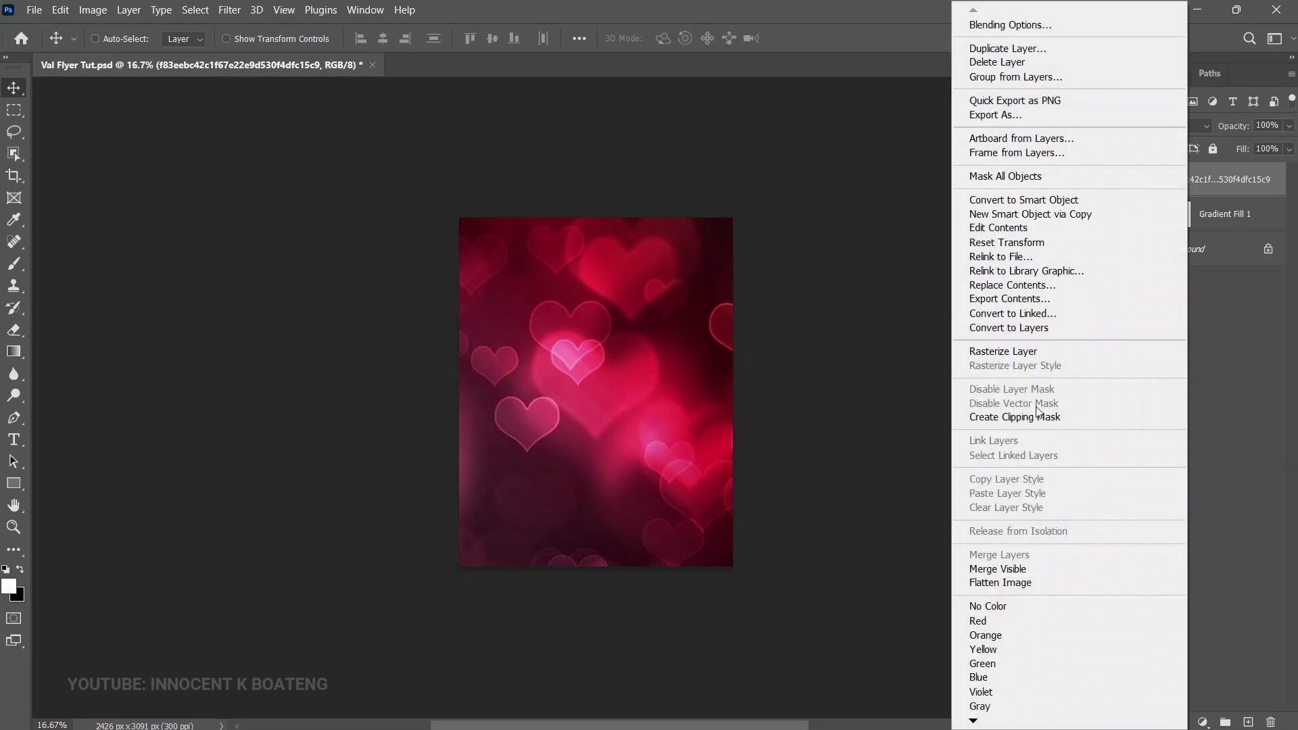
{"action": "left_click", "coordinate": [1015, 352]}
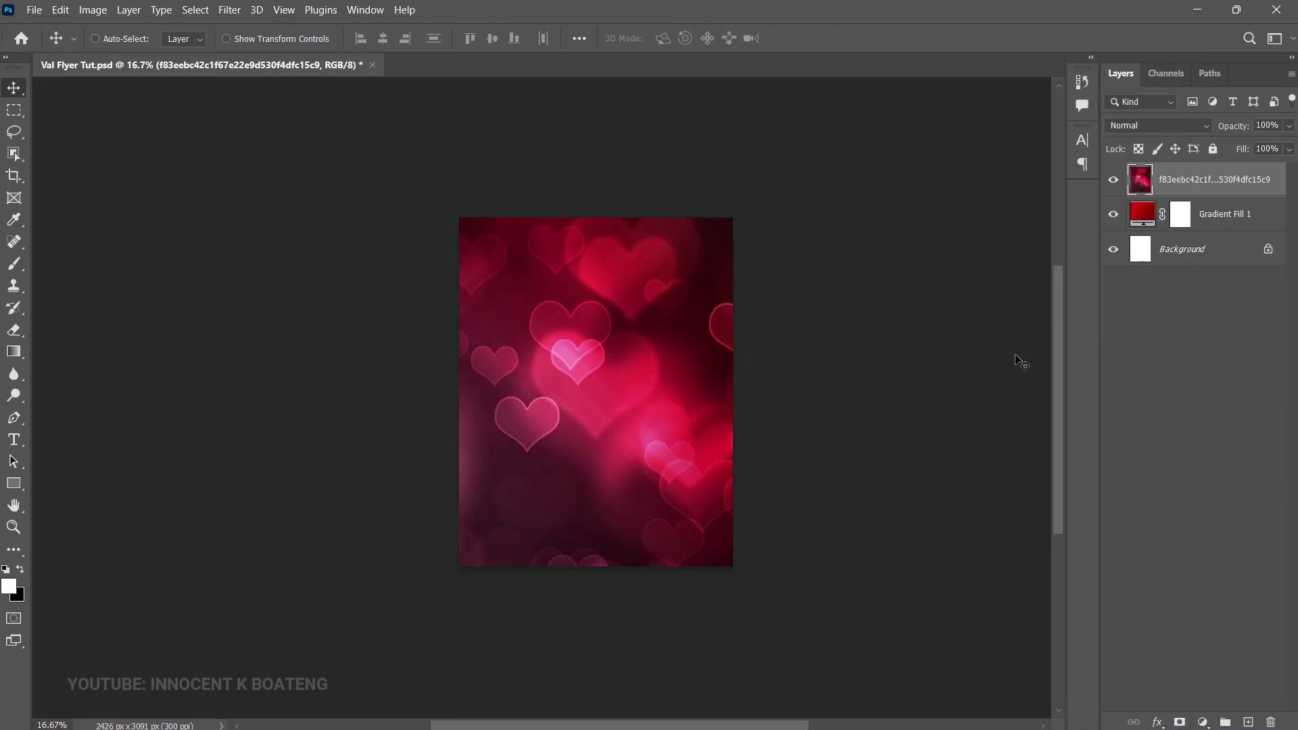
{"action": "key", "text": "ctrl+shift+u"}
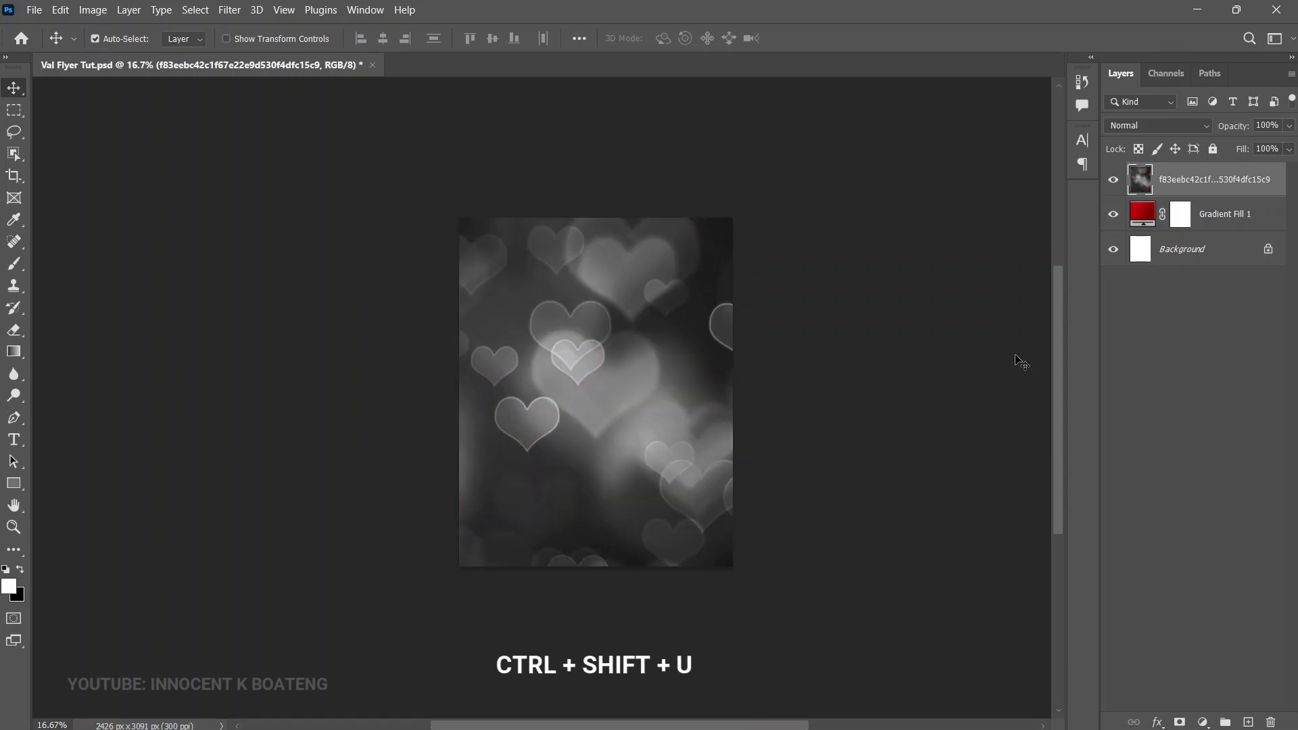
Step: Set the hearts layer's blend mode to Overlay and its opacity to 52%
{"action": "left_click", "coordinate": [1151, 126]}
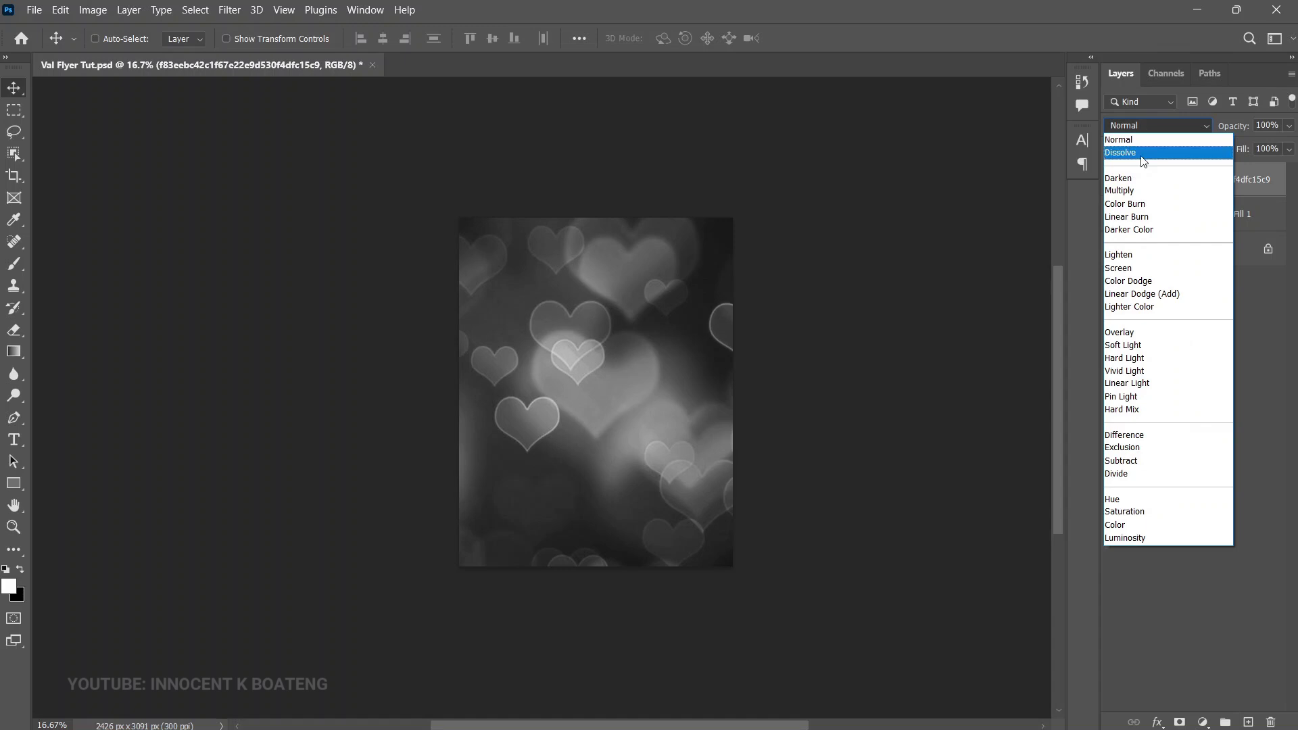
{"action": "left_click", "coordinate": [1122, 334]}
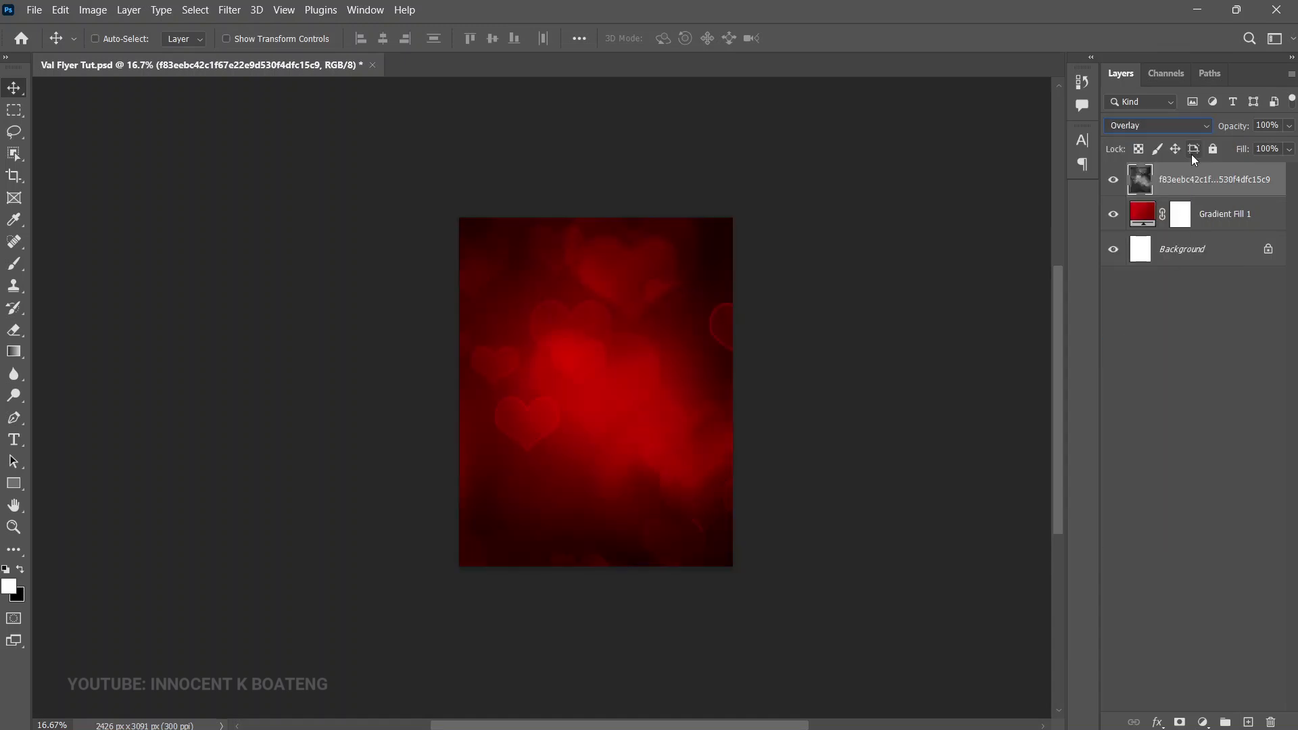
{"action": "left_click_drag", "start_coordinate": [1231, 128], "coordinate": [1189, 135]}
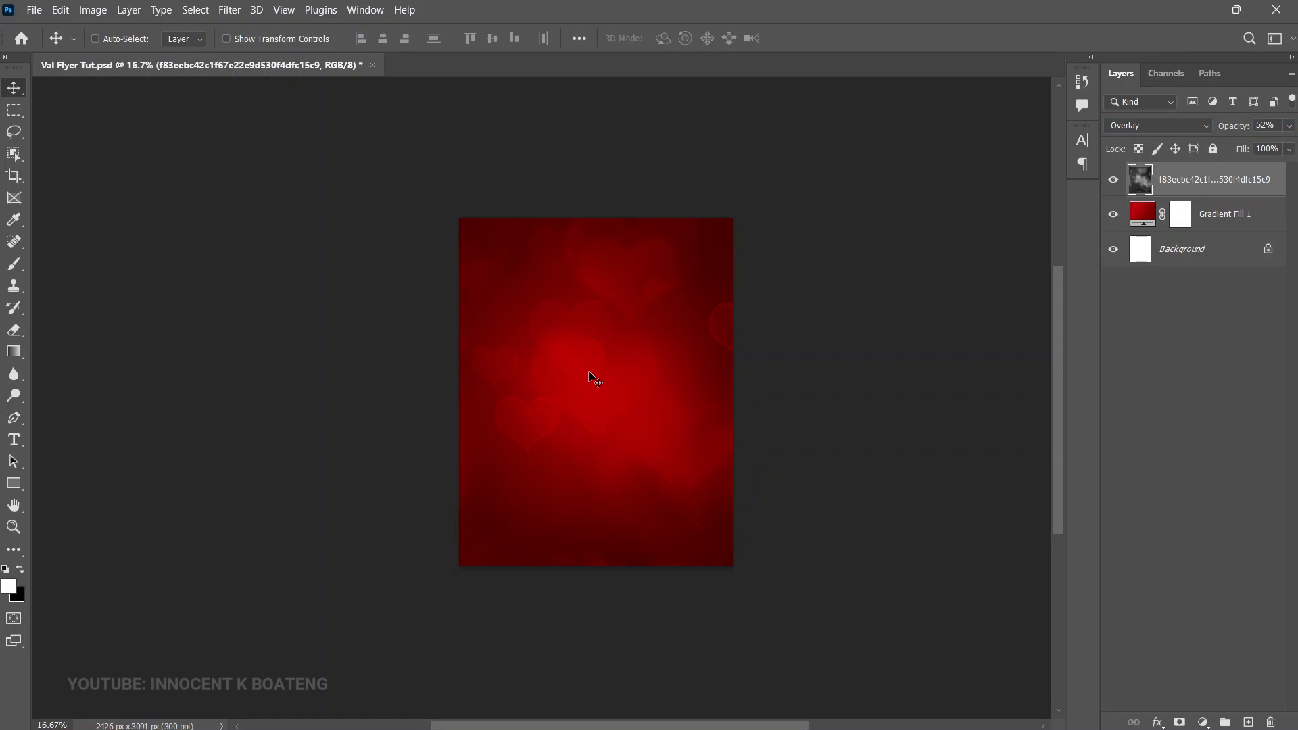
Step: Duplicate the hearts layer, set the copy's opacity to 33%, and compare the background with the copy hidden and shown
{"action": "key", "text": "z"}
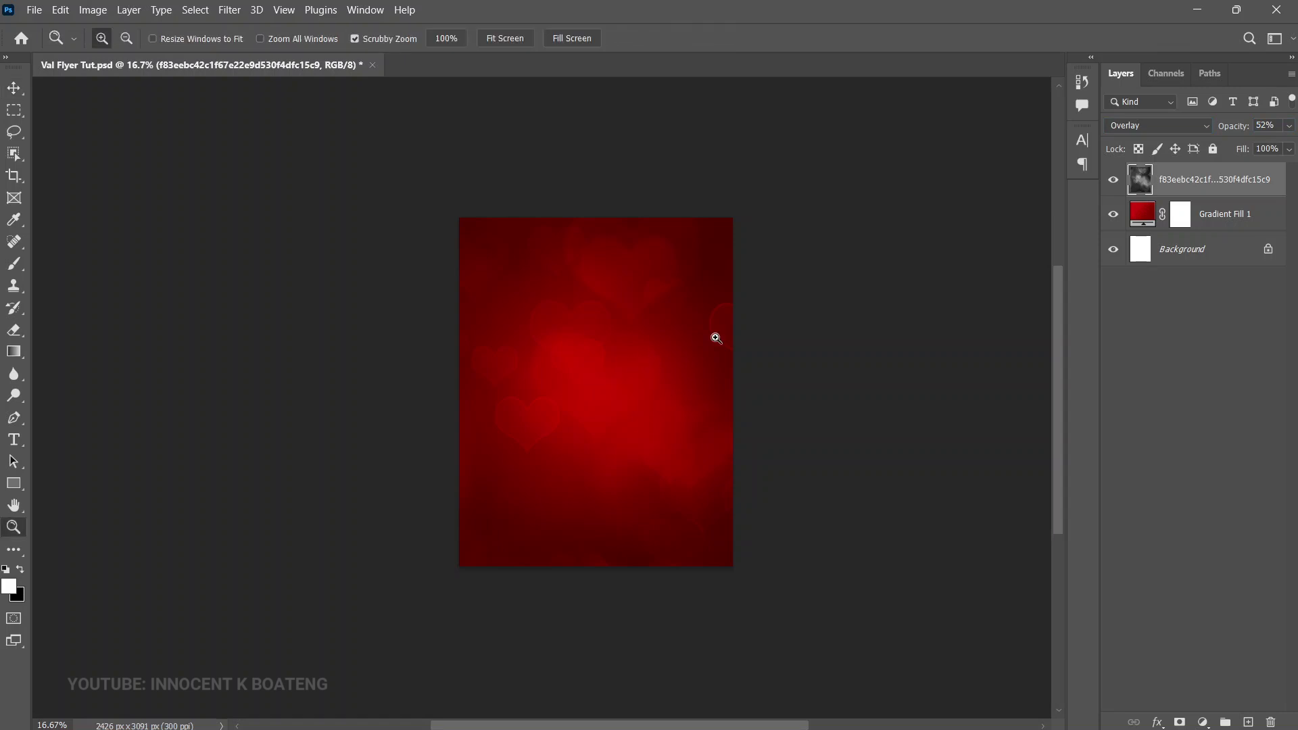
{"action": "key", "text": "ctrl+j"}
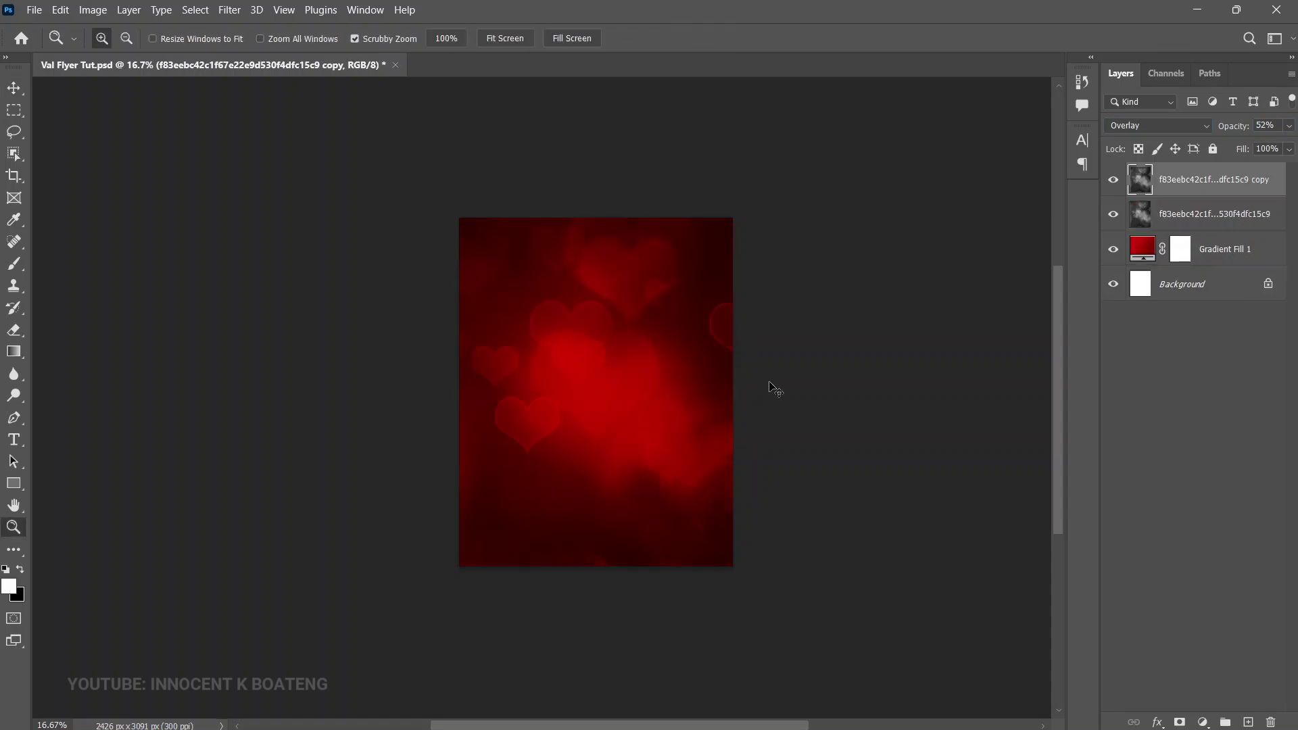
{"action": "left_click_drag", "start_coordinate": [1247, 136], "coordinate": [1200, 134]}
{"action": "left_click", "coordinate": [1113, 179]}
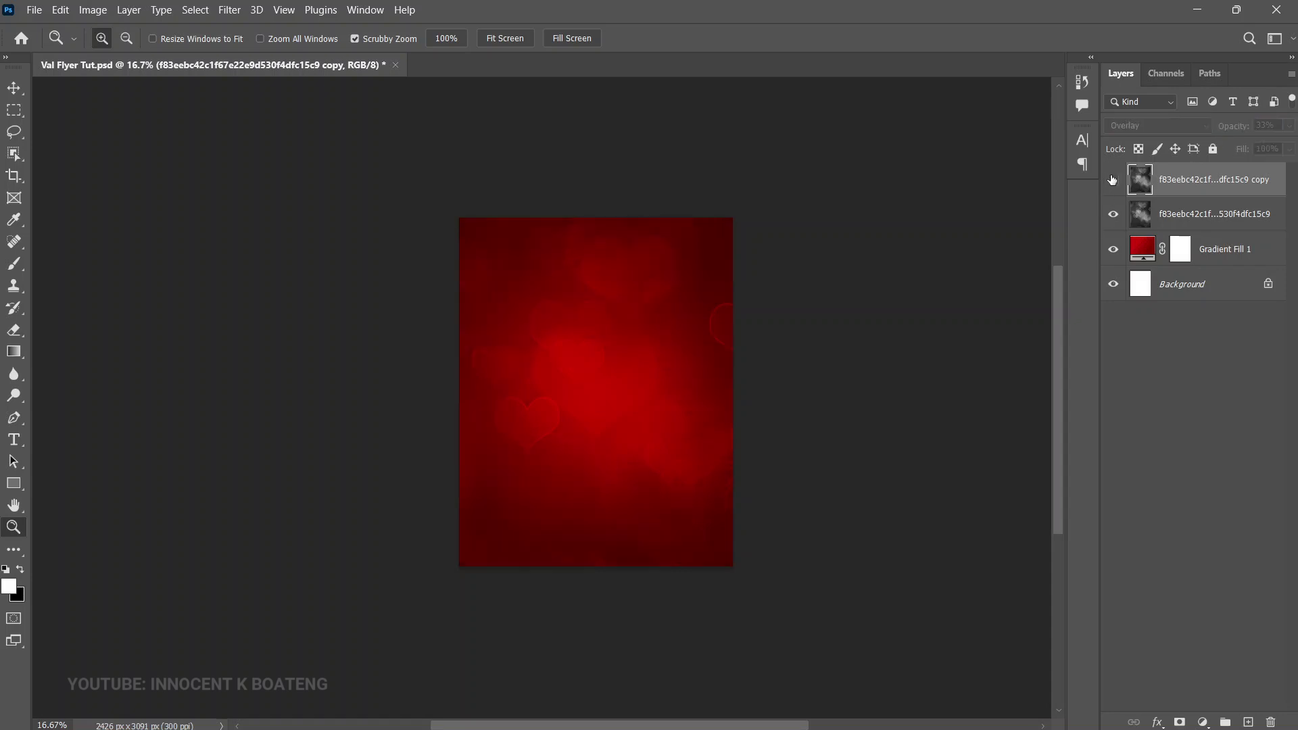
{"action": "left_click", "coordinate": [1112, 179]}
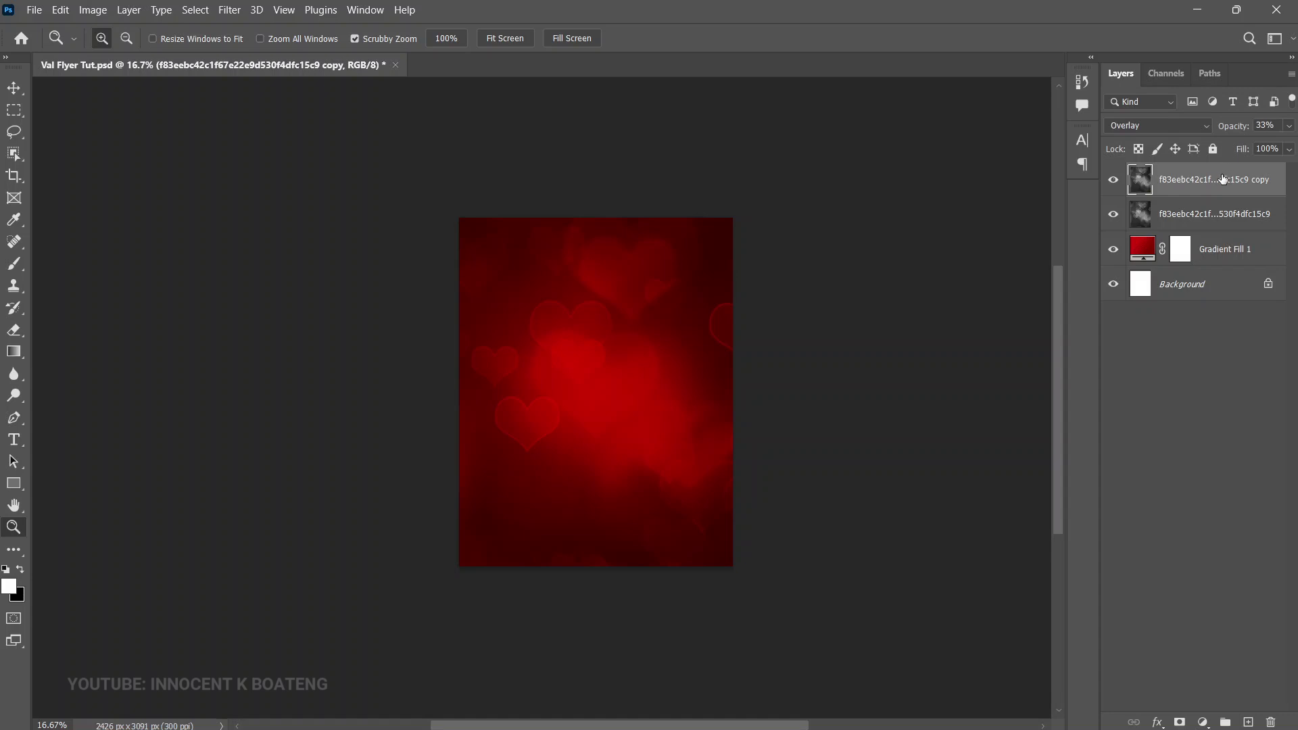
Step: Place the Eclipse bay logo as an embedded layer and move it to the top center of the flyer
{"action": "left_click", "coordinate": [671, 369]}
{"action": "key", "text": "v"}
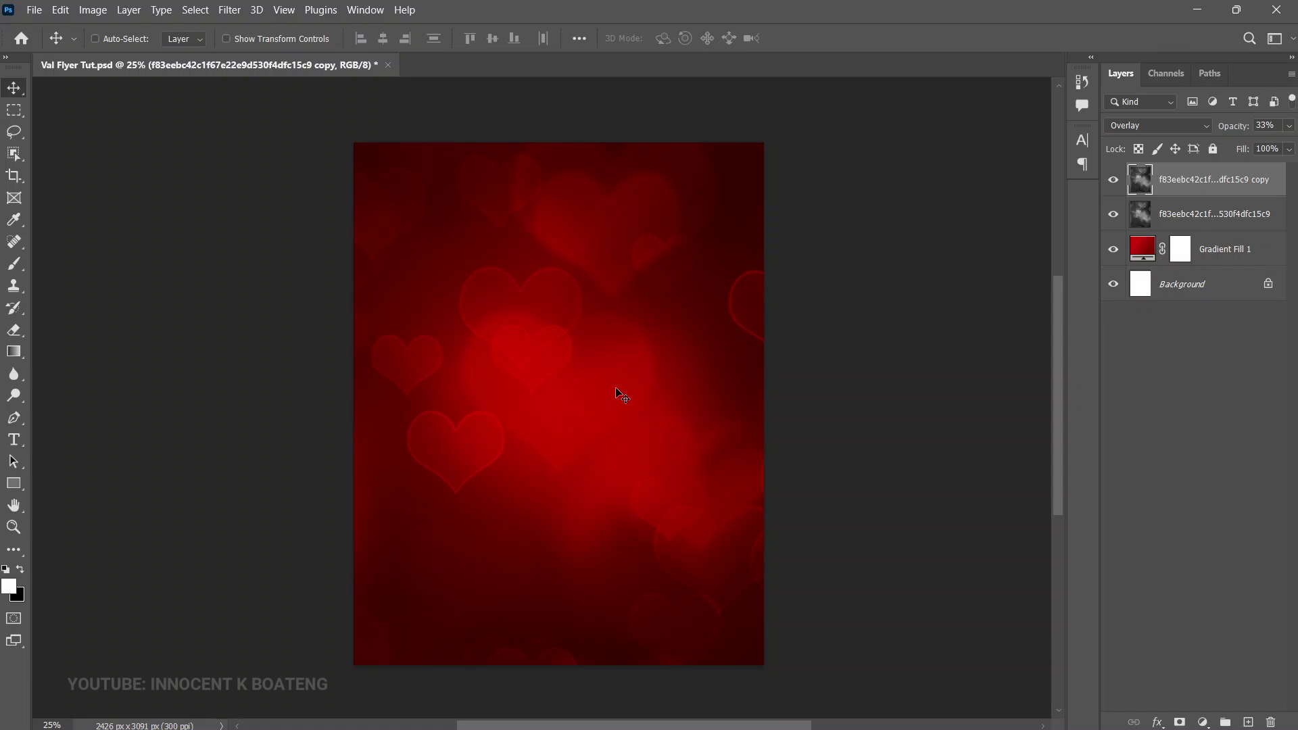
{"action": "left_click", "coordinate": [34, 16]}
{"action": "left_click", "coordinate": [42, 318]}
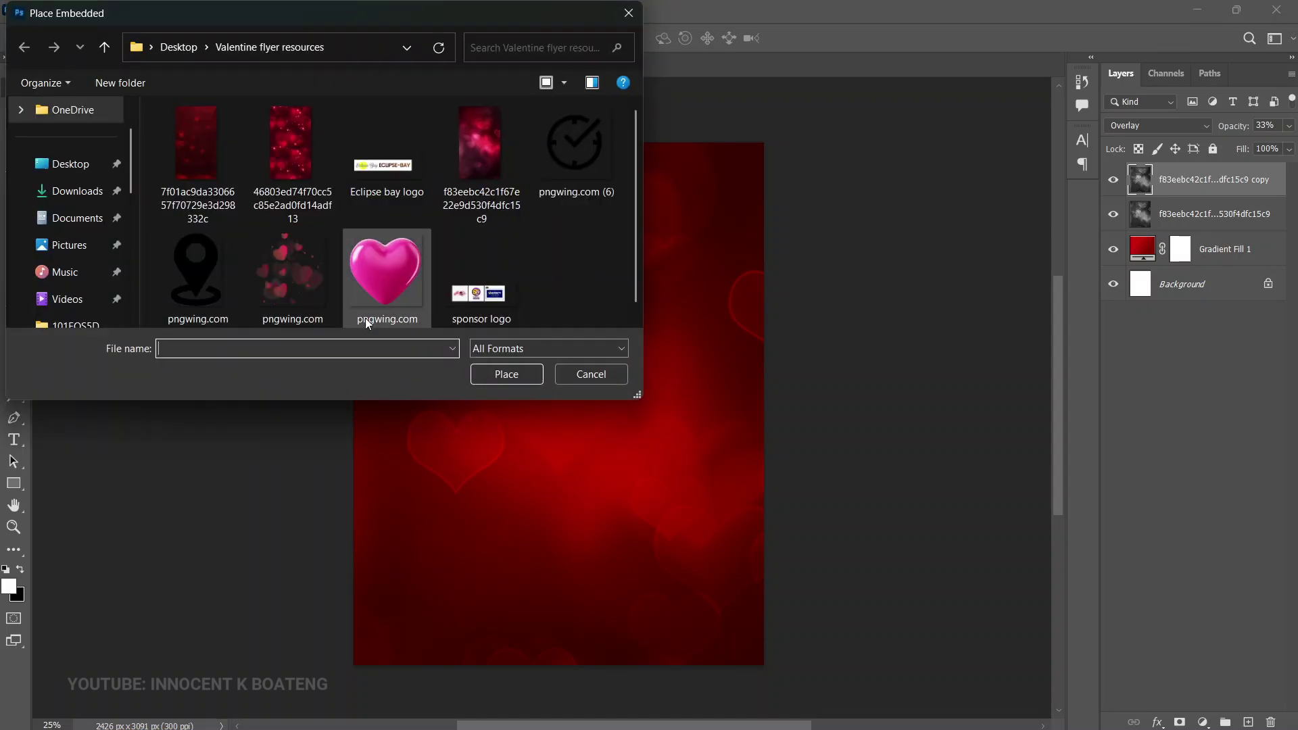
{"action": "scroll", "coordinate": [378, 284], "scroll_direction": "down", "scroll_amount": 1}
{"action": "double_click", "coordinate": [391, 161]}
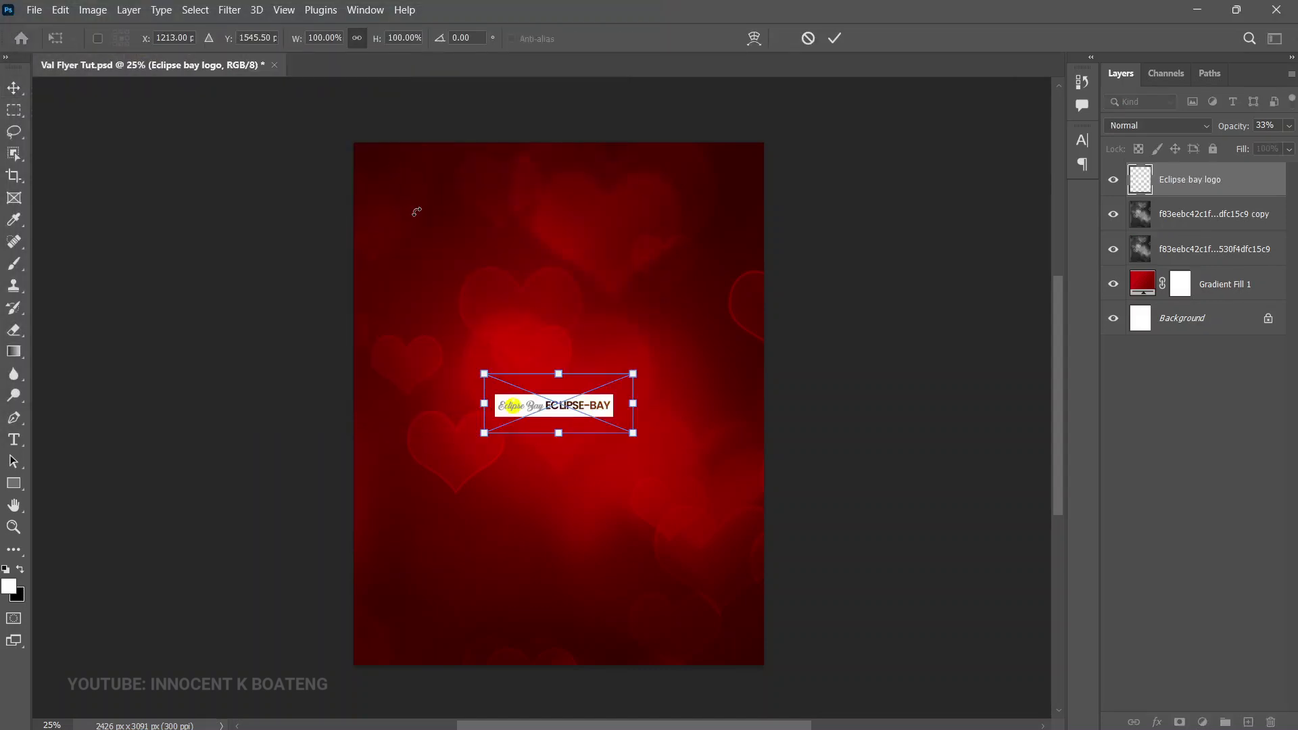
{"action": "key", "text": "Return"}
{"action": "left_click_drag", "start_coordinate": [610, 456], "coordinate": [616, 229]}
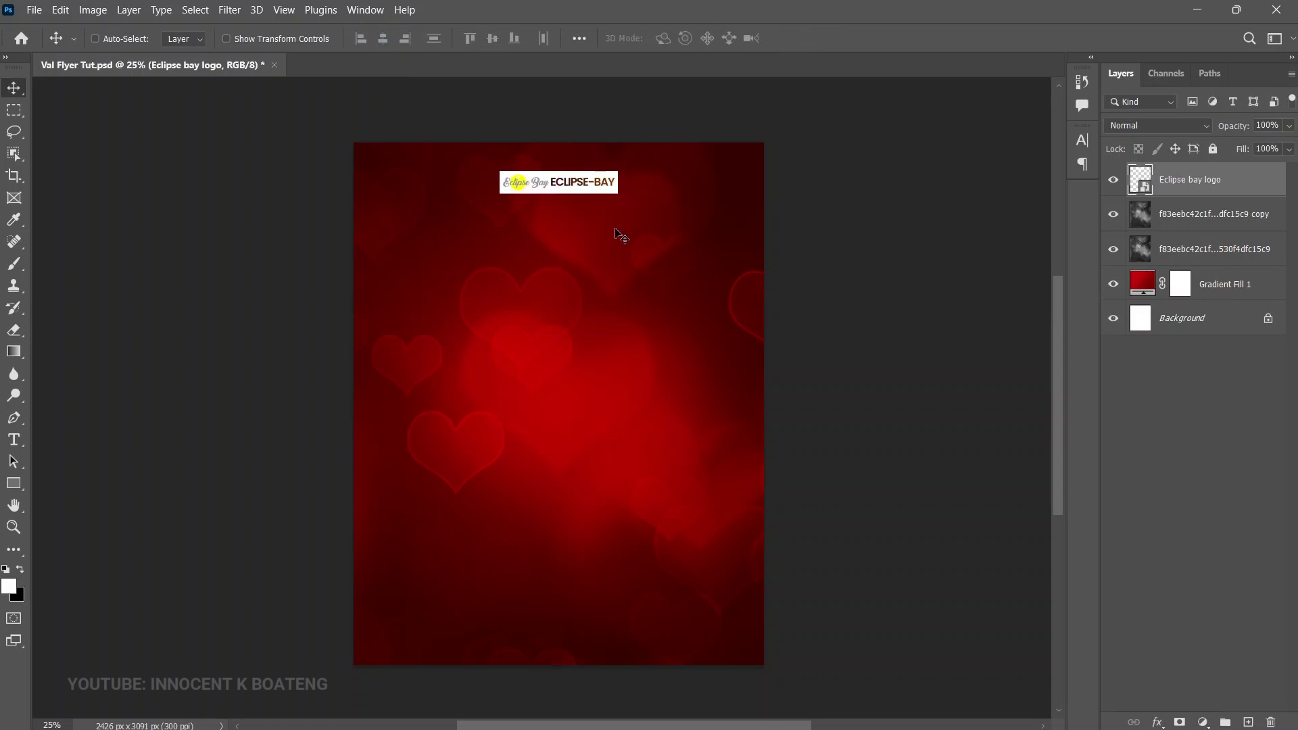
Step: Center the Eclipse bay logo horizontally on the canvas
{"action": "key", "text": "ctrl+a"}
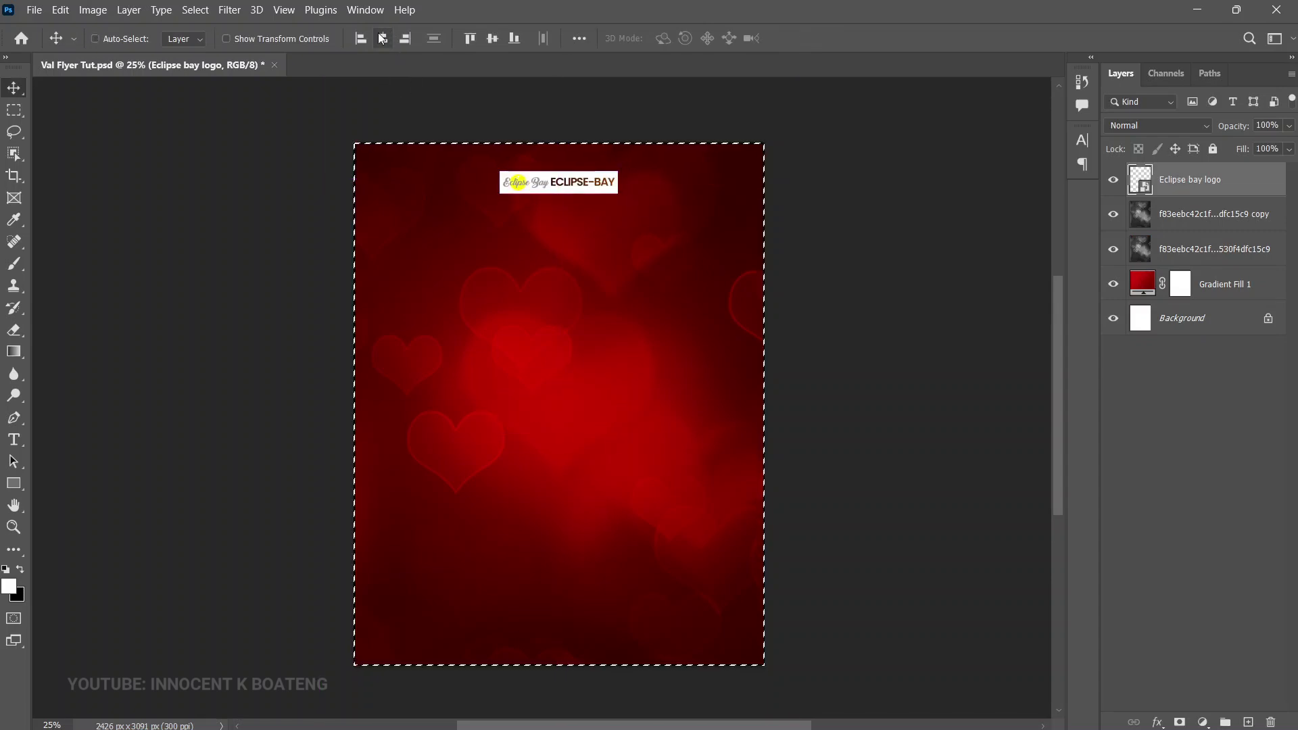
{"action": "left_click", "coordinate": [382, 38]}
{"action": "key", "text": "ctrl+d"}
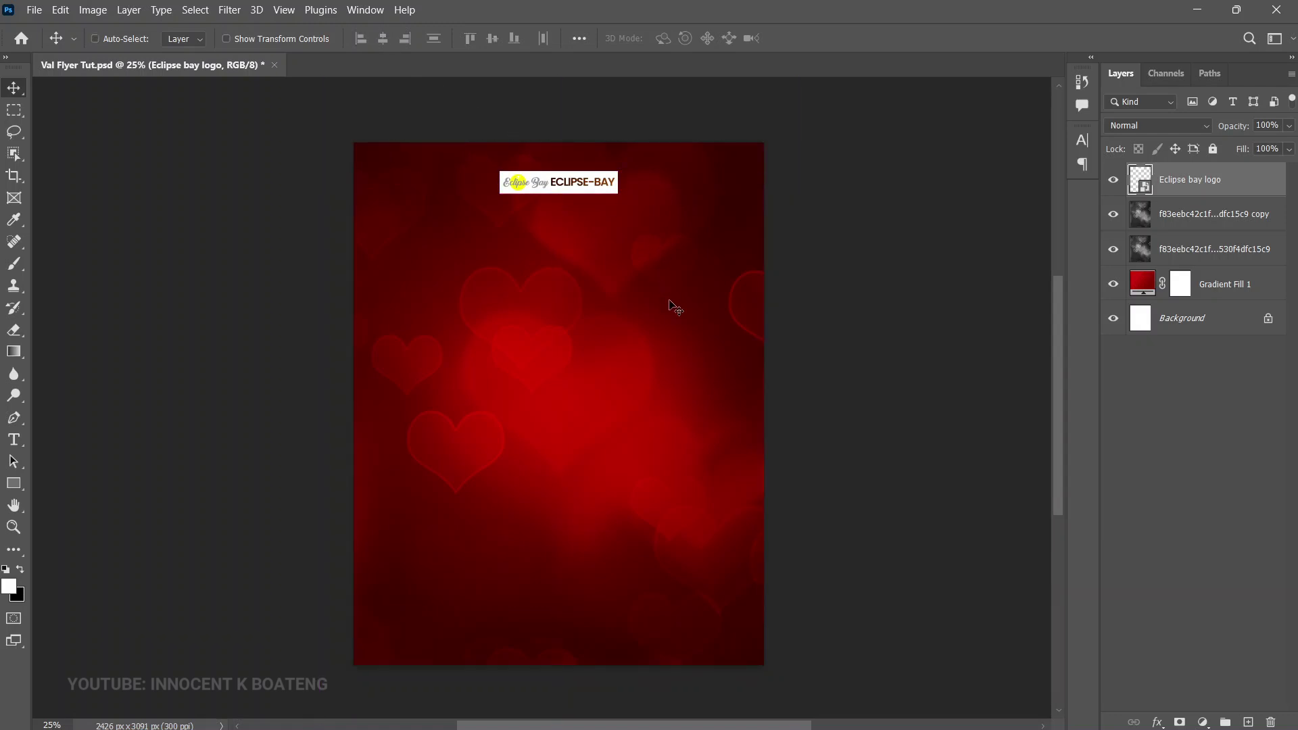
Step: Add the two-line title text "Hearts love" in white Duhit Regular at 30 pt below the logo
{"action": "key", "text": "t"}
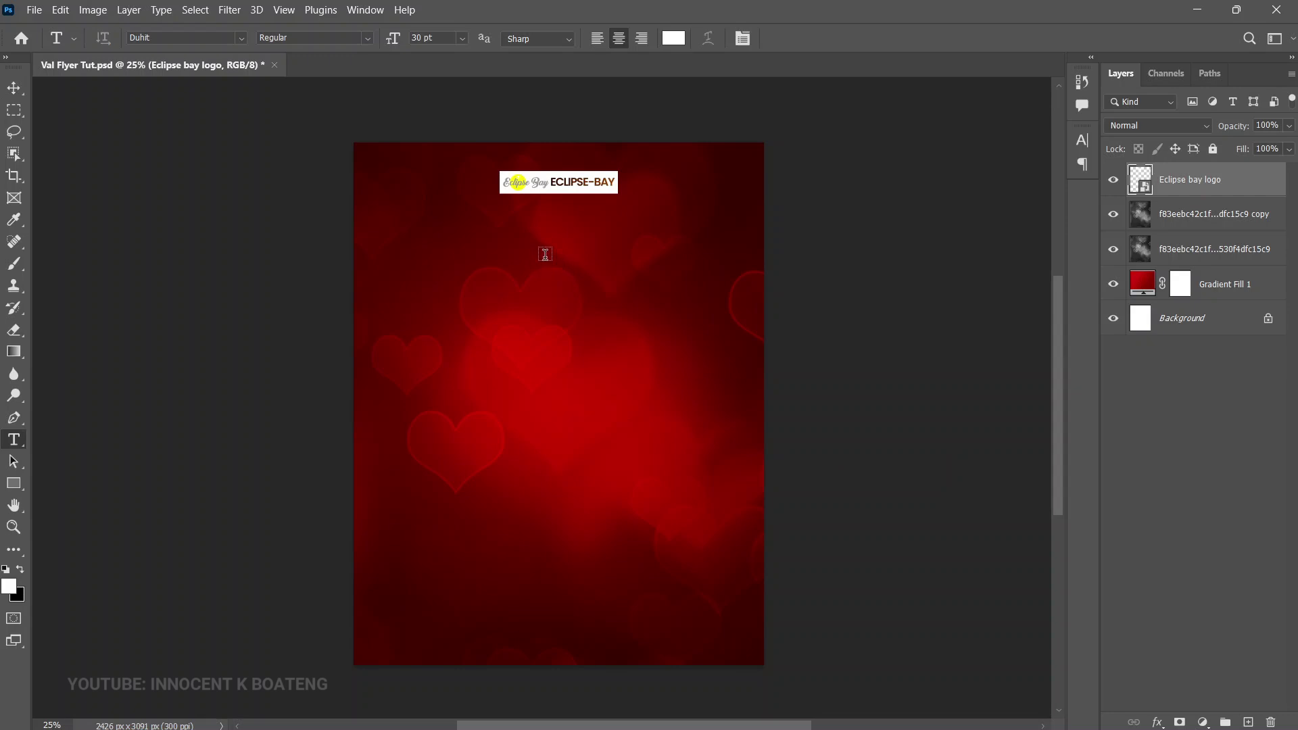
{"action": "left_click", "coordinate": [545, 254]}
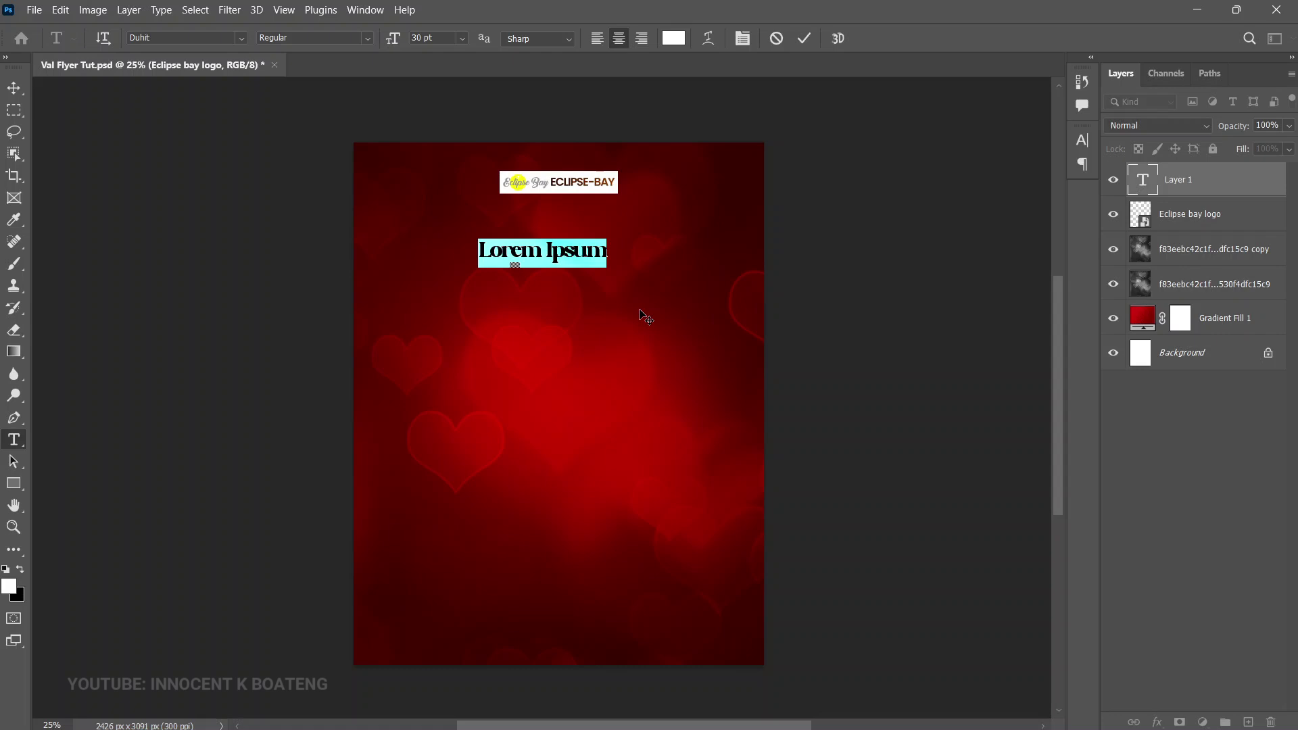
{"action": "type", "text": "Hearts"}
{"action": "key", "text": "Return"}
{"action": "type", "text": "love"}
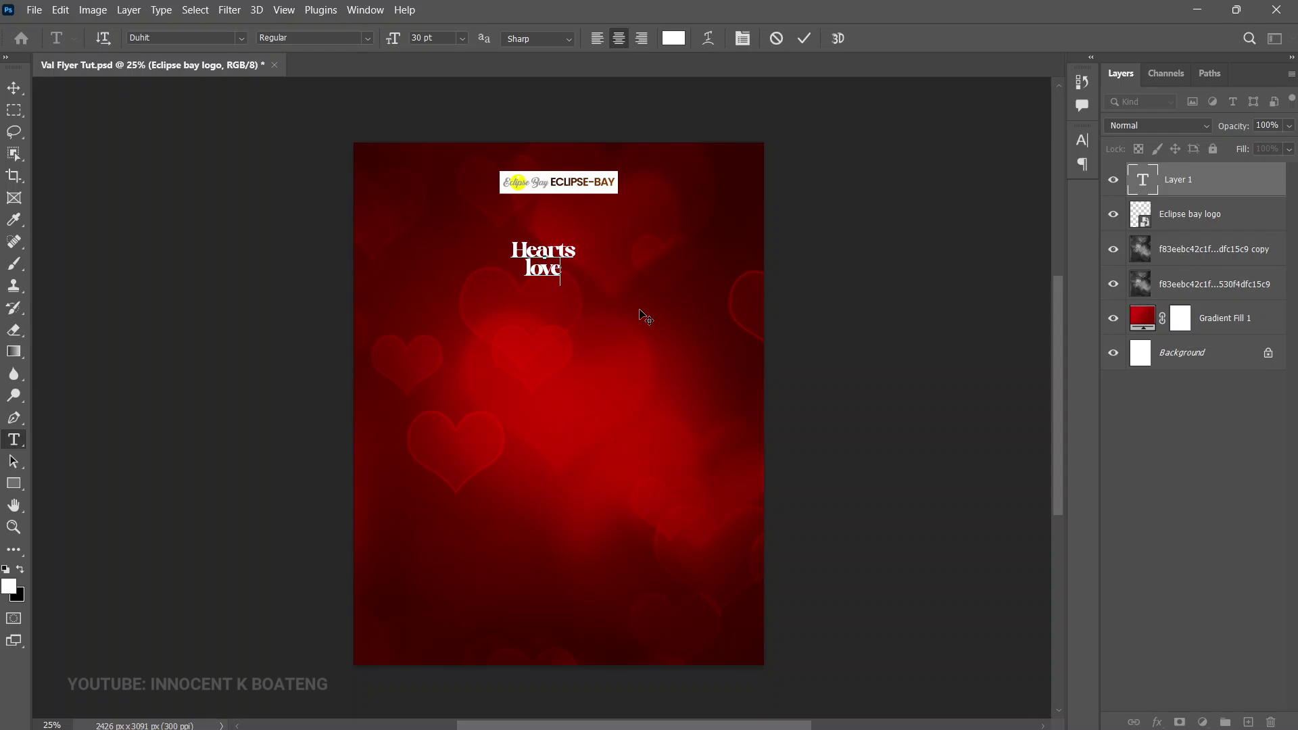
{"action": "key", "text": "ctrl+Return"}
{"action": "key", "text": "v"}
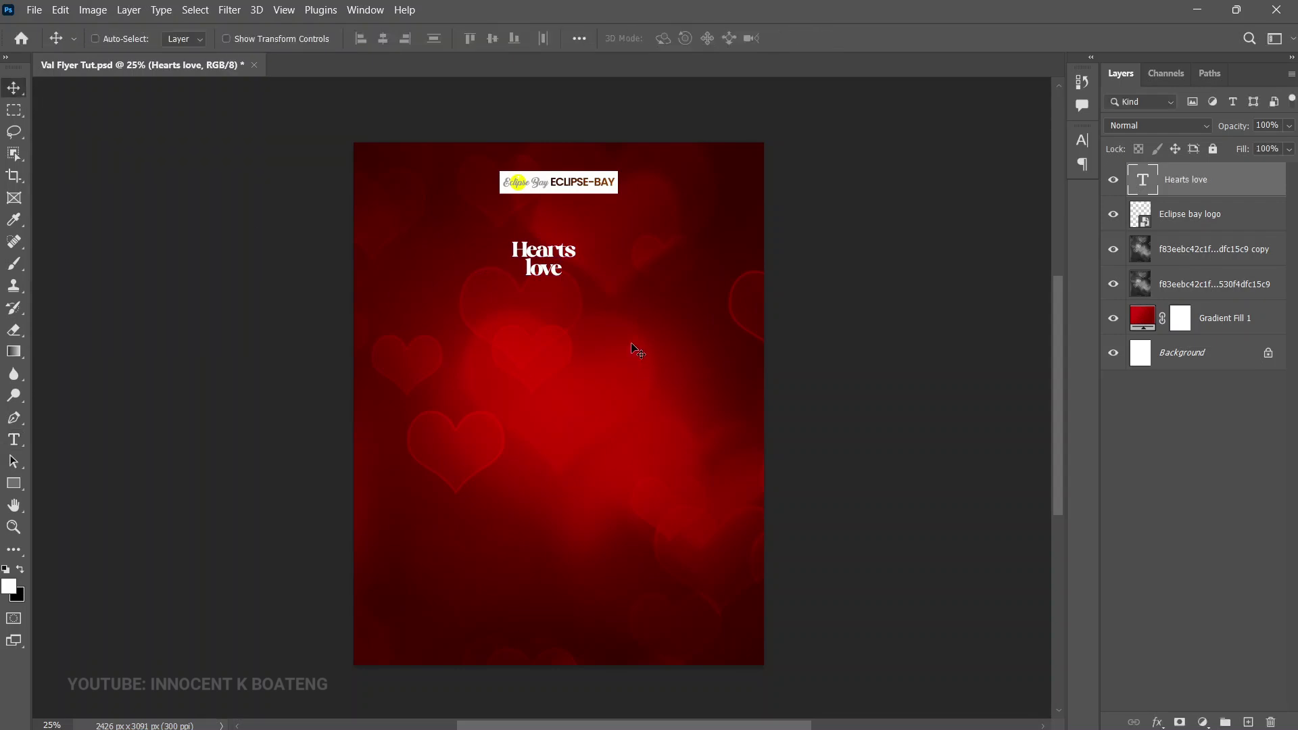
Step: Enlarge the "Hearts love" title to about 80 pt and center it horizontally on the canvas, just below the logo
{"action": "key", "text": "ctrl+t"}
{"action": "left_click_drag", "start_coordinate": [576, 288], "coordinate": [684, 365]}
{"action": "key", "text": "Return"}
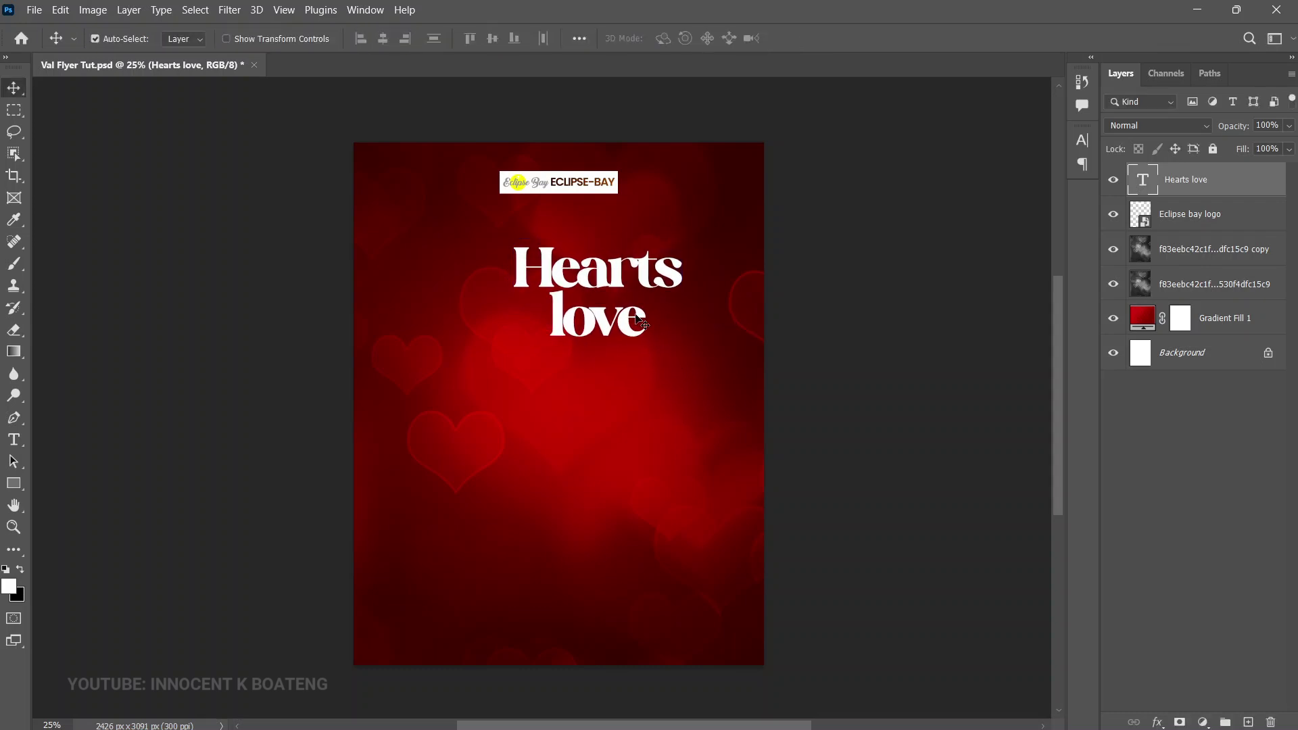
{"action": "key", "text": "ctrl+a"}
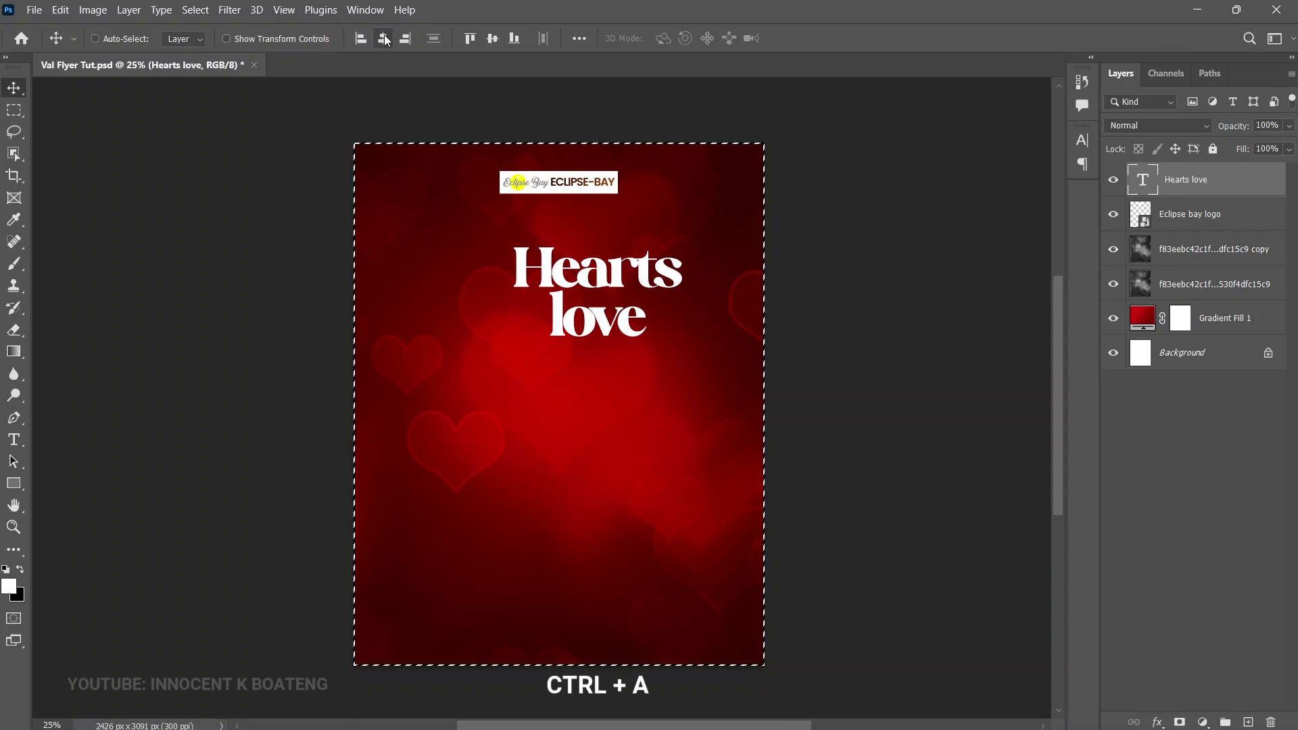
{"action": "left_click", "coordinate": [382, 39]}
{"action": "key", "text": "ctrl+d"}
{"action": "left_click_drag", "start_coordinate": [657, 384], "coordinate": [657, 391]}
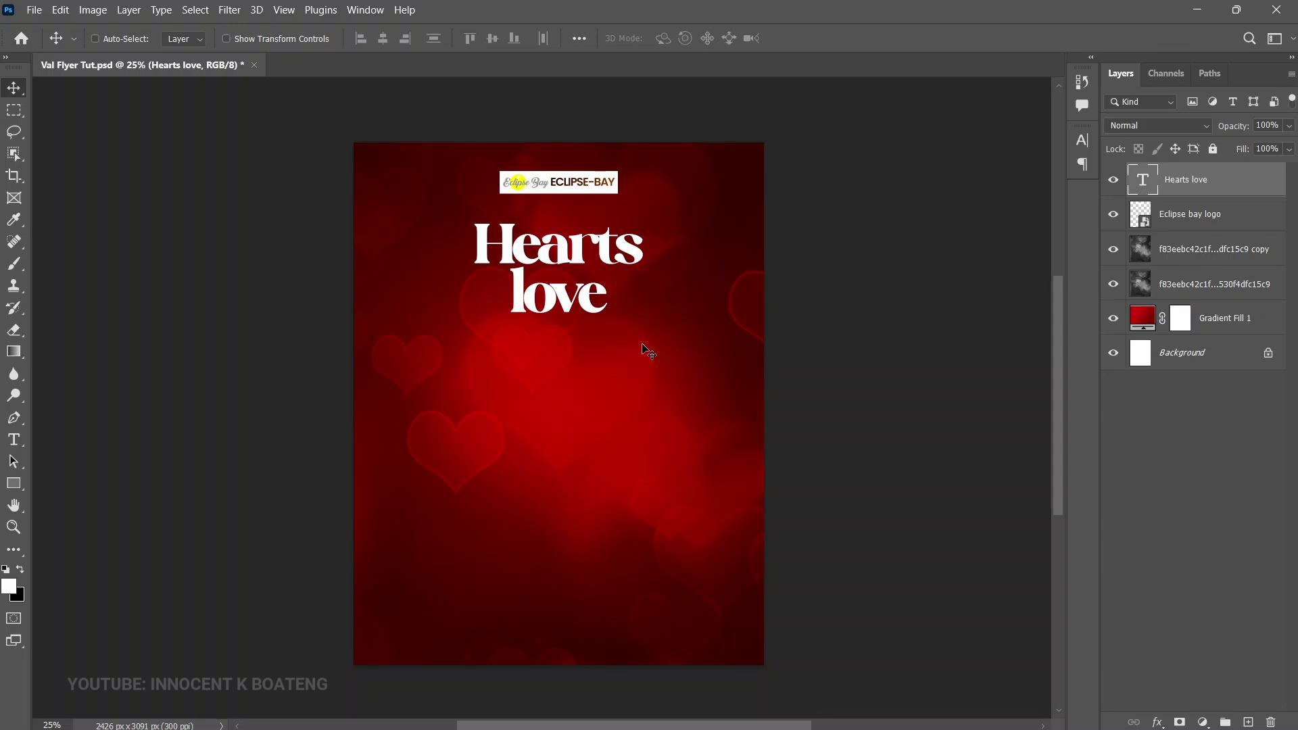
Step: Add a Gradient Overlay to the "Hearts love" layer using the custom orange-to-white preset with d58240 as its starting color
{"action": "right_click", "coordinate": [1201, 189]}
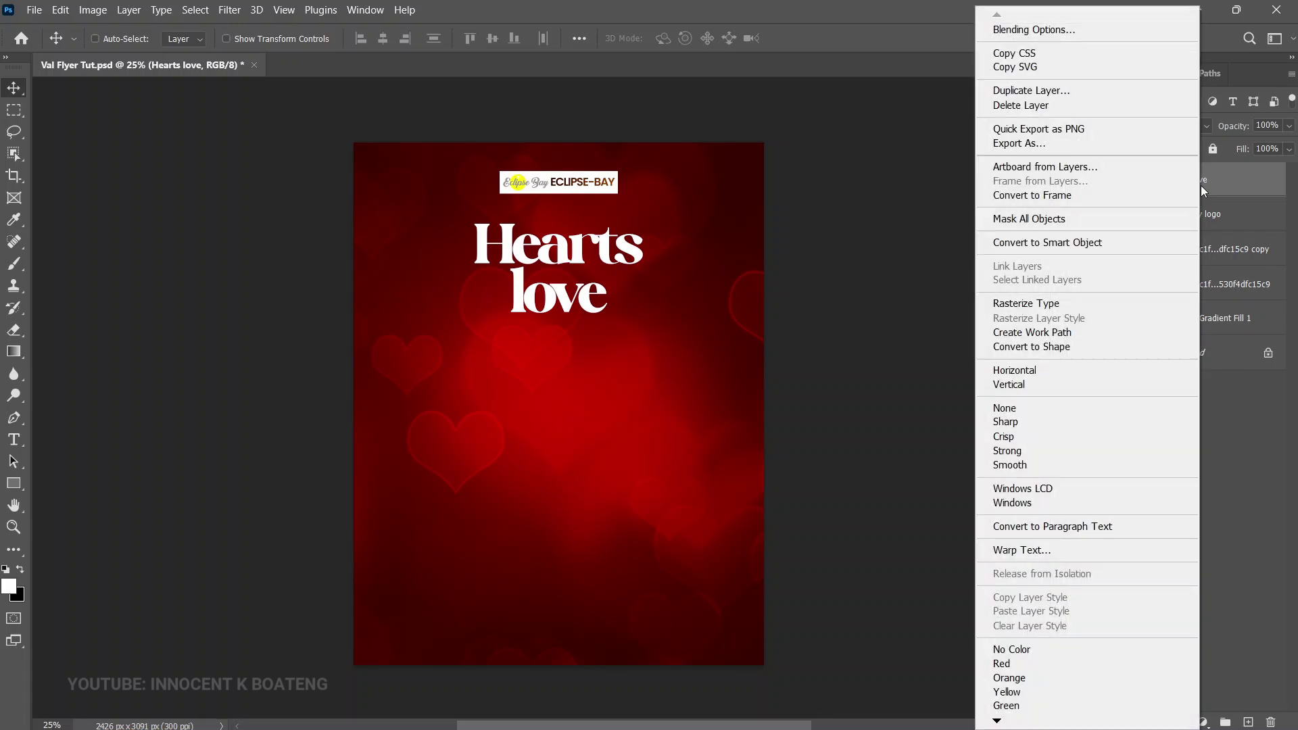
{"action": "left_click", "coordinate": [1030, 30]}
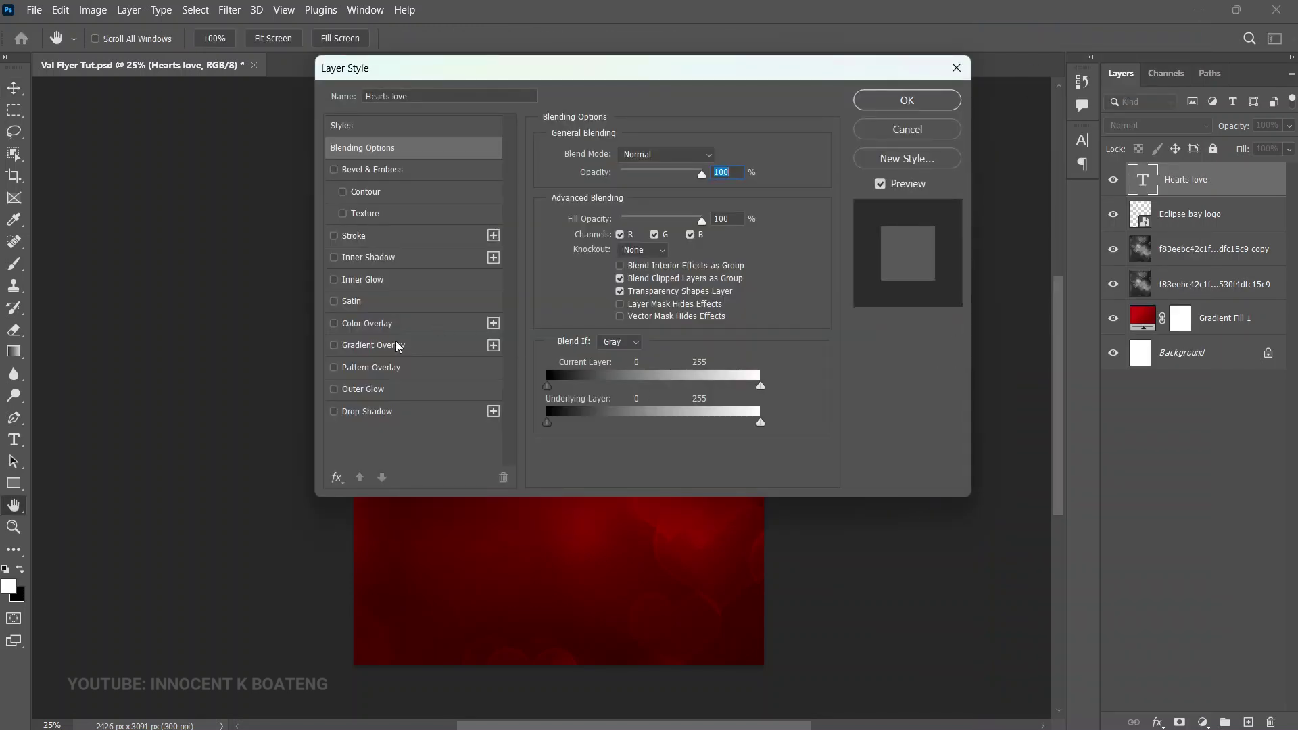
{"action": "left_click", "coordinate": [395, 342]}
{"action": "left_click_drag", "start_coordinate": [591, 42], "coordinate": [910, 55]}
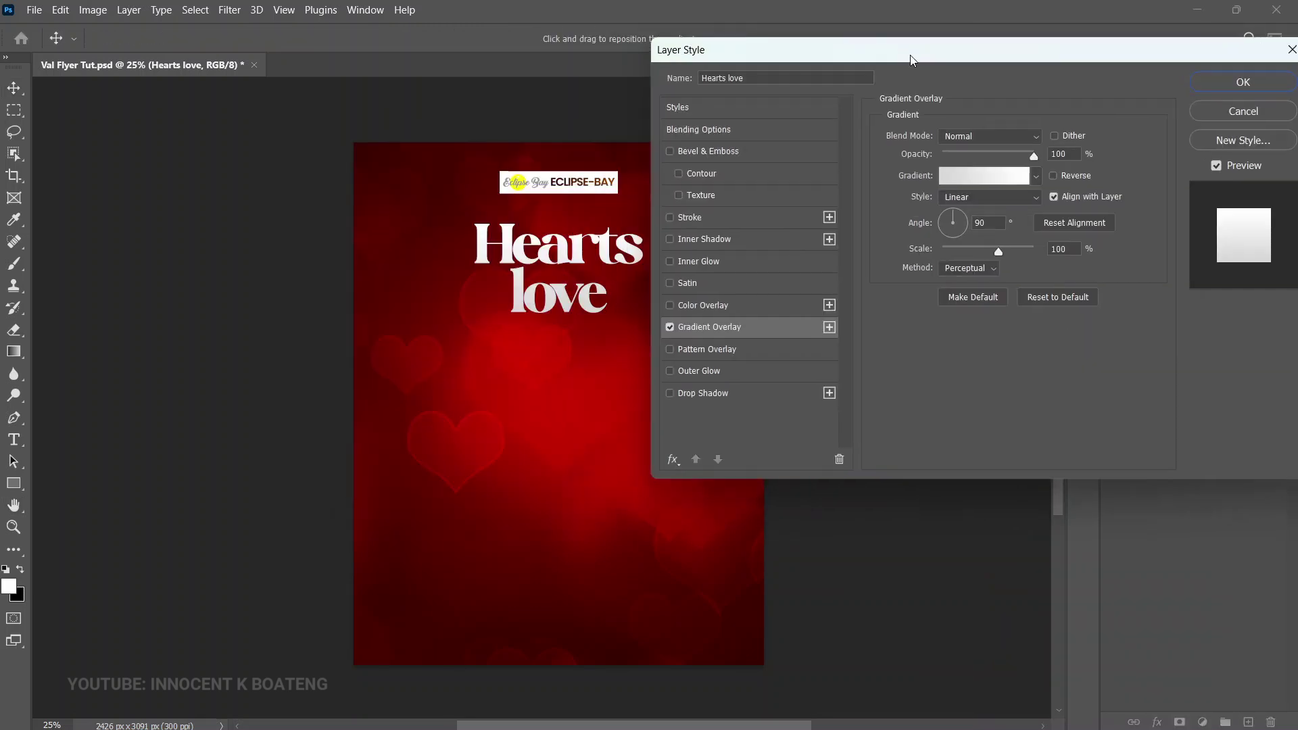
{"action": "left_click", "coordinate": [965, 170]}
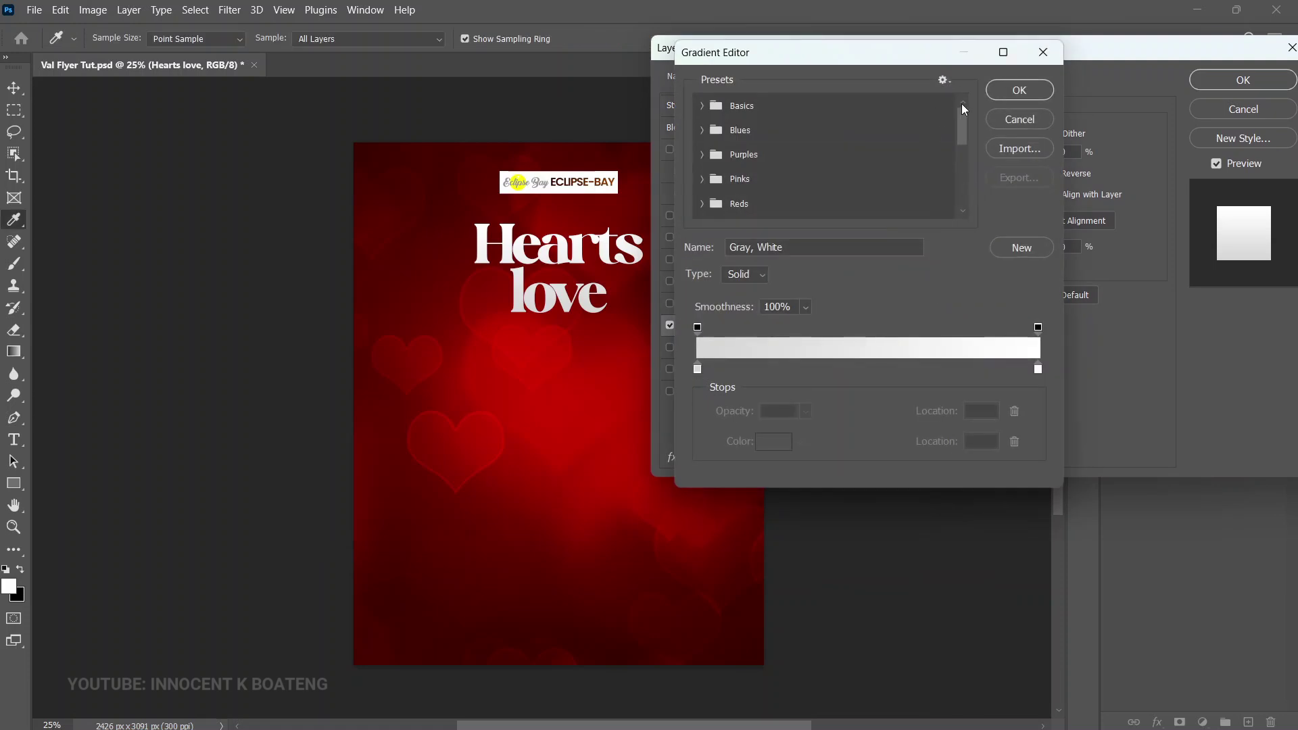
{"action": "left_click_drag", "start_coordinate": [960, 111], "coordinate": [958, 215]}
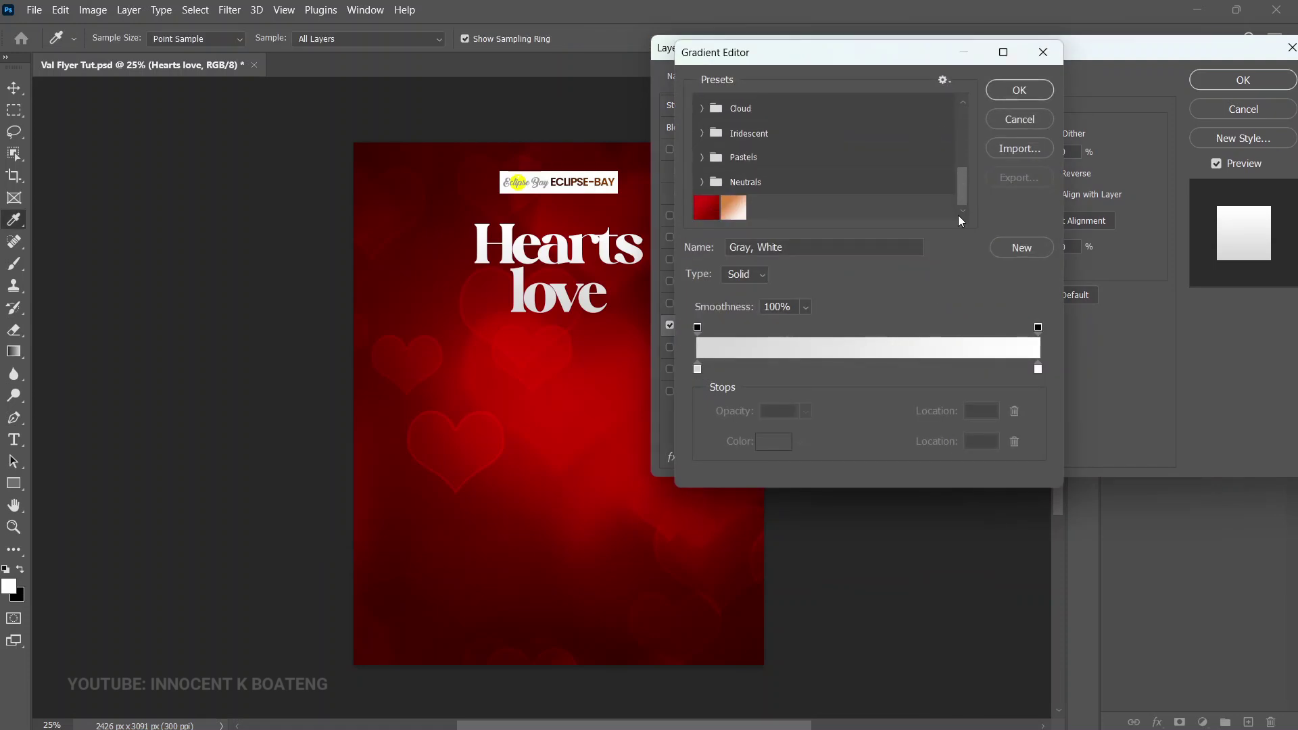
{"action": "left_click", "coordinate": [733, 210]}
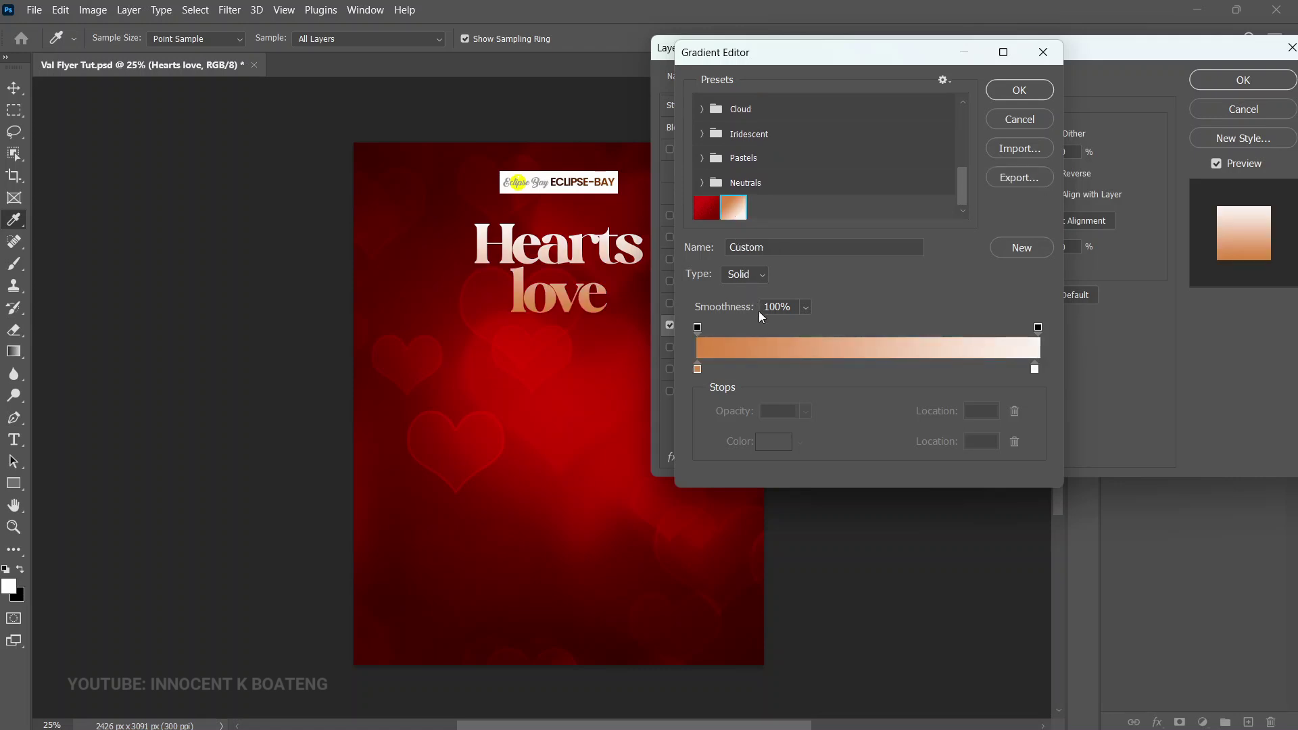
{"action": "left_click", "coordinate": [698, 368]}
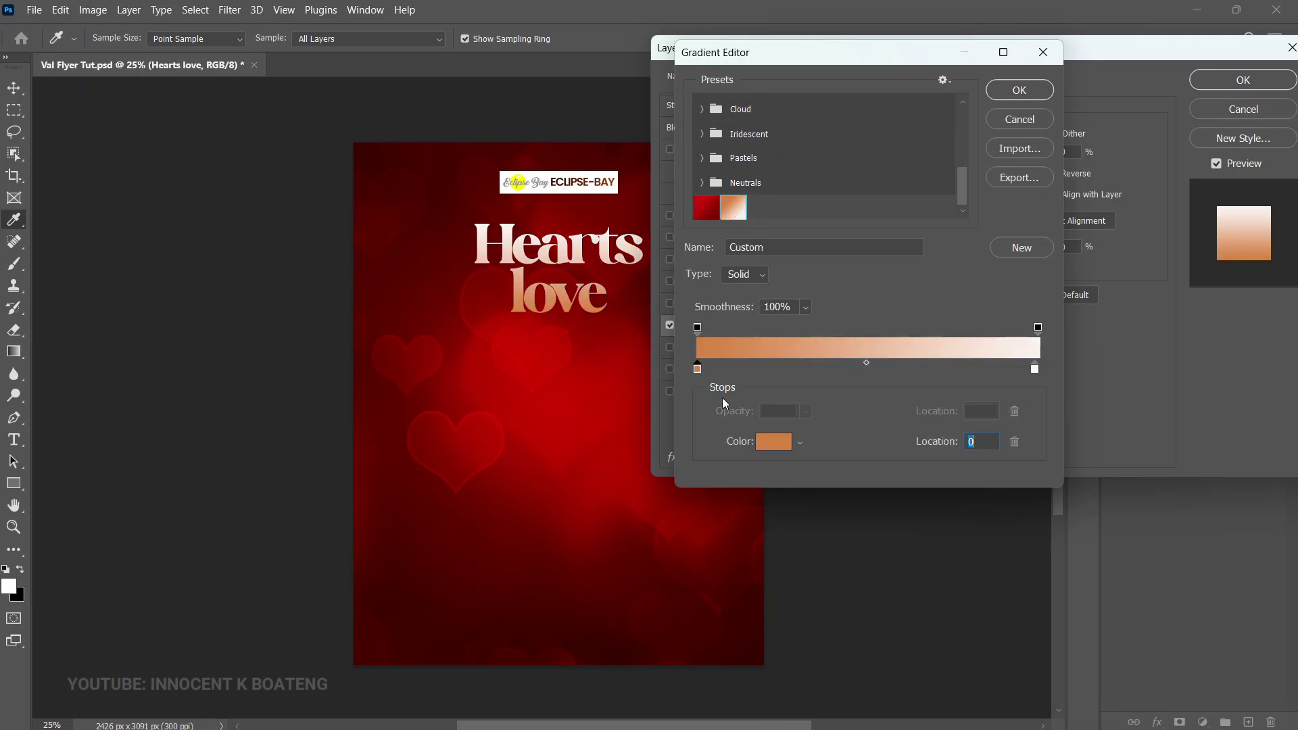
{"action": "left_click", "coordinate": [771, 443]}
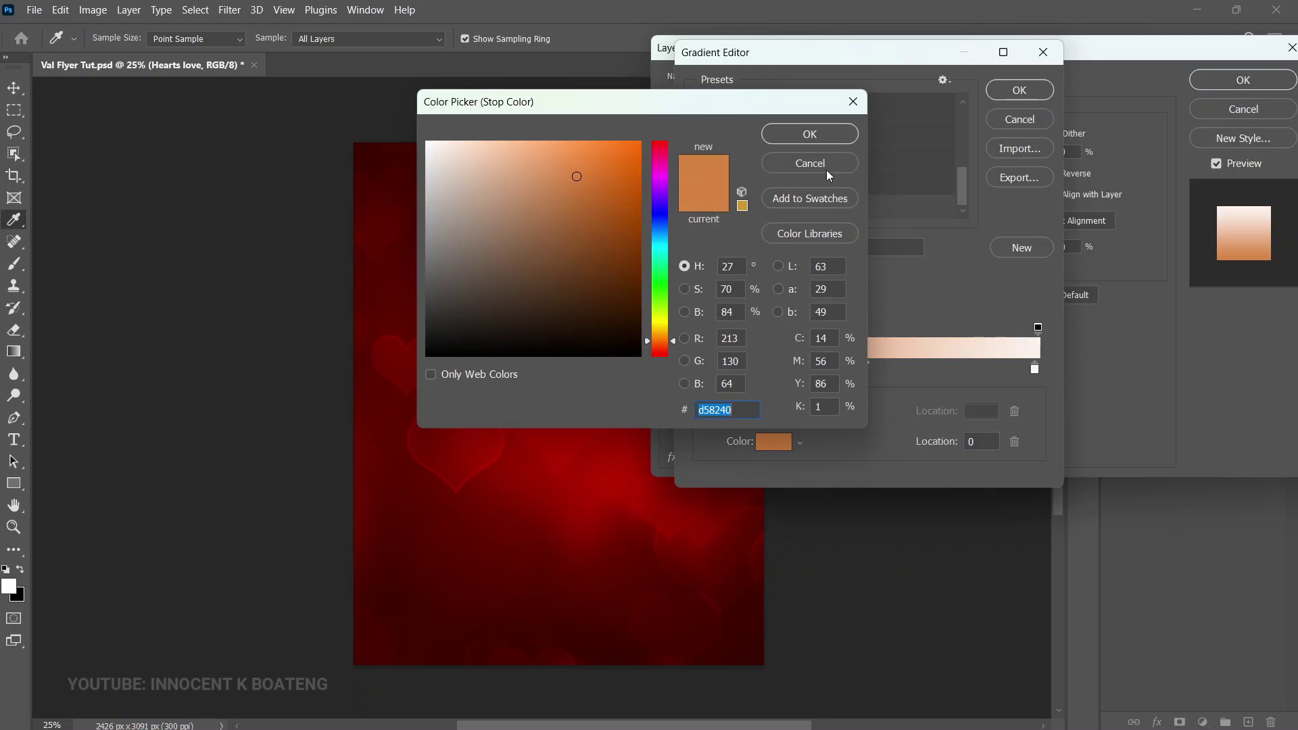
{"action": "left_click", "coordinate": [822, 134]}
{"action": "left_click", "coordinate": [1038, 94]}
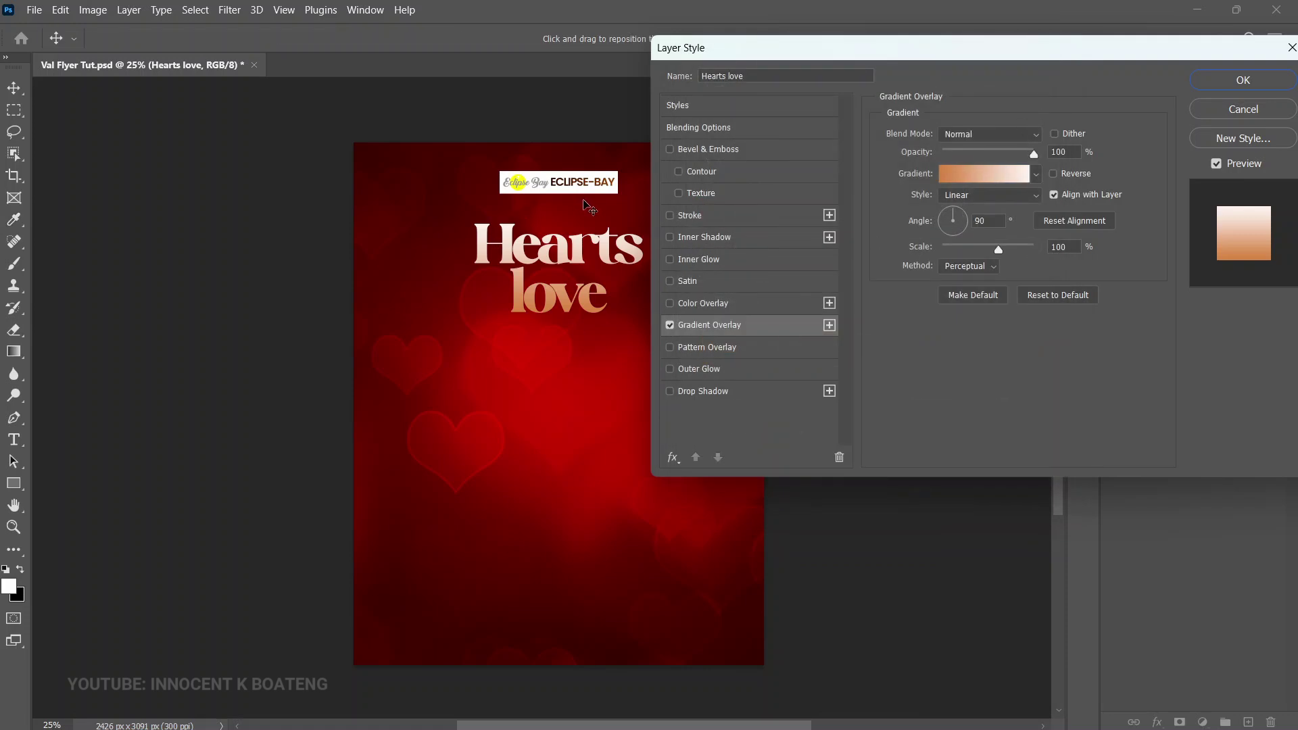
Step: Set the title's gradient overlay angle to 0° and apply the layer style
{"action": "left_click", "coordinate": [957, 217]}
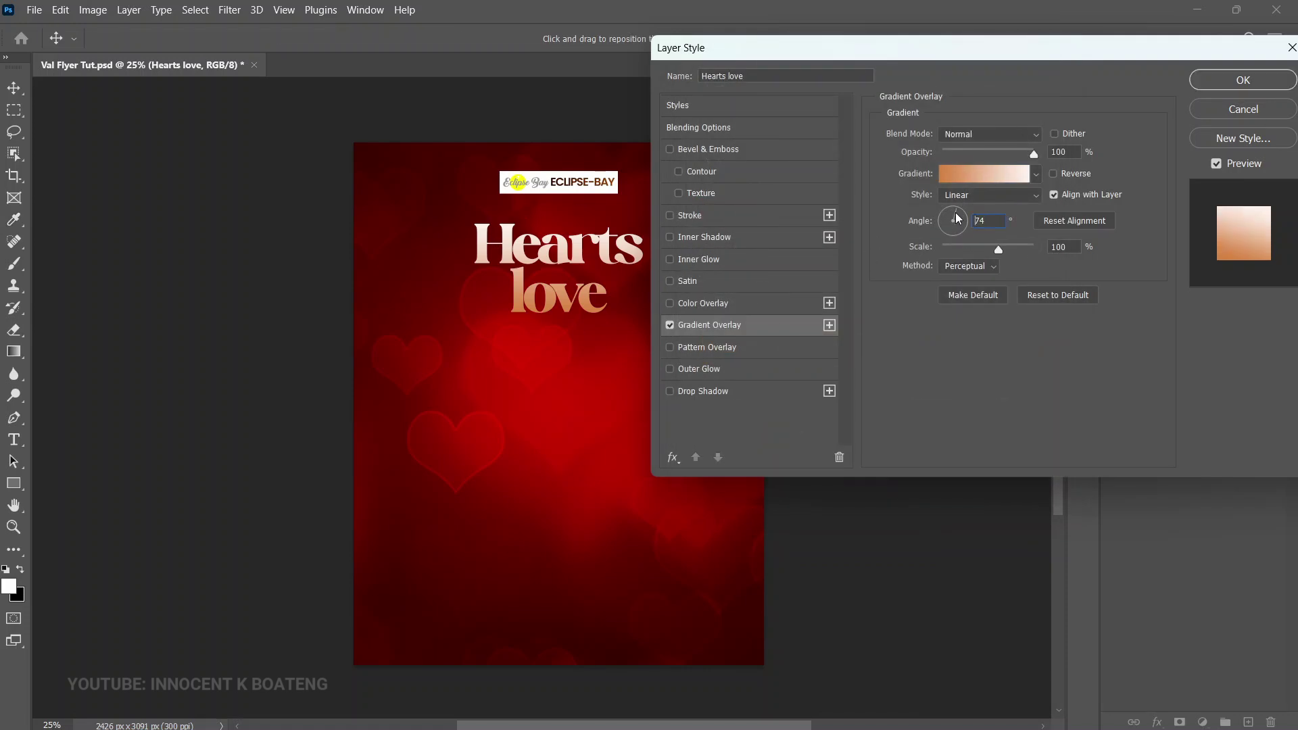
{"action": "left_click_drag", "start_coordinate": [957, 217], "coordinate": [941, 257]}
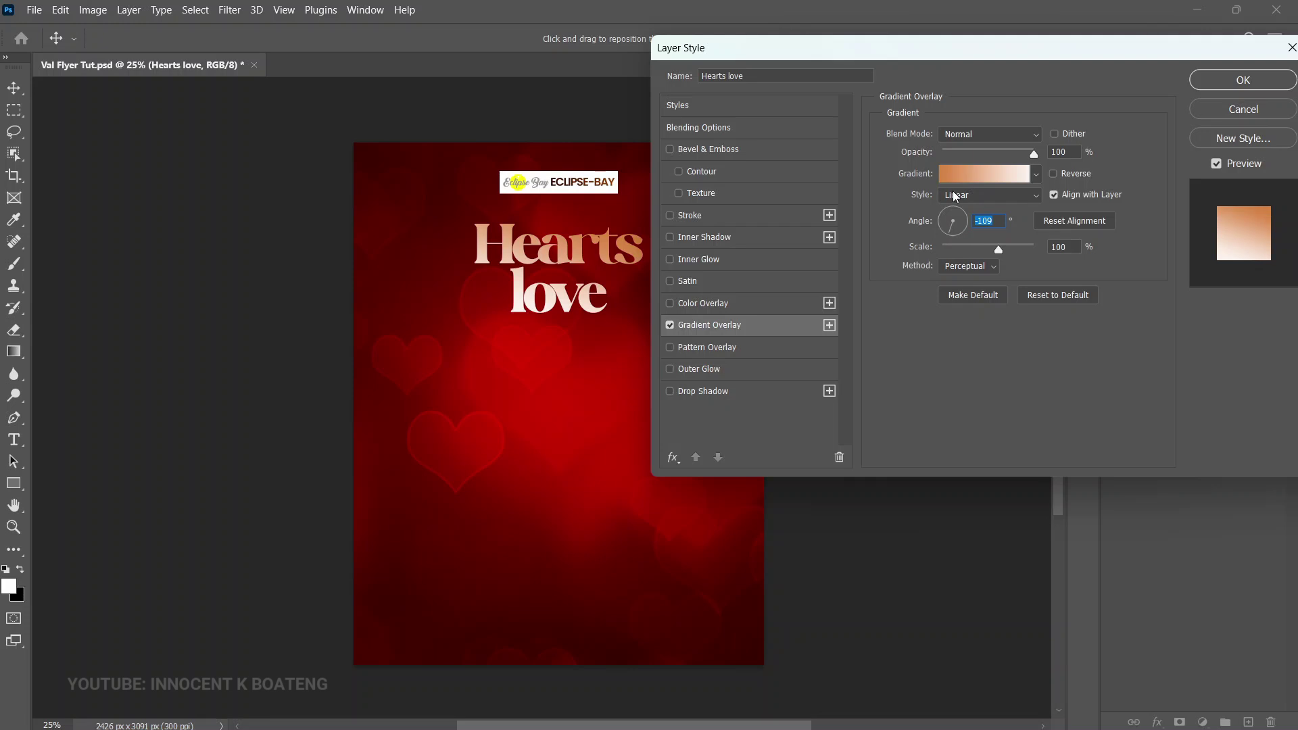
{"action": "type", "text": "0"}
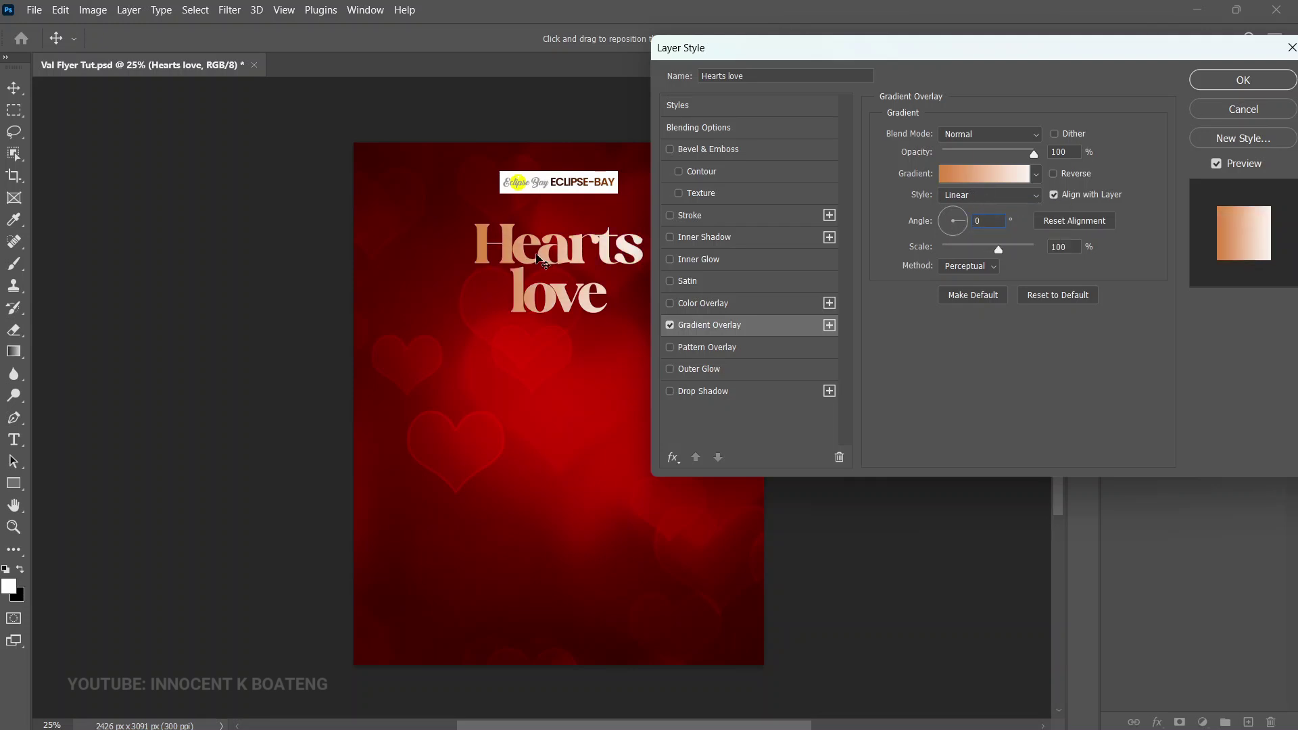
{"action": "left_click", "coordinate": [1250, 83]}
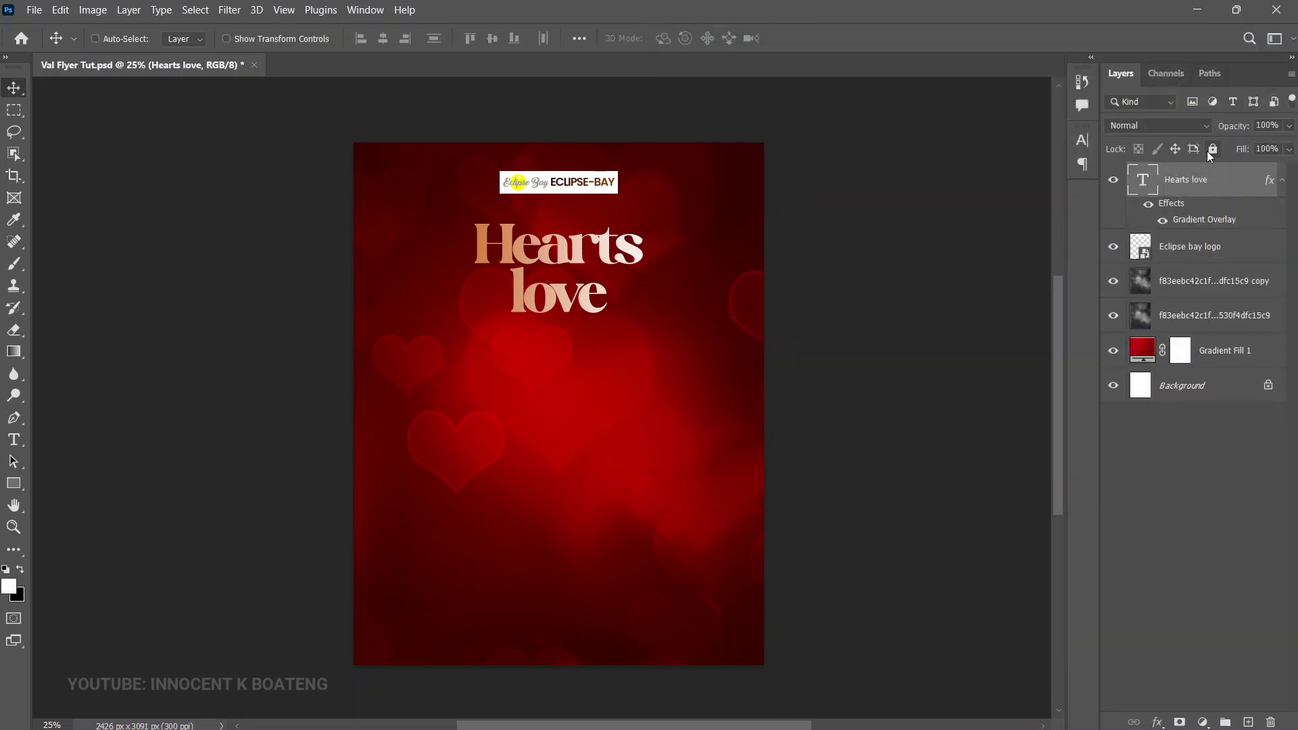
Step: Add the text line "WITH ECLIPSE BAND" at 30 pt beneath the "Hearts love" title
{"action": "key", "text": "t"}
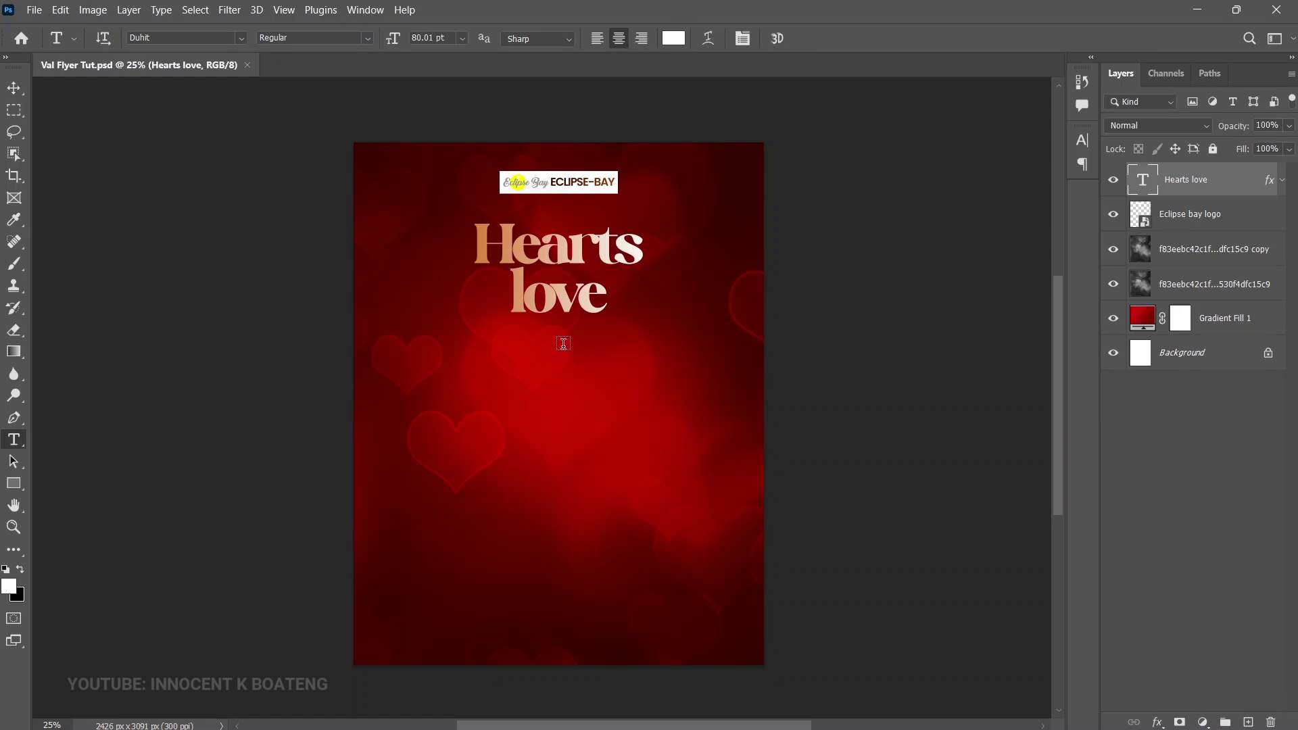
{"action": "left_click", "coordinate": [562, 343]}
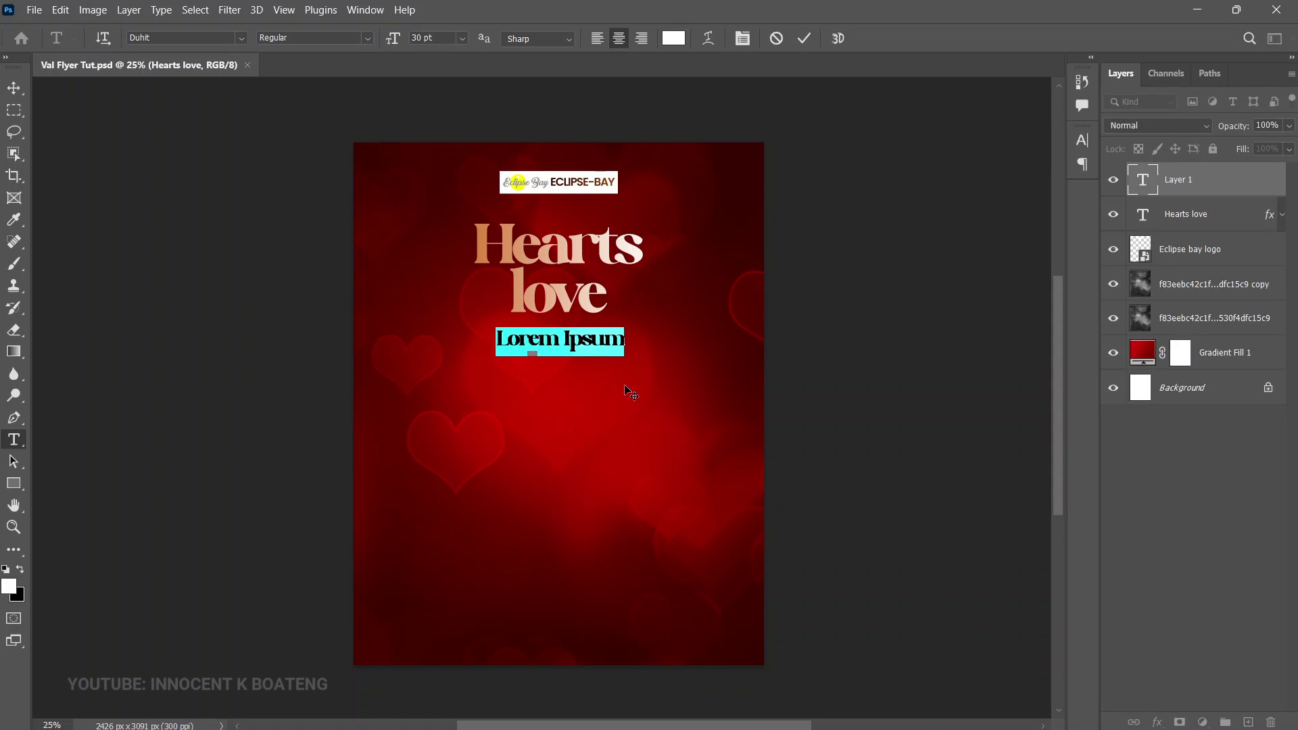
{"action": "type", "text": "WITH ECLIPSE BAND"}
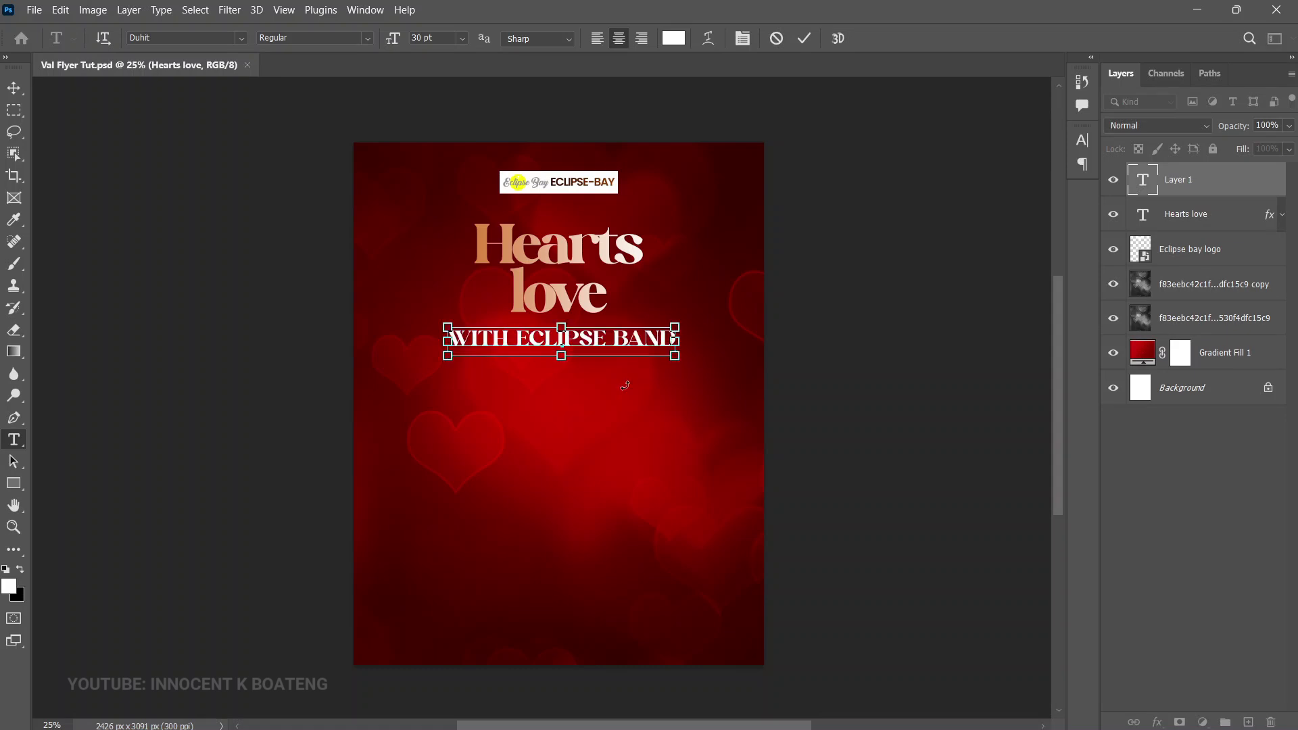
{"action": "left_click", "coordinate": [13, 88]}
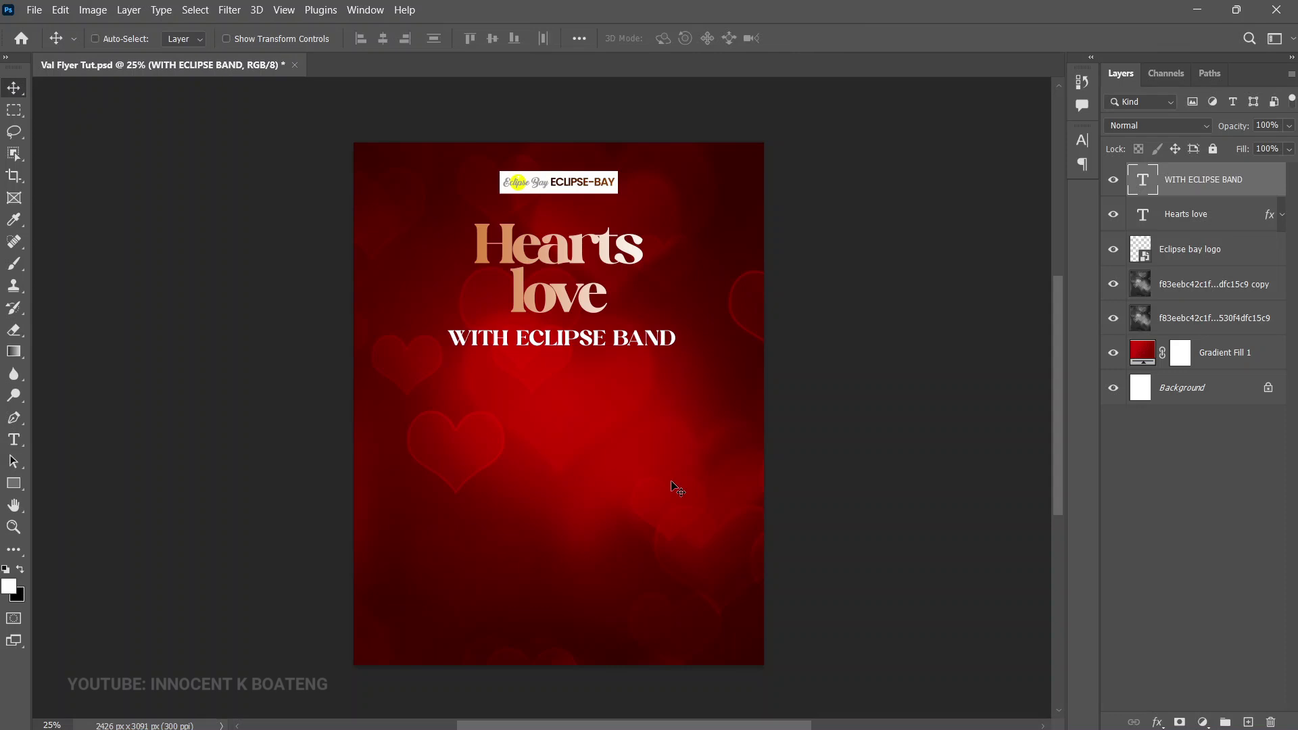
Step: Scale the "WITH ECLIPSE BAND" line down to the title's width and center it horizontally on the canvas
{"action": "key", "text": "ctrl+t"}
{"action": "left_click_drag", "start_coordinate": [674, 352], "coordinate": [619, 350]}
{"action": "key", "text": "Return"}
{"action": "key", "text": "ctrl+a"}
{"action": "left_click", "coordinate": [379, 41]}
{"action": "key", "text": "ctrl+d"}
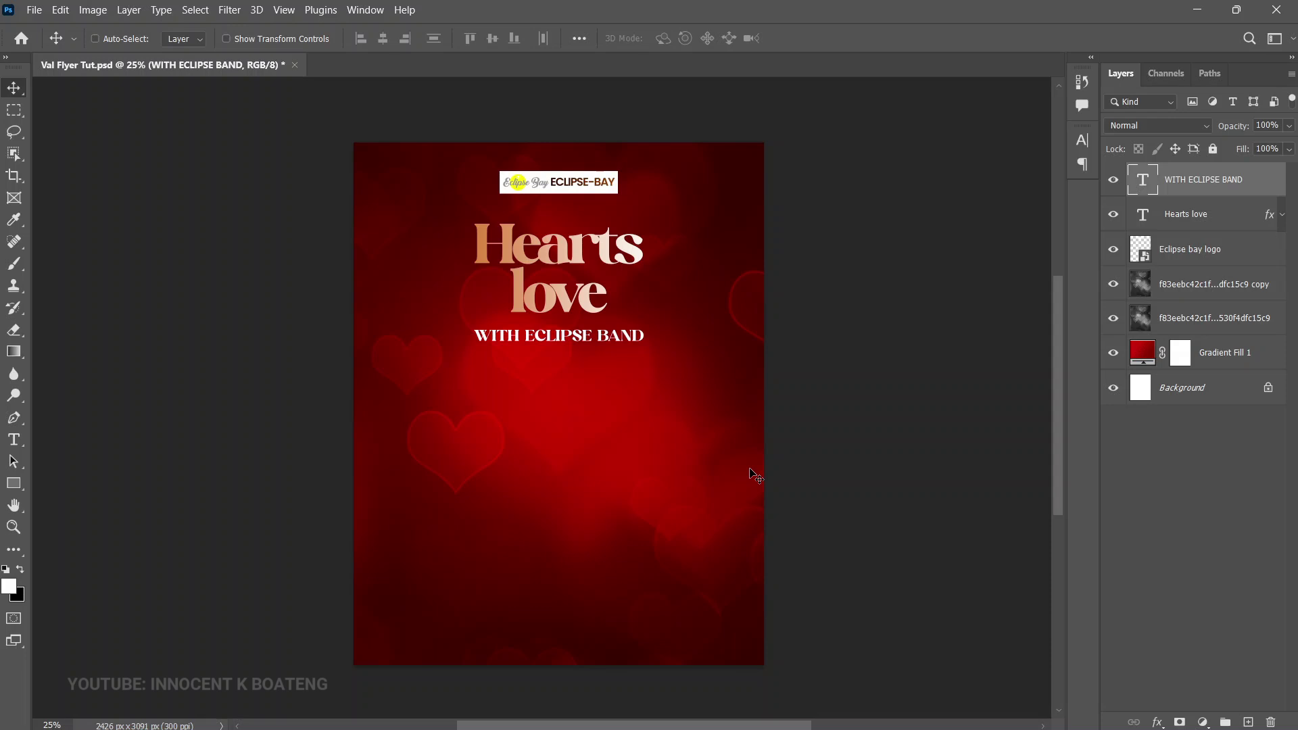
Step: Create a new vertical cyan guide at the 50% position
{"action": "left_click", "coordinate": [284, 9]}
{"action": "mouse_move", "coordinate": [346, 432]}
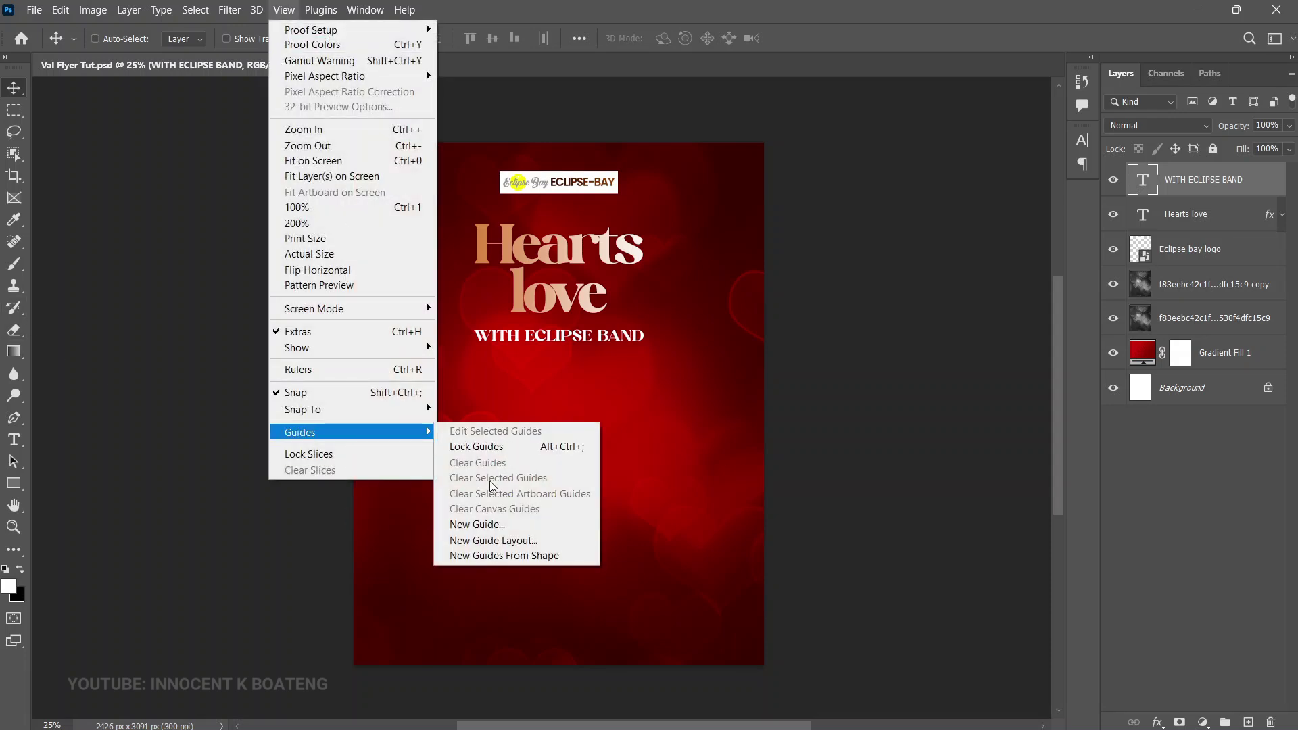
{"action": "left_click", "coordinate": [496, 525]}
{"action": "type", "text": "ff"}
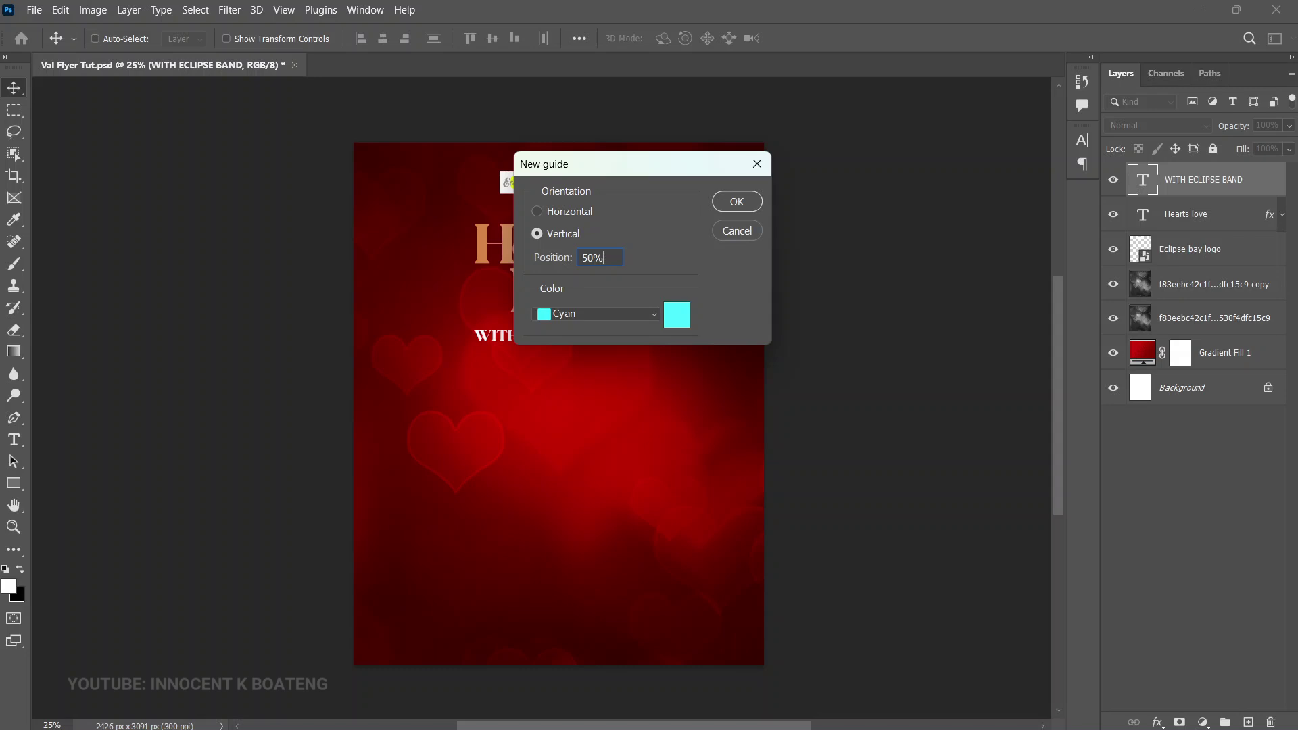
{"action": "key", "text": "Return"}
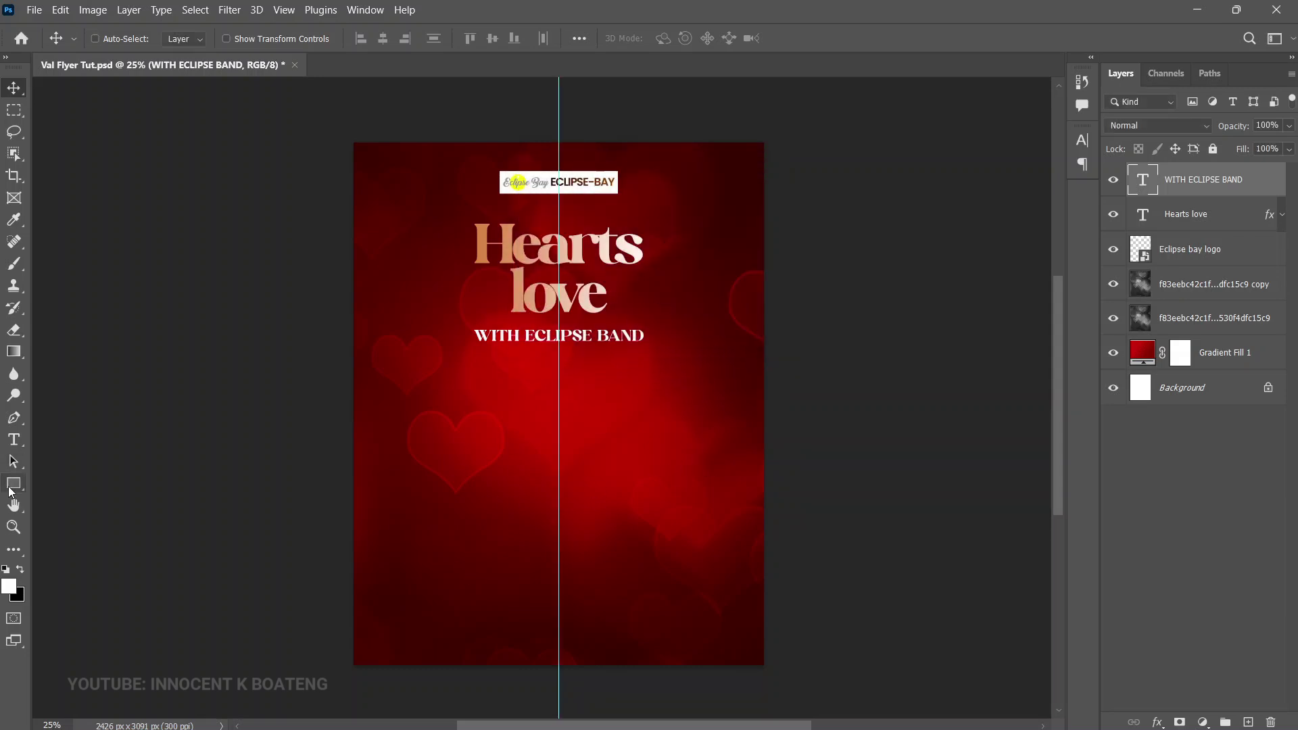
Step: Draw a white rectangle about 932 by 821 px below the band line, just left of the center guide
{"action": "left_click", "coordinate": [14, 483]}
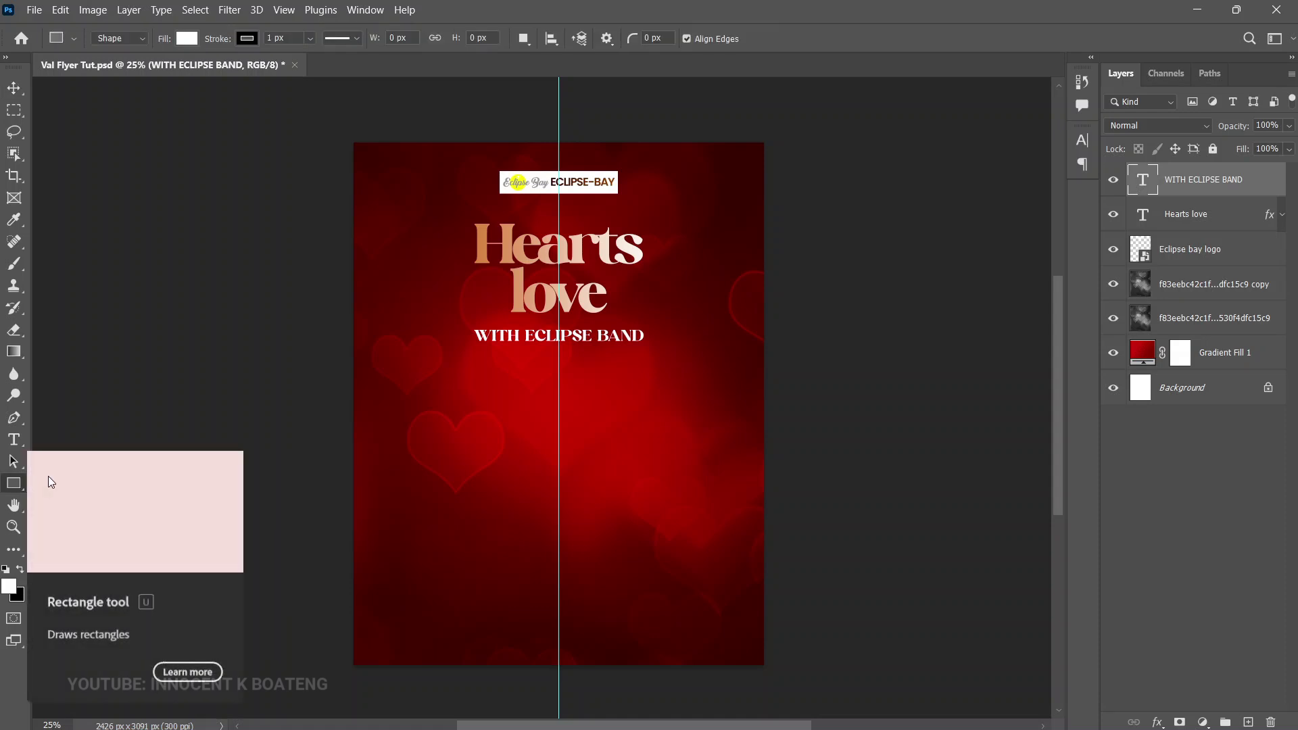
{"action": "left_click_drag", "start_coordinate": [370, 353], "coordinate": [550, 491]}
{"action": "key", "text": "v"}
{"action": "left_click_drag", "start_coordinate": [455, 440], "coordinate": [460, 442]}
{"action": "key", "text": "ctrl+t"}
{"action": "left_click_drag", "start_coordinate": [359, 415], "coordinate": [387, 423]}
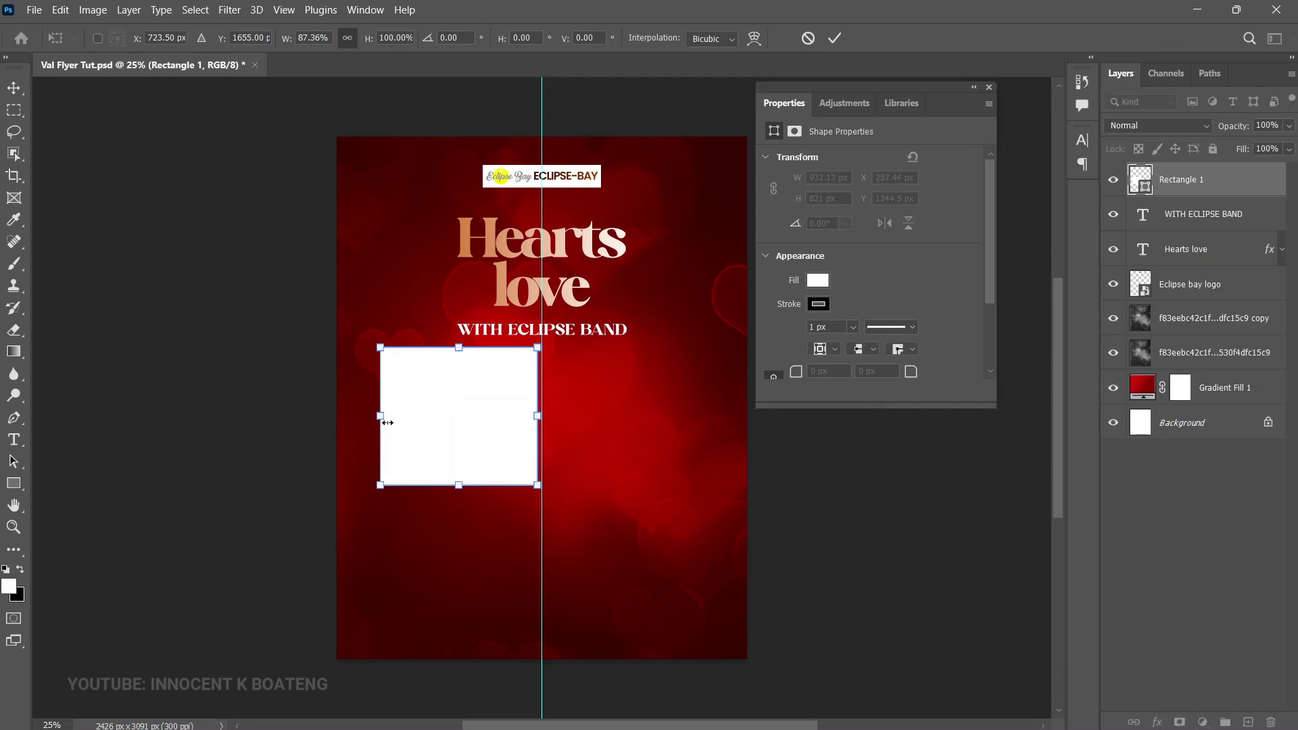
{"action": "key", "text": "Return"}
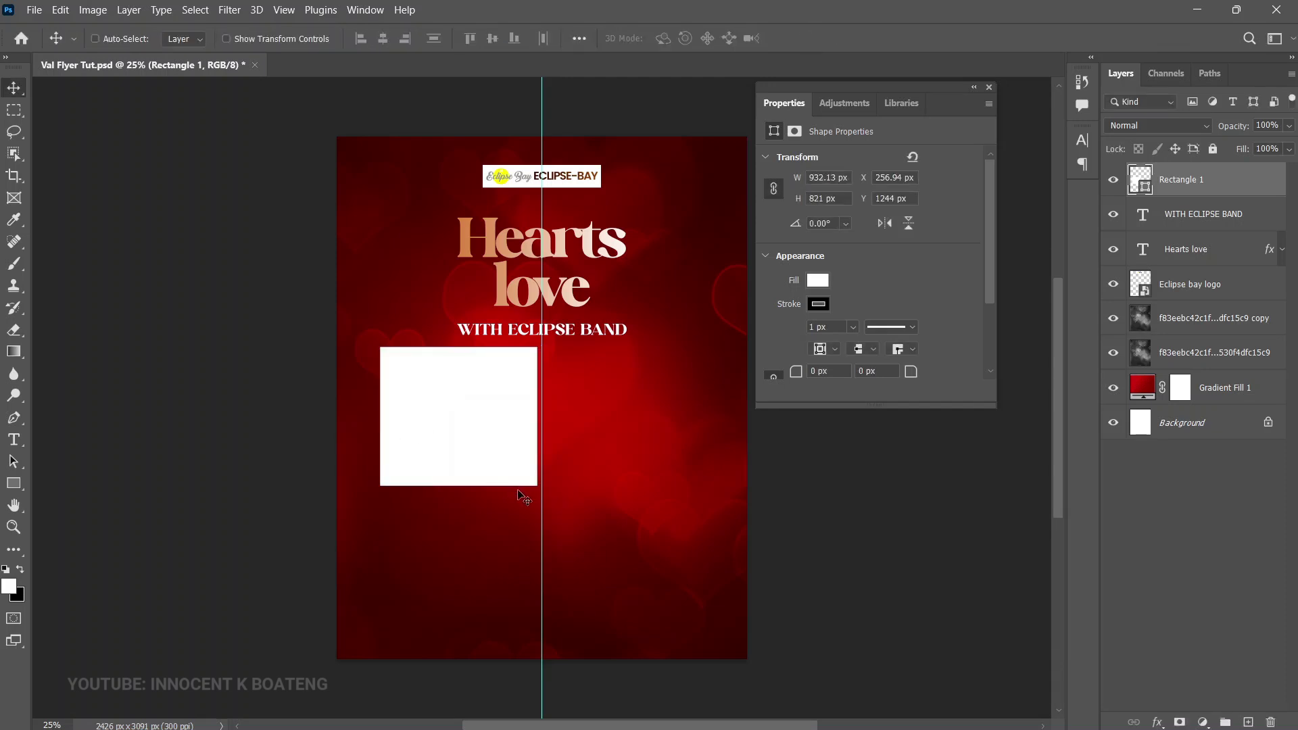
Step: Duplicate the white rectangle and place the copy level with it on the right side of the center guide
{"action": "key", "text": "ctrl"}
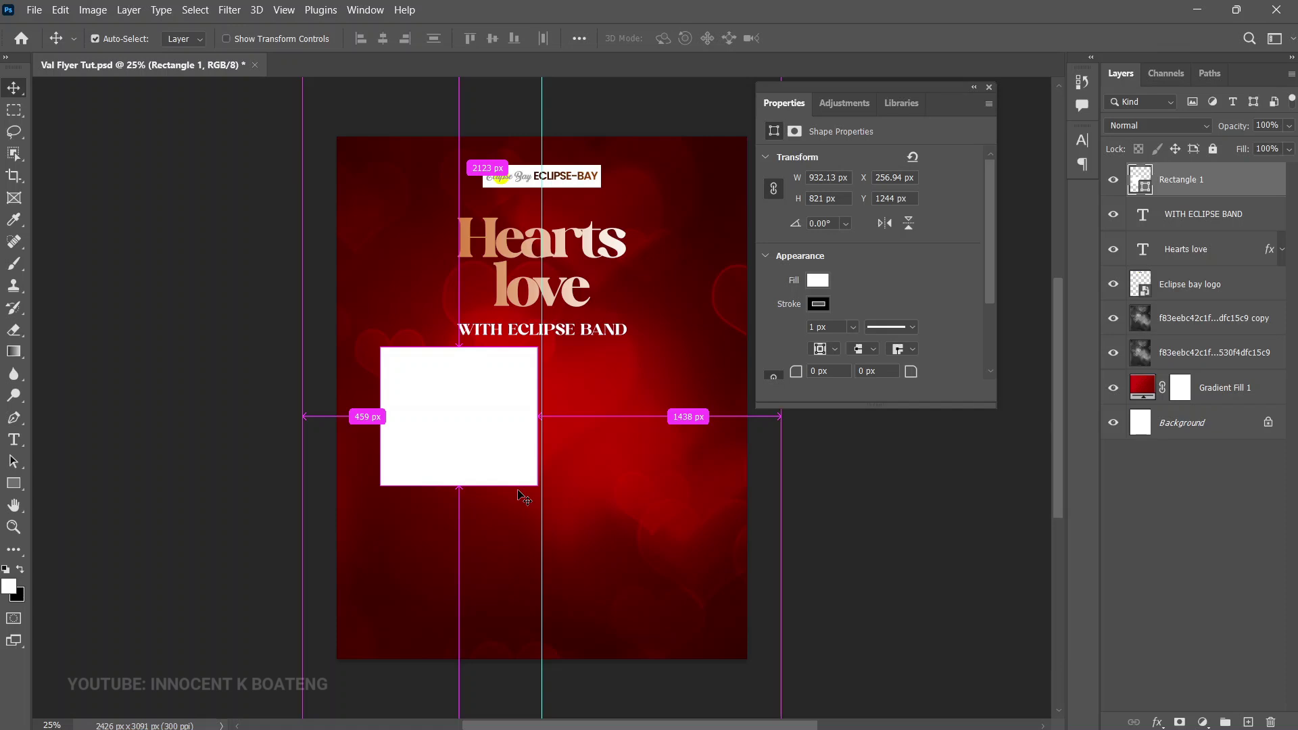
{"action": "key", "text": "ctrl+j"}
{"action": "left_click_drag", "start_coordinate": [449, 435], "coordinate": [615, 441]}
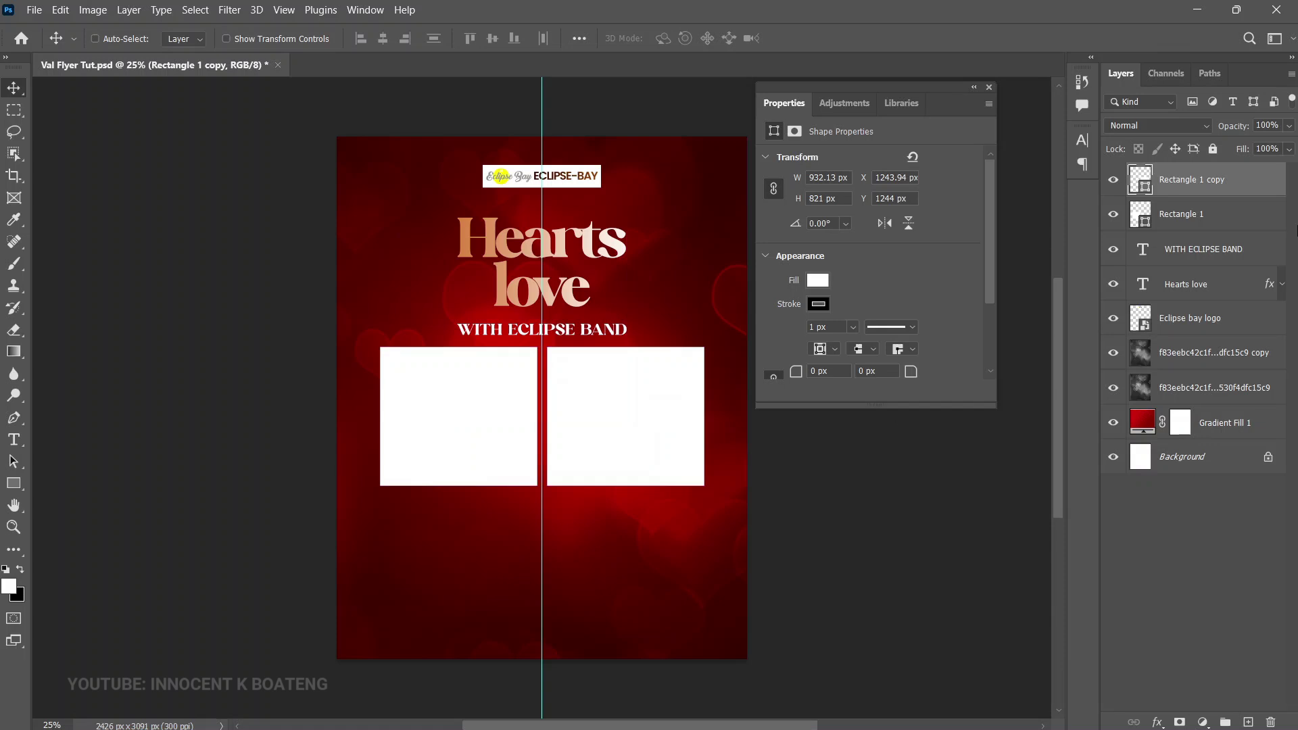
Step: Group the two white rectangles and center the group horizontally on the canvas
{"action": "left_click", "coordinate": [1215, 223], "text": "shift"}
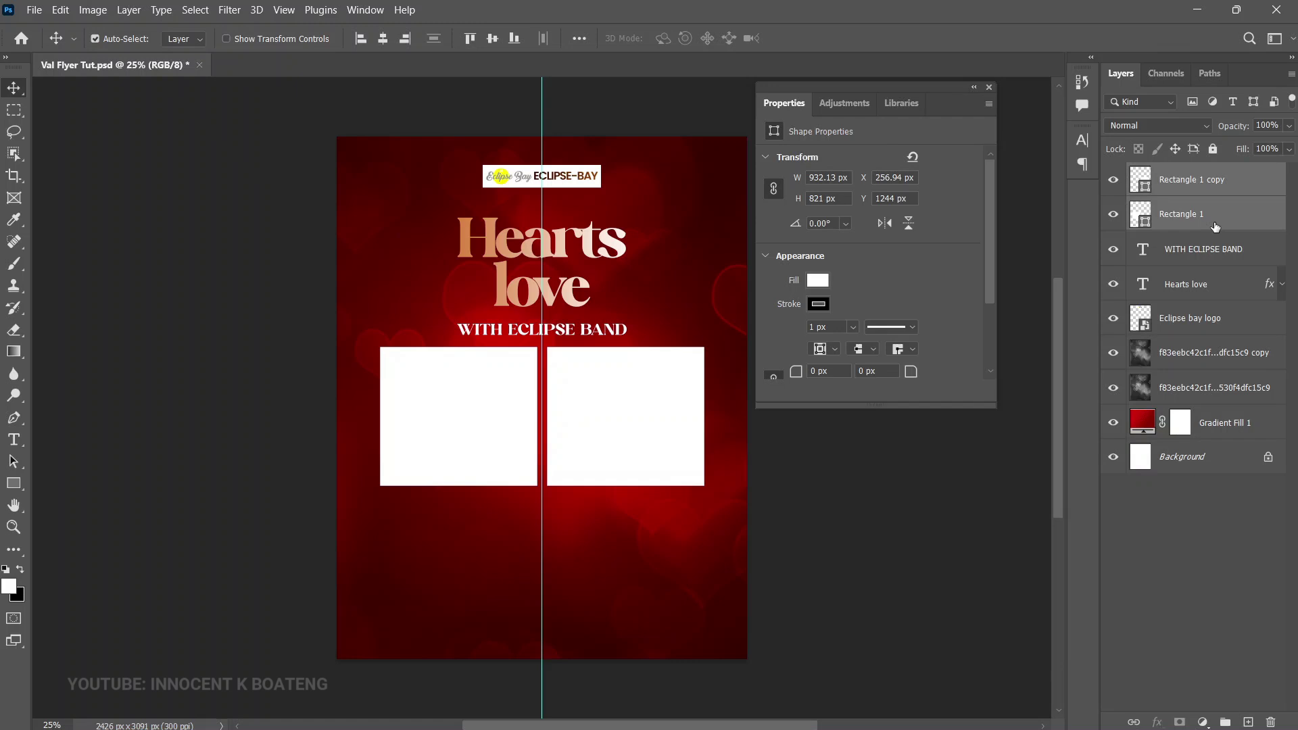
{"action": "key", "text": "ctrl+g"}
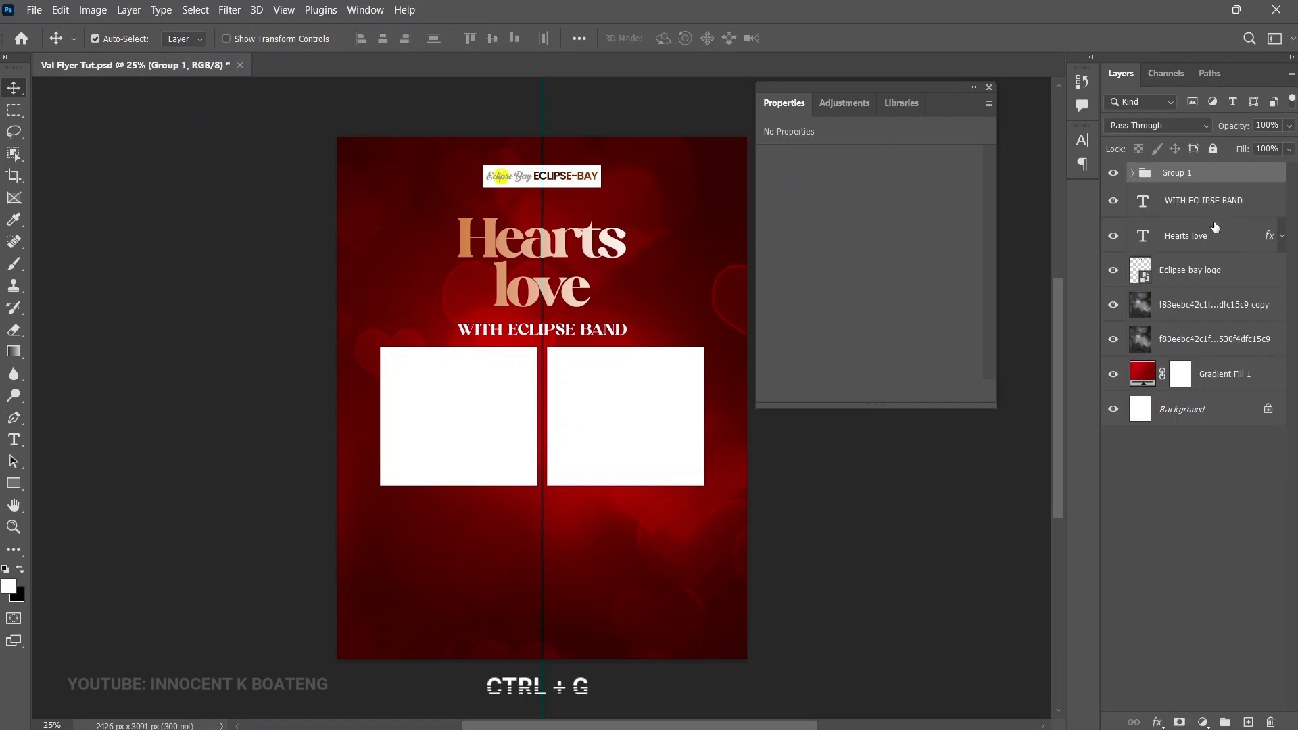
{"action": "key", "text": "ctrl+a"}
{"action": "left_click", "coordinate": [383, 46]}
{"action": "key", "text": "ctrl+d"}
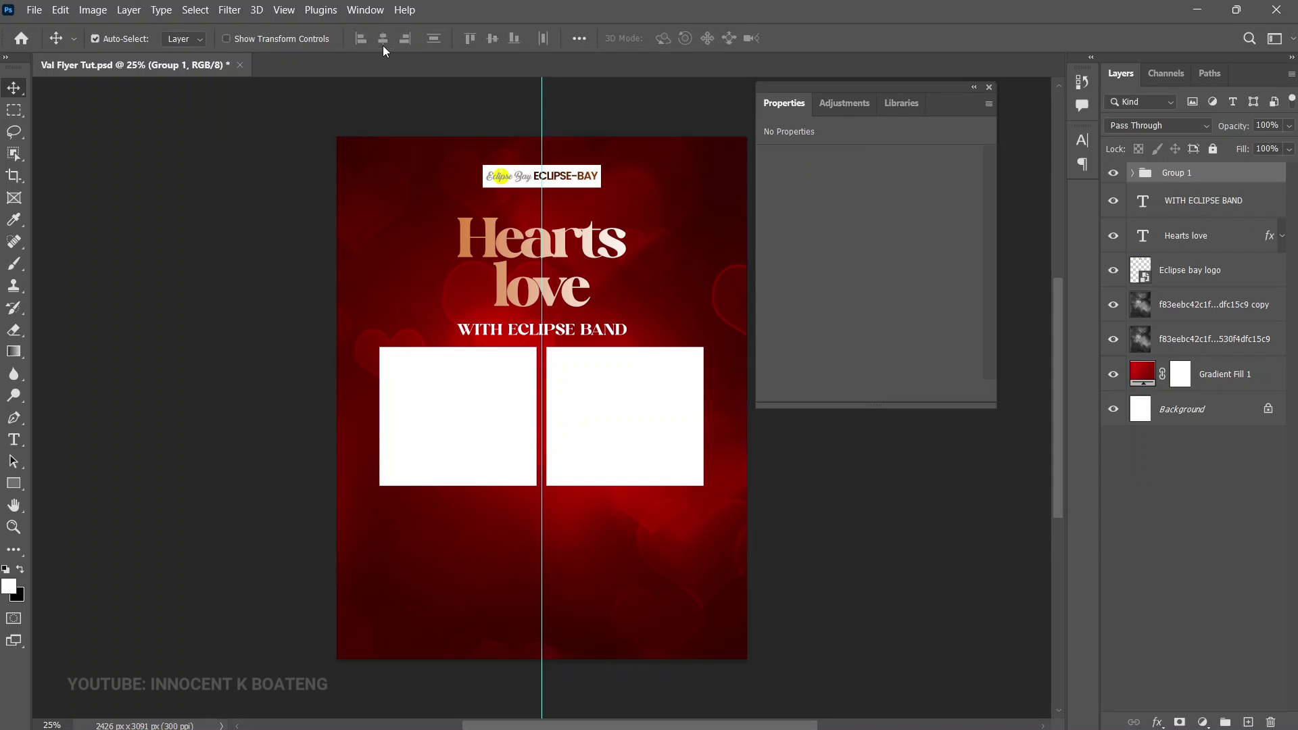
{"action": "scroll", "coordinate": [604, 440], "scroll_direction": "up", "scroll_amount": 1}
{"action": "key", "text": "ctrl"}
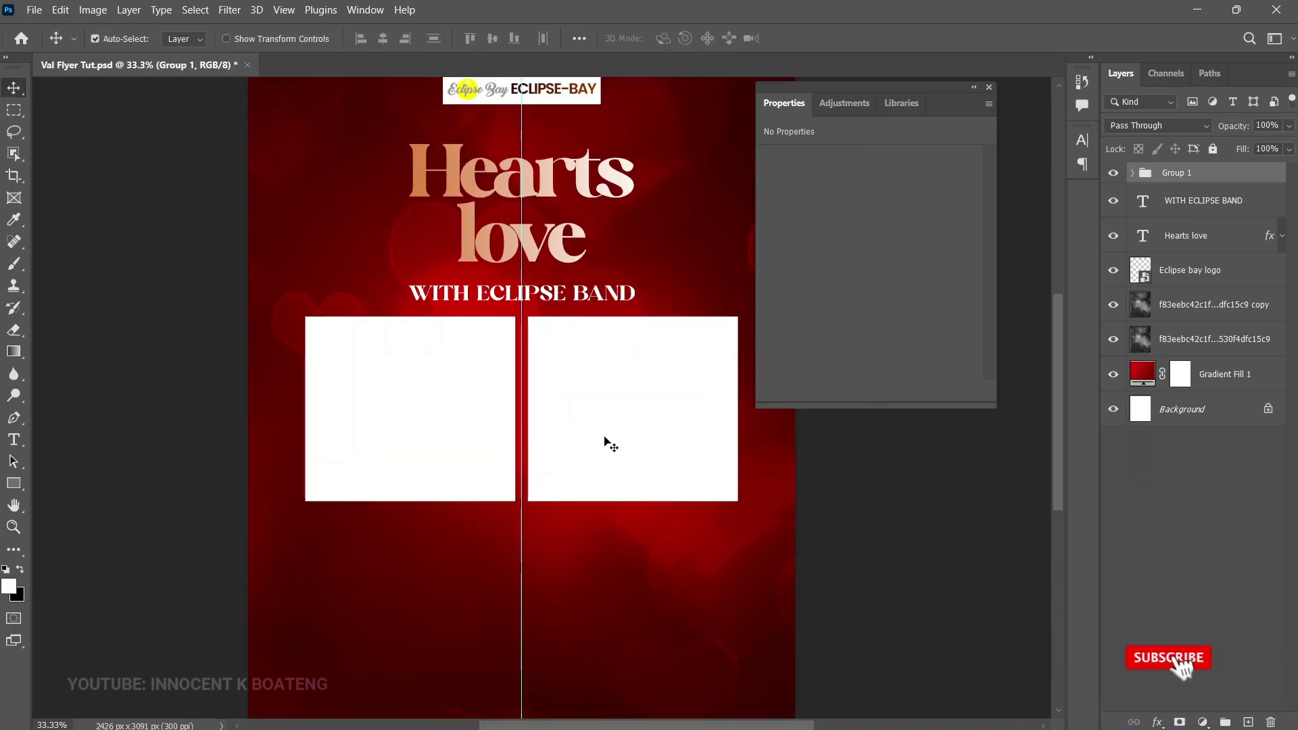
{"action": "key", "text": "ctrl+j"}
{"action": "key", "text": "ctrl+z"}
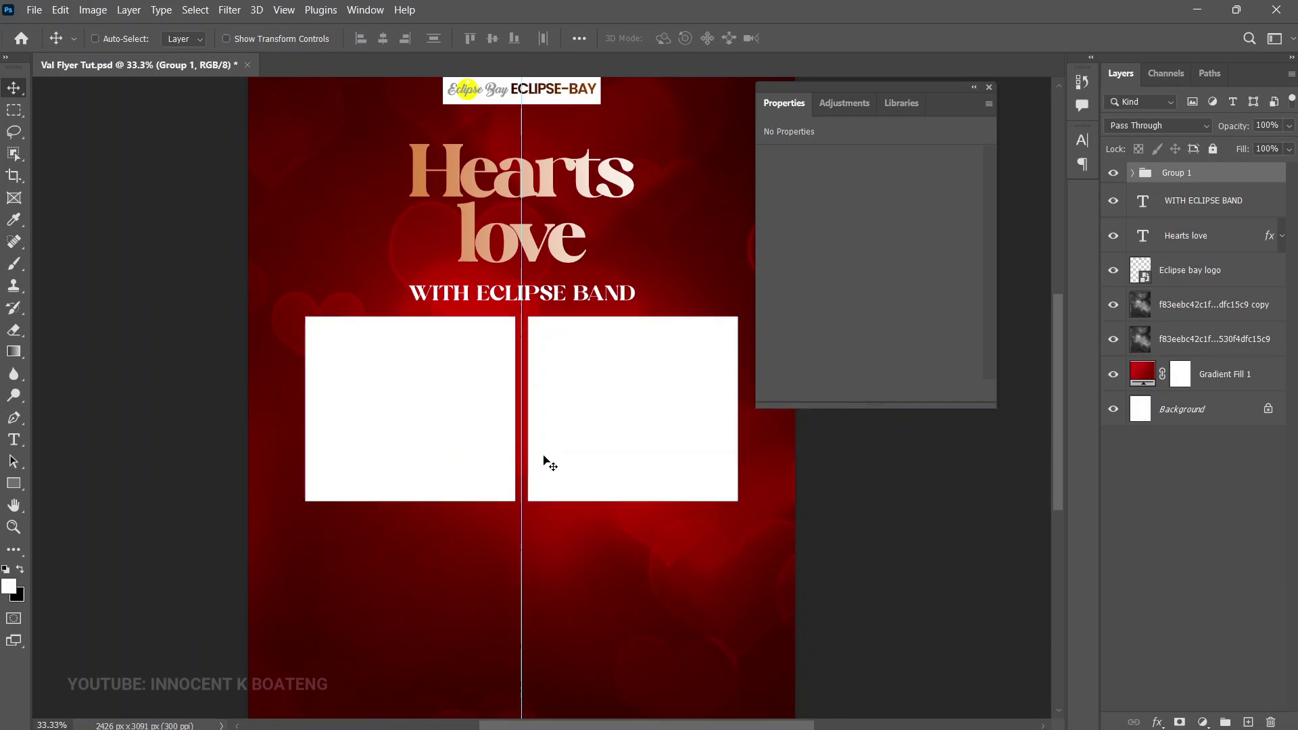
{"action": "key", "text": "ctrl+h"}
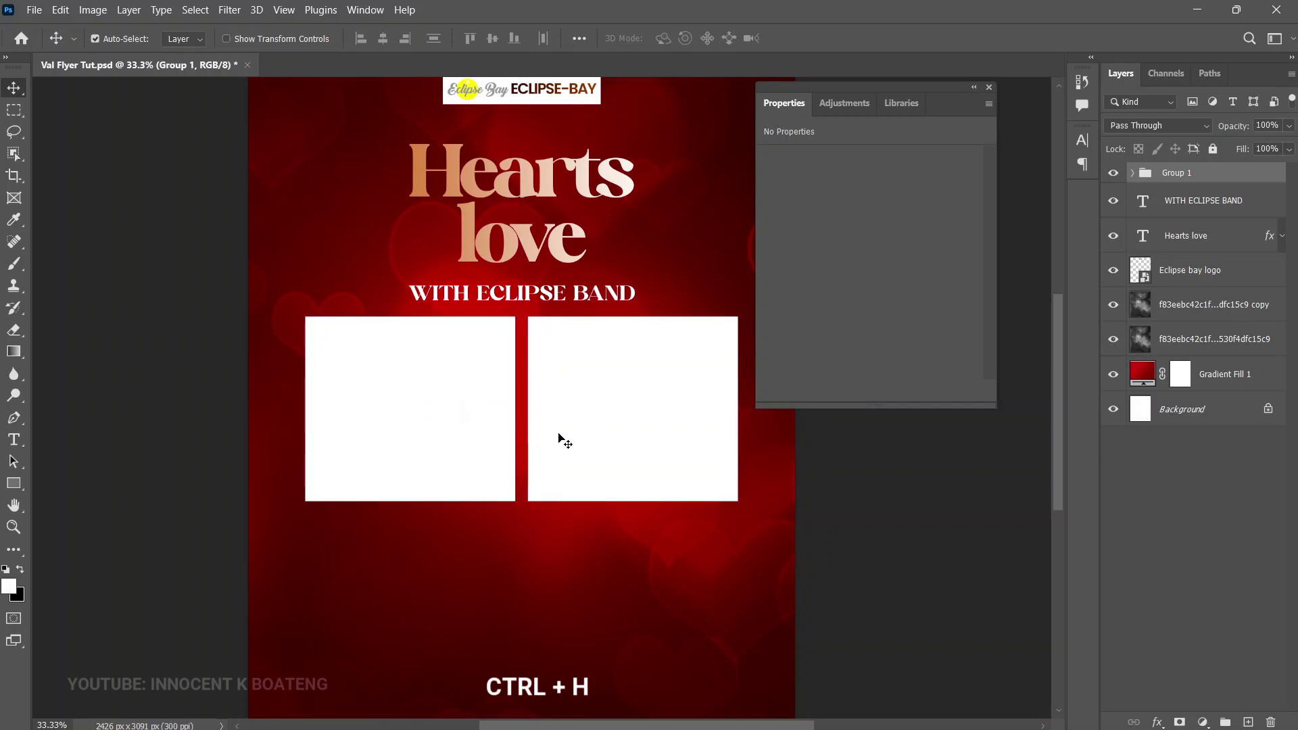
{"action": "key", "text": "ctrl+h"}
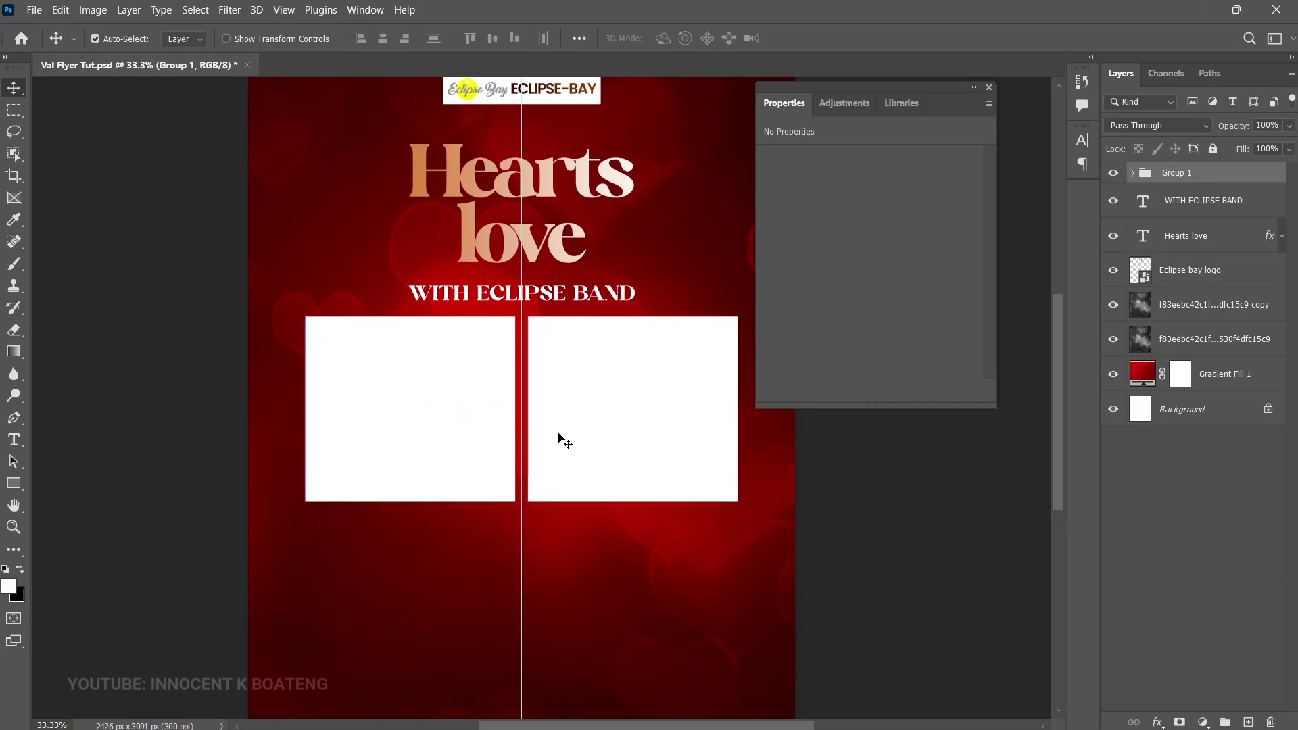
Step: Narrow the grouped white rectangles slightly and symmetrically from both outer sides, keeping their height
{"action": "key", "text": "ctrl+t"}
{"action": "left_click_drag", "start_coordinate": [737, 408], "coordinate": [728, 412]}
{"action": "key", "text": "Return"}
{"action": "scroll", "coordinate": [425, 474], "scroll_direction": "up", "scroll_amount": 1}
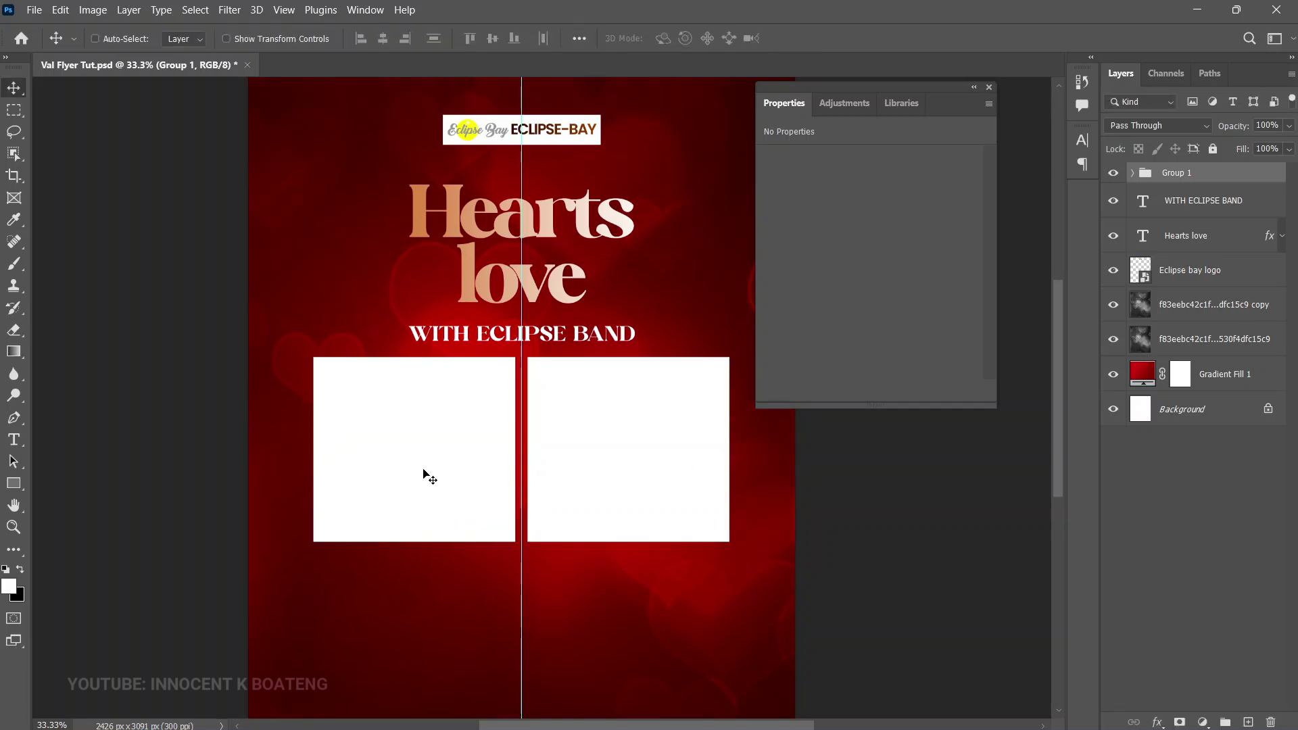
Step: Add the heading "ACTIVITIES" in dark red Poppins SemiBold, scaled to 18.24 pt and centered near the left white rectangle's upper edge
{"action": "scroll", "coordinate": [425, 473], "scroll_direction": "up", "scroll_amount": 2}
{"action": "key", "text": "t"}
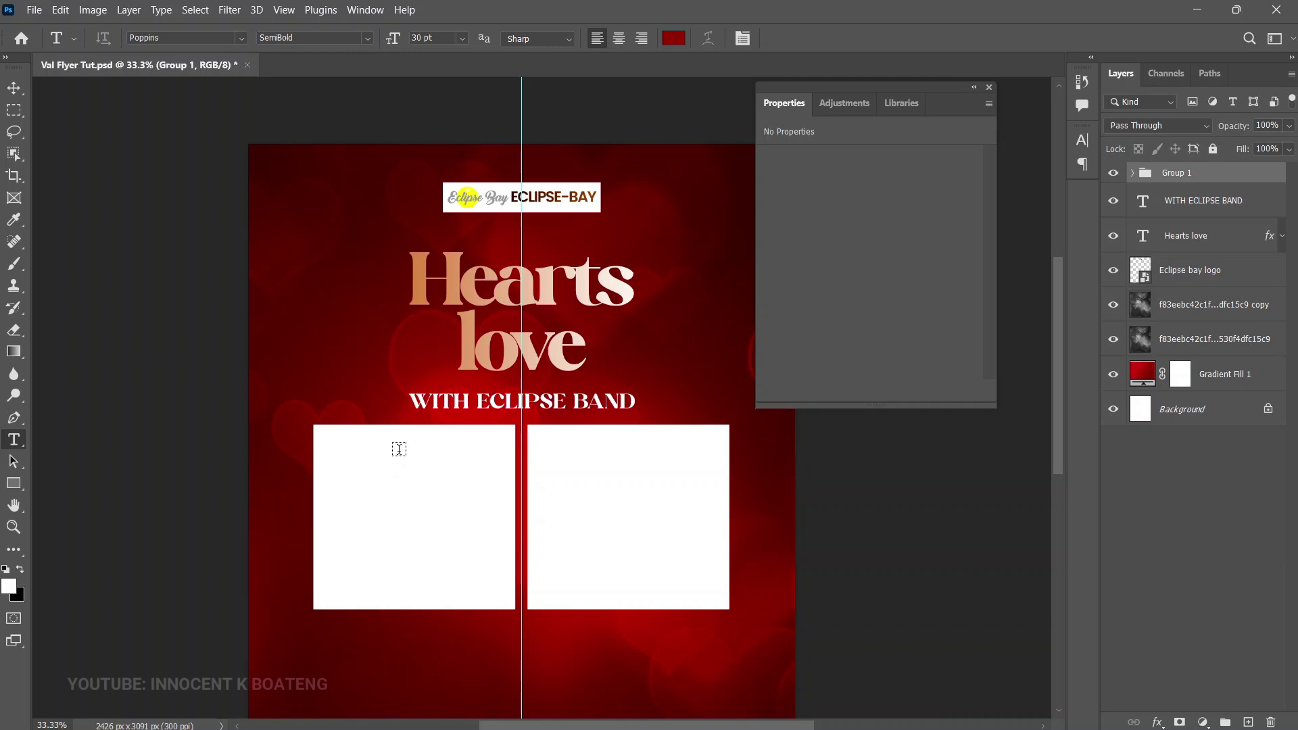
{"action": "left_click", "coordinate": [399, 449]}
{"action": "type", "text": "ACTIVITIES"}
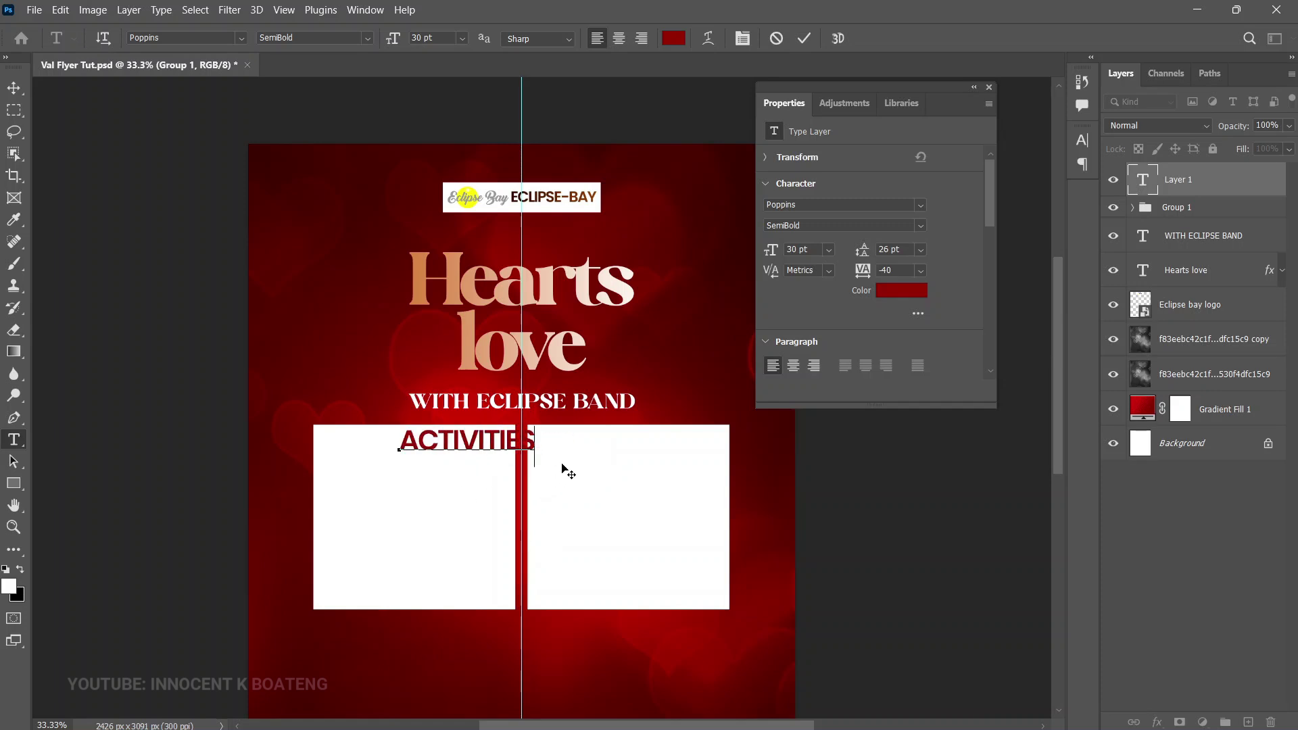
{"action": "left_click", "coordinate": [12, 95]}
{"action": "left_click_drag", "start_coordinate": [477, 447], "coordinate": [631, 448]}
{"action": "key", "text": "ctrl+t"}
{"action": "key", "text": "Return"}
Step: Duplicate the ACTIVITIES heading onto the right white rectangle and change the copy's text to "PACKAGES"
{"action": "key", "text": "ctrl+j"}
{"action": "double_click", "coordinate": [631, 445]}
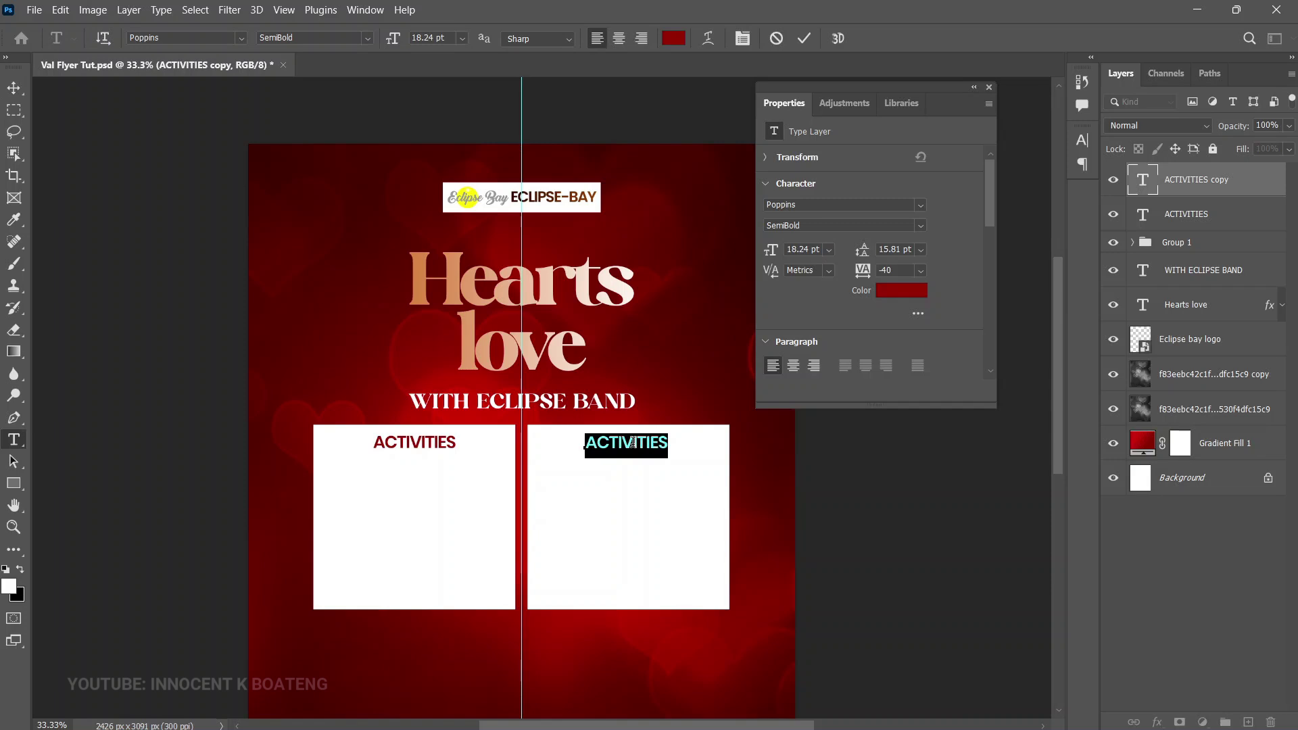
{"action": "type", "text": "PACKAGES"}
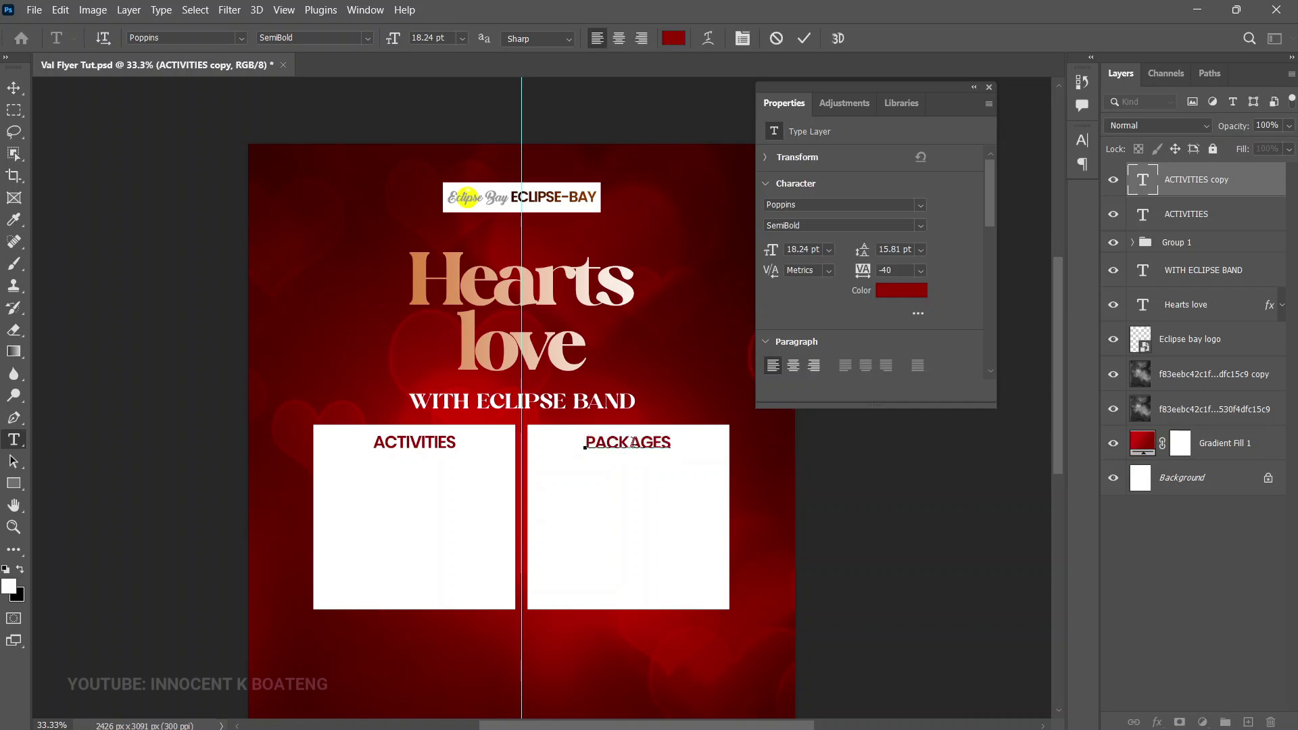
{"action": "key", "text": "Escape"}
{"action": "key", "text": "v"}
Step: Switch to Poppins Medium and enter below ACTIVITIES: "1. Couple games 2. Song request 3. Special love notes 4. Photoshoot And other interesting activities"
{"action": "scroll", "coordinate": [678, 532], "scroll_direction": "down", "scroll_amount": 4}
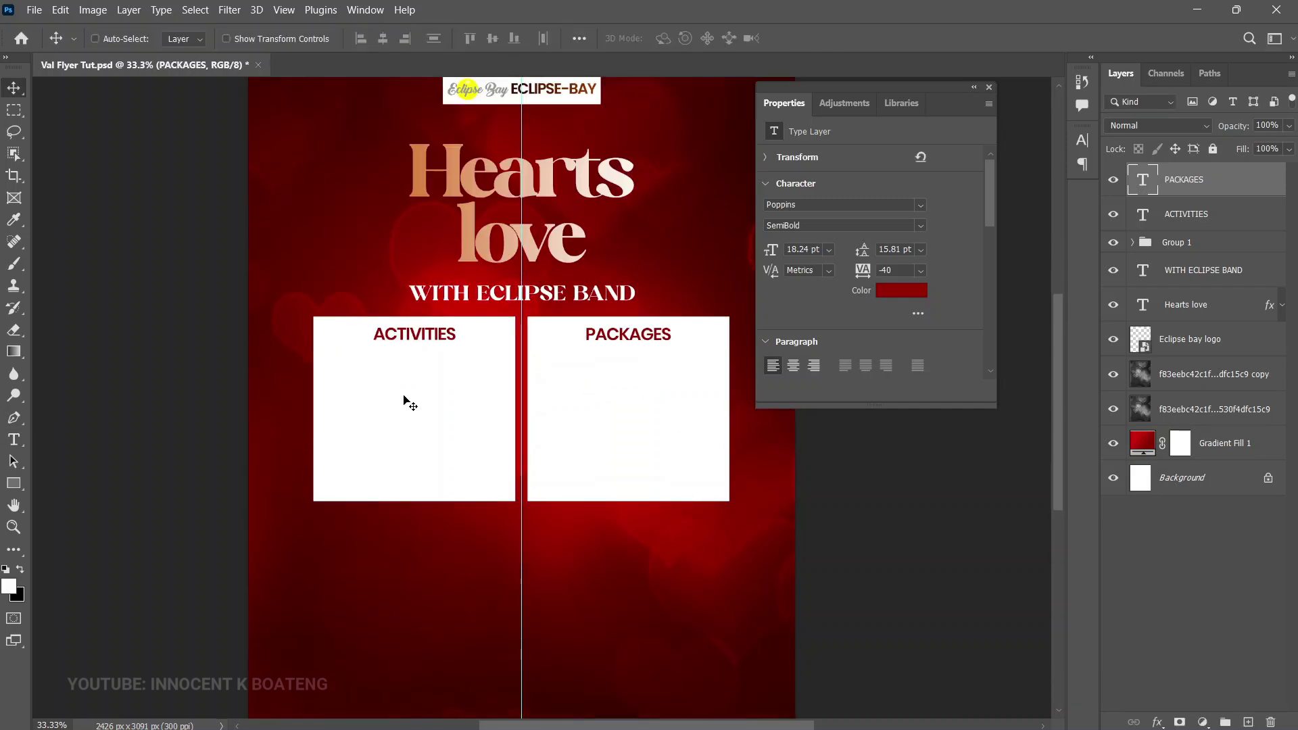
{"action": "scroll", "coordinate": [404, 400], "scroll_direction": "up", "scroll_amount": 1}
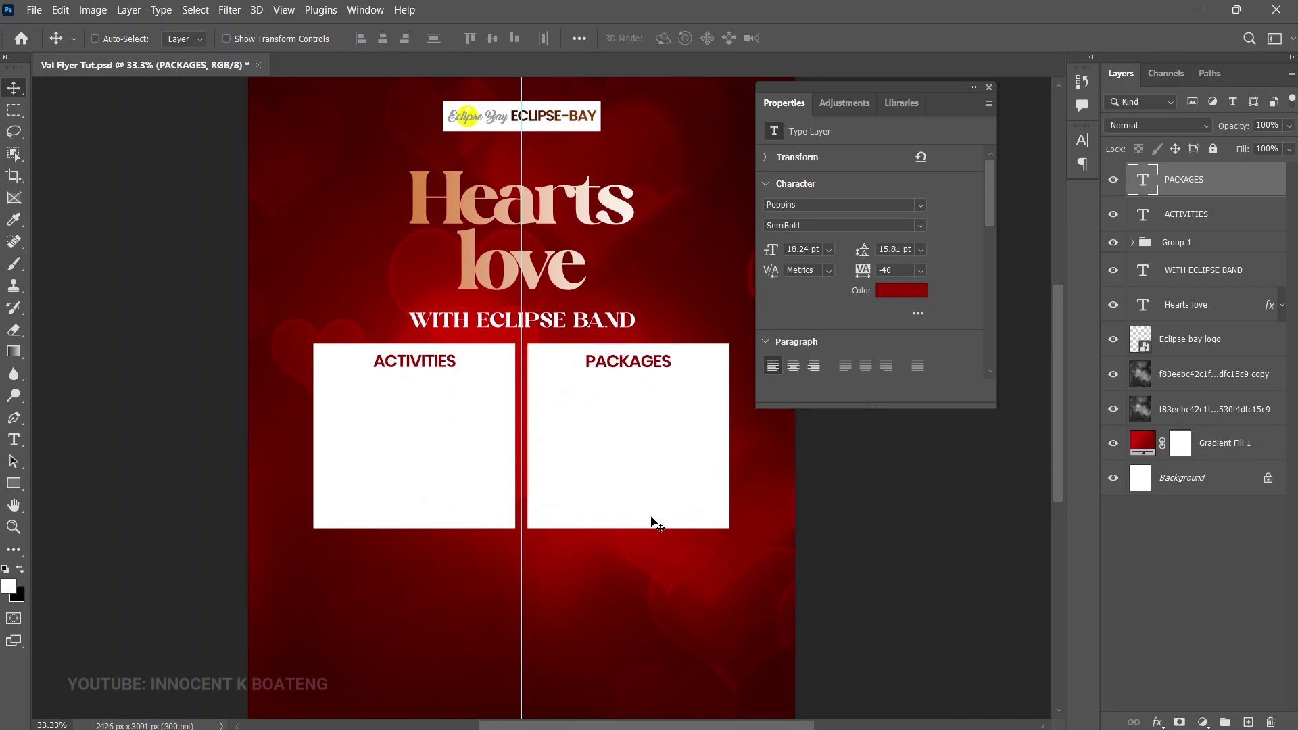
{"action": "key", "text": "t"}
{"action": "left_click", "coordinate": [348, 37]}
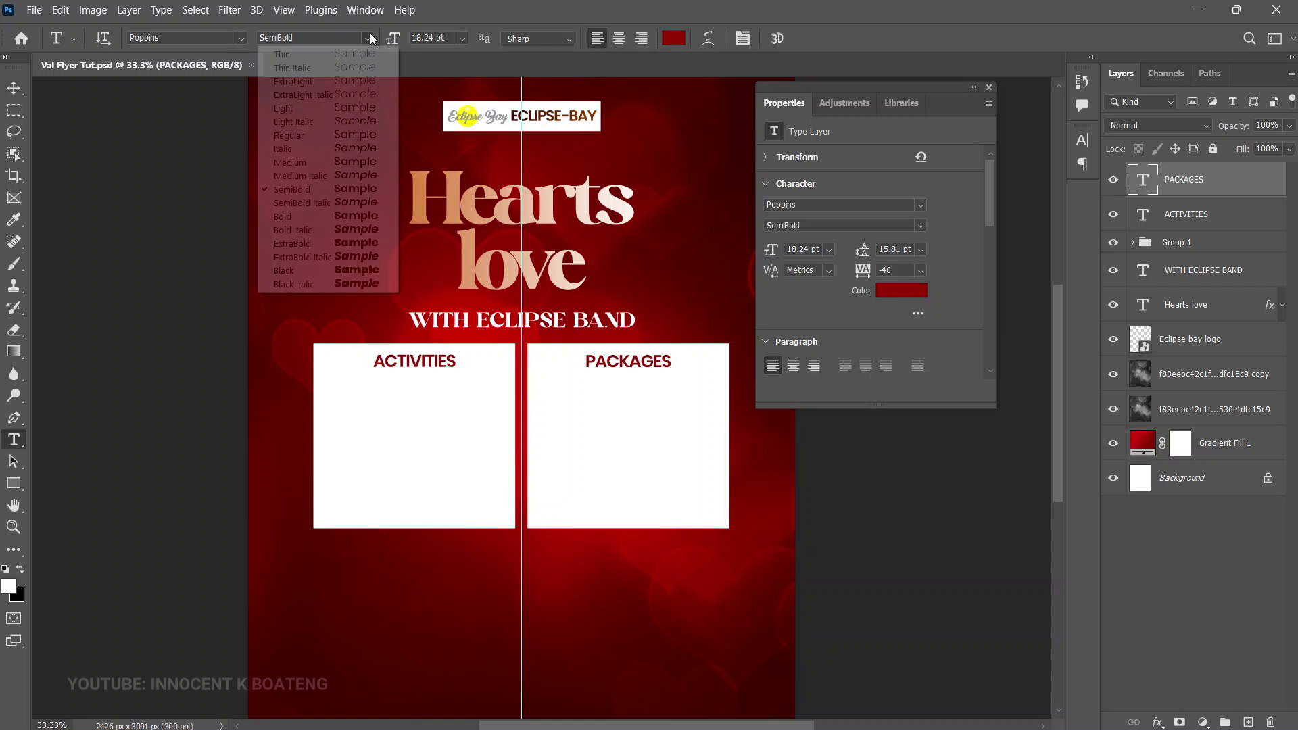
{"action": "left_click", "coordinate": [330, 156]}
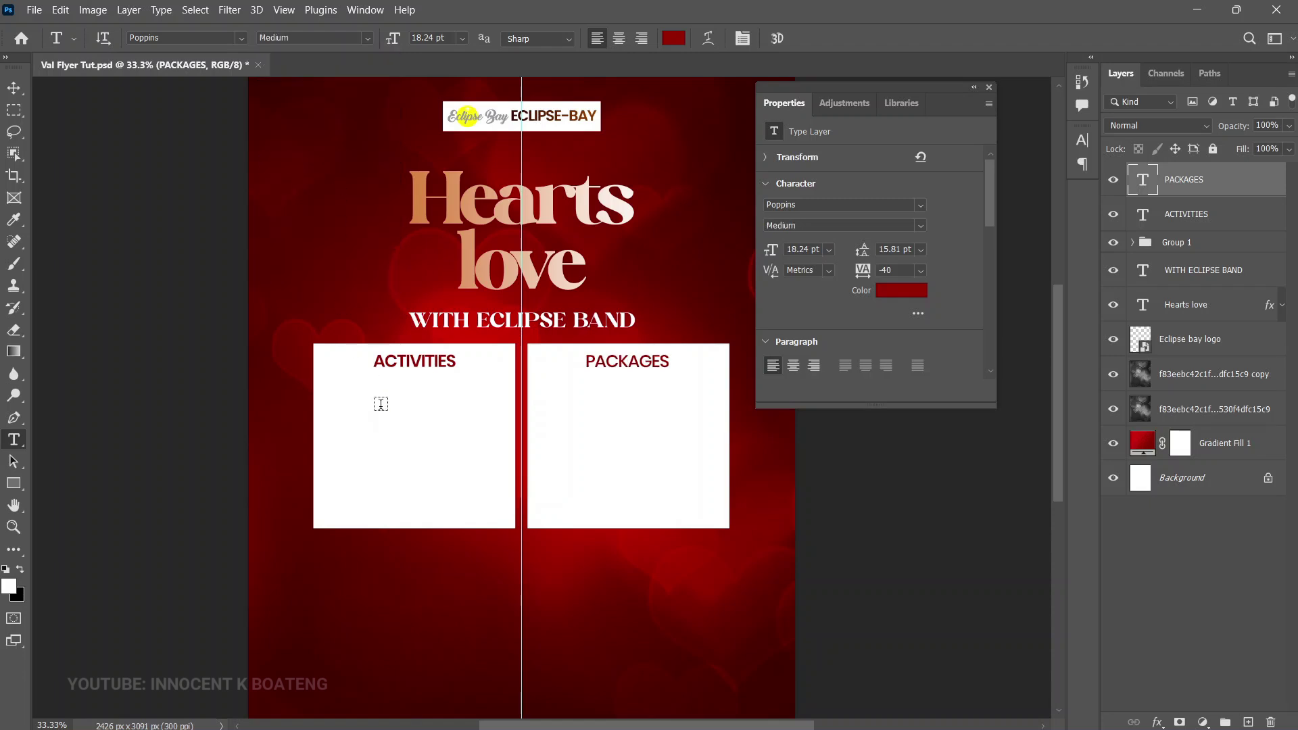
{"action": "left_click", "coordinate": [345, 393]}
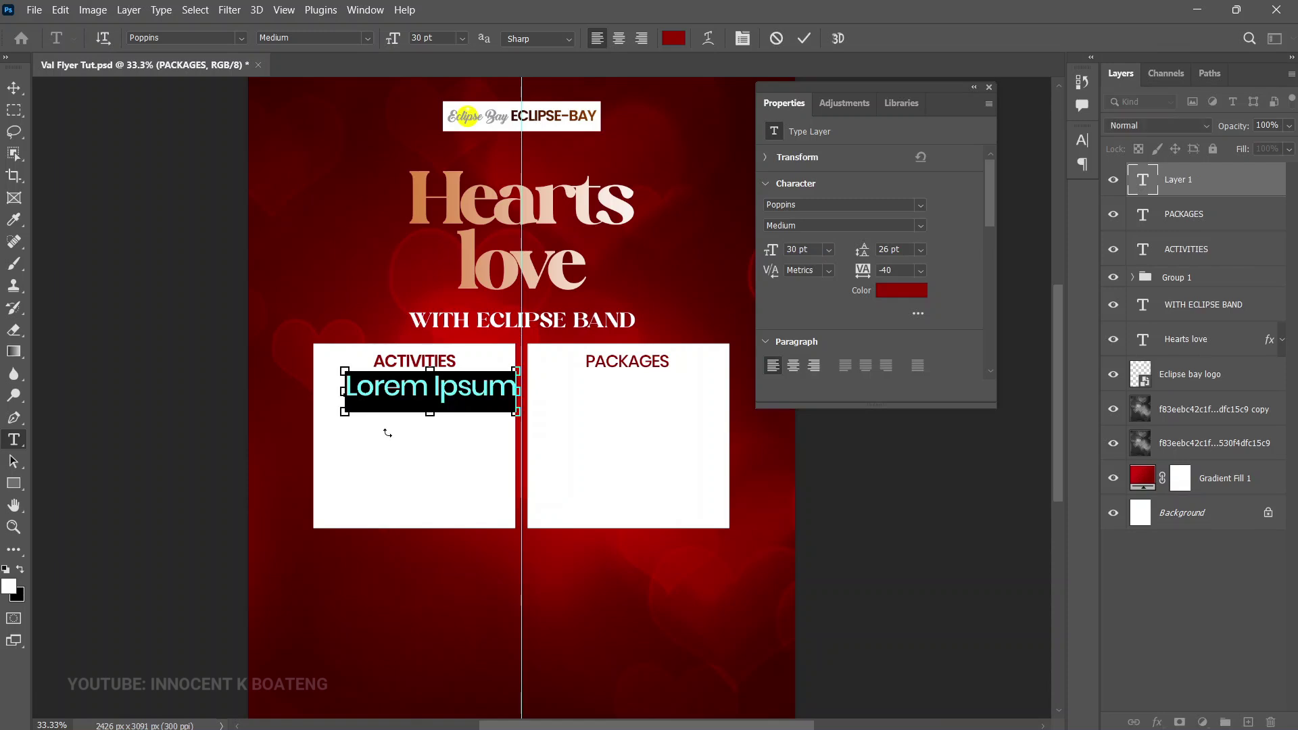
{"action": "type", "text": "1. Couple games 2. Song request 3. Special love notes 4. Photoshoot And other interesting activities"}
Step: Scale the activities list down to about 12.56 pt and place it inside the left rectangle under its heading
{"action": "key", "text": "ctrl+t"}
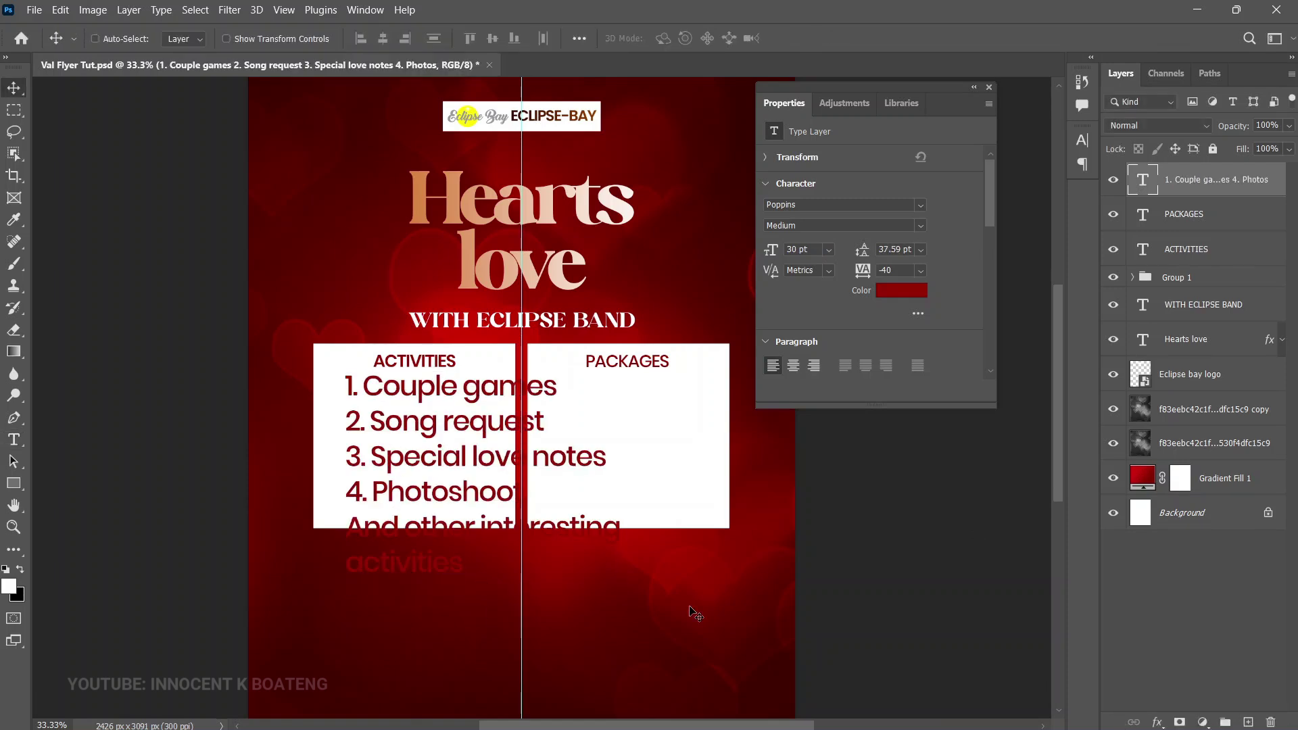
{"action": "left_click_drag", "start_coordinate": [617, 588], "coordinate": [440, 494]}
{"action": "key", "text": "Return"}
{"action": "mouse_move", "coordinate": [412, 407]}
{"action": "left_mouse_down"}
{"action": "mouse_move", "coordinate": [396, 432]}
{"action": "mouse_move", "coordinate": [402, 420]}
{"action": "left_mouse_up"}
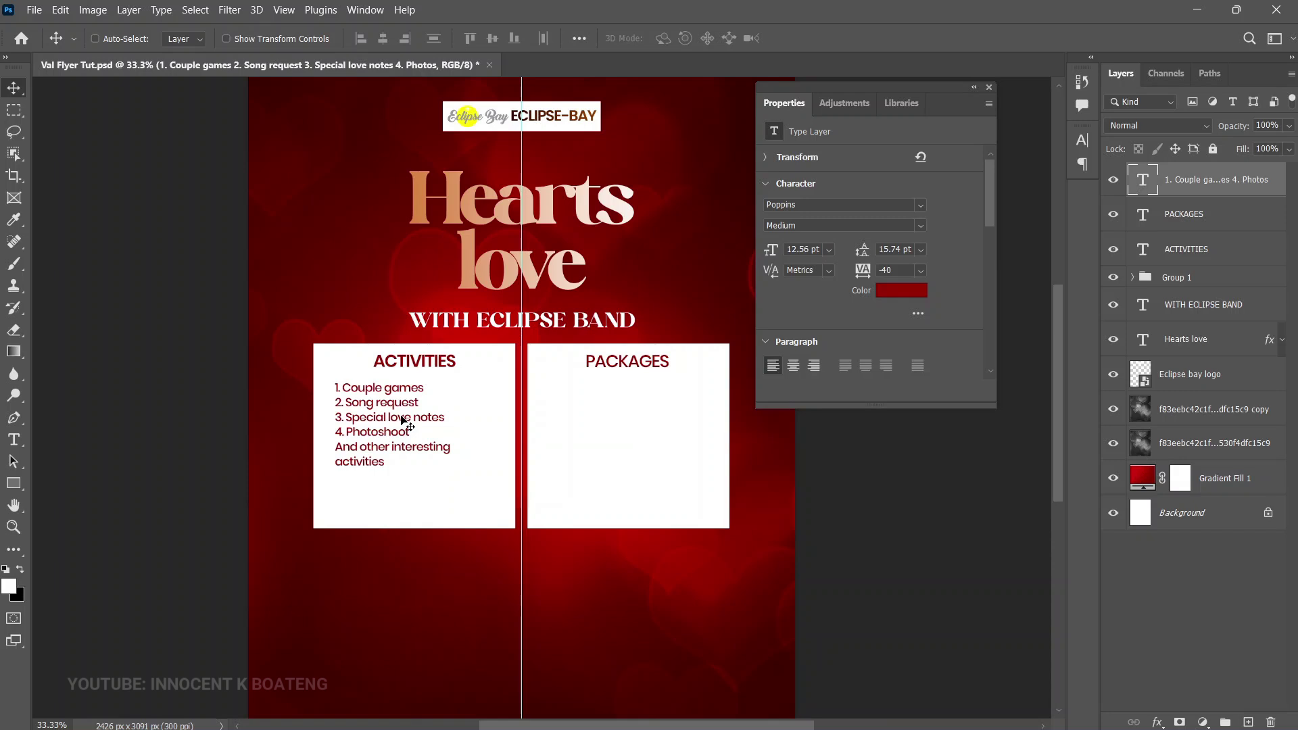
Step: Copy the list under PACKAGES, rewritten: 1,000 - Executive room, champagne, Water, Chocolates, Val's gift; 700 - Wine, Cake, Chocolates, Water, Val's gift; 500 - Wine, Water, Chocolates, Val's Gift
{"action": "left_click_drag", "start_coordinate": [403, 420], "coordinate": [616, 437]}
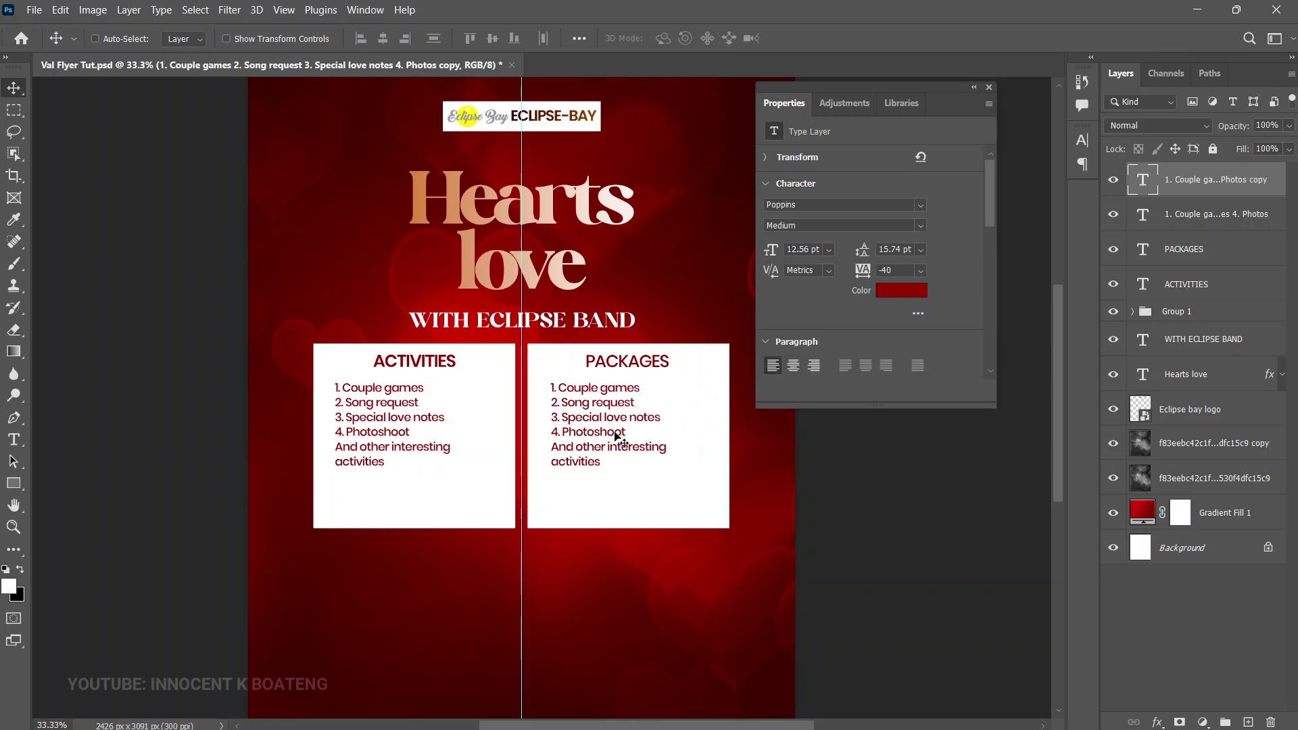
{"action": "double_click", "coordinate": [616, 436]}
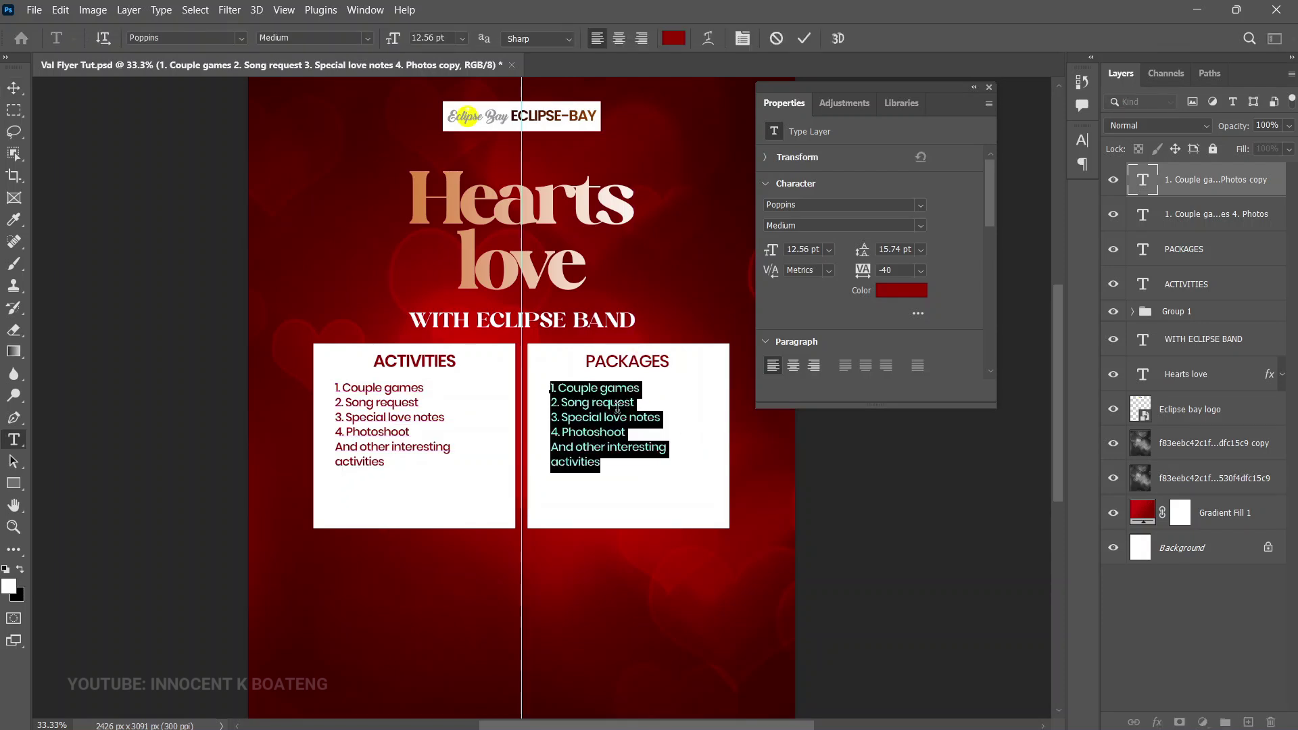
{"action": "type", "text": "1. 1,000 - Executive room, champagne, Water, Chocolates, Special Val's gift  2. 700 - Wine, Cake, Chocolates, Water, Special Val's gift  3. 500 - Wine, Water, Chocolates, Special Vals's Gift"}
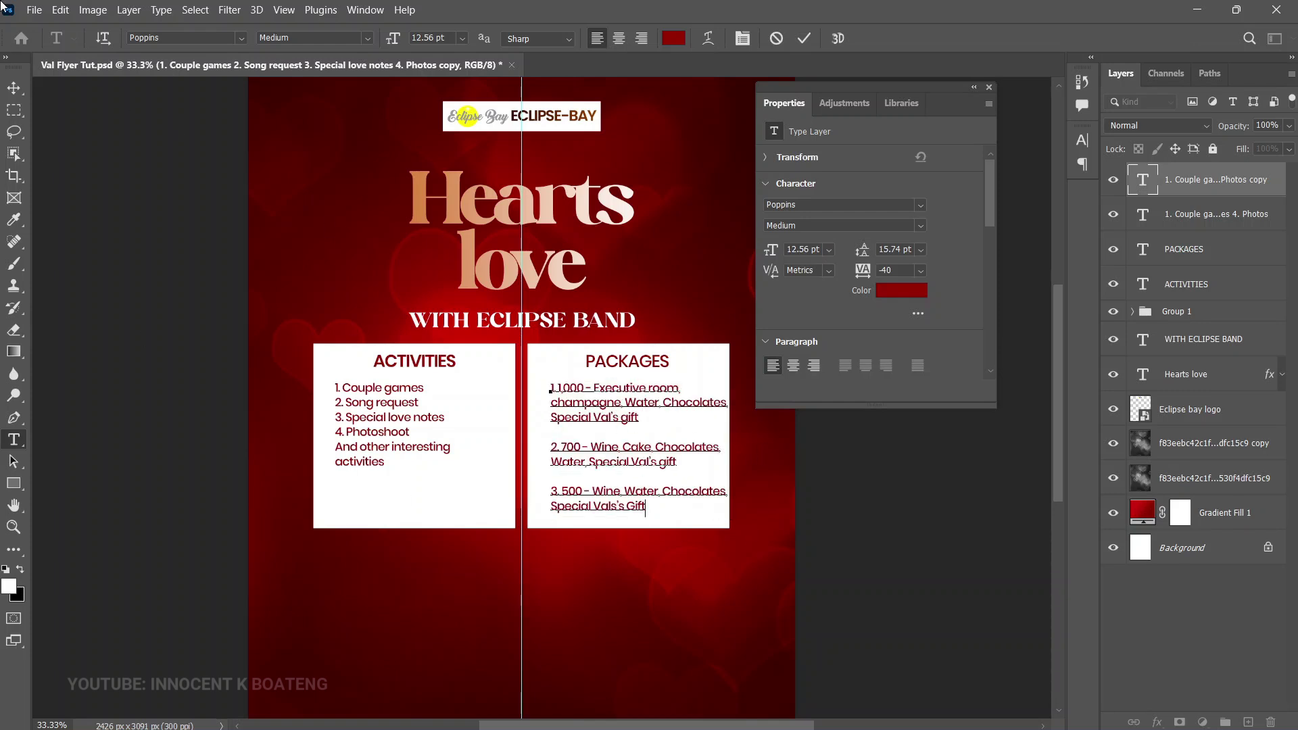
{"action": "left_click", "coordinate": [13, 88]}
Step: Scale the packages list down to about 90.89% and nudge it into place inside the right rectangle
{"action": "key", "text": "ctrl+t"}
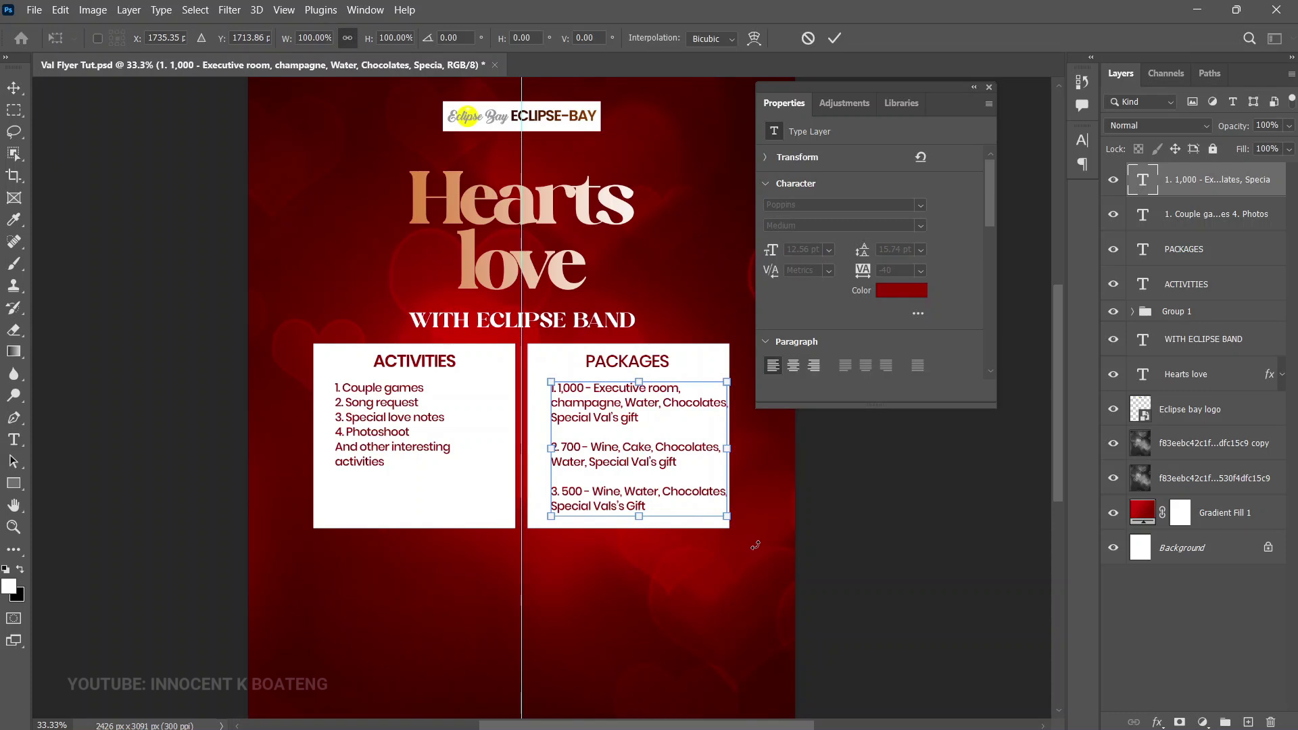
{"action": "left_click_drag", "start_coordinate": [728, 517], "coordinate": [714, 519]}
{"action": "left_click_drag", "start_coordinate": [709, 517], "coordinate": [709, 517]}
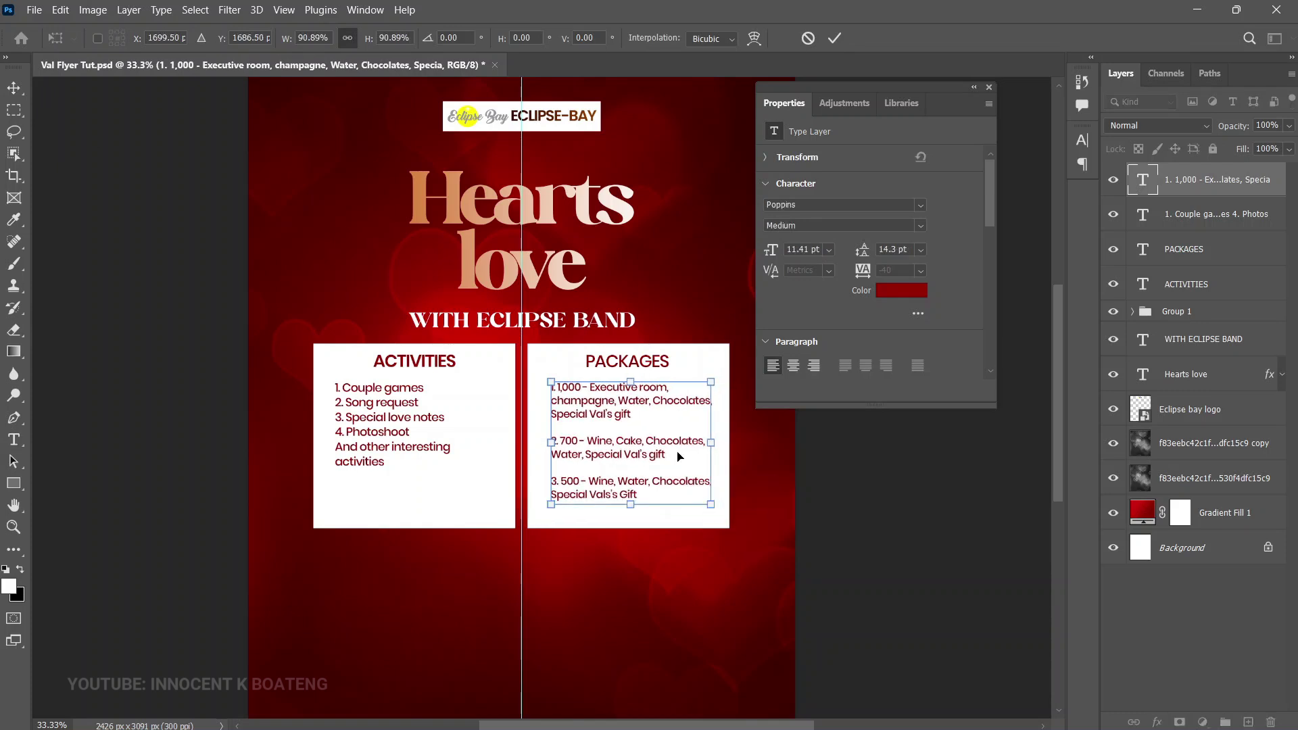
{"action": "key", "text": "Return"}
{"action": "left_click_drag", "start_coordinate": [672, 448], "coordinate": [666, 451]}
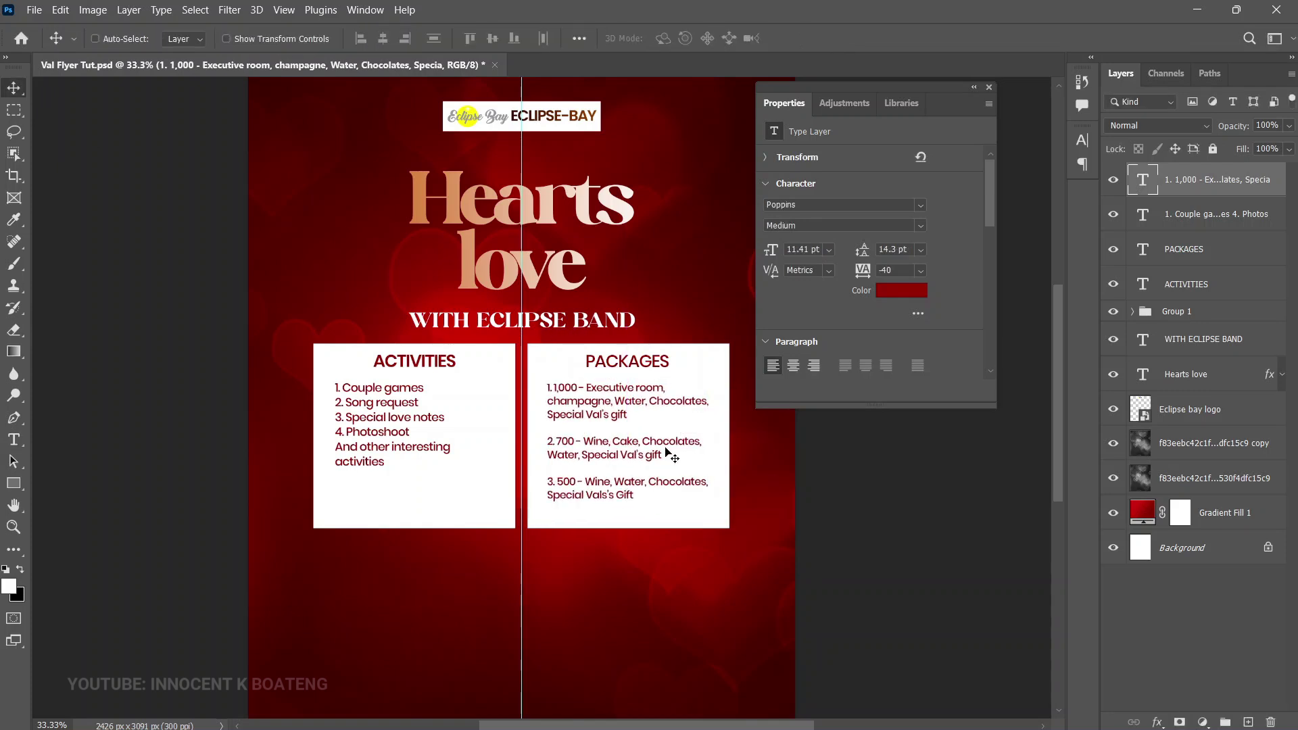
Step: Draw a white rectangle about 3656 by 579 px across the full flyer width below the frames, then shift it slightly lower
{"action": "scroll", "coordinate": [720, 504], "scroll_direction": "down", "scroll_amount": 2}
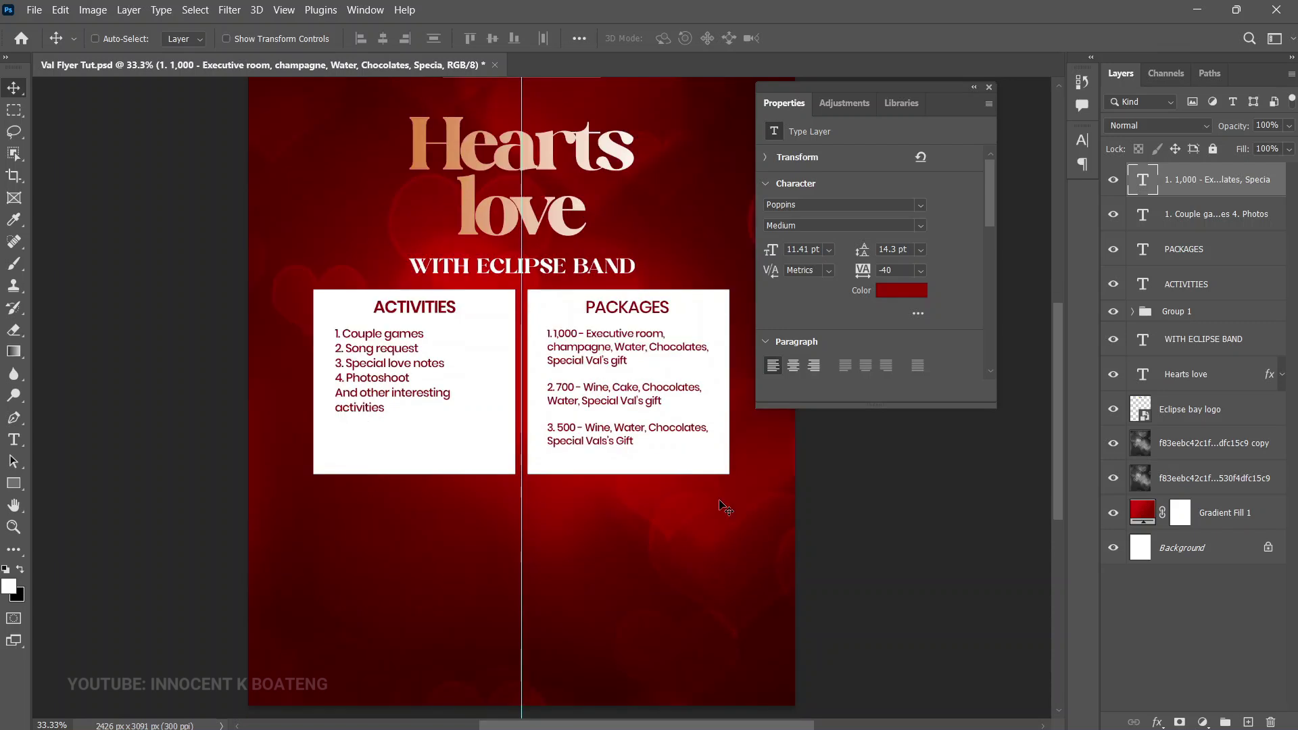
{"action": "scroll", "coordinate": [725, 507], "scroll_direction": "down", "scroll_amount": 1}
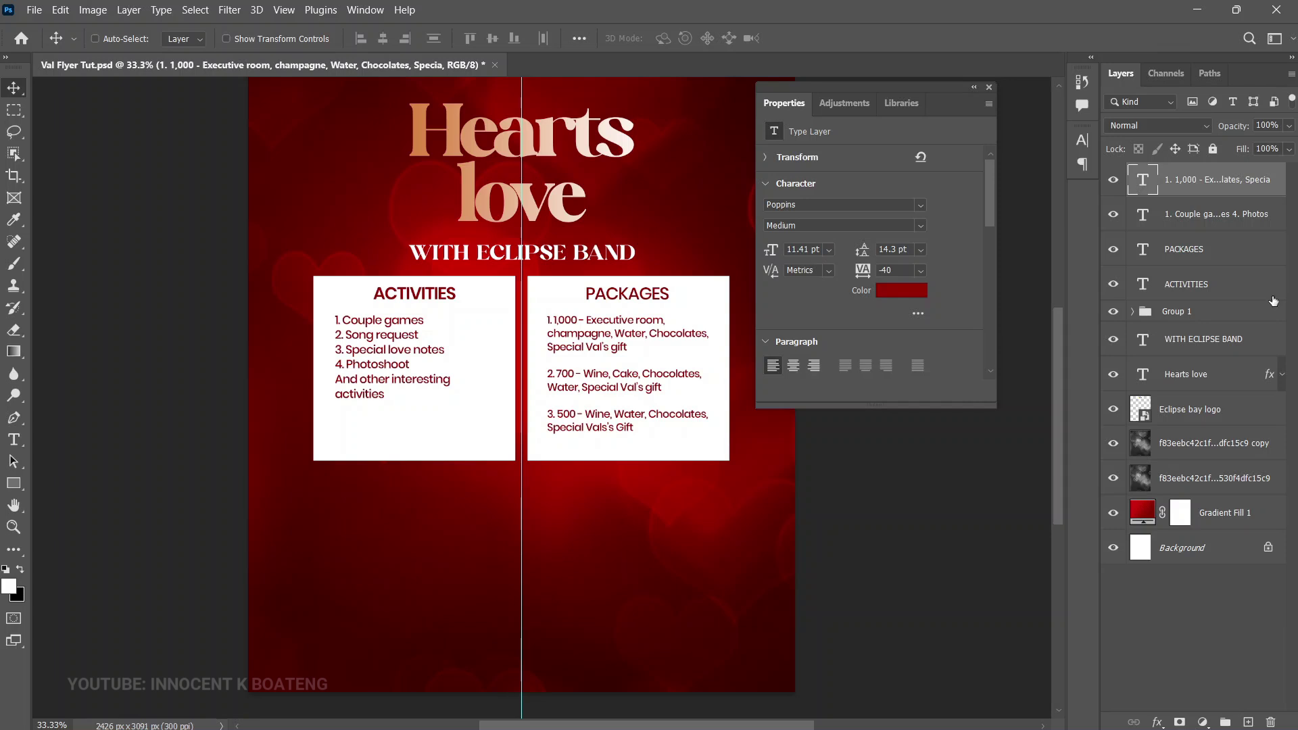
{"action": "left_click", "coordinate": [13, 484]}
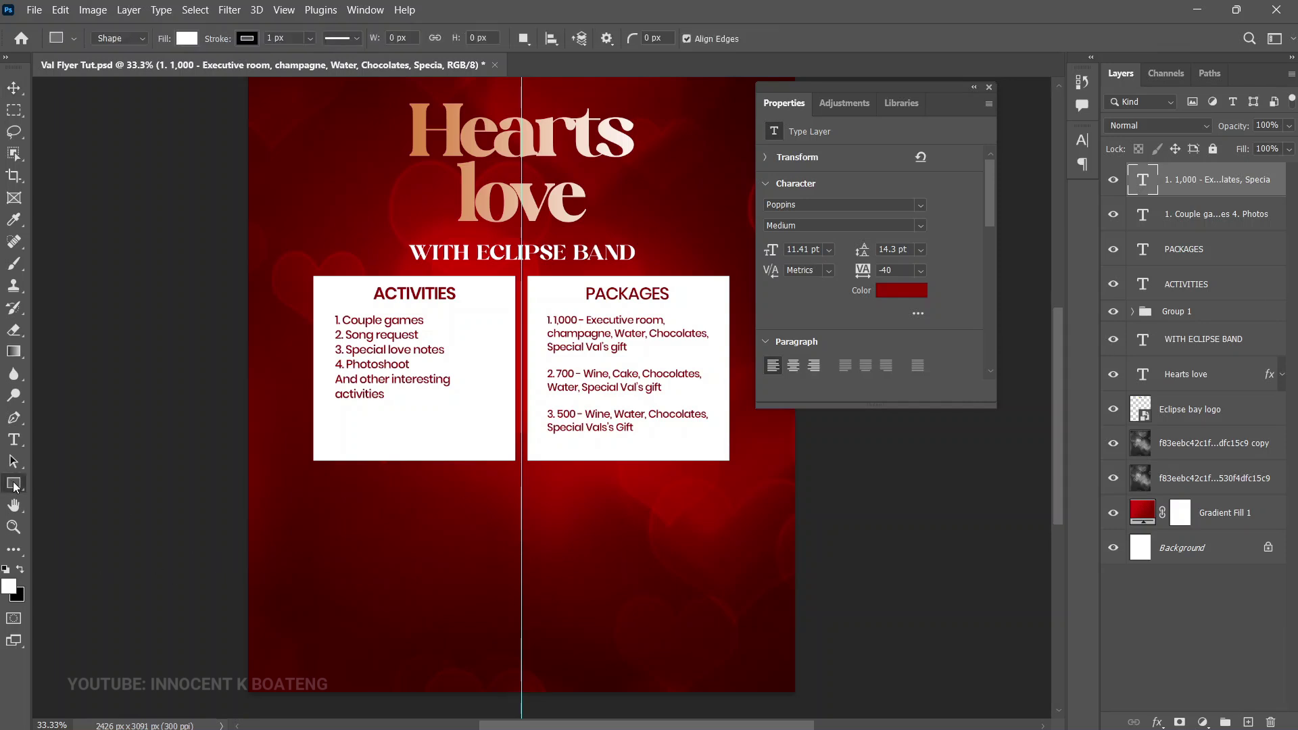
{"action": "left_click_drag", "start_coordinate": [204, 500], "coordinate": [983, 629]}
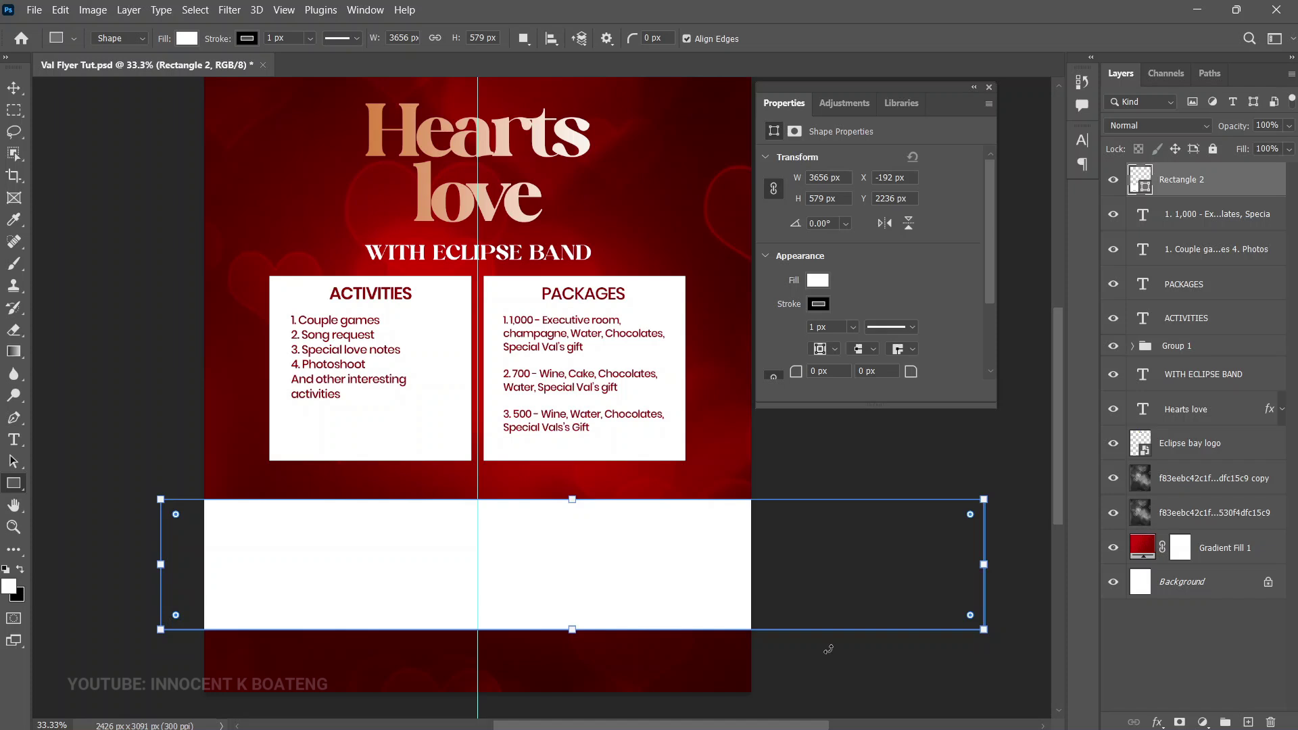
{"action": "key", "text": "v"}
{"action": "left_click_drag", "start_coordinate": [579, 556], "coordinate": [578, 569]}
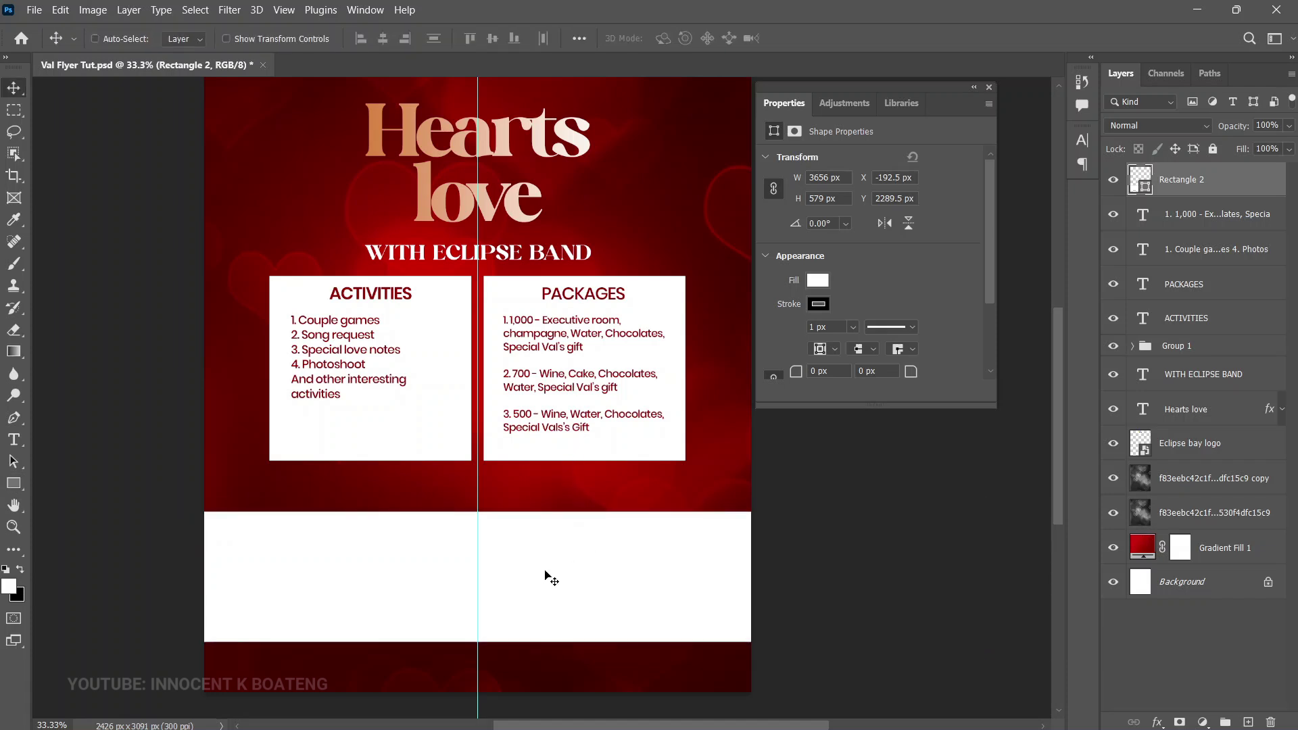
Step: Add centered dark red Poppins text reading "ON FRIDAY" and "14TH FEB. 2025" on two lines in the white band's left half
{"action": "key", "text": "t"}
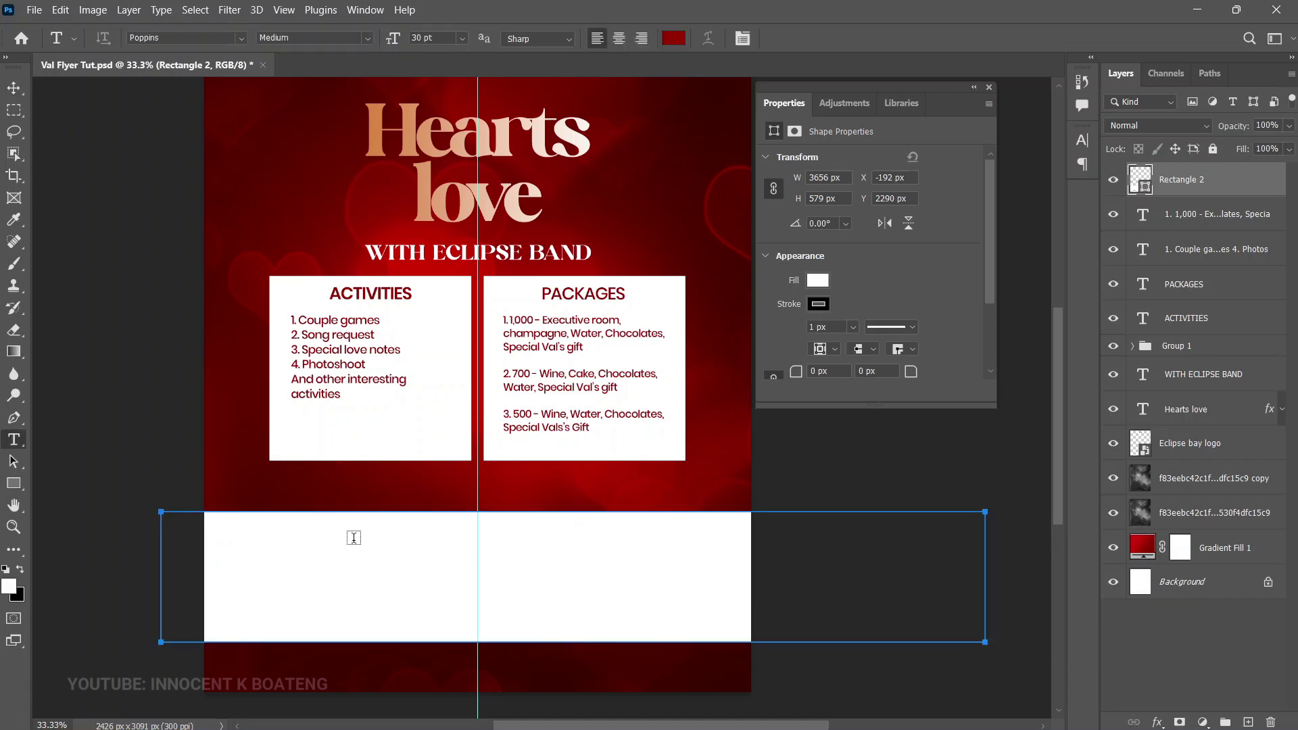
{"action": "left_click", "coordinate": [305, 534]}
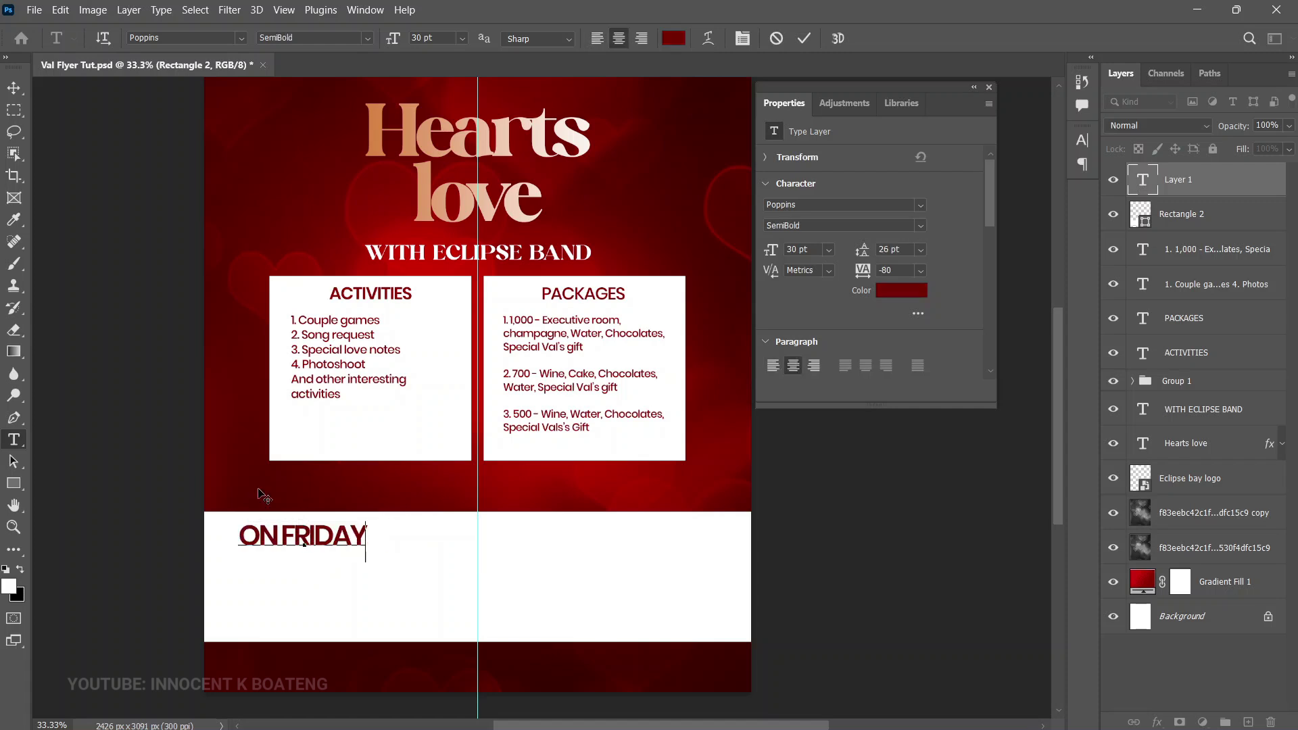
{"action": "key", "text": "ctrl+a"}
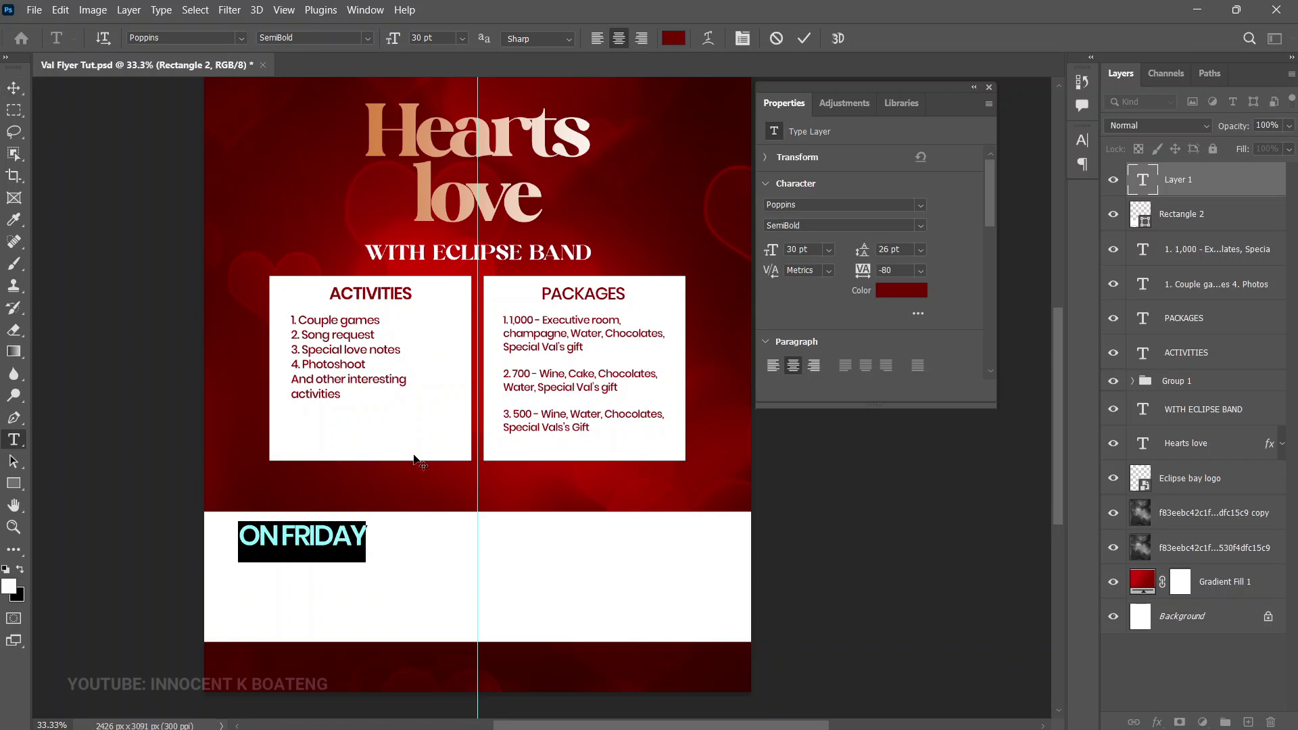
{"action": "left_click", "coordinate": [674, 38]}
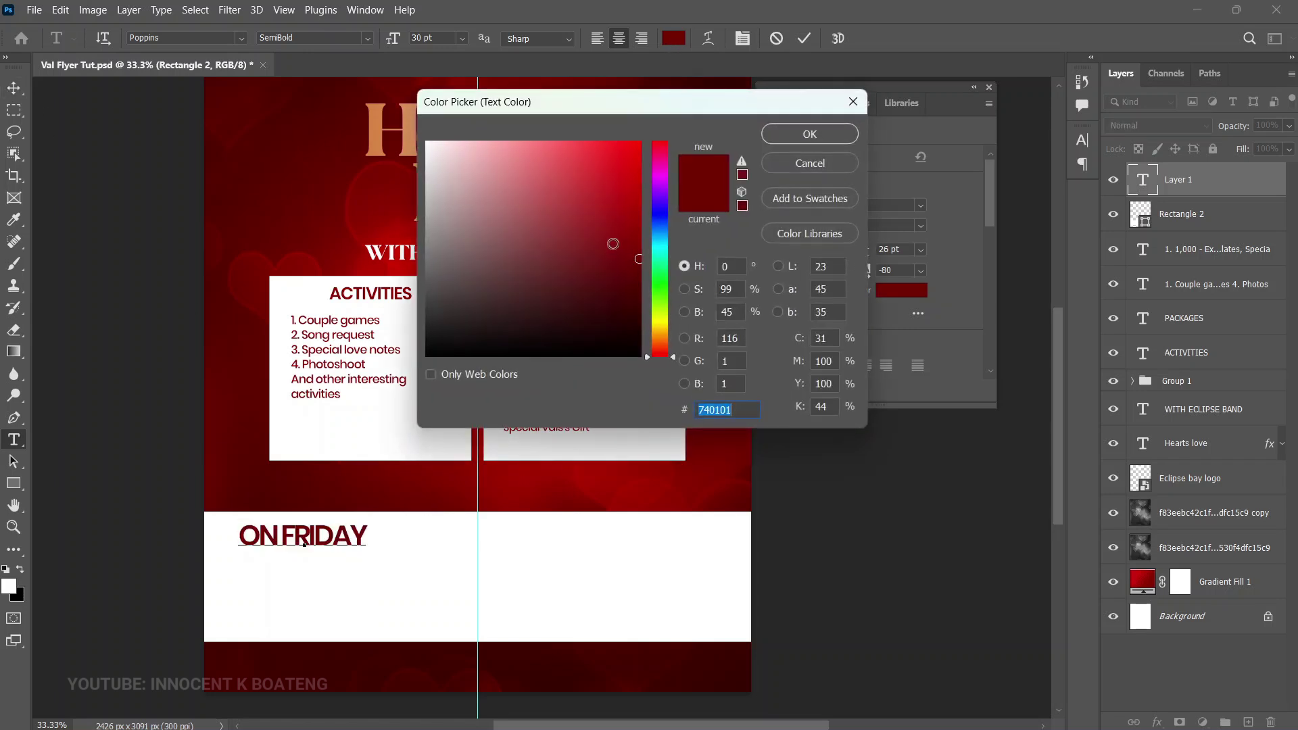
{"action": "left_click", "coordinate": [809, 134]}
{"action": "left_click", "coordinate": [363, 536]}
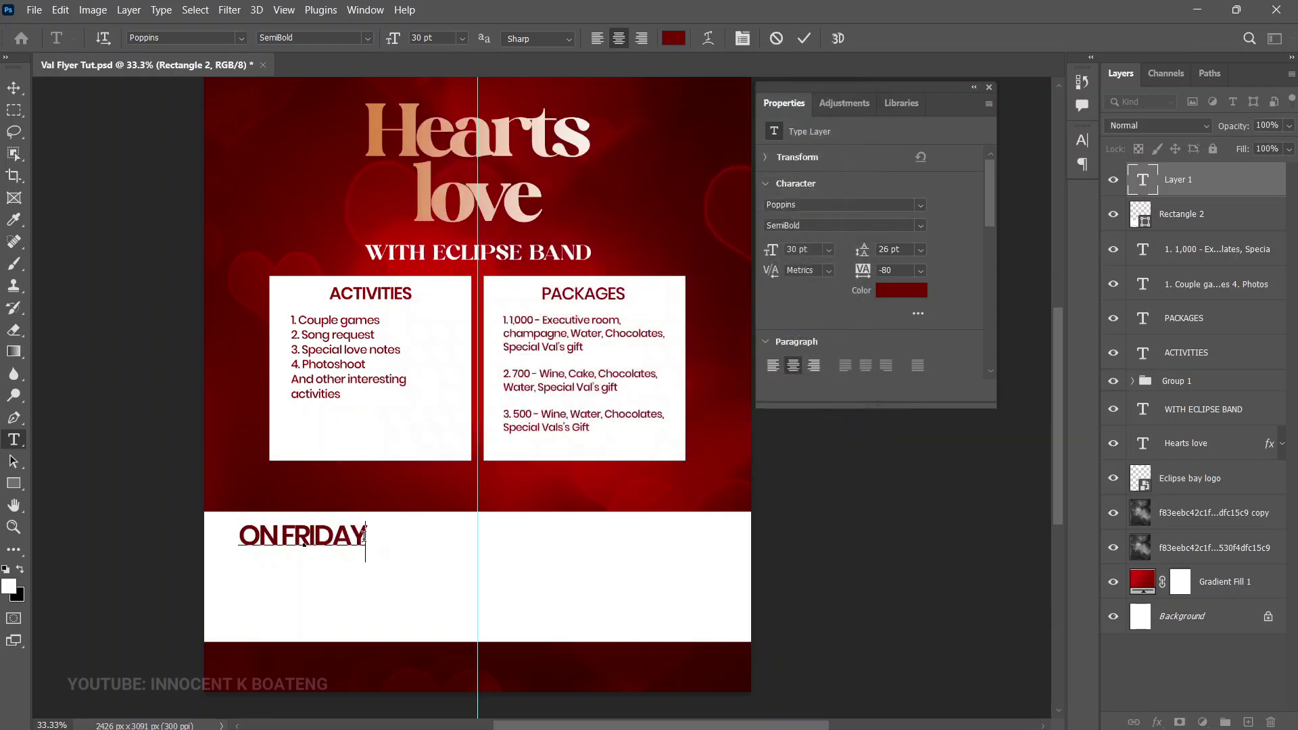
{"action": "key", "text": "Return"}
{"action": "type", "text": "14TH FEB. 2025"}
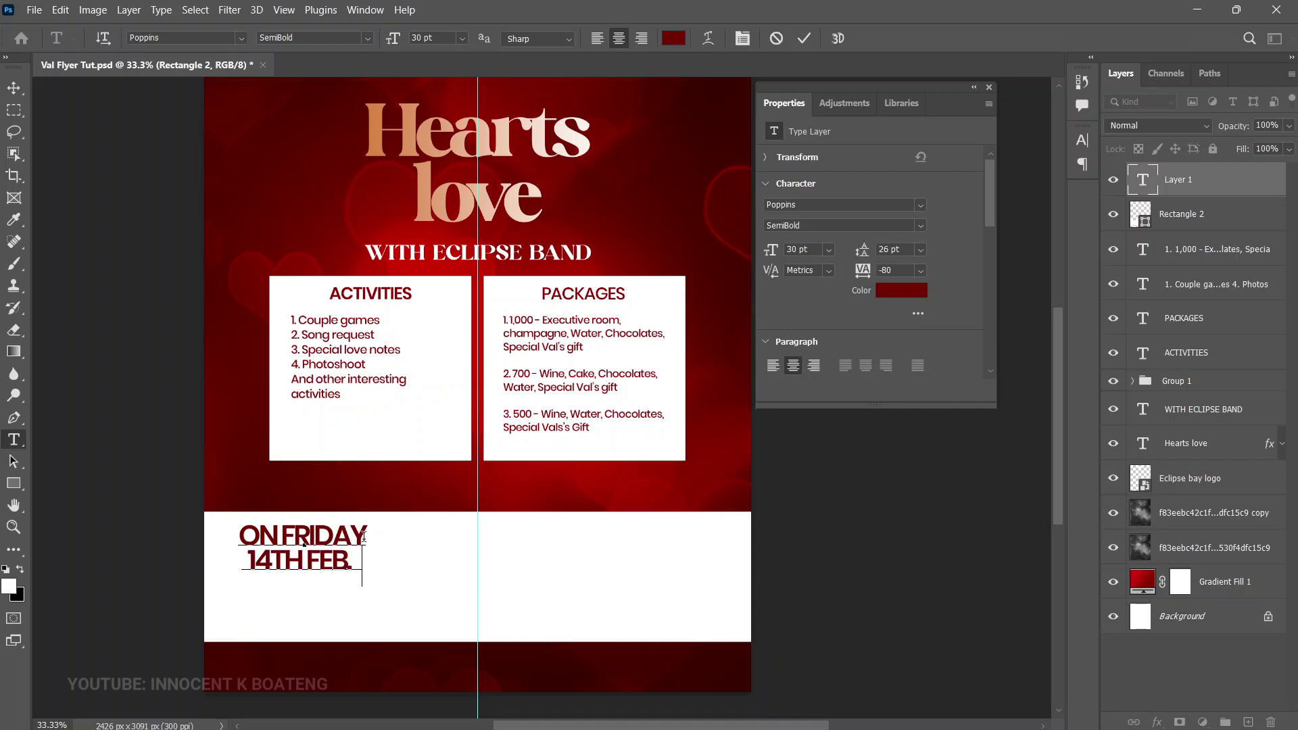
{"action": "key", "text": "ctrl+Return"}
Step: Scale the date text down slightly and position it within the left half of the white band
{"action": "left_click_drag", "start_coordinate": [386, 602], "coordinate": [444, 602]}
{"action": "left_click_drag", "start_coordinate": [444, 521], "coordinate": [402, 546]}
{"action": "key", "text": "Return"}
Step: Draw a thin rectangle directly under the date text, about as wide as its second line
{"action": "right_click", "coordinate": [14, 484]}
{"action": "left_click", "coordinate": [61, 481]}
{"action": "left_click_drag", "start_coordinate": [278, 573], "coordinate": [349, 596]}
{"action": "key", "text": "v"}
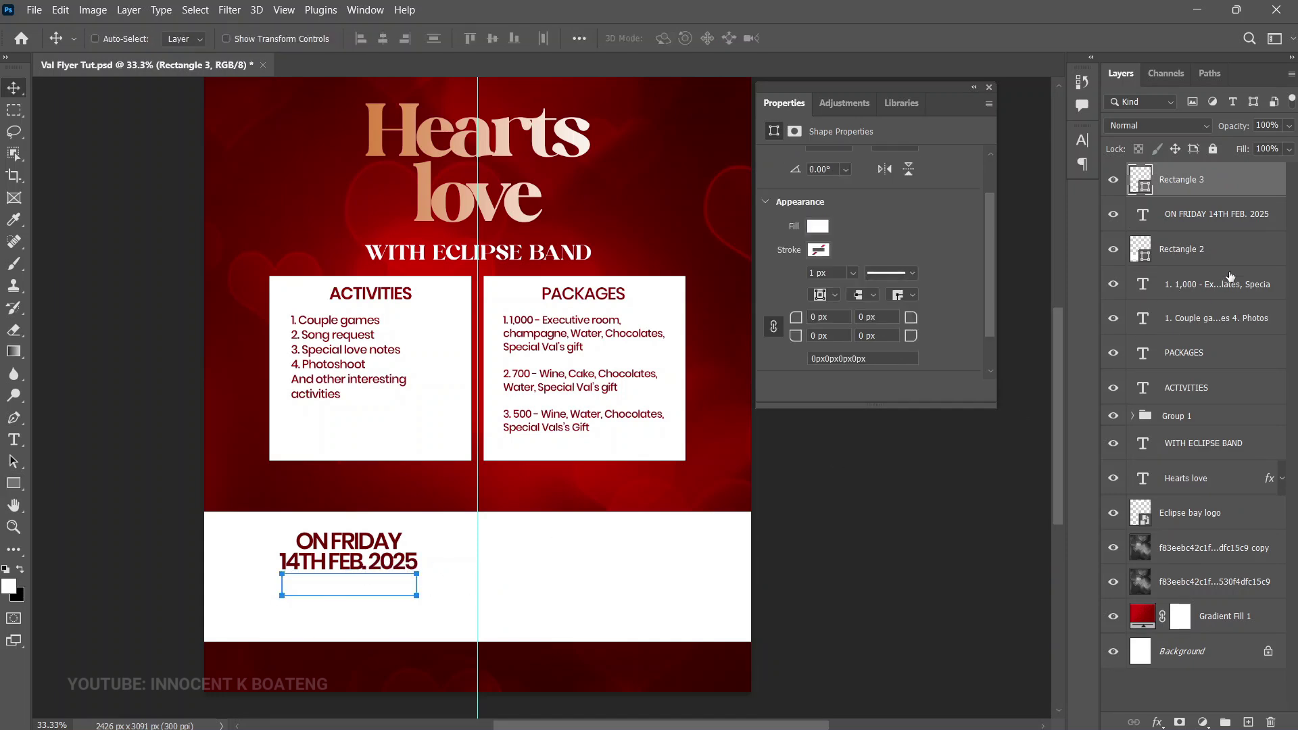
Step: Apply a linear Gradient Overlay to the rectangle under the date using the saved bright-to-dark red gradient preset
{"action": "right_click", "coordinate": [1180, 179]}
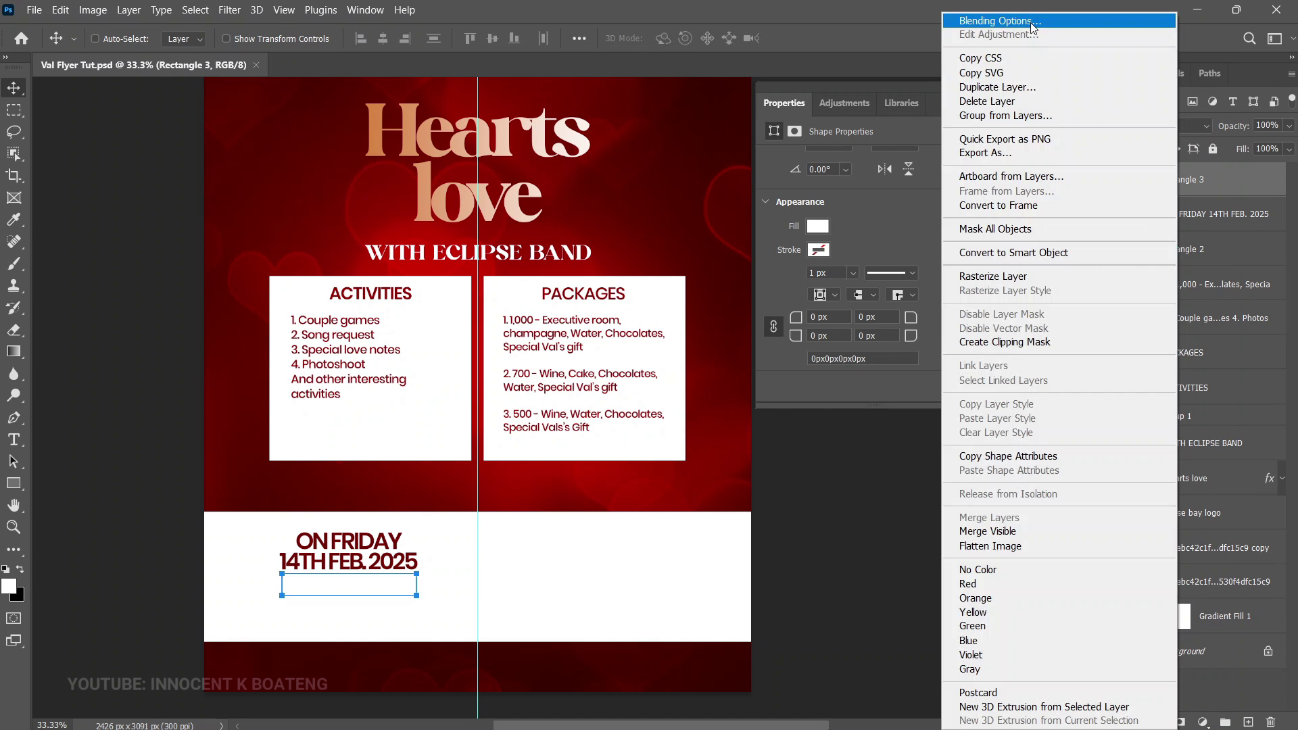
{"action": "left_click", "coordinate": [1001, 21]}
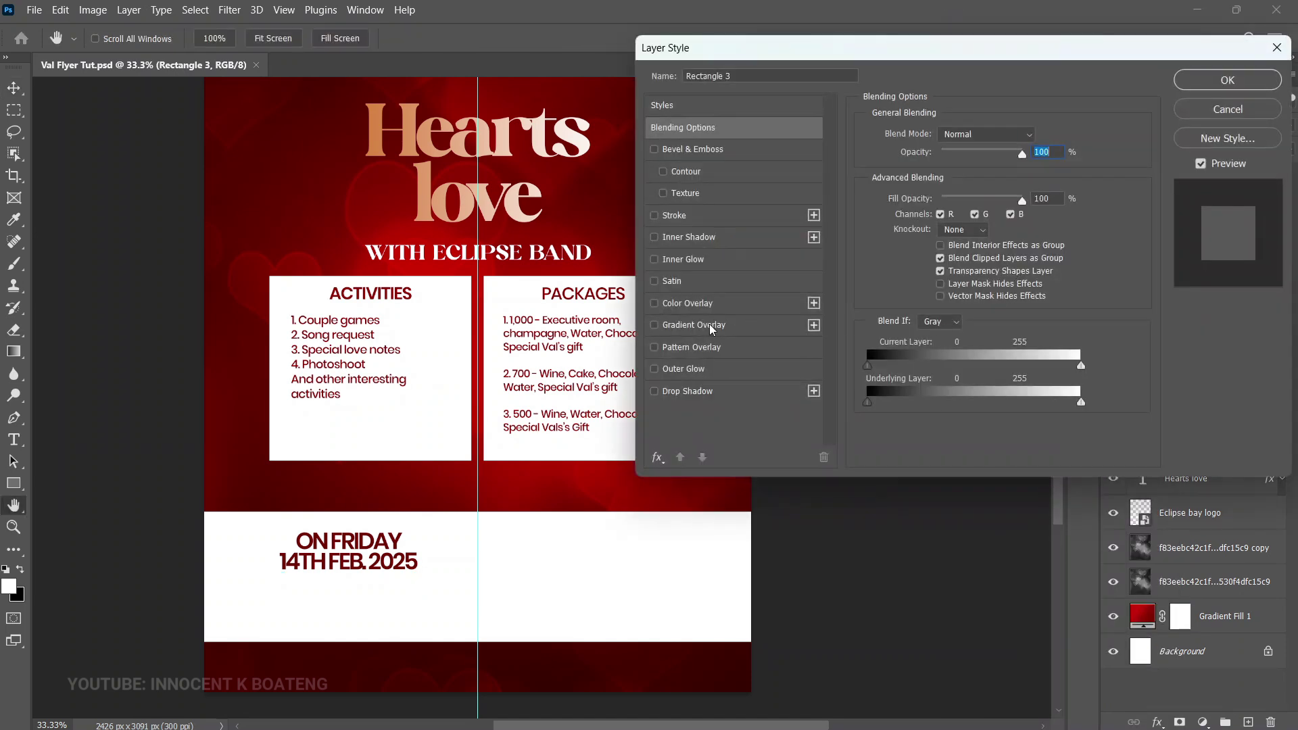
{"action": "left_click", "coordinate": [711, 328]}
{"action": "left_click", "coordinate": [963, 173]}
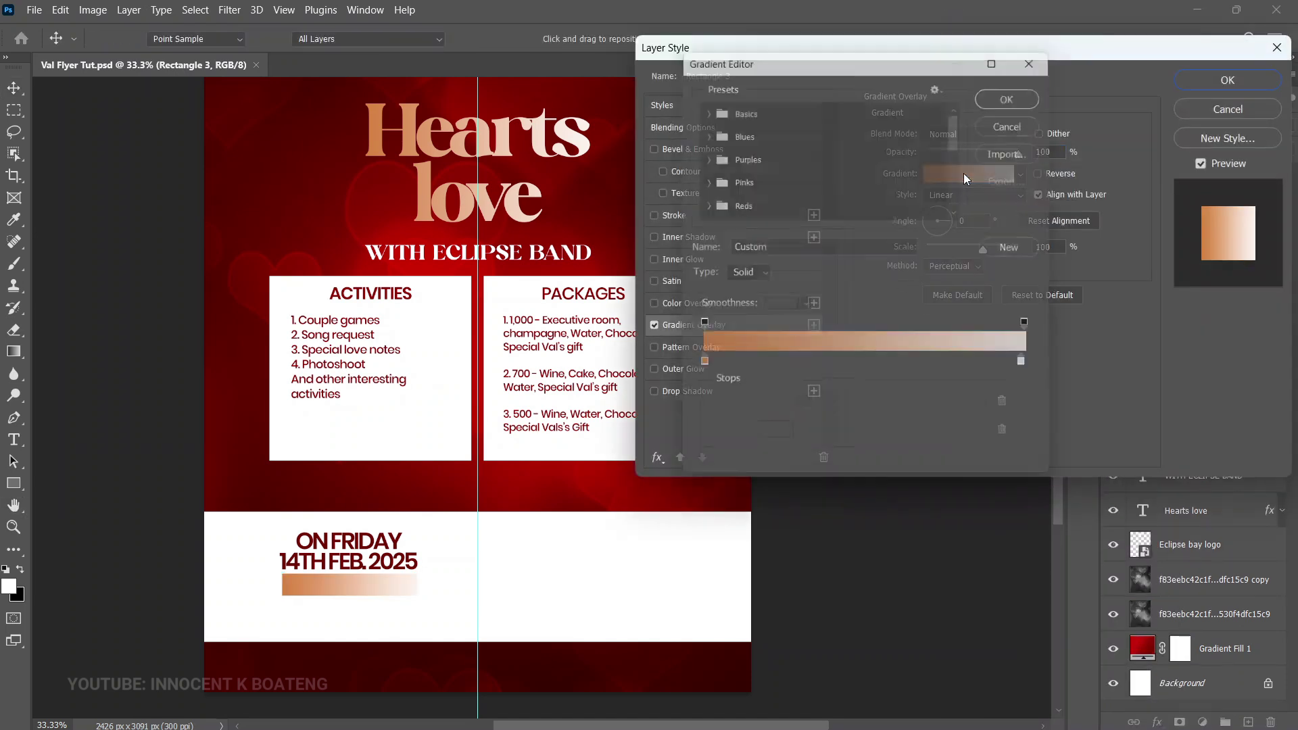
{"action": "scroll", "coordinate": [959, 127], "scroll_direction": "down", "scroll_amount": 5}
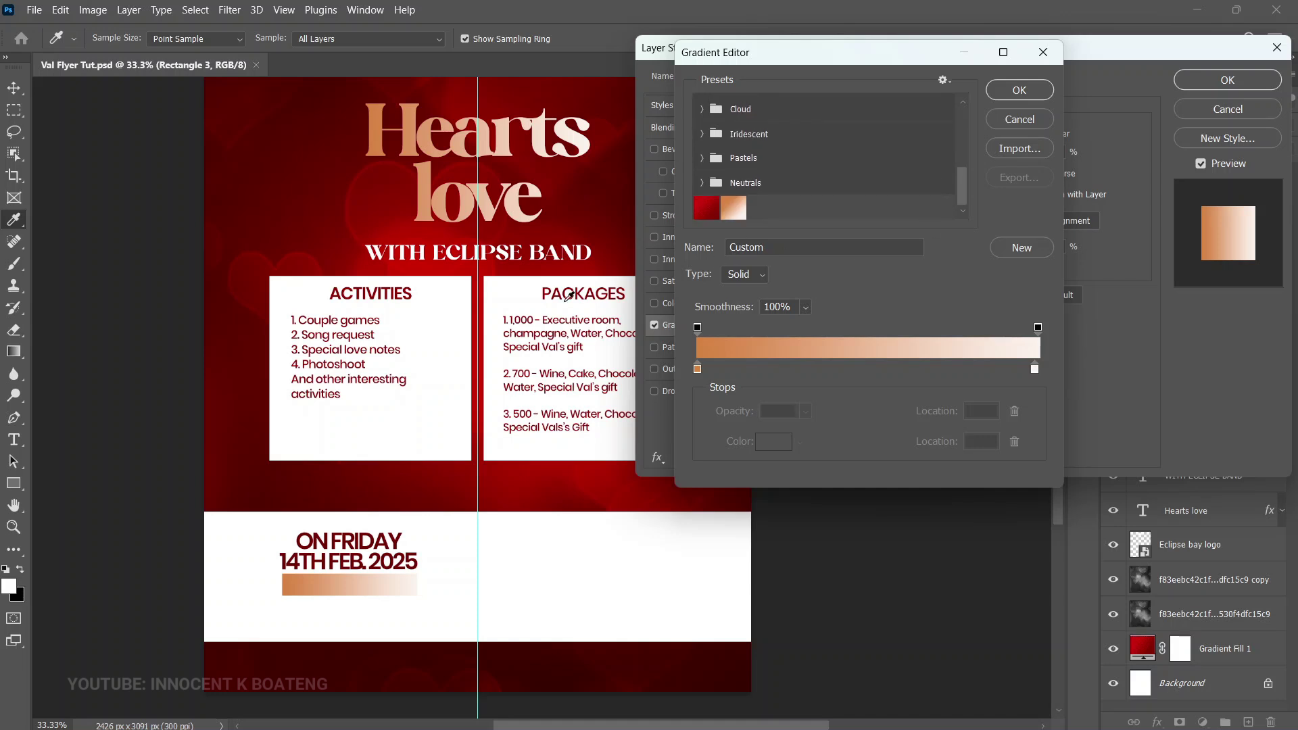
{"action": "left_click", "coordinate": [705, 214]}
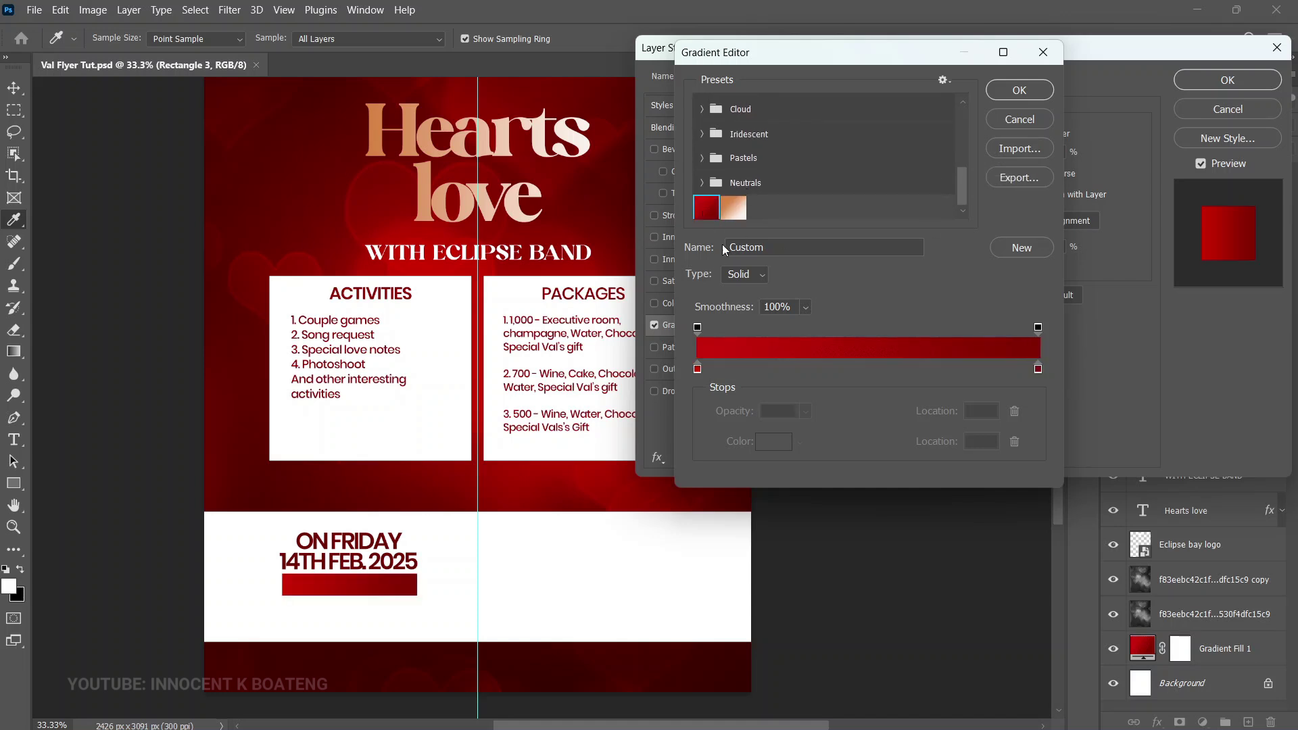
{"action": "left_click", "coordinate": [1019, 90]}
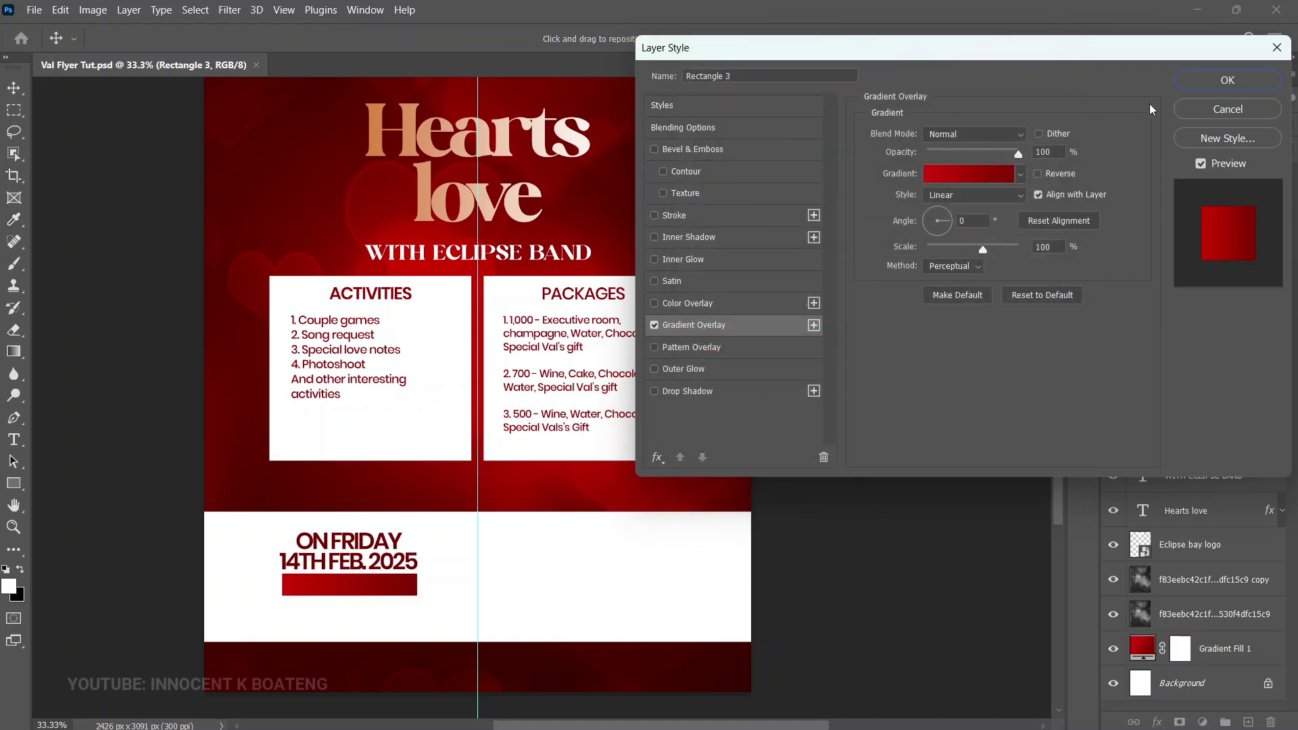
{"action": "left_click", "coordinate": [1227, 80]}
Step: Add the text "7PM SHARP" over the red bar and color it white (ffffff)
{"action": "key", "text": "t"}
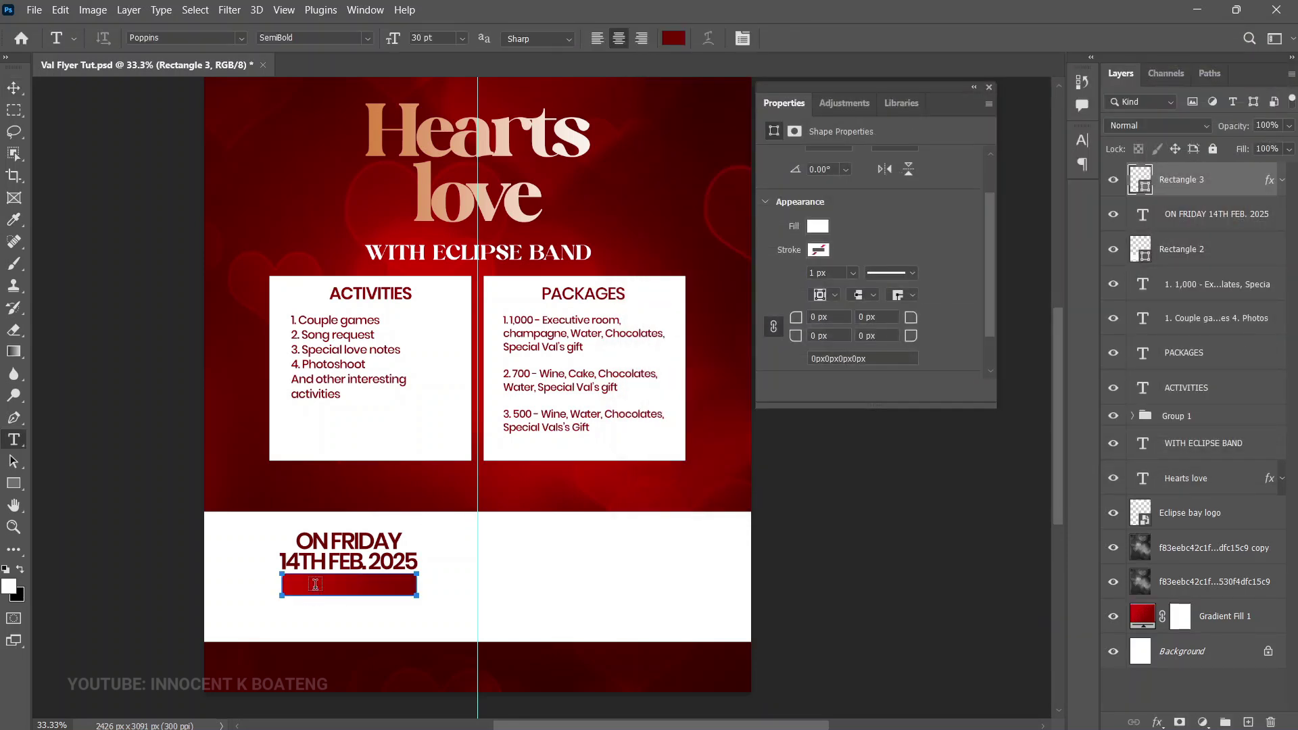
{"action": "left_click", "coordinate": [315, 584]}
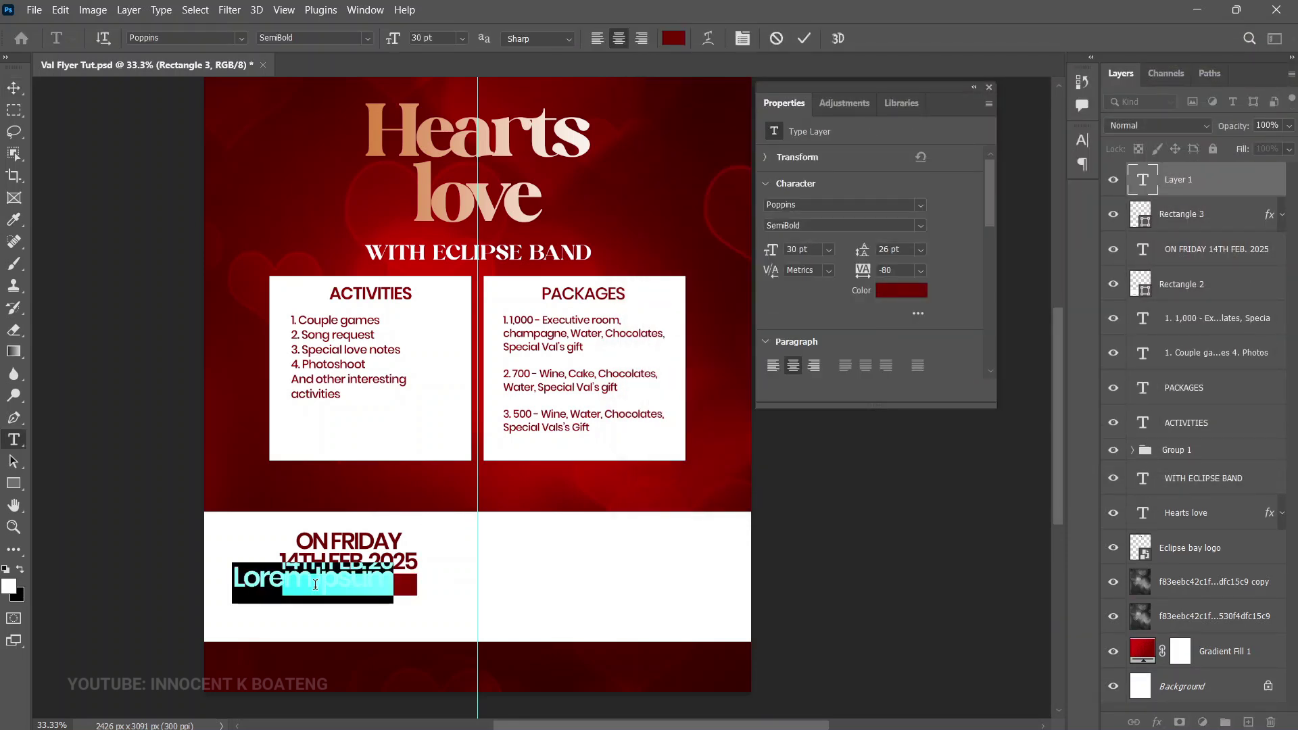
{"action": "type", "text": "7PM SHARP"}
{"action": "key", "text": "ctrl+a"}
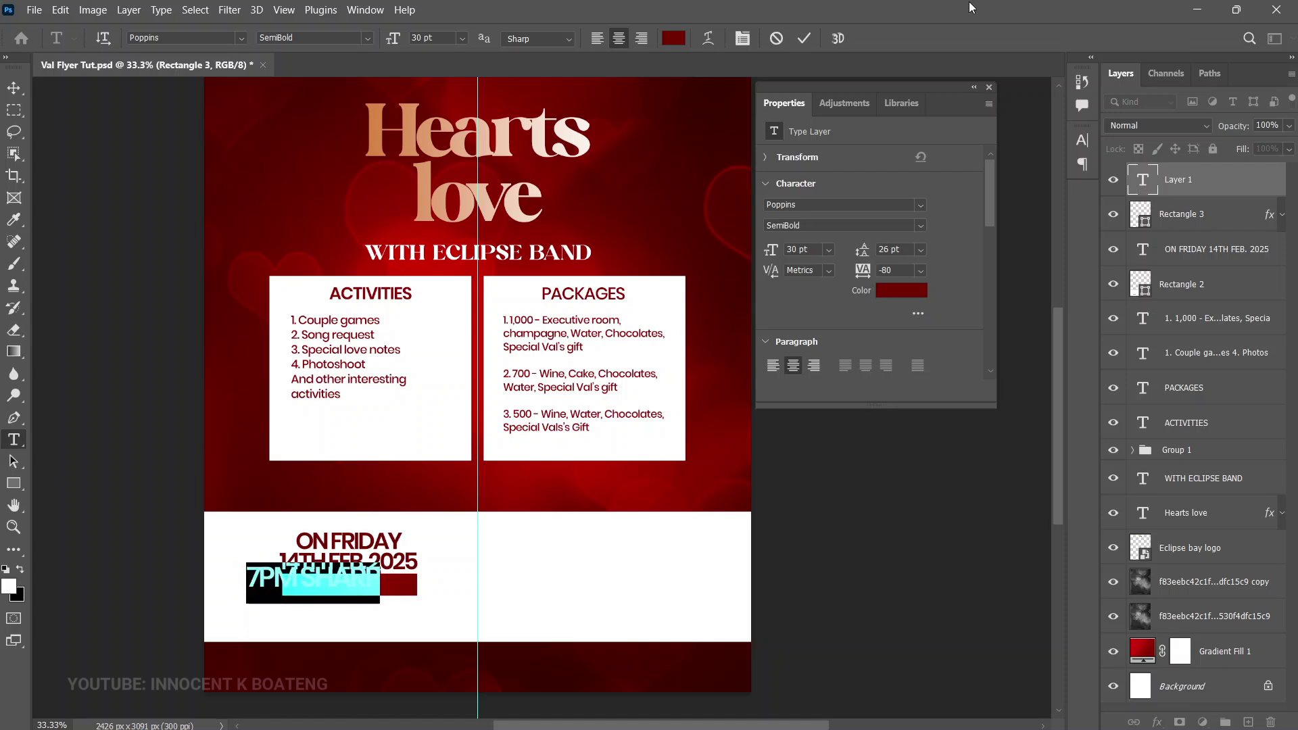
{"action": "left_click", "coordinate": [681, 33]}
{"action": "left_click_drag", "start_coordinate": [605, 268], "coordinate": [379, 91]}
{"action": "left_click", "coordinate": [810, 134]}
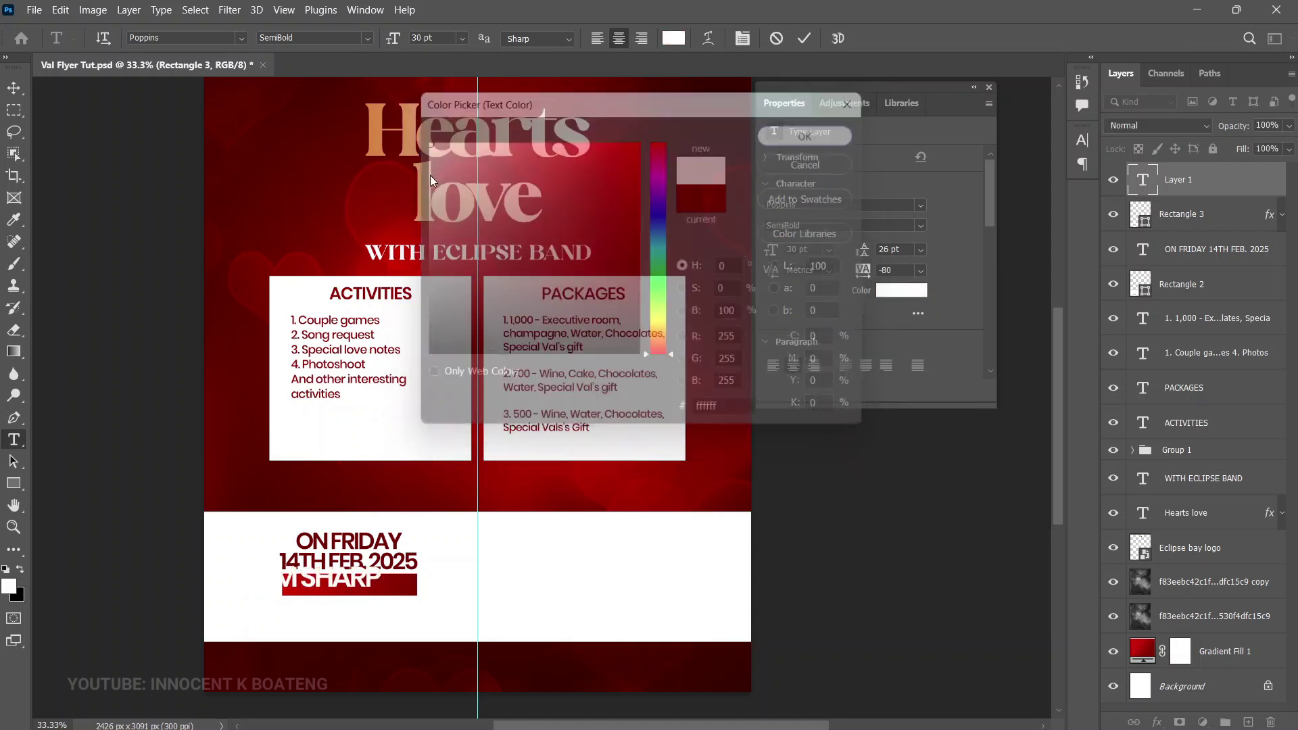
Step: Scale "7PM SHARP" down to about 17.24 pt and center it inside the red bar
{"action": "key", "text": "ctrl+t"}
{"action": "left_click_drag", "start_coordinate": [385, 559], "coordinate": [420, 561]}
{"action": "key", "text": "Return"}
Step: Group the time text, the red bar and the date text layers
{"action": "left_click", "coordinate": [1210, 249], "text": "shift"}
{"action": "left_click", "coordinate": [1195, 181]}
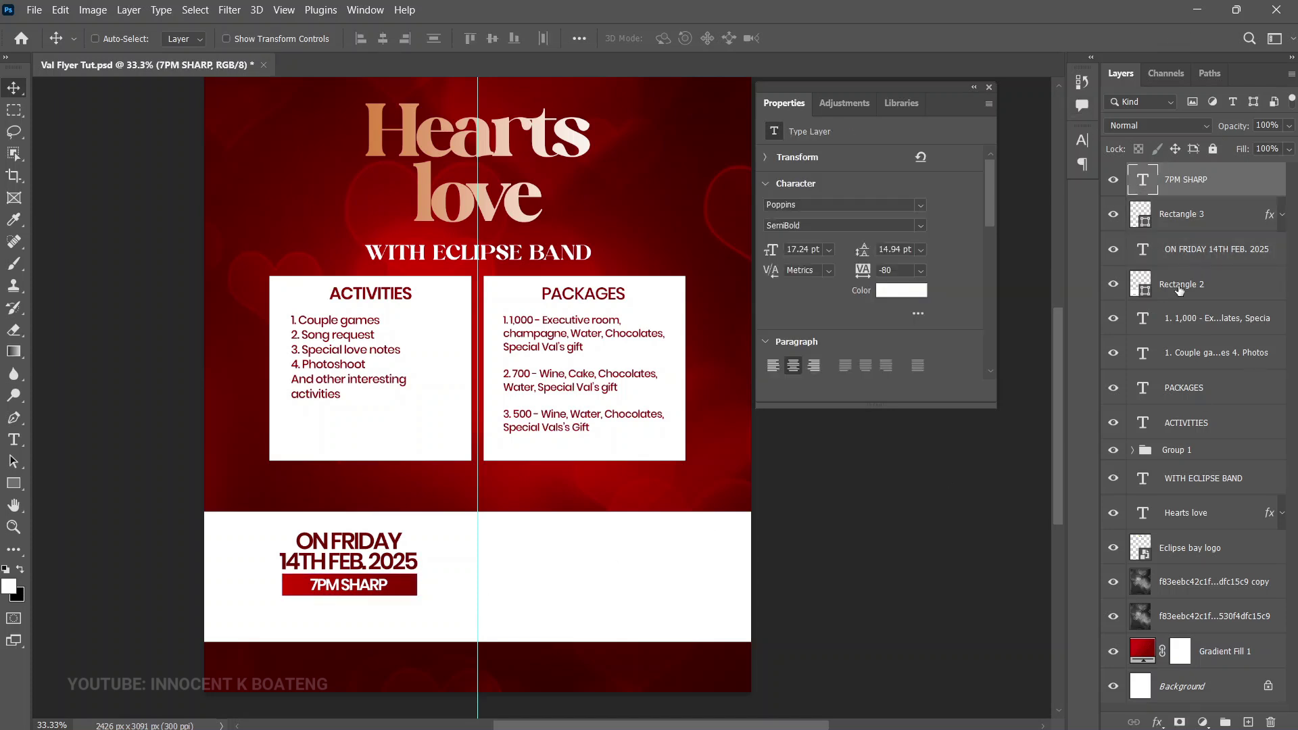
{"action": "left_click", "coordinate": [1181, 255], "text": "shift"}
{"action": "key", "text": "ctrl+g"}
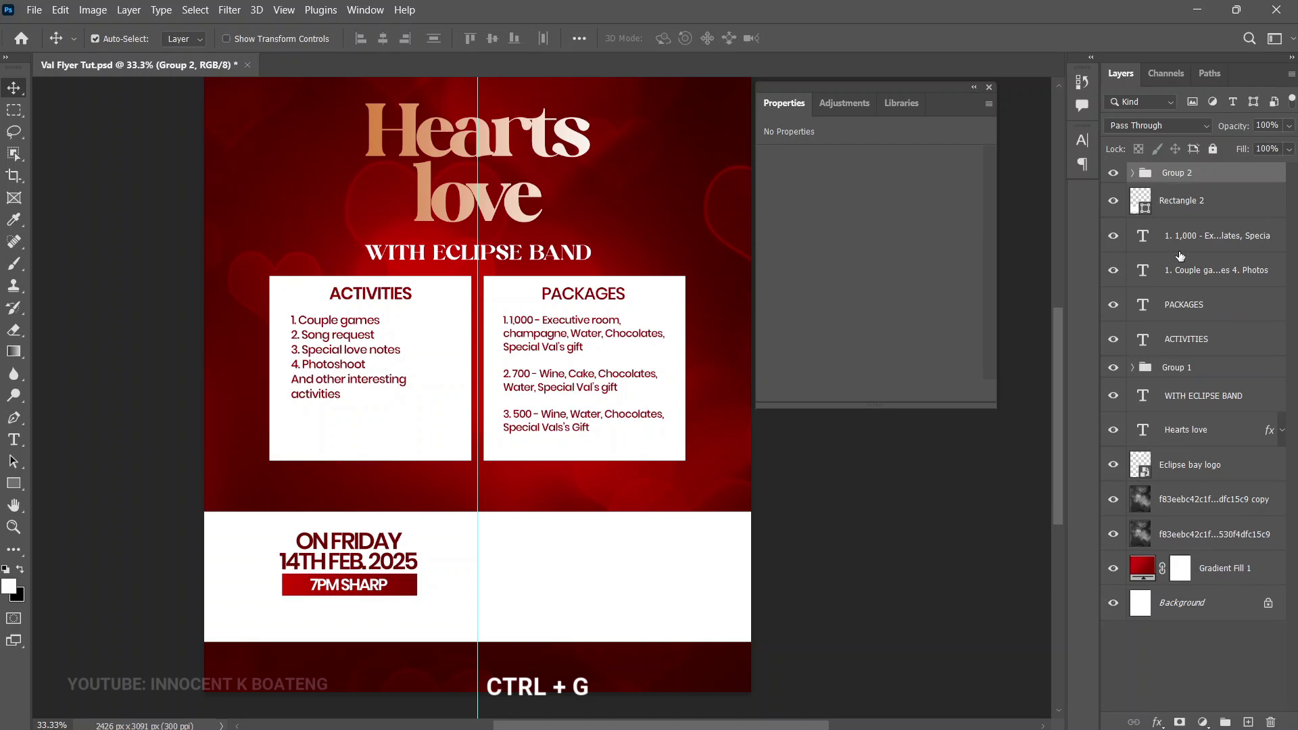
Step: Enlarge the date-and-time group slightly and reduce the white band's height to 537 px
{"action": "key", "text": "ctrl+t"}
{"action": "left_click_drag", "start_coordinate": [416, 595], "coordinate": [416, 604]}
{"action": "key", "text": "Return"}
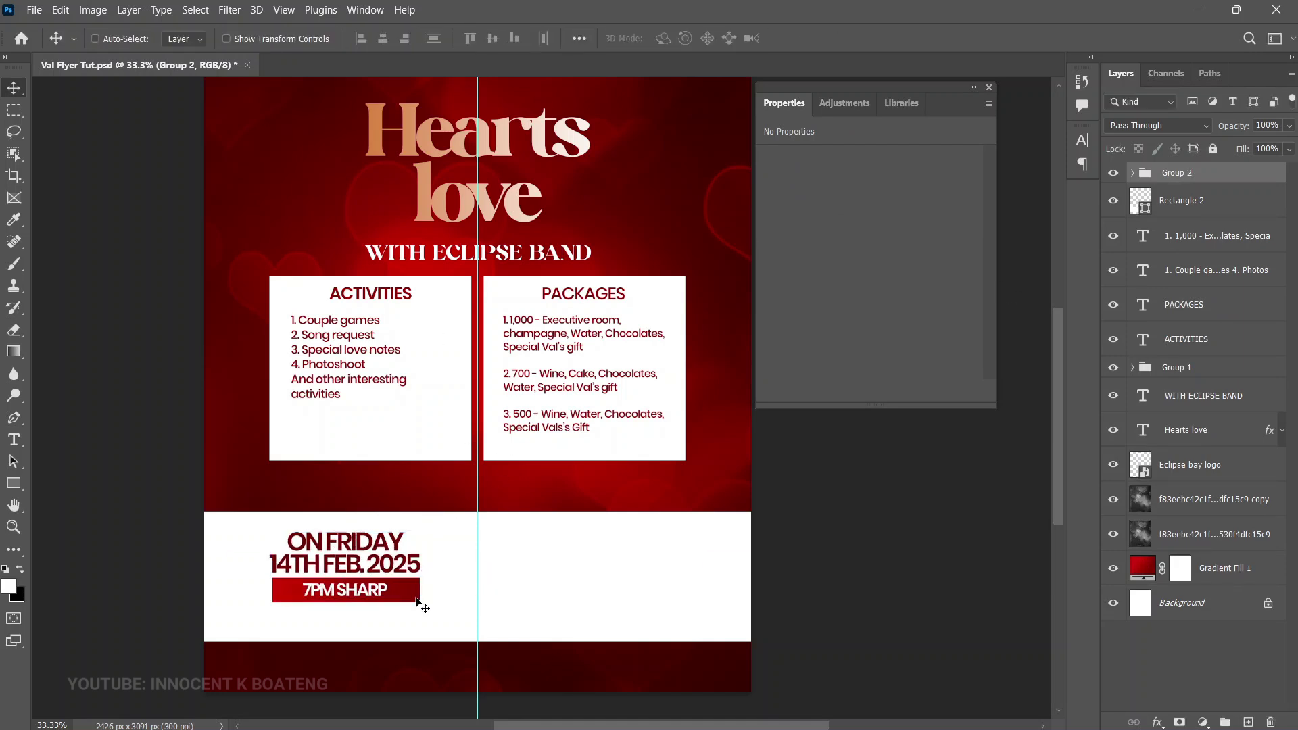
{"action": "left_click", "coordinate": [501, 563], "text": "ctrl"}
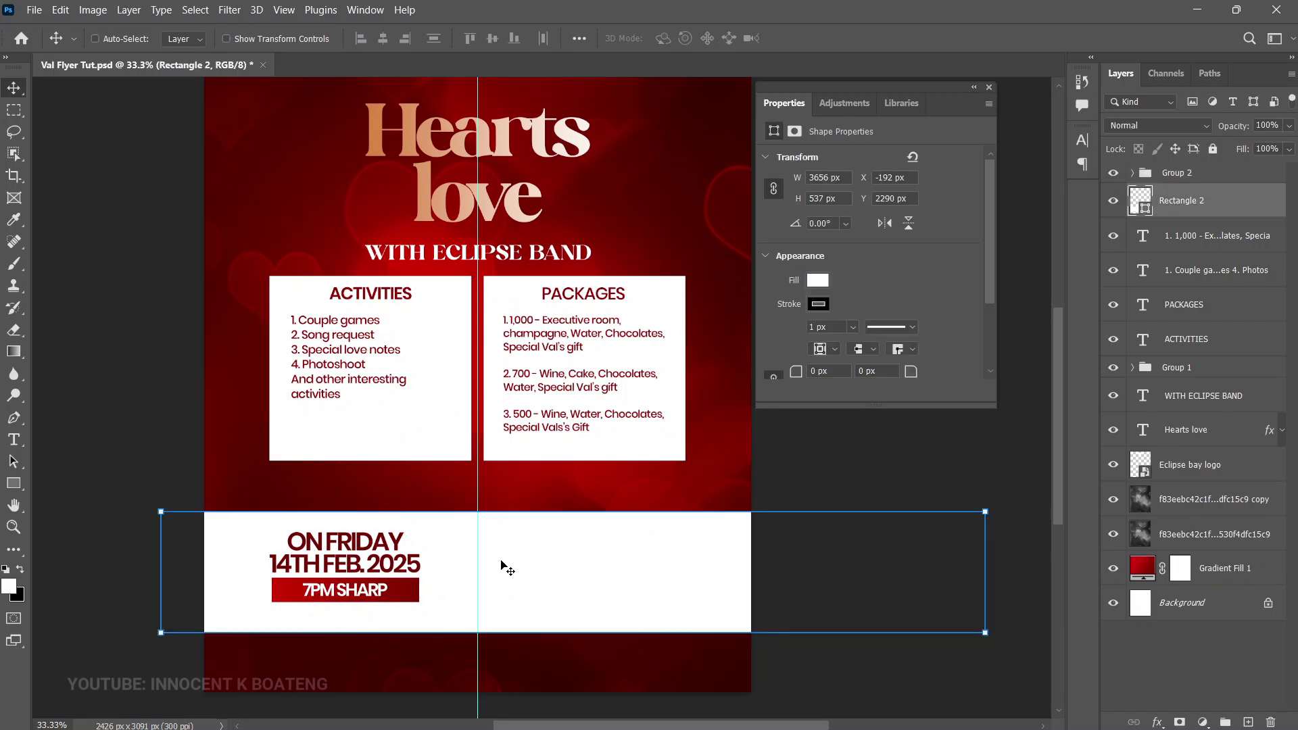
{"action": "left_click", "coordinate": [551, 559], "text": "ctrl"}
Step: Add the text "LOCATION: ECLIPSE-BAY TAKORADI, NKROFUL" in the band's right half, using the dark red sampled from the date text
{"action": "key", "text": "t"}
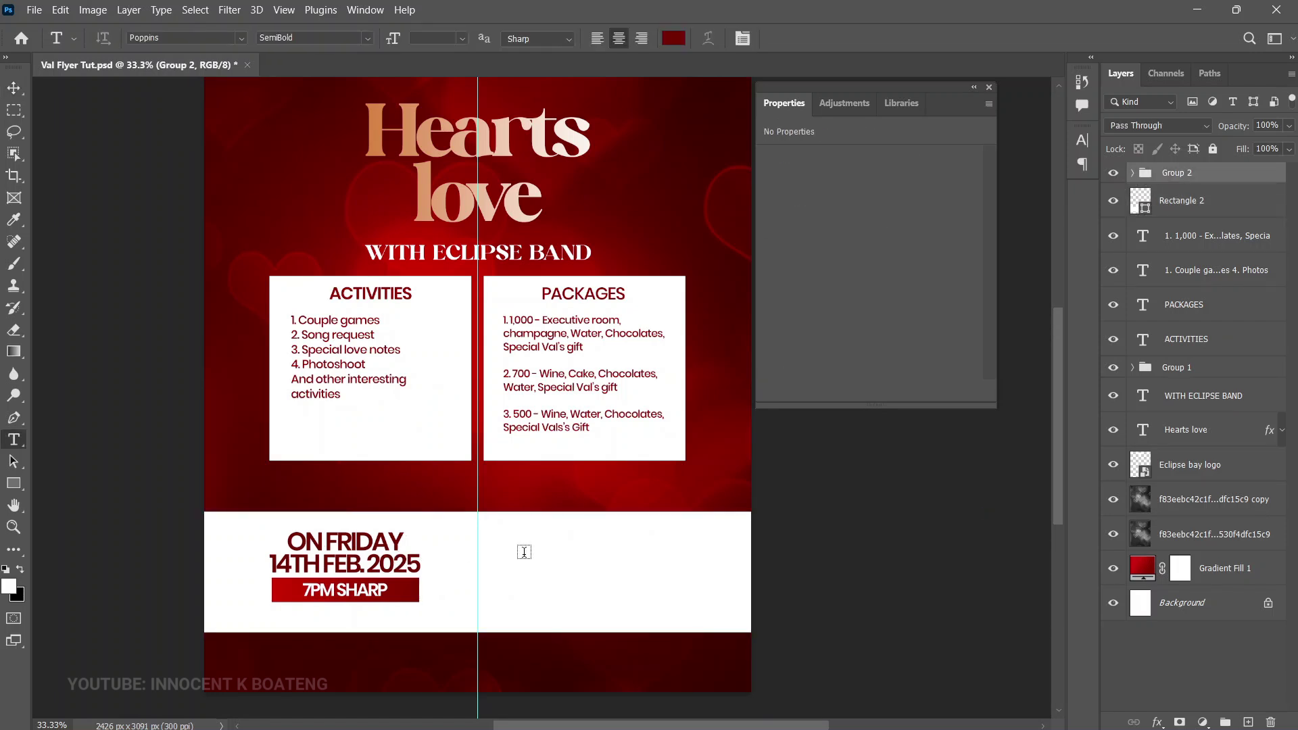
{"action": "left_click", "coordinate": [527, 550]}
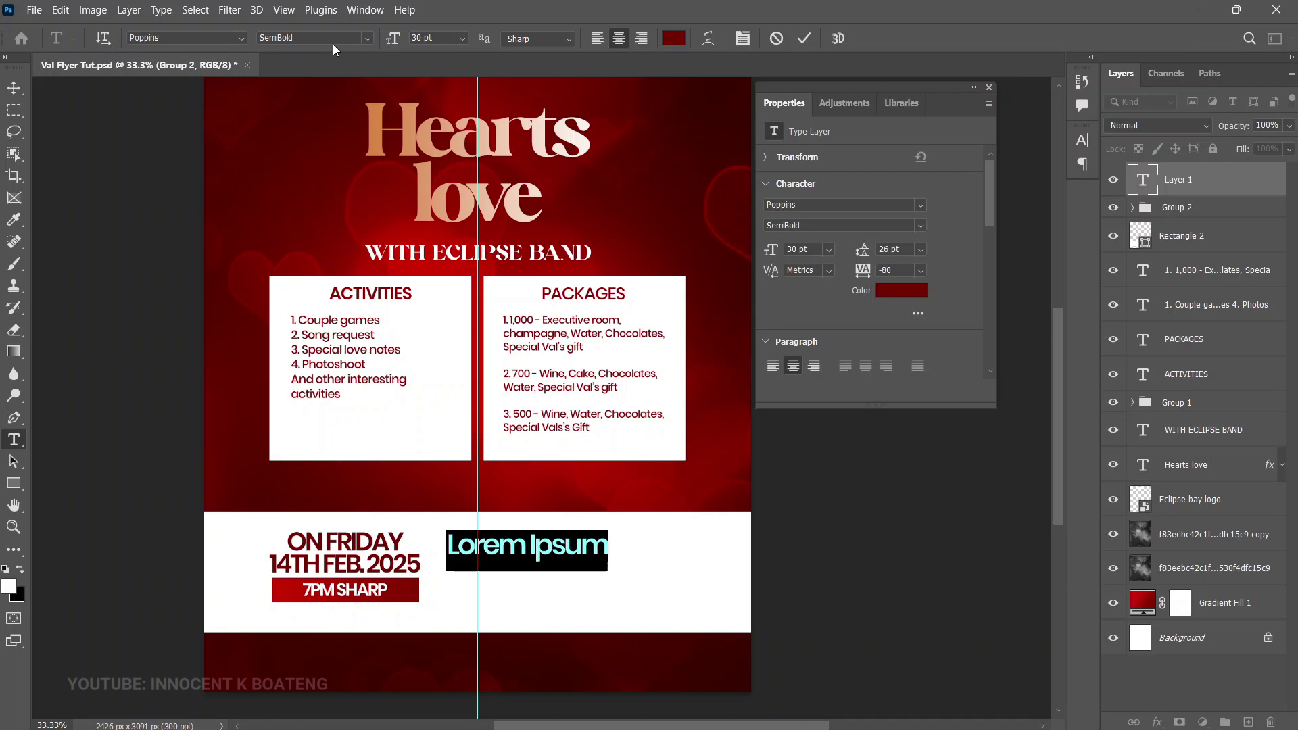
{"action": "type", "text": "LOCATION: ECLIPSE-BAY TAKORADI, NKROFUL"}
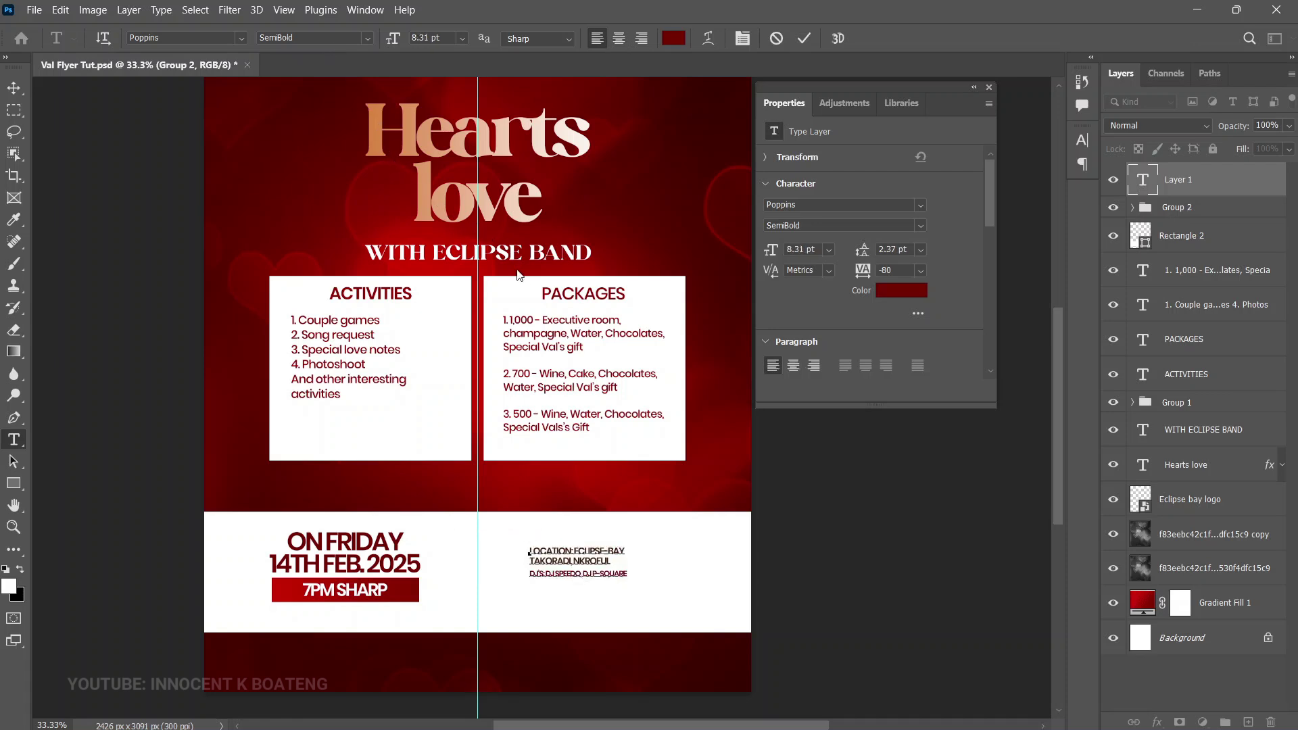
{"action": "key", "text": "ctrl+a"}
{"action": "left_click", "coordinate": [674, 39]}
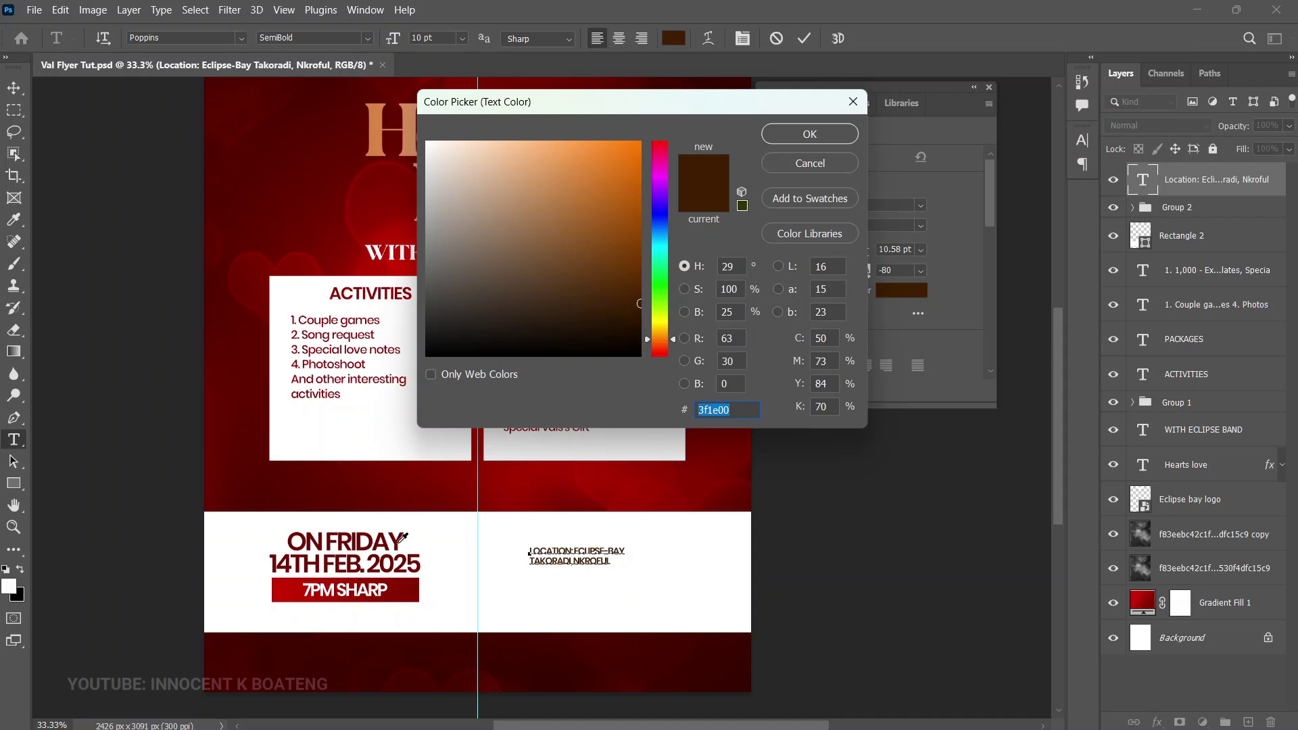
{"action": "left_click", "coordinate": [402, 538]}
{"action": "key", "text": "Return"}
Step: Scale the location text up to about 16.57 pt in the right half of the white band
{"action": "key", "text": "ctrl+t"}
{"action": "mouse_move", "coordinate": [626, 569]}
{"action": "left_mouse_down"}
{"action": "mouse_move", "coordinate": [693, 603]}
{"action": "mouse_move", "coordinate": [628, 545]}
{"action": "mouse_move", "coordinate": [625, 570]}
{"action": "left_mouse_up"}
{"action": "key", "text": "Return"}
Step: Duplicate the red gradient bar and place the copy below the location text, level with the original
{"action": "key", "text": "v"}
{"action": "right_click", "coordinate": [409, 591]}
{"action": "left_click", "coordinate": [466, 528]}
{"action": "left_click_drag", "start_coordinate": [414, 607], "coordinate": [658, 579]}
Step: Center-align the two lines of the location text
{"action": "double_click", "coordinate": [639, 558]}
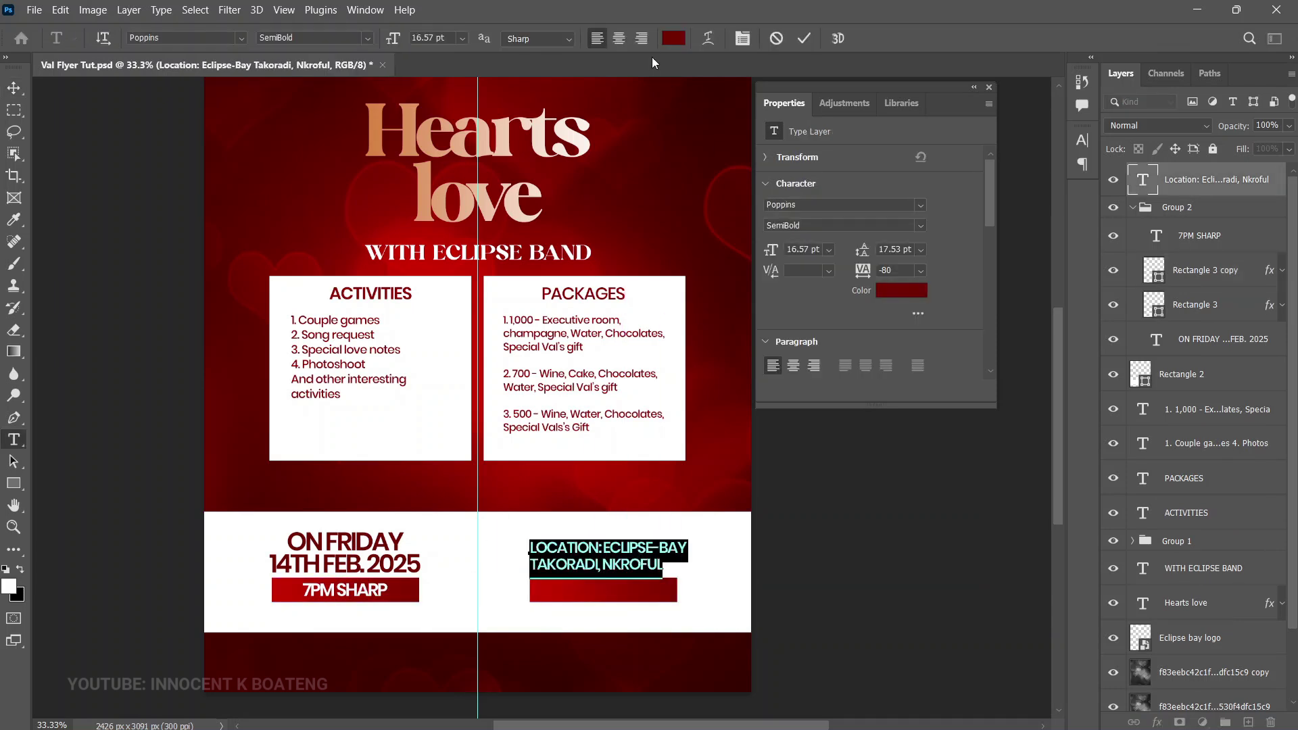
{"action": "left_click", "coordinate": [619, 38]}
{"action": "left_click", "coordinate": [13, 88]}
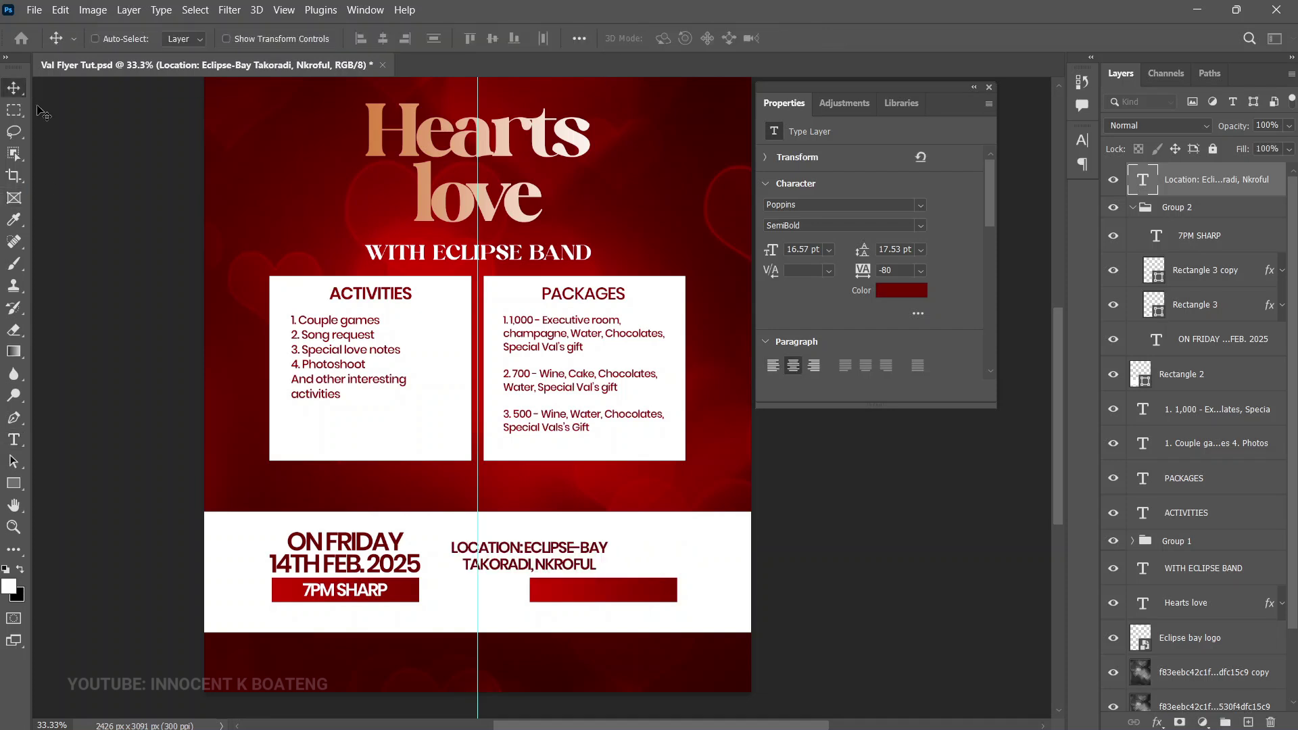
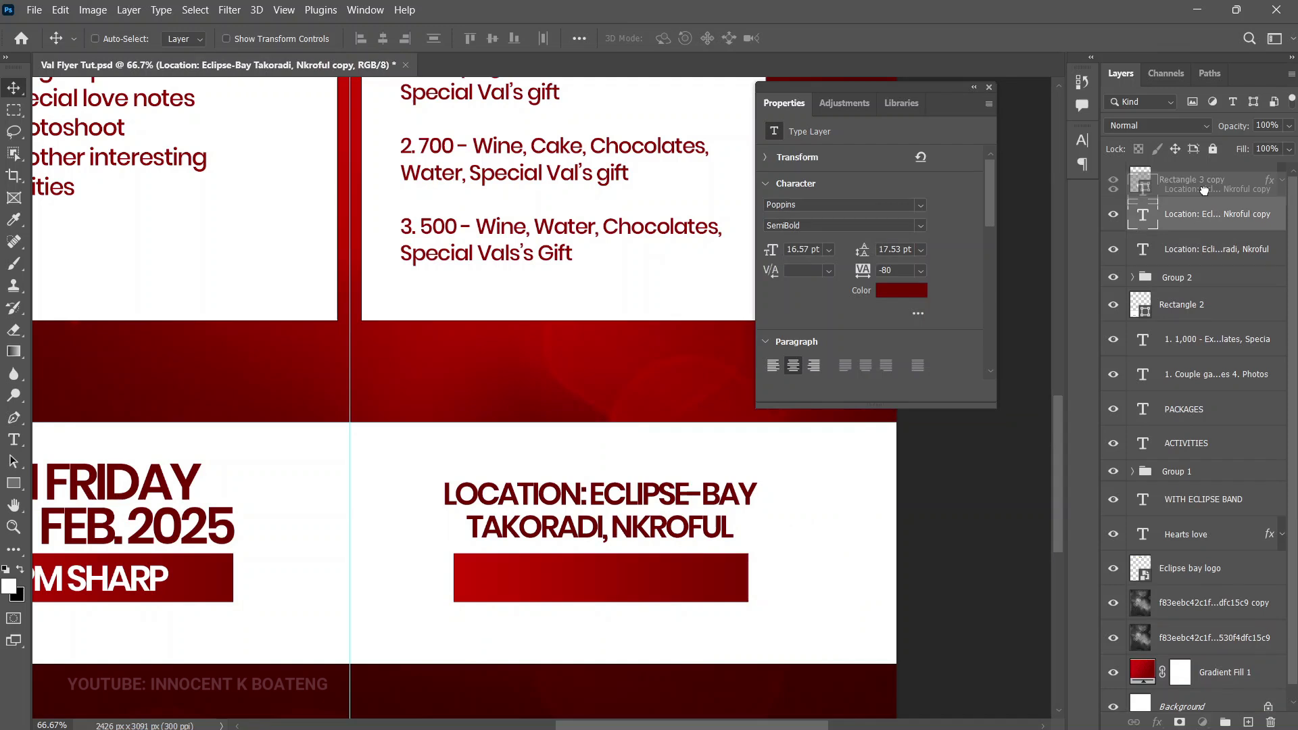
Step: Move the copied location text about 163 px straight down over the right red bar and color it white
{"action": "left_click_drag", "start_coordinate": [795, 512], "coordinate": [795, 586]}
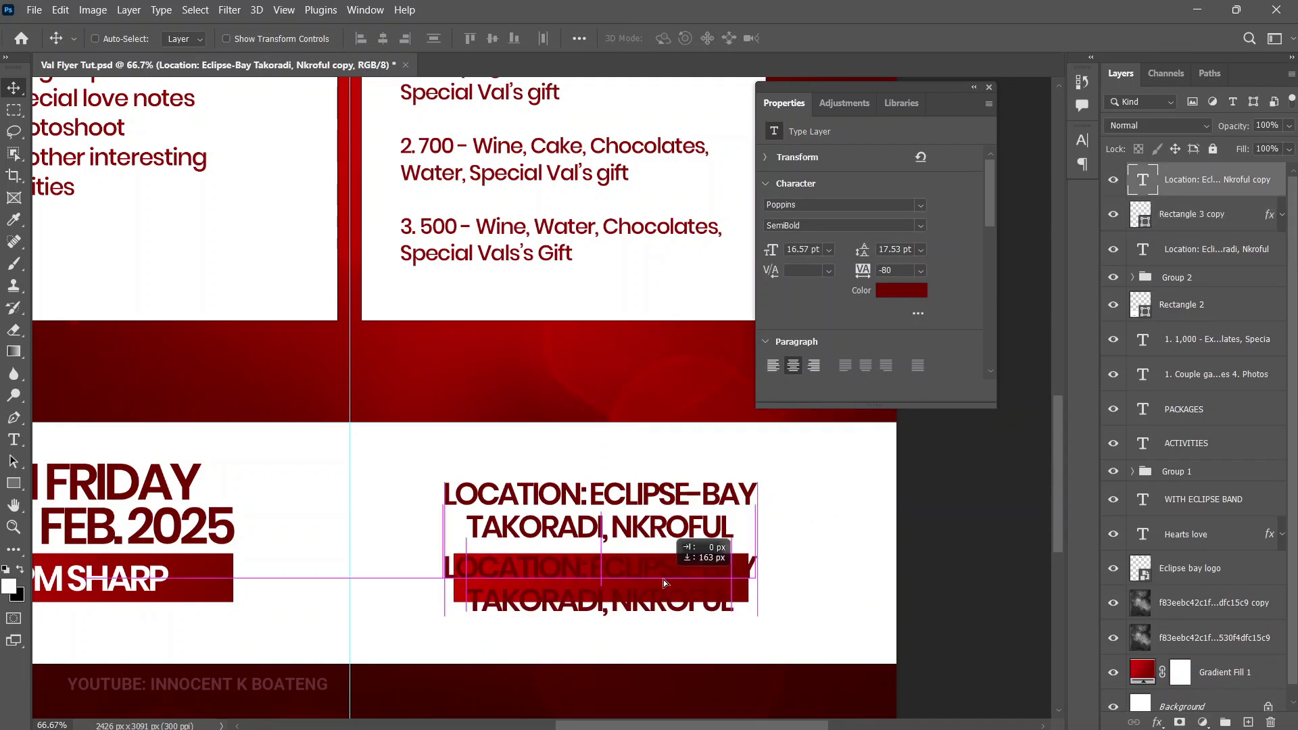
{"action": "double_click", "coordinate": [600, 578]}
{"action": "left_click", "coordinate": [673, 38]}
{"action": "left_click", "coordinate": [401, 585]}
{"action": "left_click", "coordinate": [808, 134]}
{"action": "left_click", "coordinate": [13, 94]}
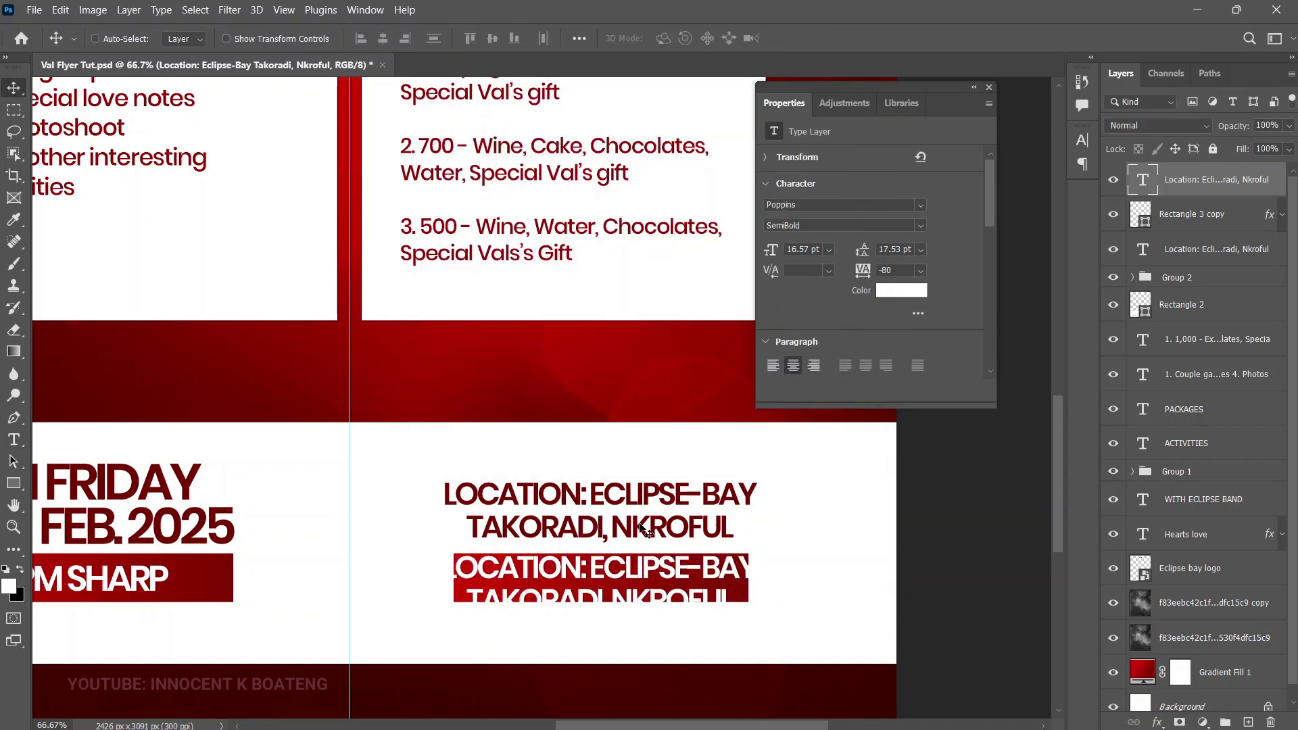
Step: Replace the white copy's wording with "DJ'S: DJ SPEEDO, DJ P-SQUARE"
{"action": "double_click", "coordinate": [641, 582]}
{"action": "key", "text": "BackSpace"}
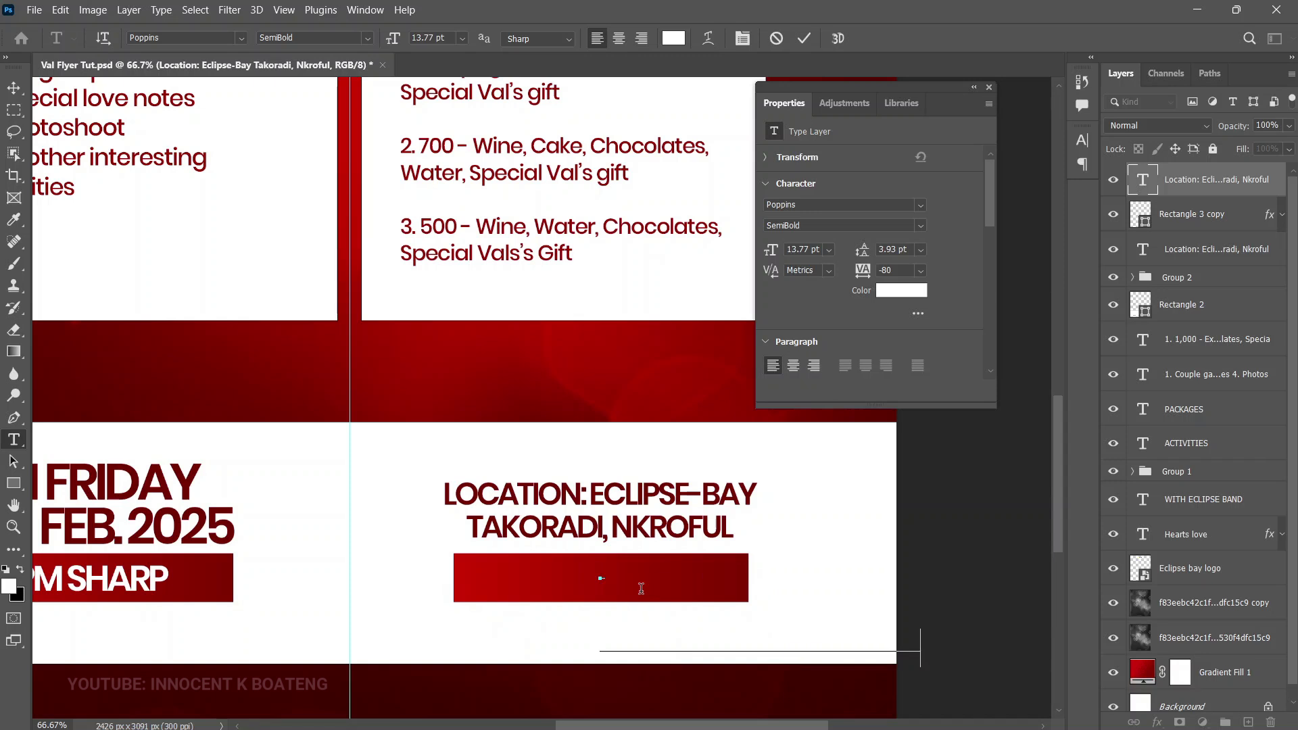
{"action": "type", "text": "dj'S: dj speedo, dj p-square"}
Step: Scale the DJ line down to fit the right red bar and center it inside the bar
{"action": "key", "text": "ctrl+t"}
{"action": "left_click_drag", "start_coordinate": [778, 500], "coordinate": [730, 520]}
{"action": "key", "text": "Return"}
{"action": "left_click_drag", "start_coordinate": [646, 577], "coordinate": [654, 574]}
Step: Place the location pin image "pngwing.com (48)" from the Valentine flyer resources folder as an embedded object
{"action": "scroll", "coordinate": [655, 574], "scroll_direction": "down", "scroll_amount": 3}
{"action": "scroll", "coordinate": [654, 574], "scroll_direction": "up", "scroll_amount": 2}
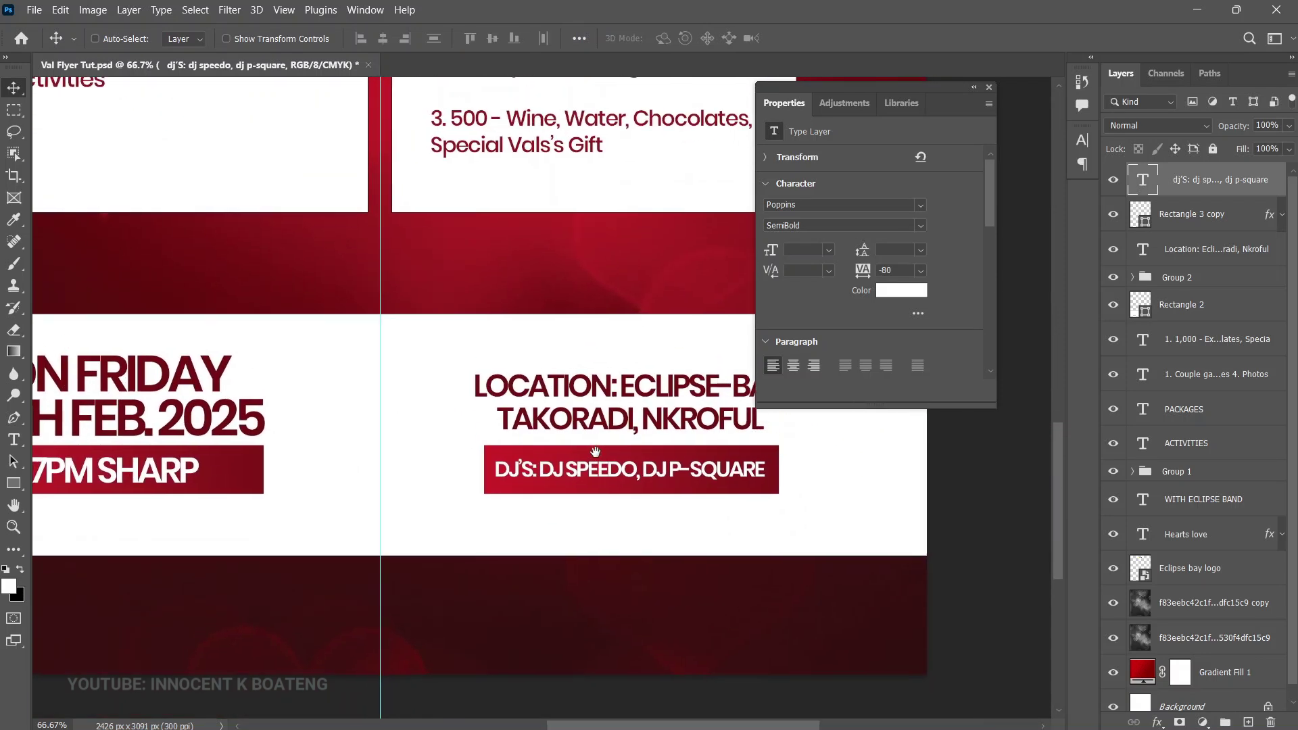
{"action": "left_click", "coordinate": [989, 88]}
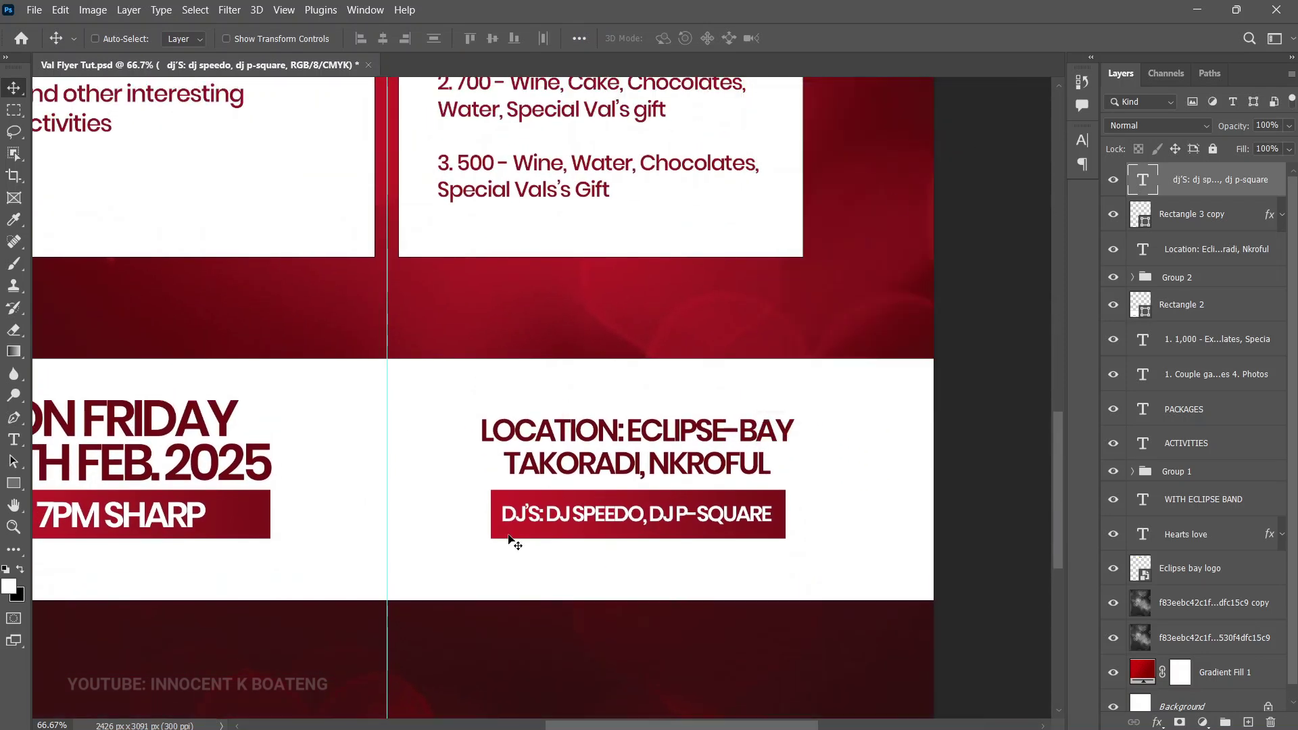
{"action": "scroll", "coordinate": [513, 536], "scroll_direction": "up", "scroll_amount": 1}
{"action": "scroll", "coordinate": [271, 270], "scroll_direction": "down", "scroll_amount": 2}
{"action": "left_click", "coordinate": [34, 11]}
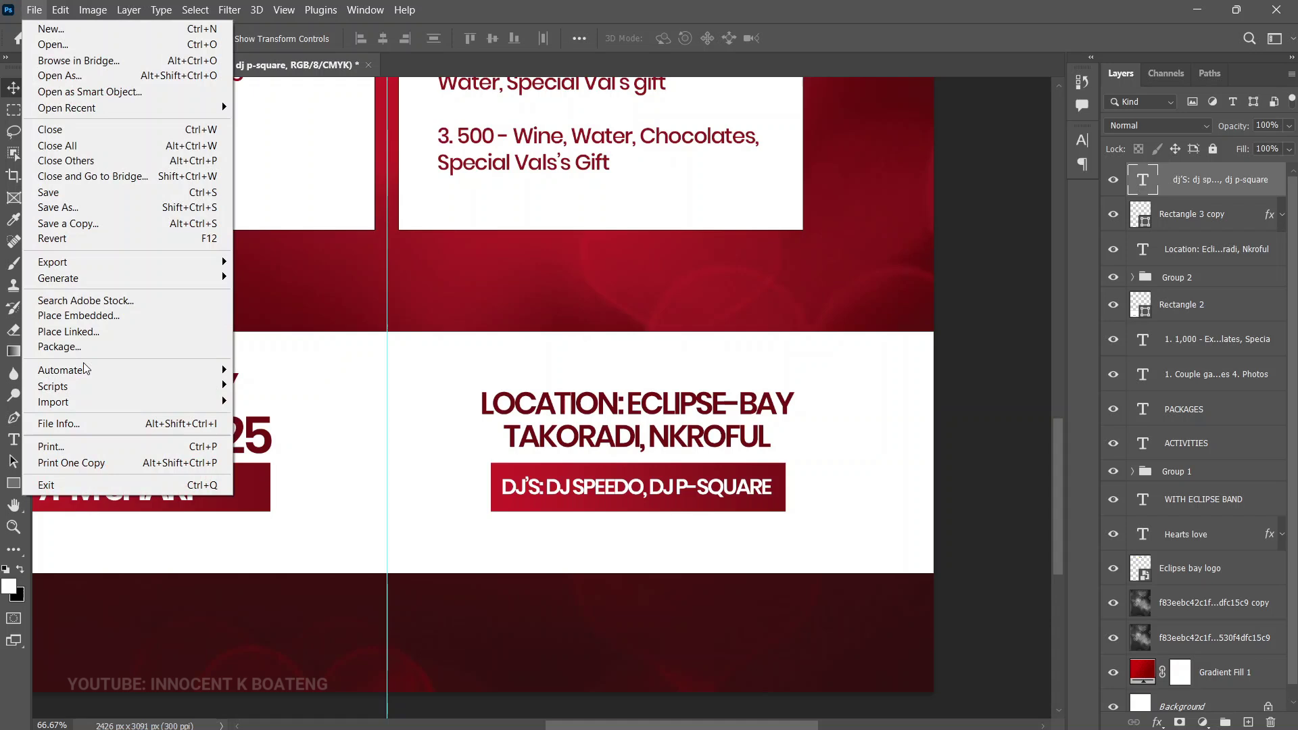
{"action": "left_click", "coordinate": [88, 315]}
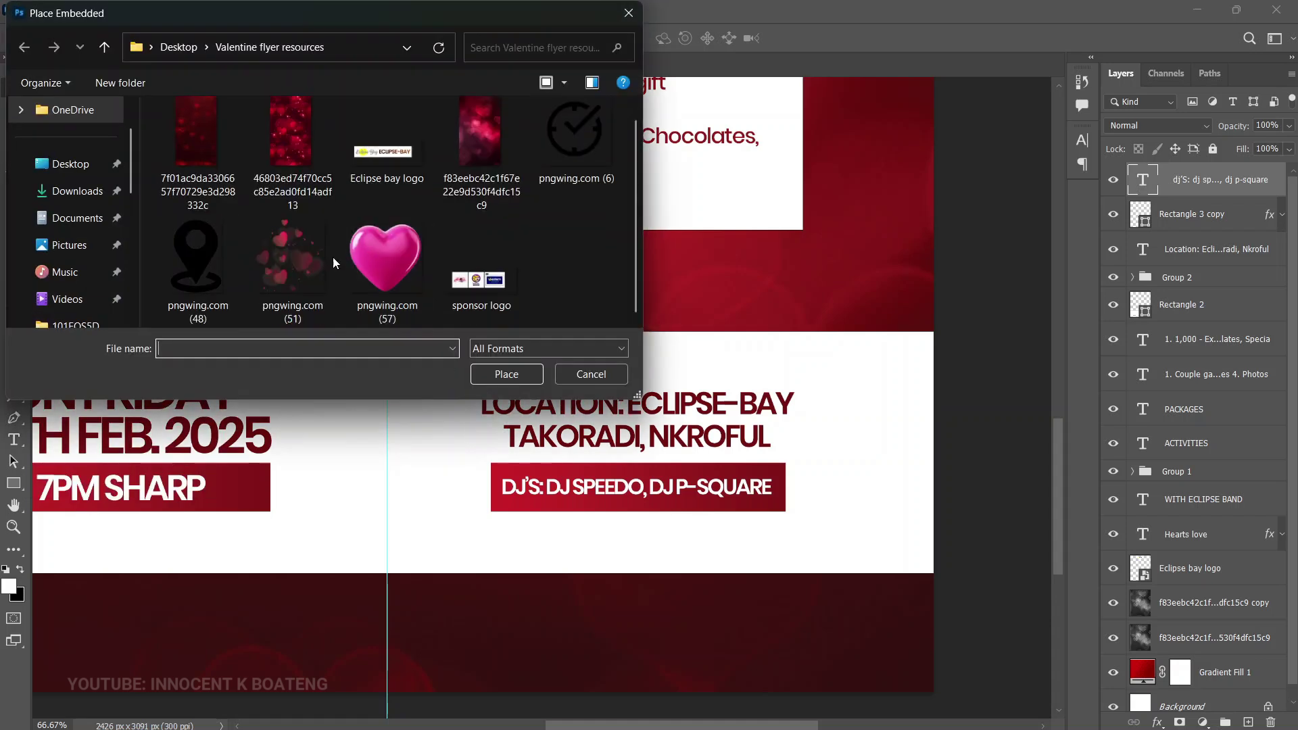
{"action": "double_click", "coordinate": [203, 261]}
Step: Scale the location pin down to a small icon and position it just left of the "LOCATION: ECLIPSE-BAY" line
{"action": "scroll", "coordinate": [713, 409], "scroll_direction": "down", "scroll_amount": 2}
{"action": "scroll", "coordinate": [713, 409], "scroll_direction": "down", "scroll_amount": 1}
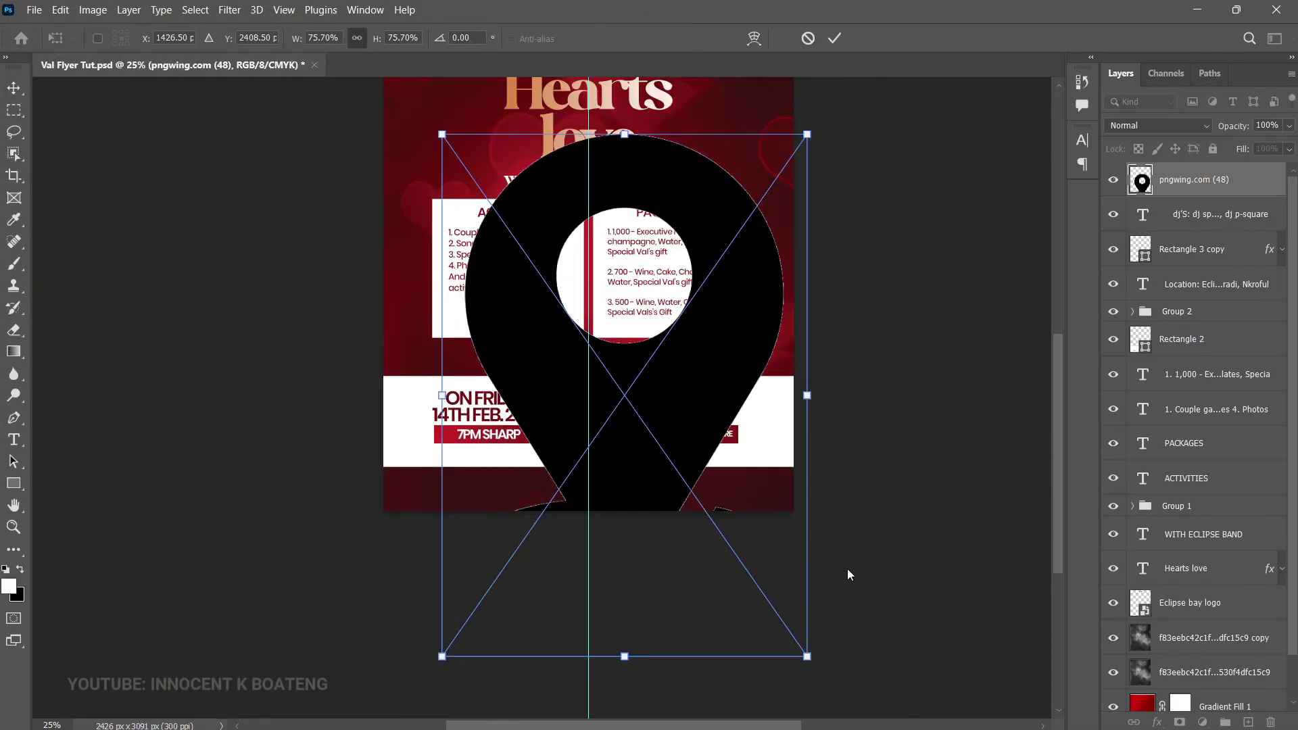
{"action": "left_click_drag", "start_coordinate": [807, 659], "coordinate": [527, 264]}
{"action": "left_click_drag", "start_coordinate": [506, 208], "coordinate": [570, 260]}
{"action": "scroll", "coordinate": [656, 514], "scroll_direction": "up", "scroll_amount": 6}
{"action": "key", "text": "Return"}
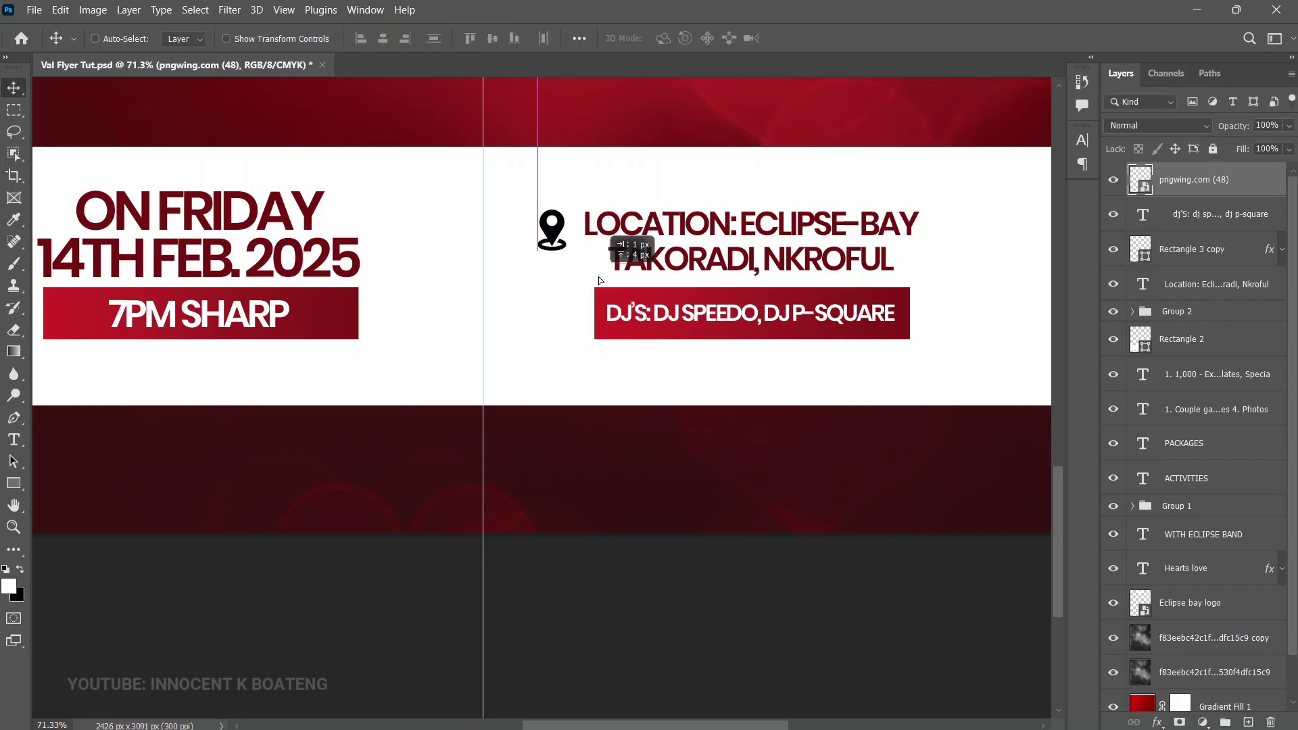
Step: Copy the gradient overlay from the DJ bar's layer to the location pin layer and collapse both layers' effects lists
{"action": "left_click_drag", "start_coordinate": [1269, 253], "coordinate": [1261, 181]}
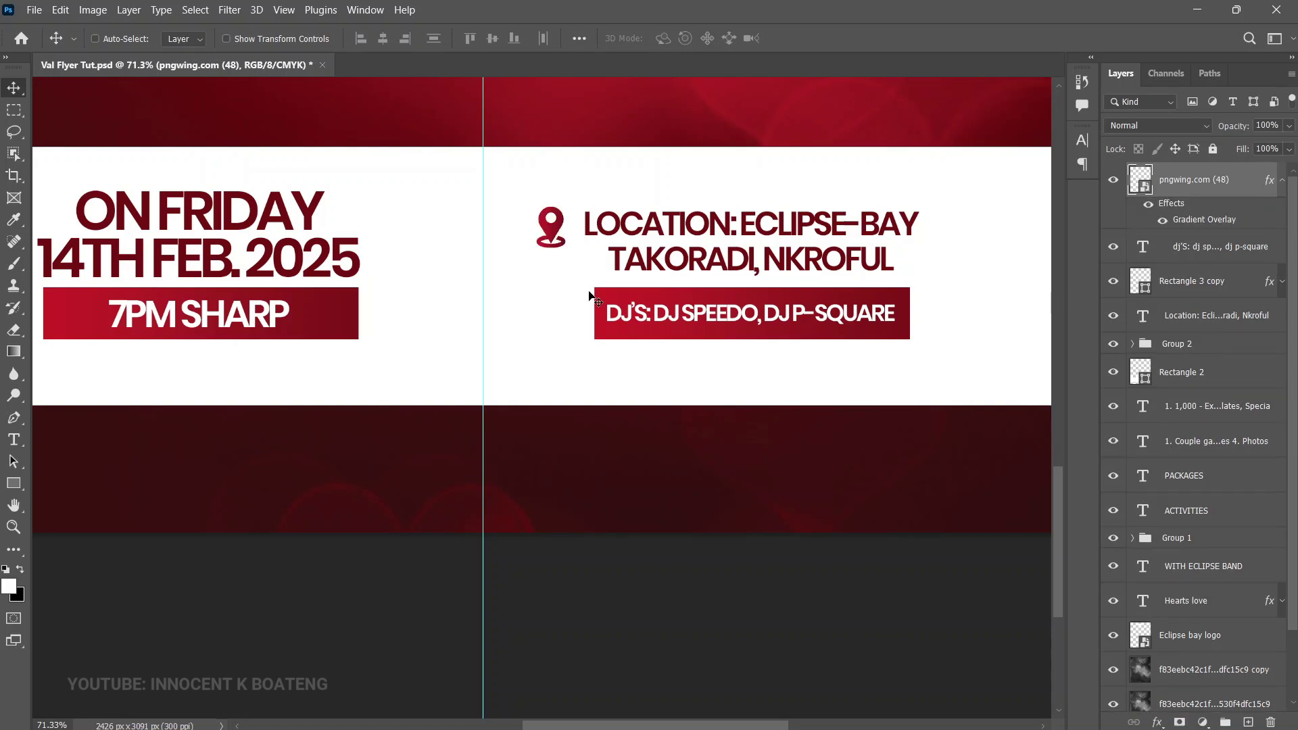
{"action": "scroll", "coordinate": [590, 296], "scroll_direction": "up", "scroll_amount": 2}
{"action": "key", "text": "z"}
{"action": "key", "text": "ctrl+minus"}
{"action": "key", "text": "ctrl+minus"}
{"action": "key", "text": "ctrl+minus"}
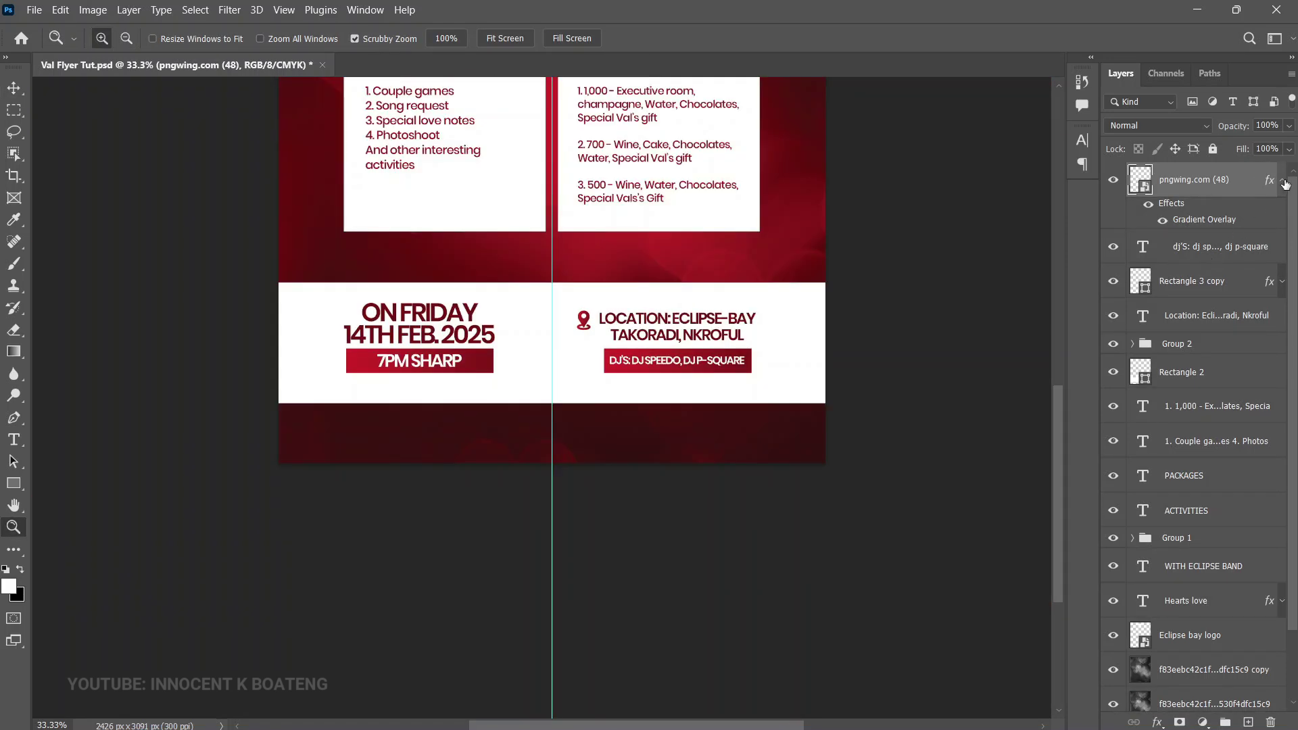
{"action": "left_click", "coordinate": [1283, 181]}
{"action": "left_click", "coordinate": [1283, 250]}
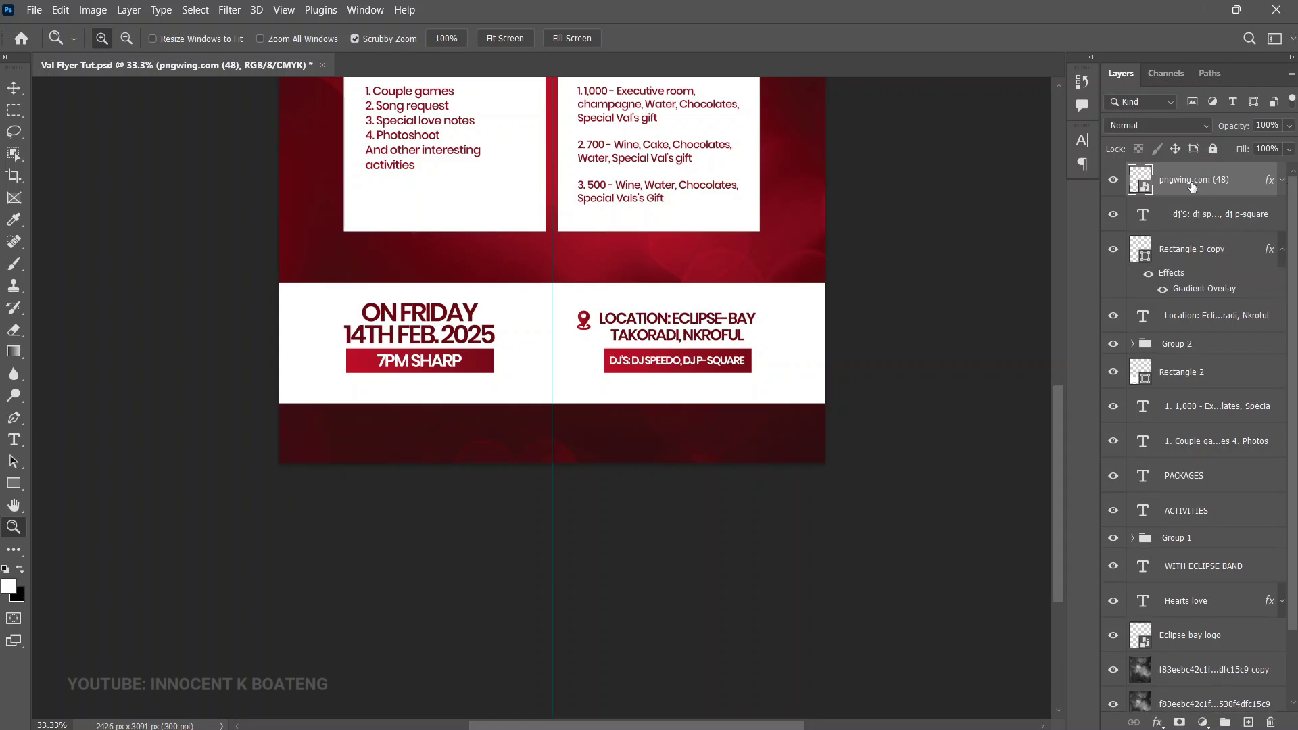
{"action": "left_click", "coordinate": [1283, 251]}
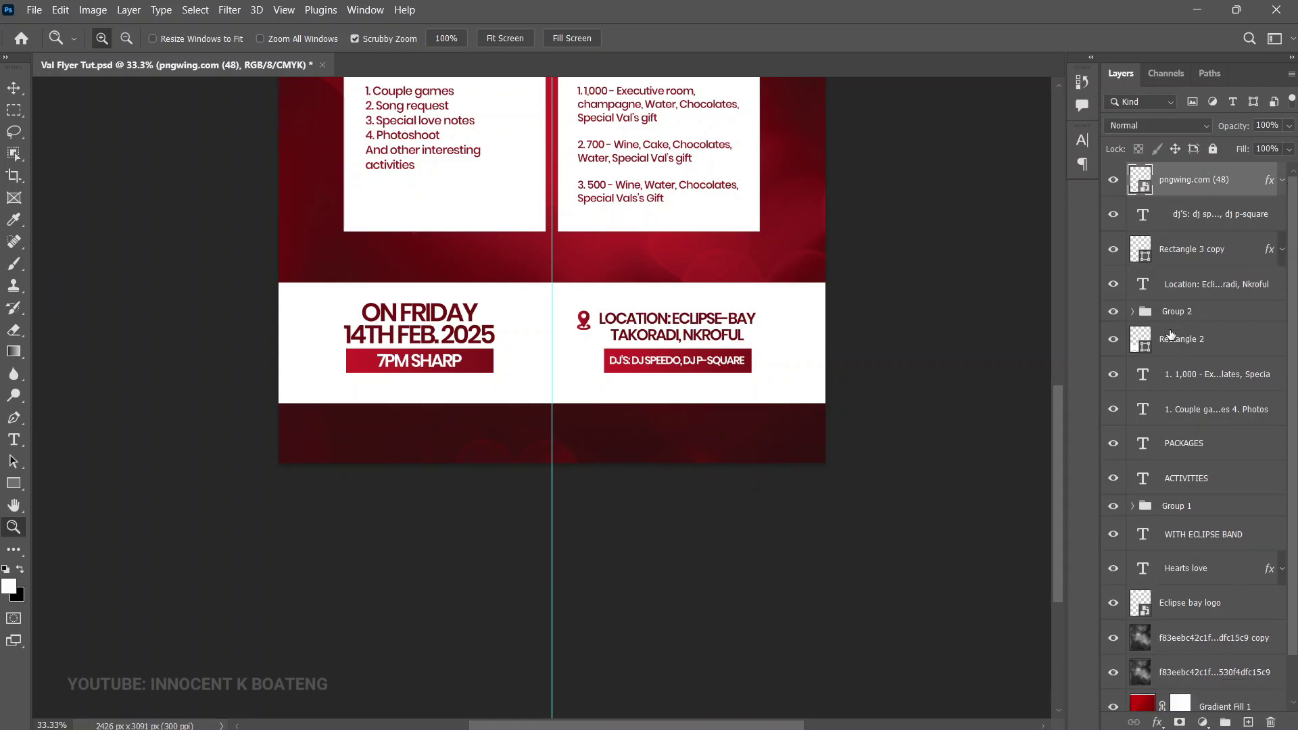
Step: Group the pin, DJ line, red bar and location text layers, and shift the group slightly right within the white band
{"action": "left_click", "coordinate": [1187, 291], "text": "shift"}
{"action": "key", "text": "ctrl+g"}
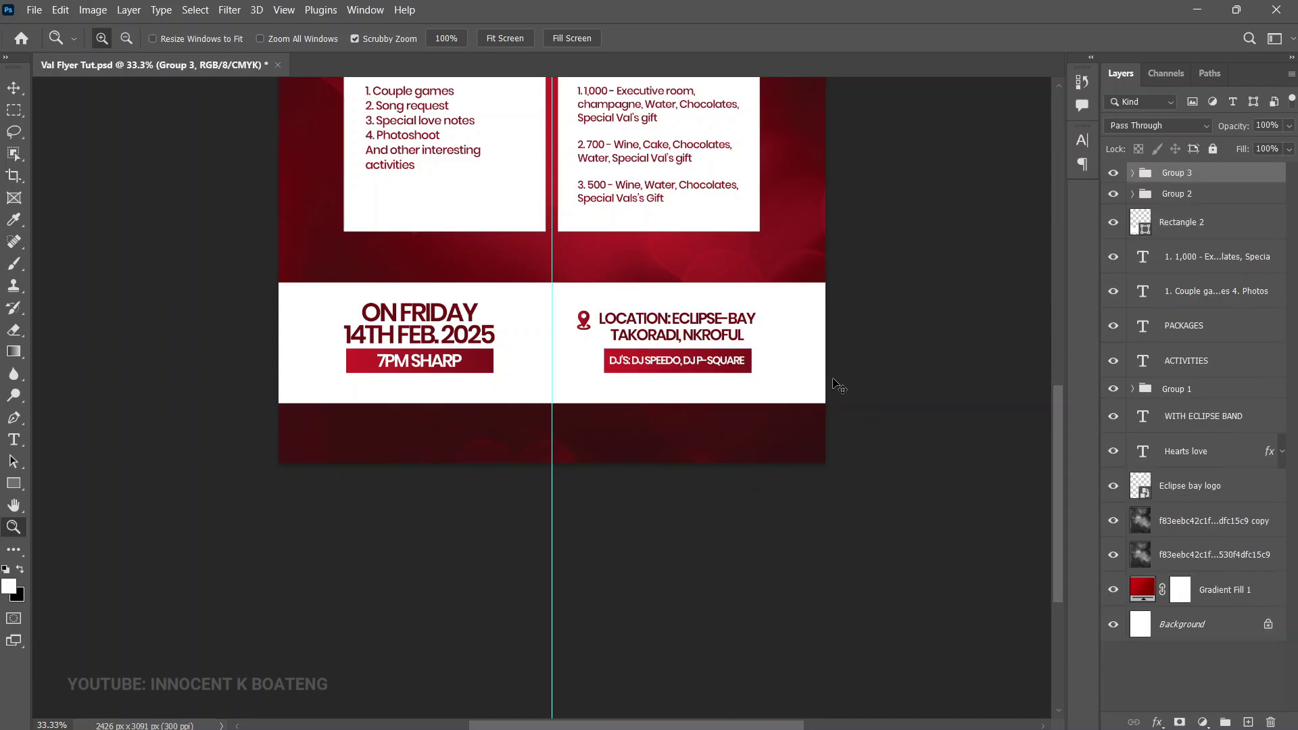
{"action": "key", "text": "v"}
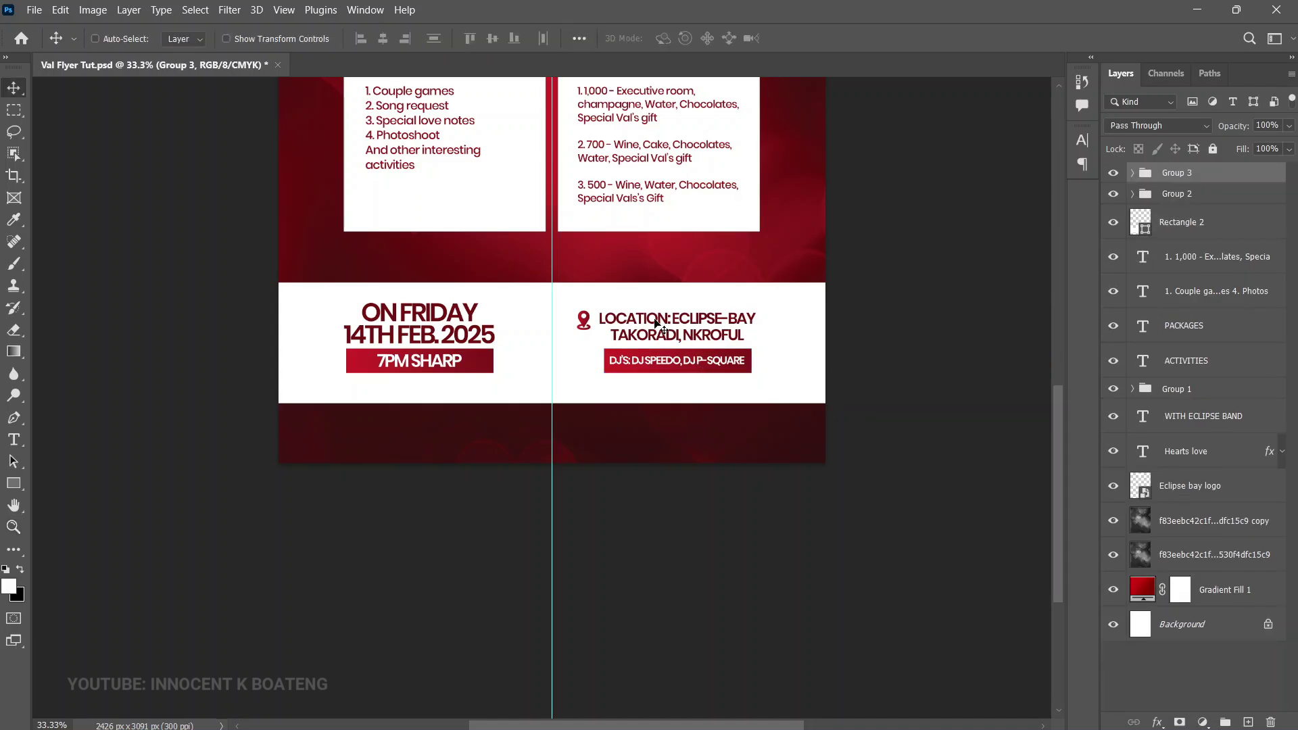
{"action": "left_click_drag", "start_coordinate": [648, 330], "coordinate": [667, 327]}
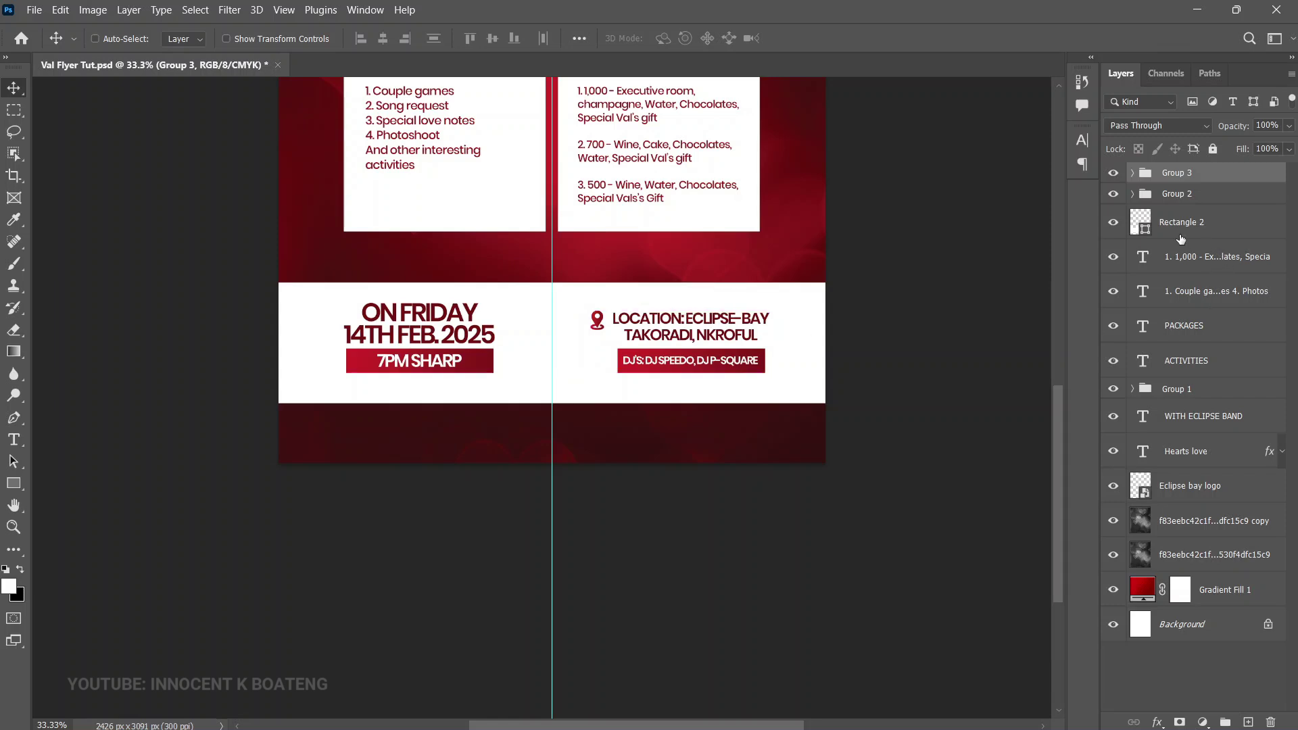
Step: Hide and show the "Rectangle 2" layer to check which element it is
{"action": "left_click", "coordinate": [1109, 227]}
{"action": "left_click", "coordinate": [1109, 227]}
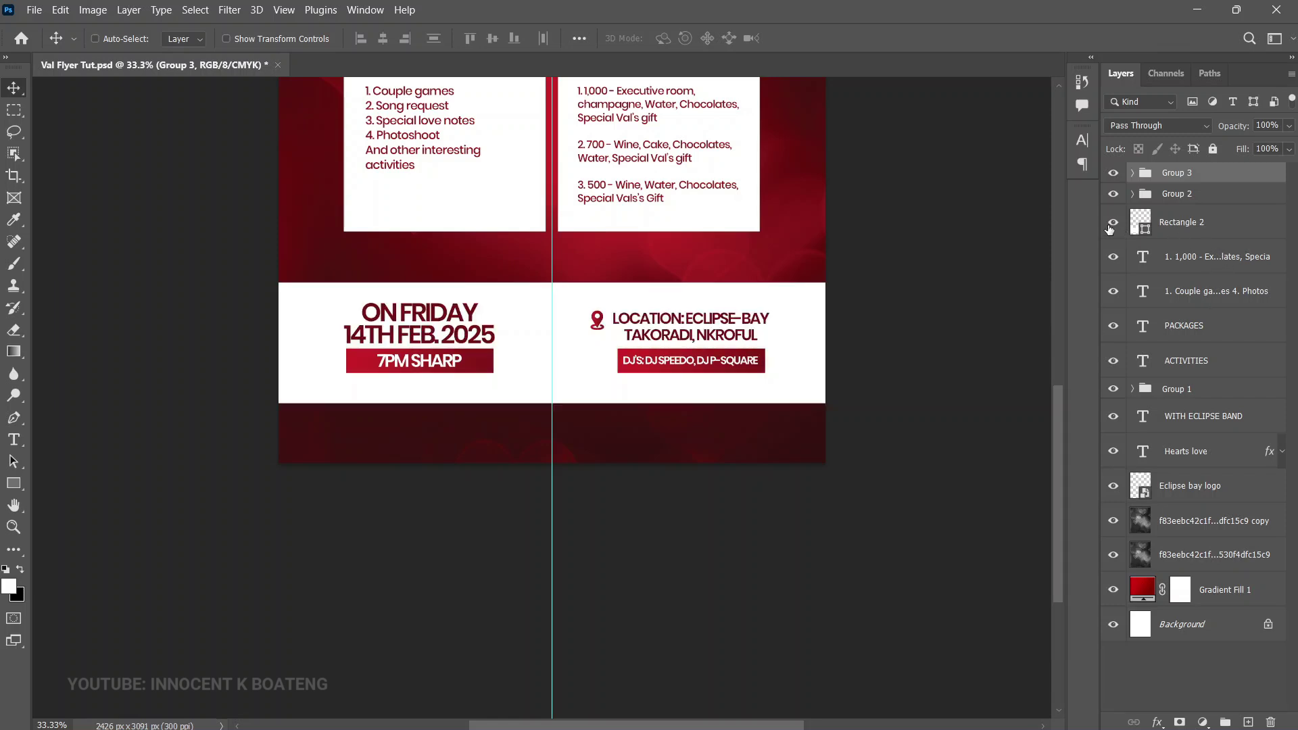
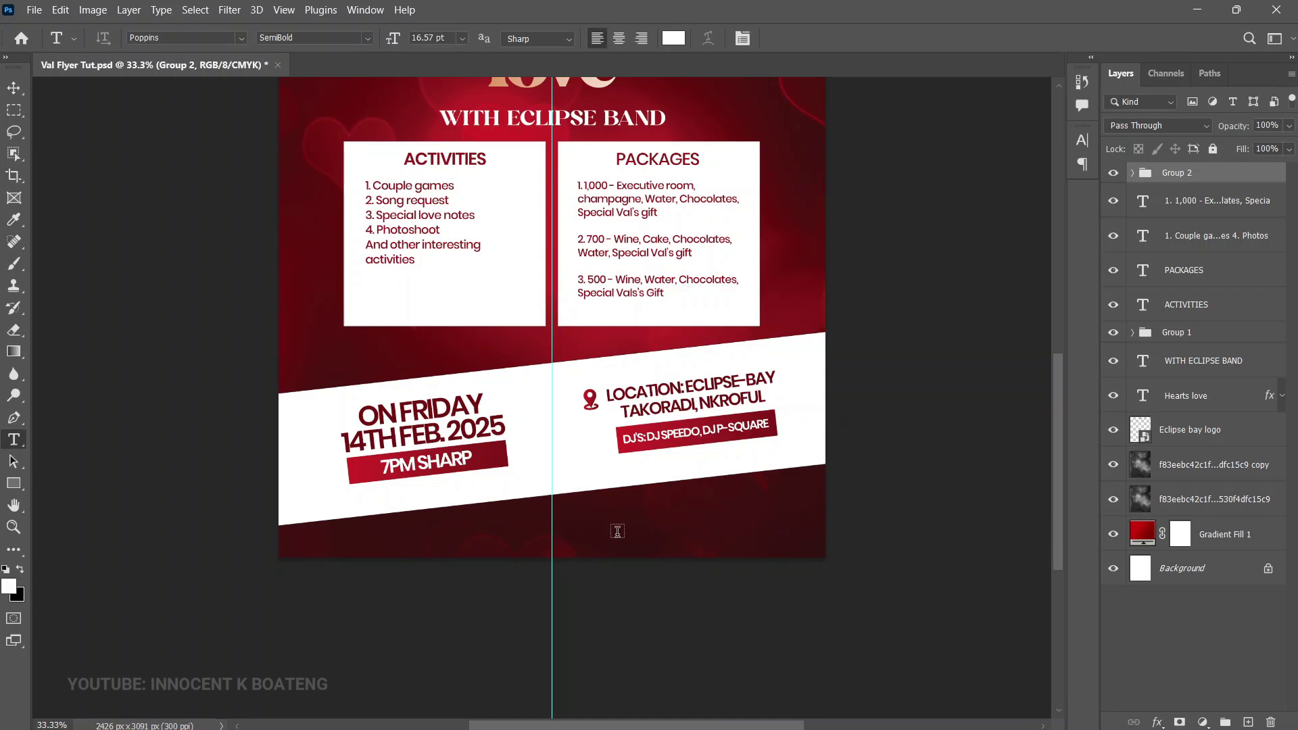
Step: Add the white text "SPONSORS" in the dark strip below the right side of the slanted band and enlarge it
{"action": "left_click", "coordinate": [610, 526]}
{"action": "type", "text": "SPONSORS"}
{"action": "key", "text": "ctrl+Return"}
{"action": "key", "text": "ctrl+t"}
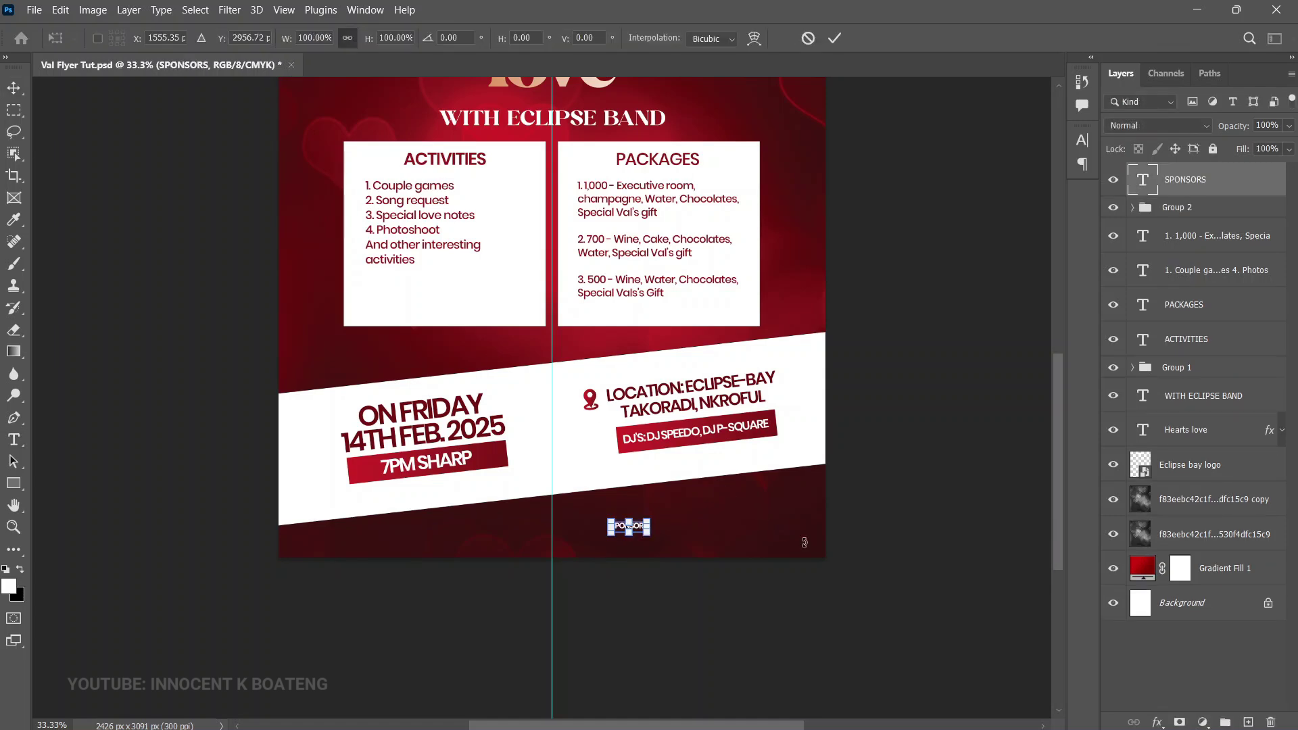
{"action": "mouse_move", "coordinate": [647, 520]}
{"action": "left_mouse_down"}
{"action": "mouse_move", "coordinate": [675, 508]}
{"action": "mouse_move", "coordinate": [669, 529]}
{"action": "left_mouse_up"}
{"action": "key", "text": "Return"}
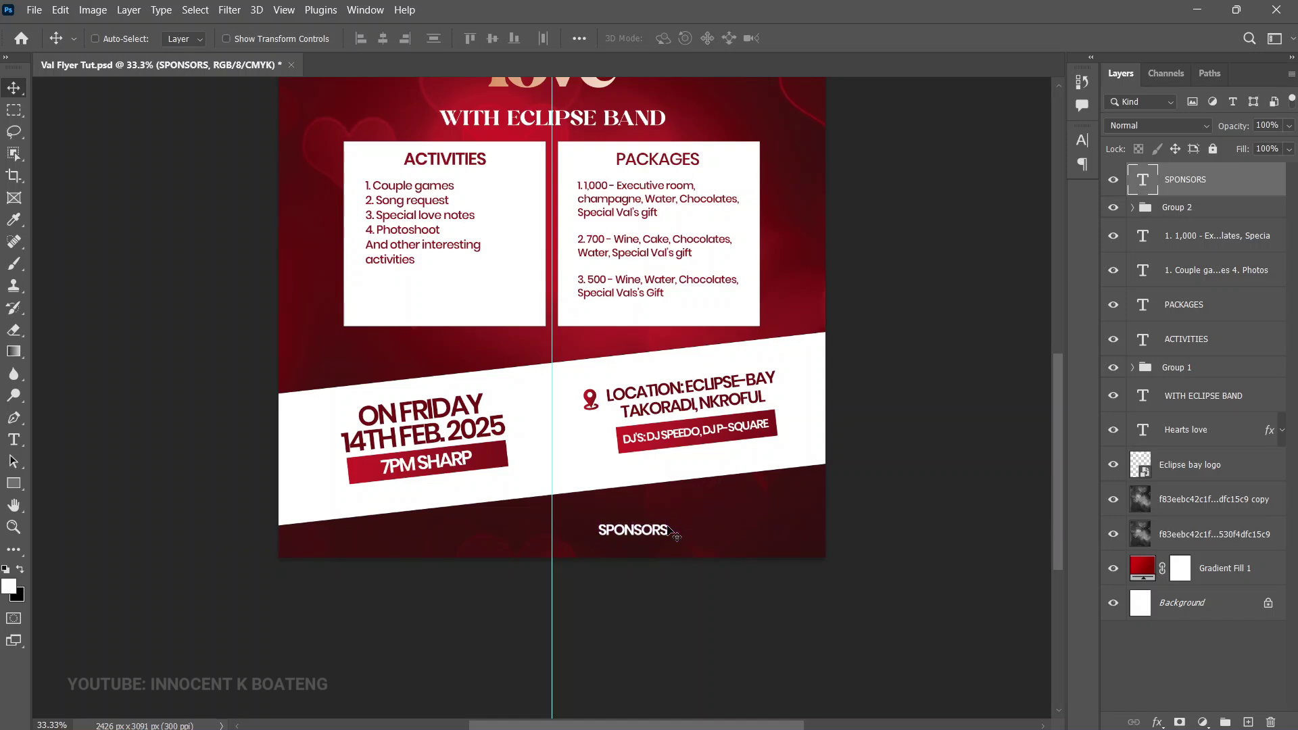
Step: Place the embedded "sponsor logo" image, fit it small to the right of "SPONSORS", and nudge it slightly left and up
{"action": "left_click", "coordinate": [34, 10]}
{"action": "left_click", "coordinate": [84, 315]}
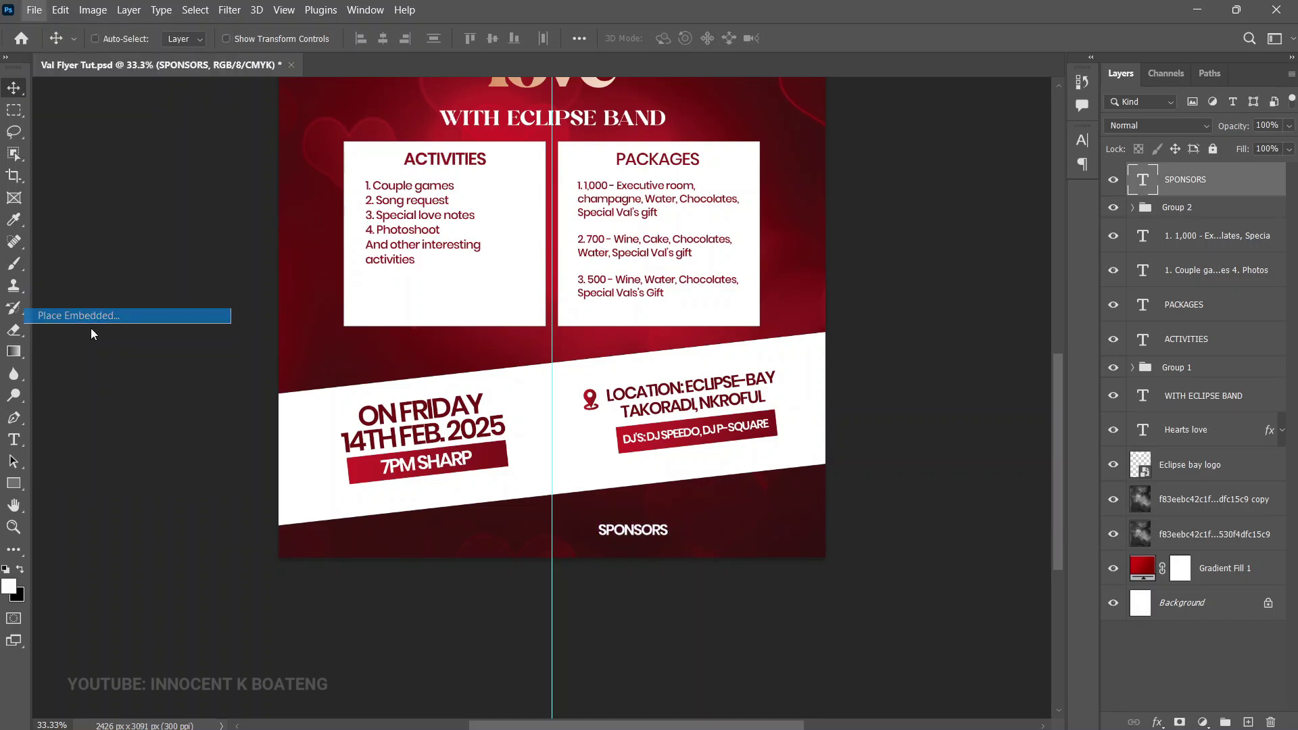
{"action": "double_click", "coordinate": [505, 285]}
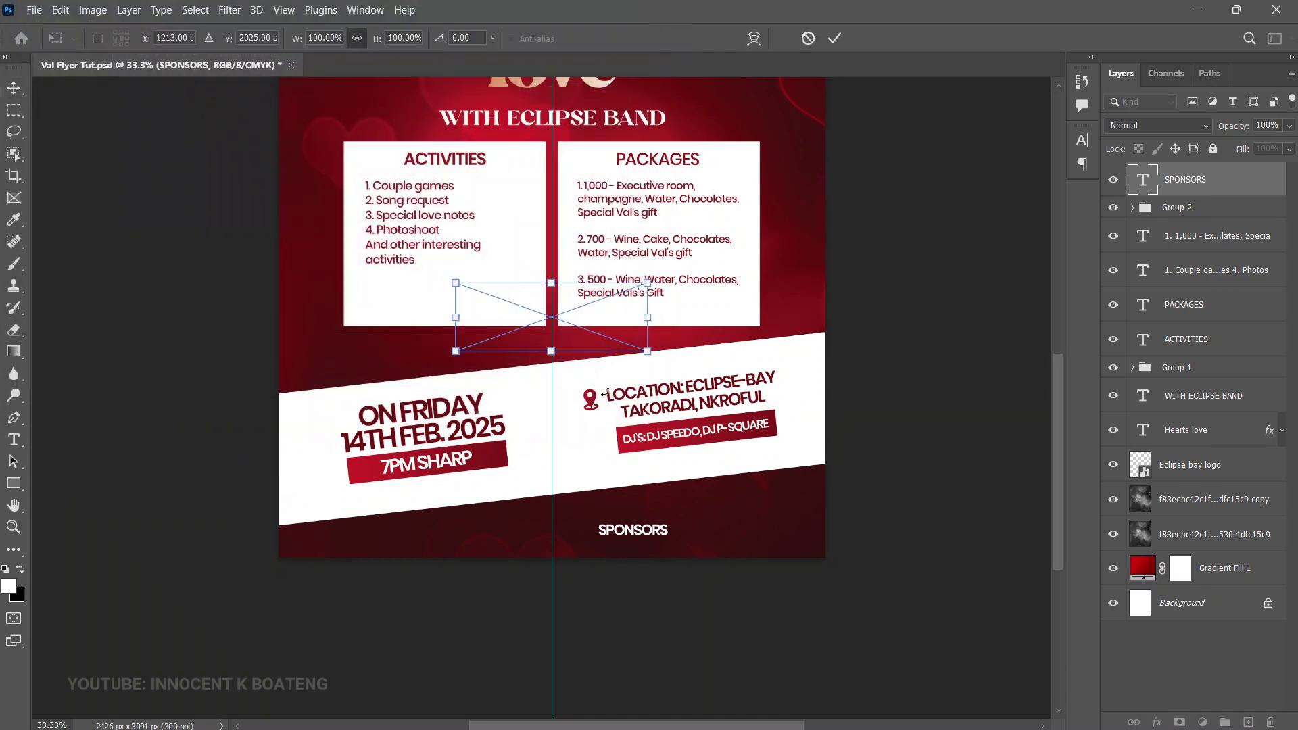
{"action": "left_click_drag", "start_coordinate": [614, 315], "coordinate": [795, 526]}
{"action": "key", "text": "Return"}
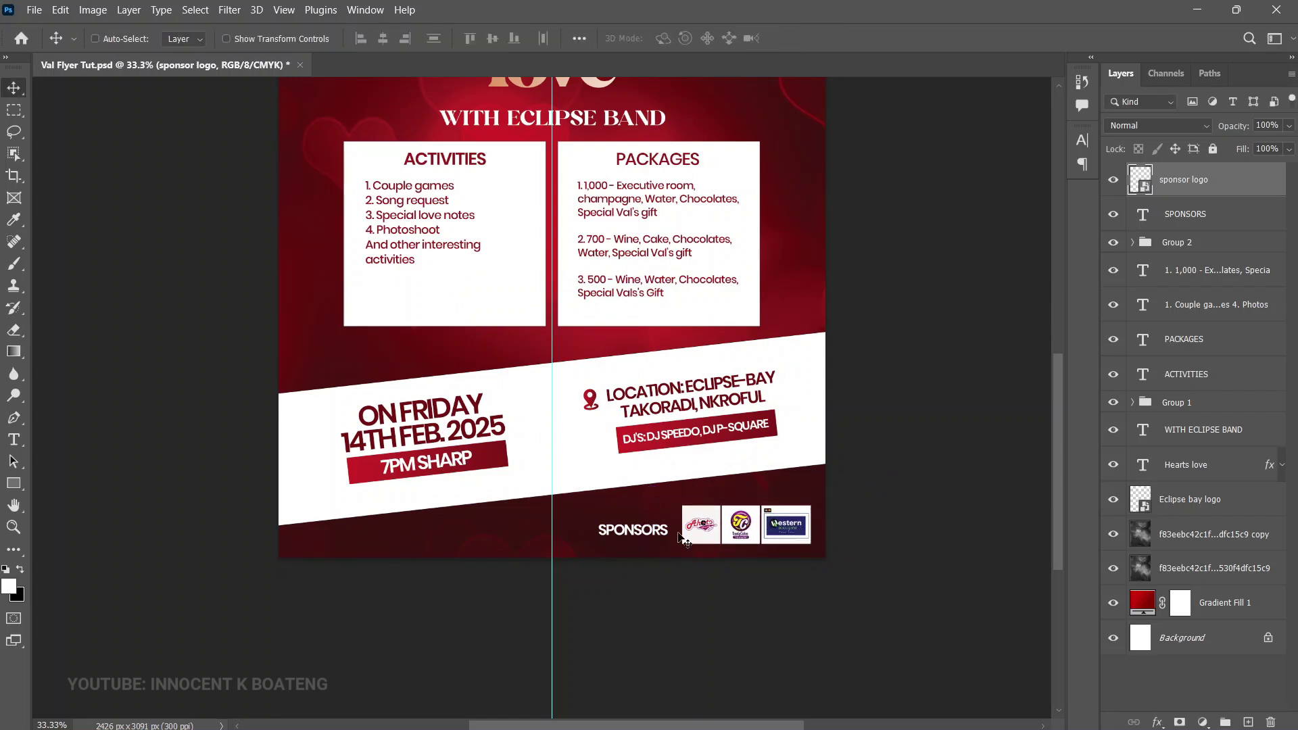
{"action": "key", "text": "Left"}
{"action": "key", "text": "Left"}
{"action": "key", "text": "Up"}
{"action": "key", "text": "Up"}
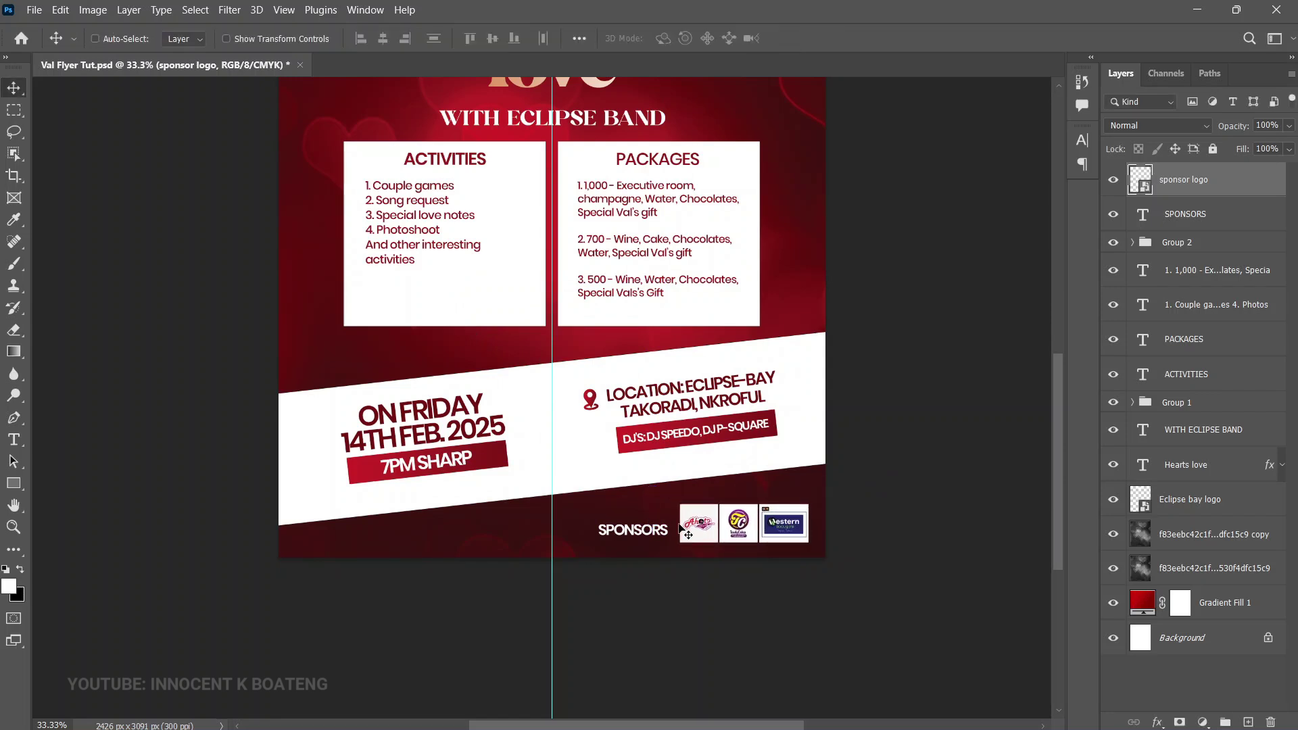
Step: Fine-tune the "SPONSORS" text's position so it sits close to the sponsor logos and level with their middle
{"action": "right_click", "coordinate": [650, 534]}
{"action": "left_click", "coordinate": [674, 543]}
{"action": "left_click_drag", "start_coordinate": [674, 543], "coordinate": [675, 541]}
{"action": "key", "text": "Right"}
{"action": "key", "text": "Right"}
{"action": "key", "text": "Right"}
{"action": "key", "text": "Right"}
{"action": "key", "text": "Down"}
{"action": "key", "text": "Down"}
{"action": "key", "text": "Down"}
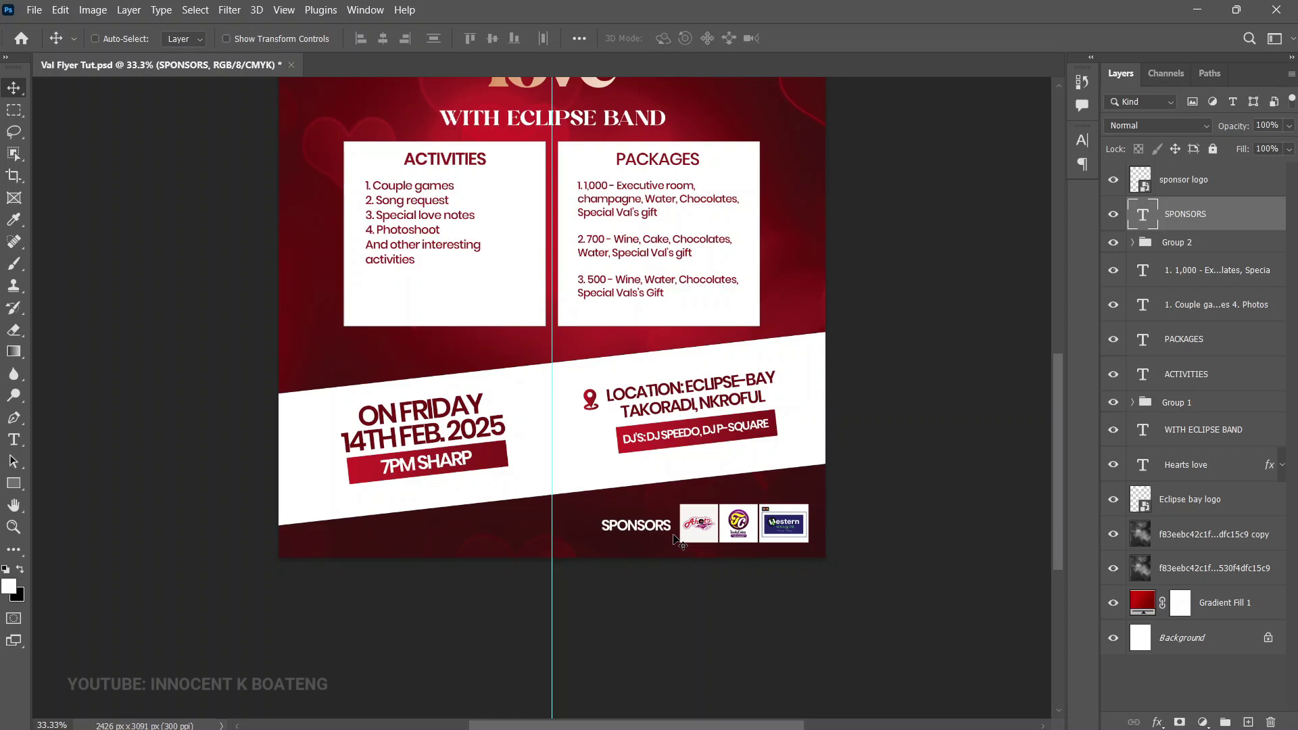
Step: Duplicate "SPONSORS" to the footer's left half and replace the copy's wording with "FOR RESERVATIONS" above the two phone numbers, center-aligned
{"action": "left_click_drag", "start_coordinate": [674, 538], "coordinate": [510, 563]}
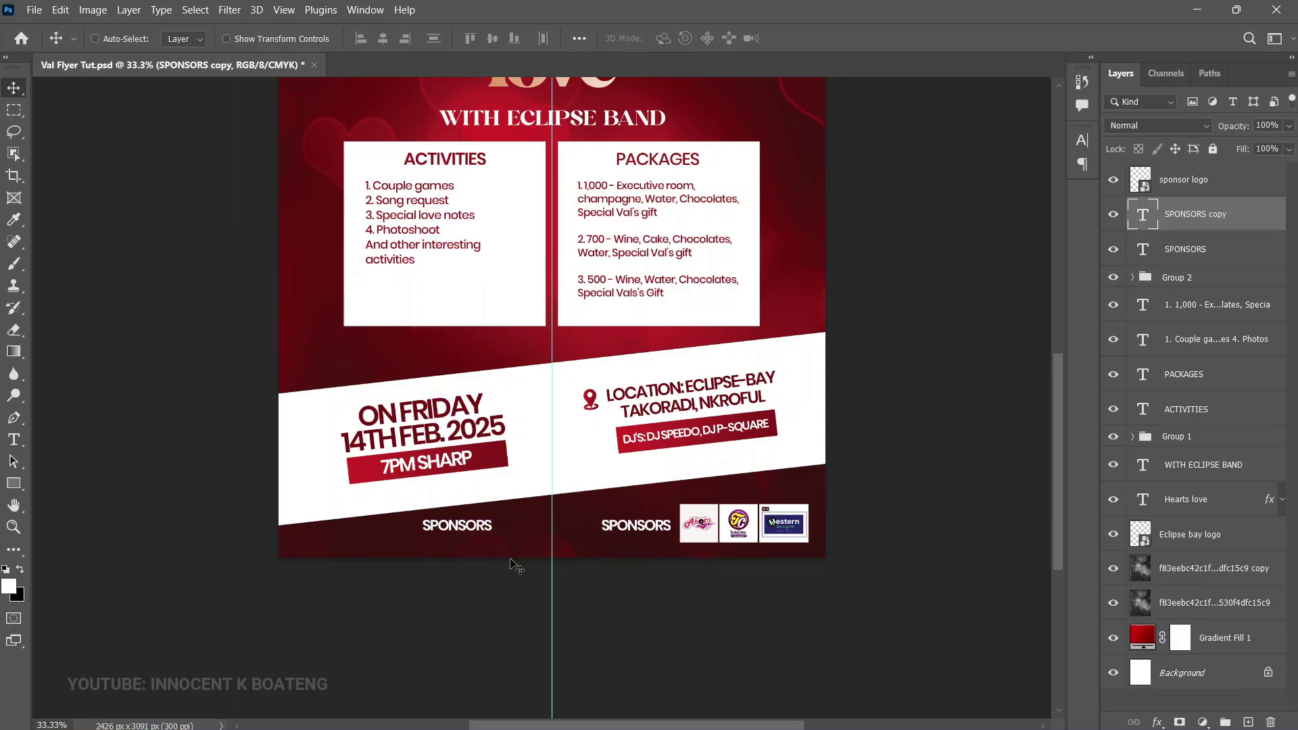
{"action": "double_click", "coordinate": [454, 526]}
{"action": "key", "text": "ctrl+v"}
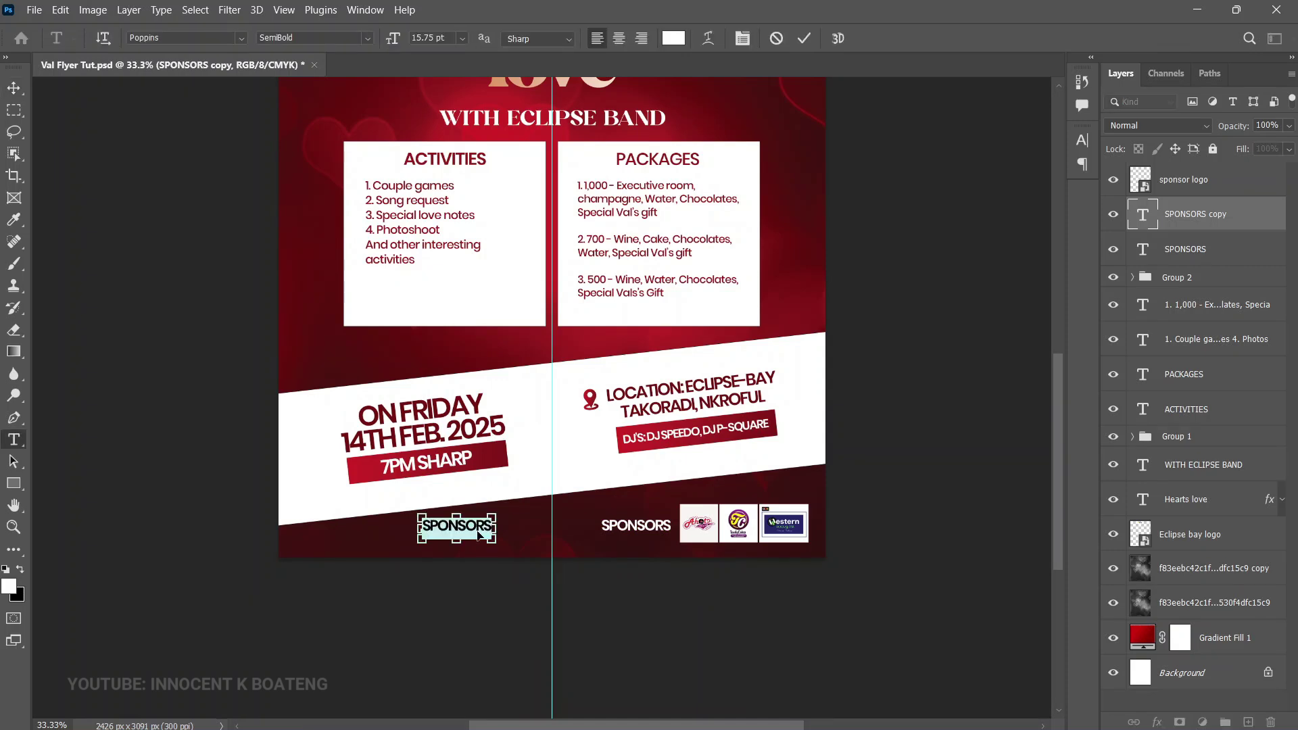
{"action": "key", "text": "ctrl+shift+c"}
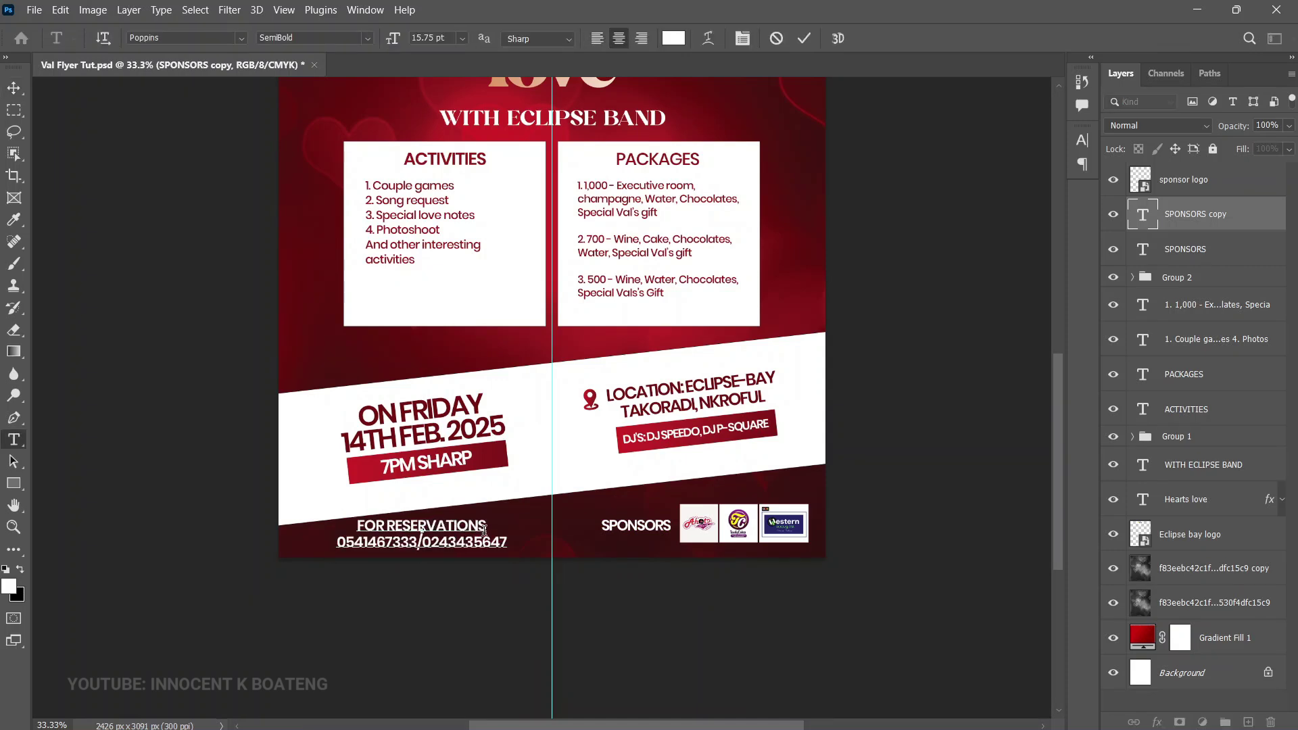
Step: Scale the reservations text down and position it in the footer just left of the center guide
{"action": "left_click", "coordinate": [14, 88]}
{"action": "left_click_drag", "start_coordinate": [424, 537], "coordinate": [511, 533]}
{"action": "key", "text": "ctrl+t"}
{"action": "key", "text": "Return"}
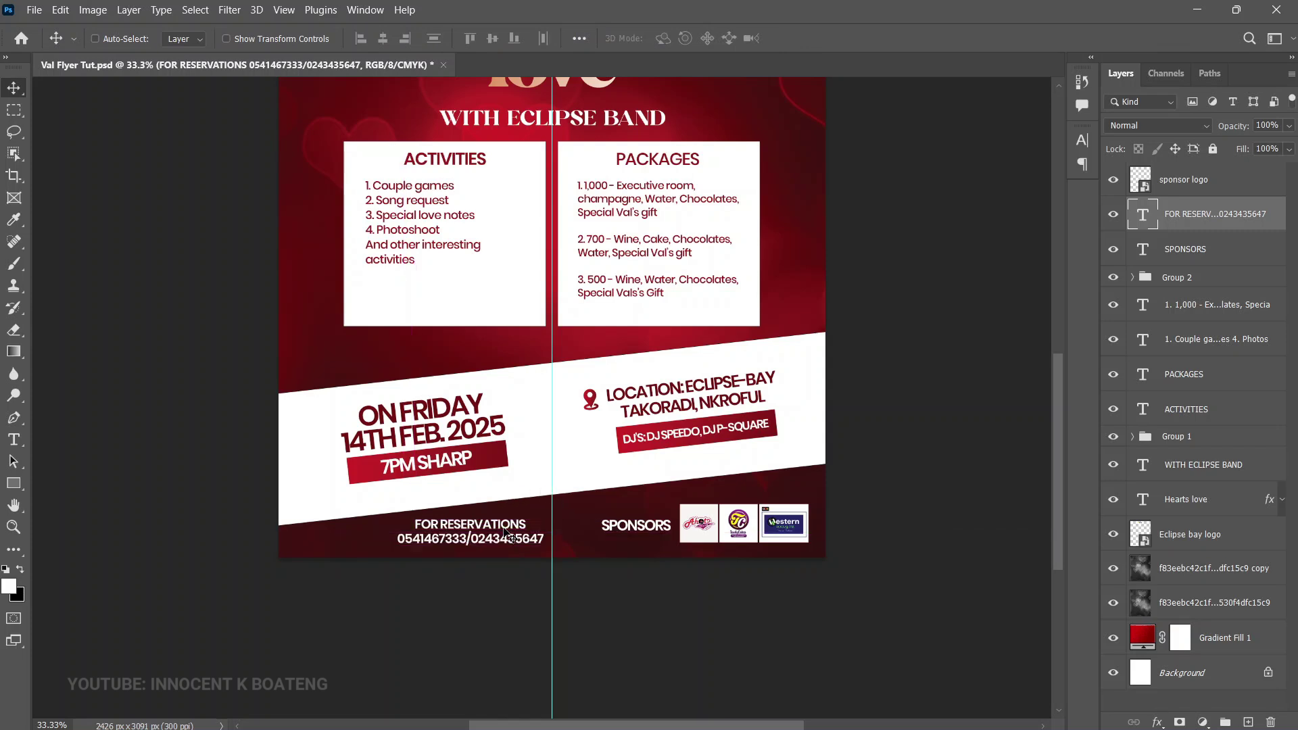
Step: Select the "Hearts love" title layer in the flyer's upper area
{"action": "scroll", "coordinate": [625, 264], "scroll_direction": "up", "scroll_amount": 5}
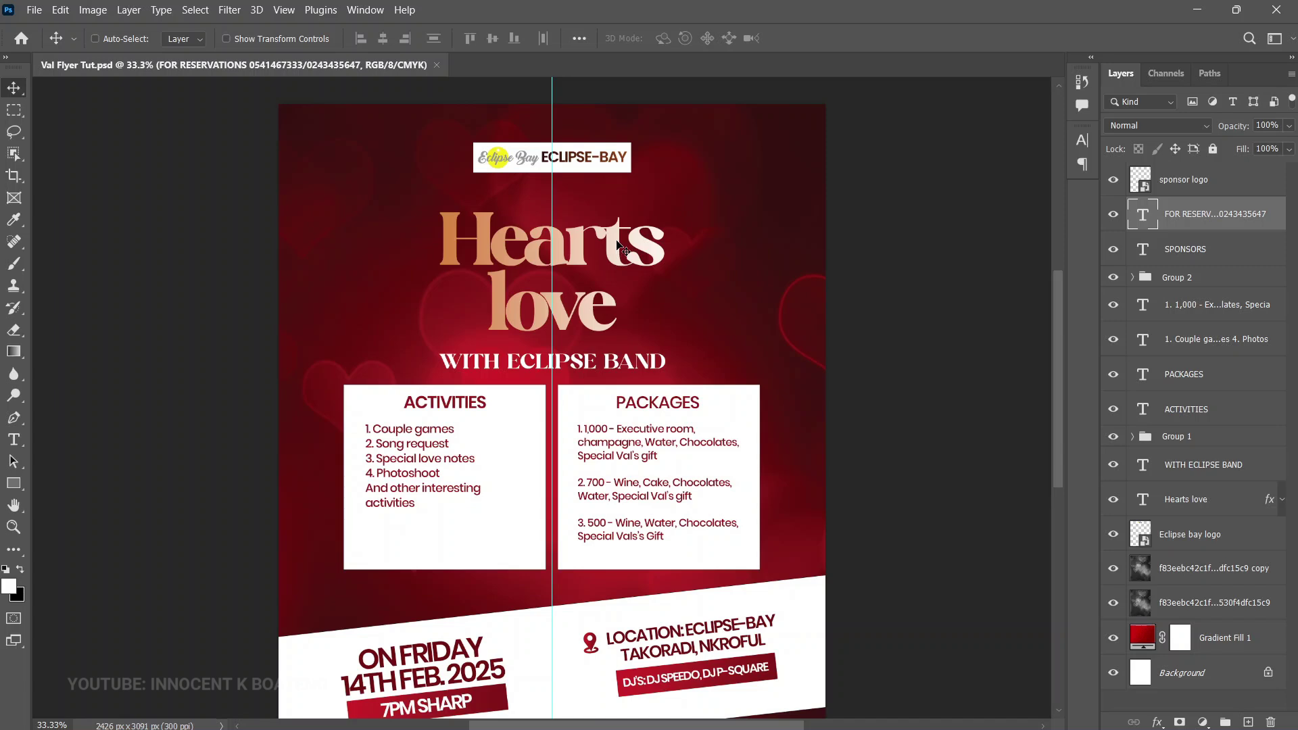
{"action": "right_click", "coordinate": [617, 245]}
{"action": "left_click", "coordinate": [646, 250]}
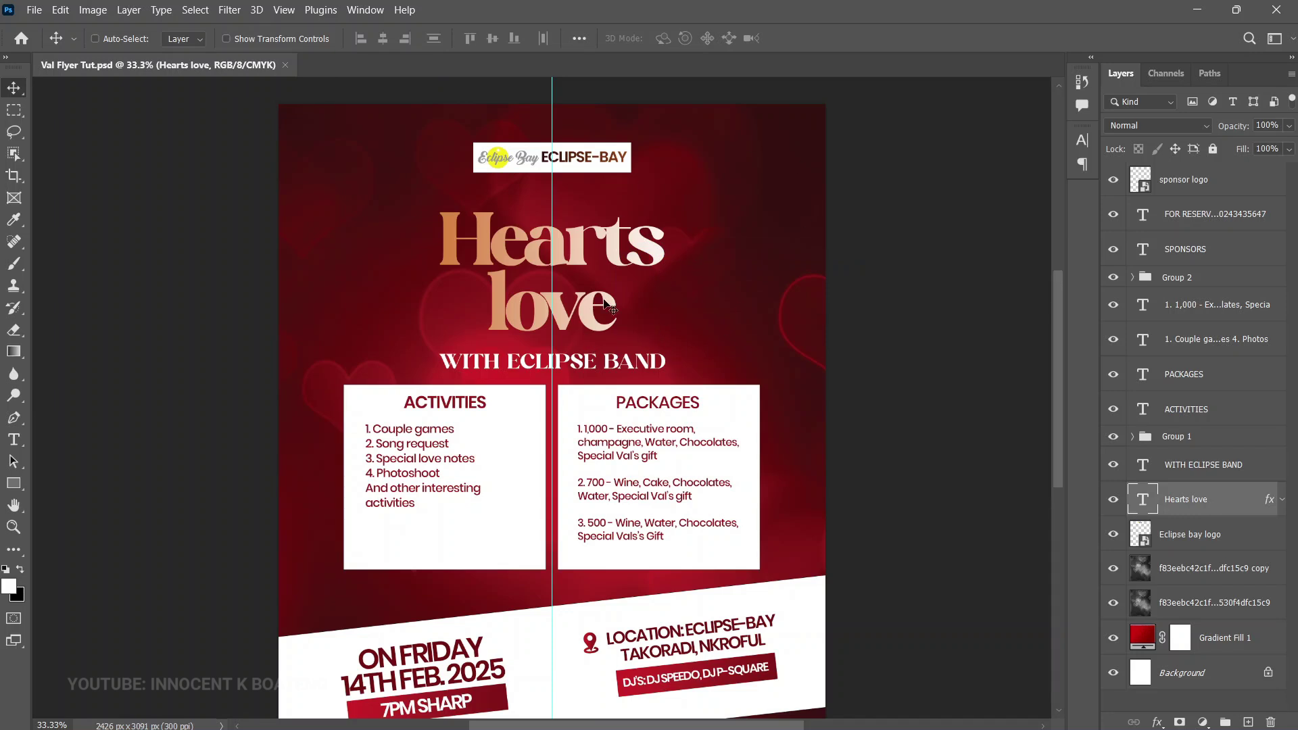
{"action": "scroll", "coordinate": [643, 312], "scroll_direction": "up", "scroll_amount": 1}
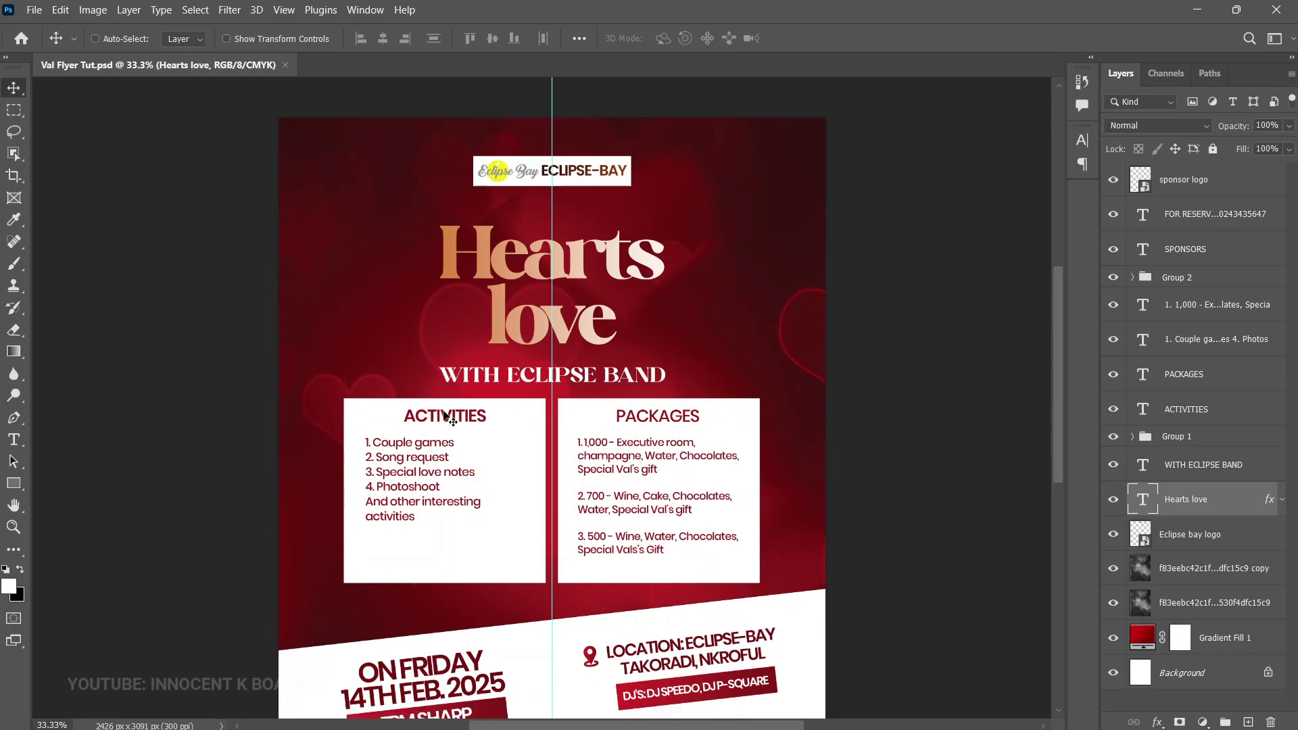
{"action": "scroll", "coordinate": [642, 321], "scroll_direction": "up", "scroll_amount": 5}
{"action": "right_click", "coordinate": [642, 321]}
{"action": "left_click", "coordinate": [666, 326]}
{"action": "scroll", "coordinate": [672, 348], "scroll_direction": "down", "scroll_amount": 3}
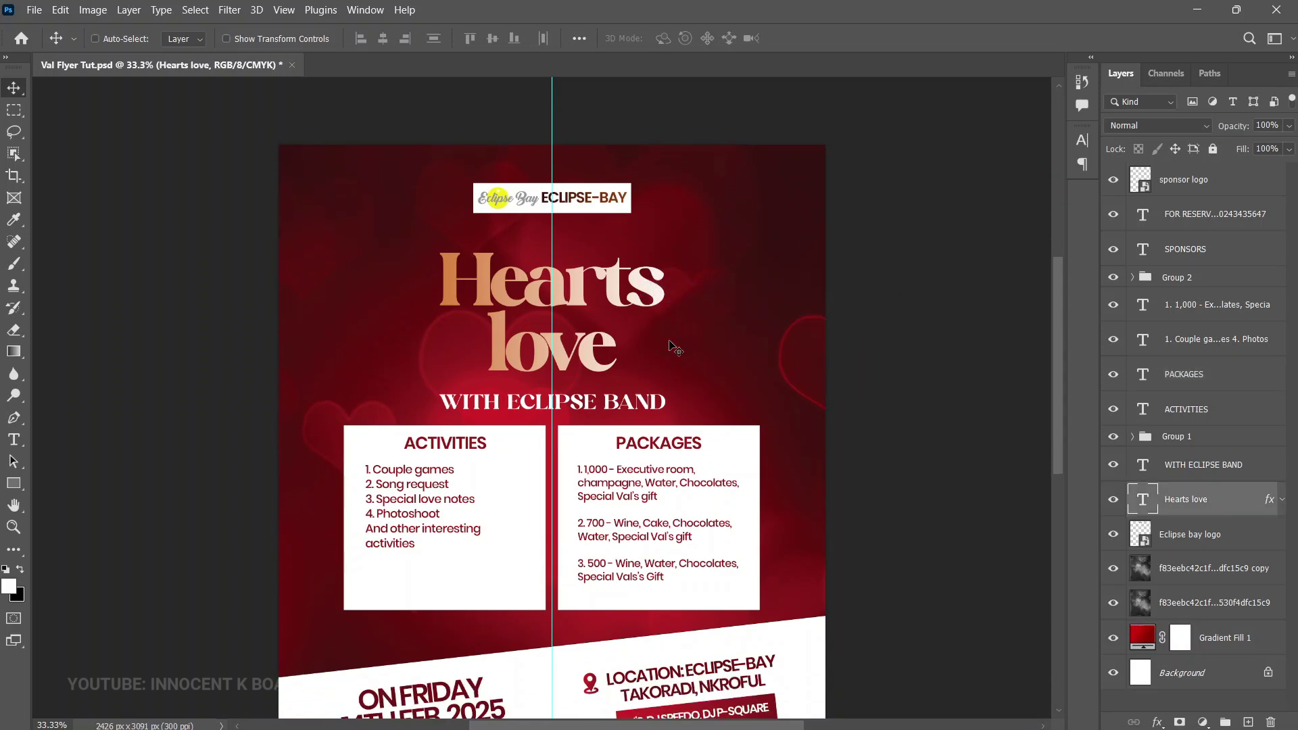
{"action": "scroll", "coordinate": [676, 348], "scroll_direction": "up", "scroll_amount": 1}
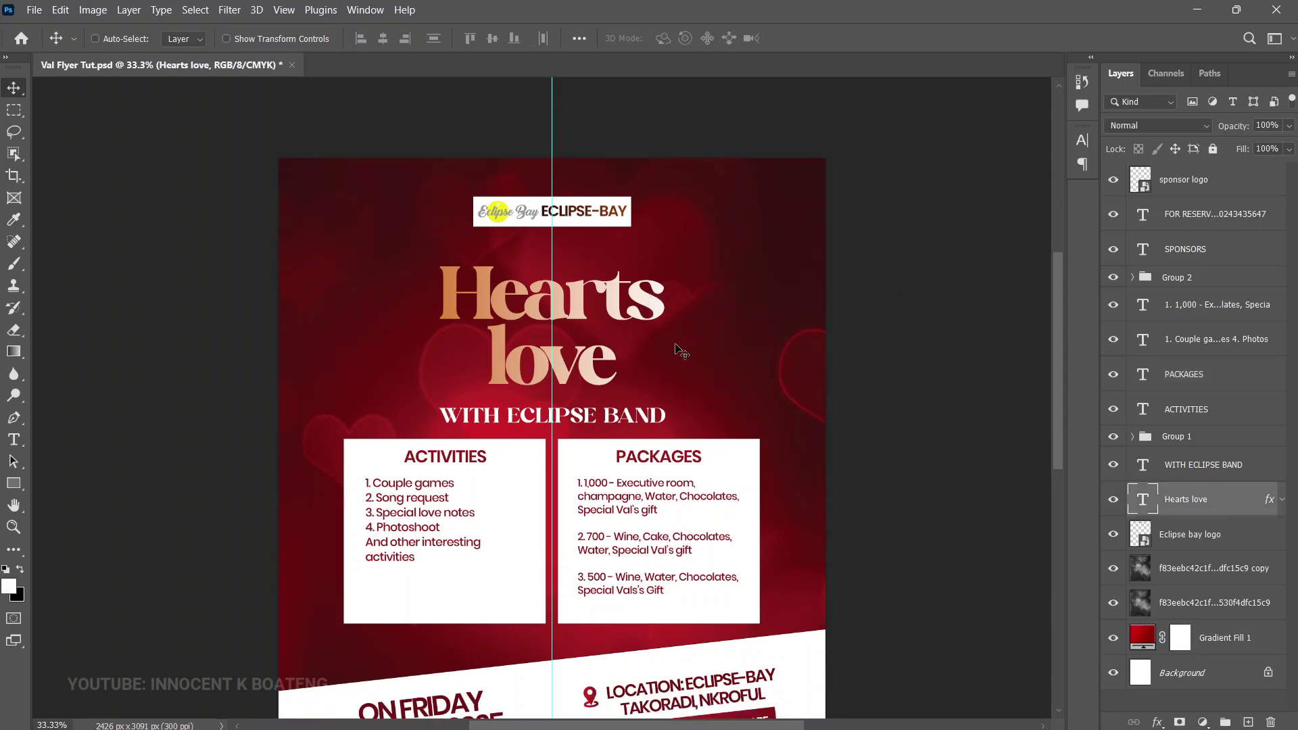
Step: Add placeholder text beside the word "love" in the Hugh is Life Personal Use Italic font
{"action": "key", "text": "t"}
{"action": "left_click", "coordinate": [676, 343]}
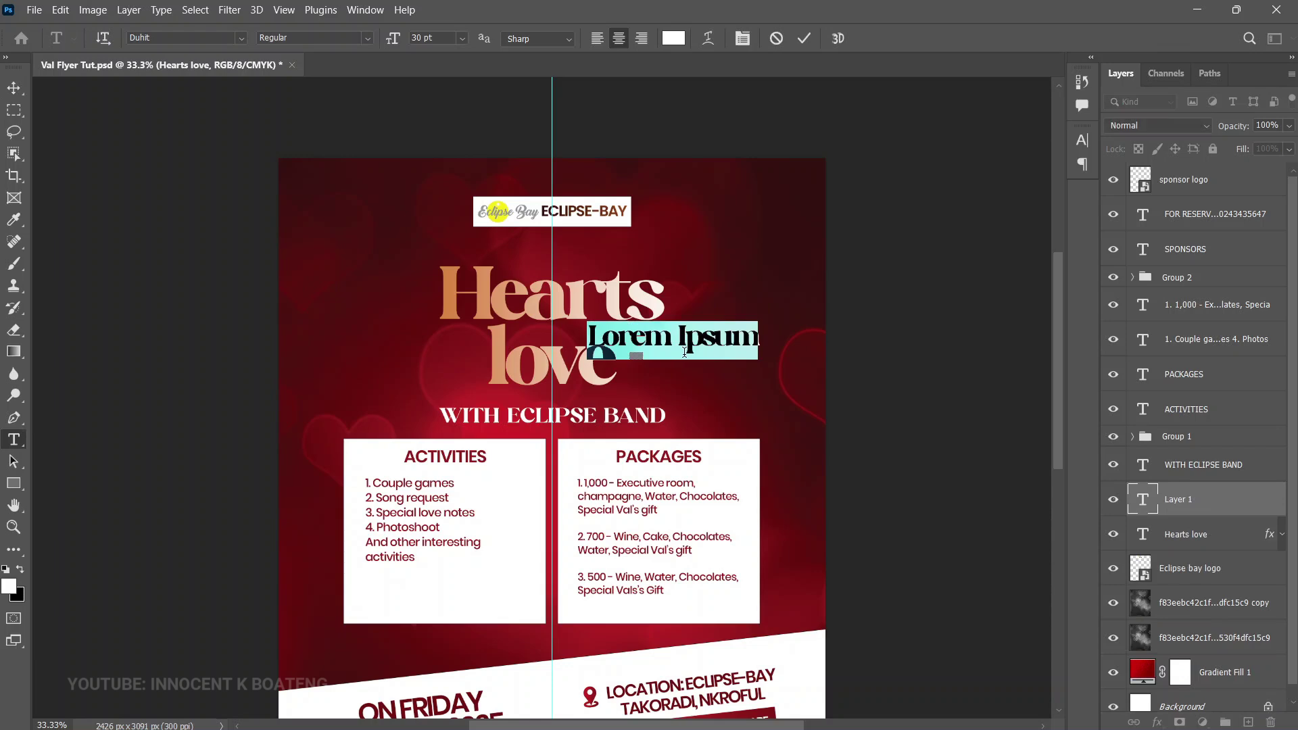
{"action": "left_click", "coordinate": [188, 38]}
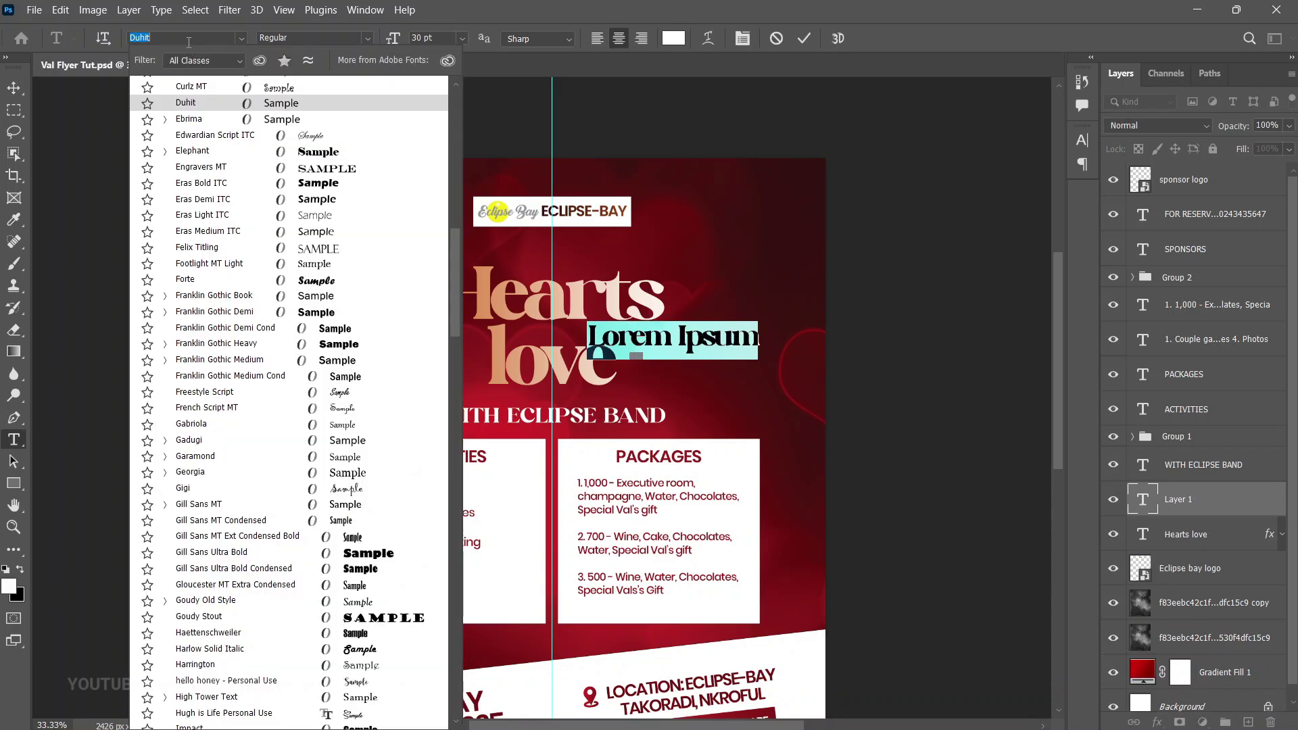
{"action": "type", "text": "hugh"}
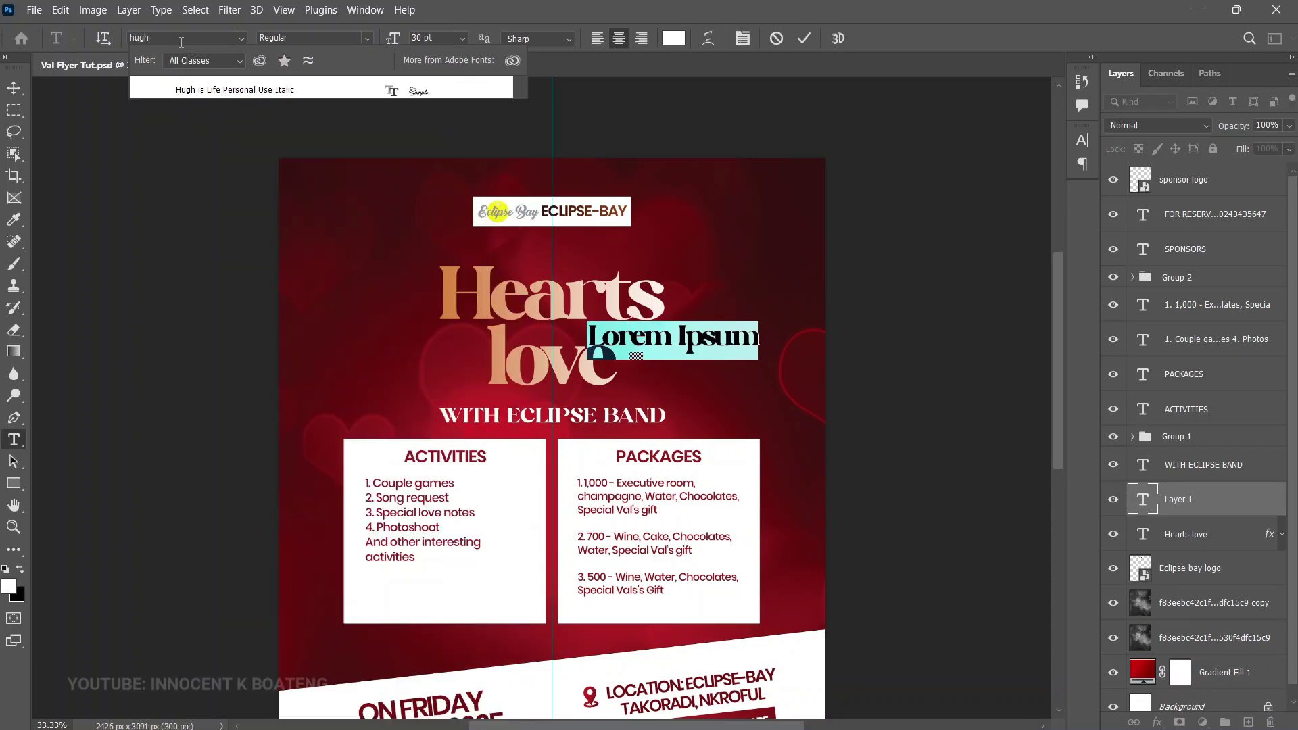
{"action": "left_click", "coordinate": [219, 83]}
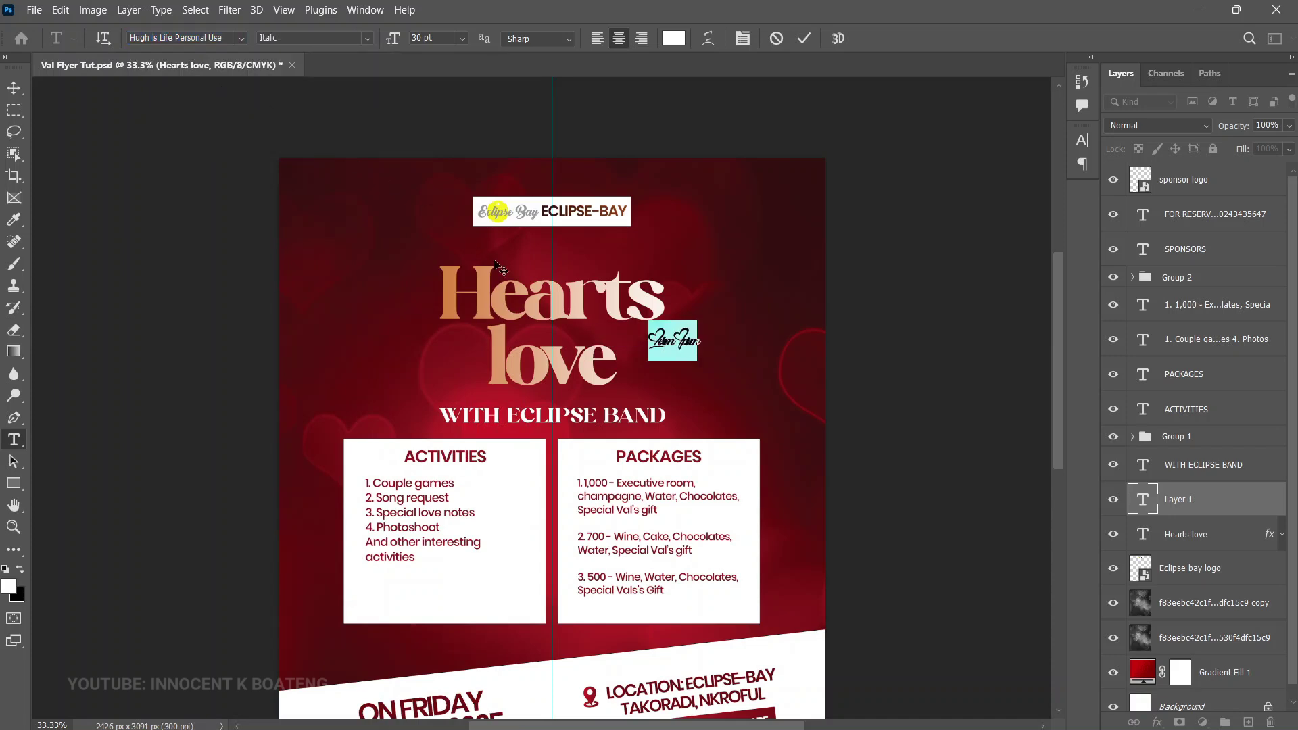
Step: Enlarge the script placeholder text to about 300% of its size
{"action": "left_click", "coordinate": [13, 88]}
{"action": "key", "text": "ctrl+t"}
{"action": "left_click_drag", "start_coordinate": [701, 361], "coordinate": [808, 441]}
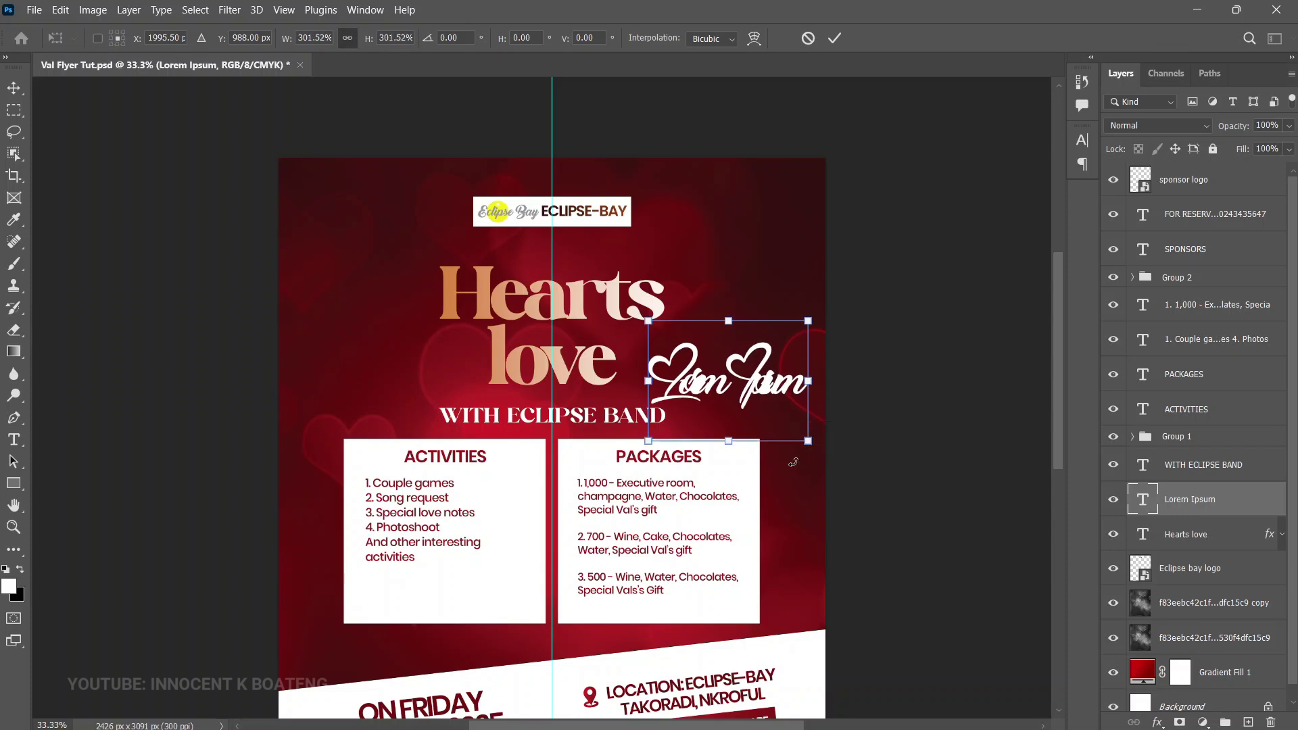
{"action": "key", "text": "Return"}
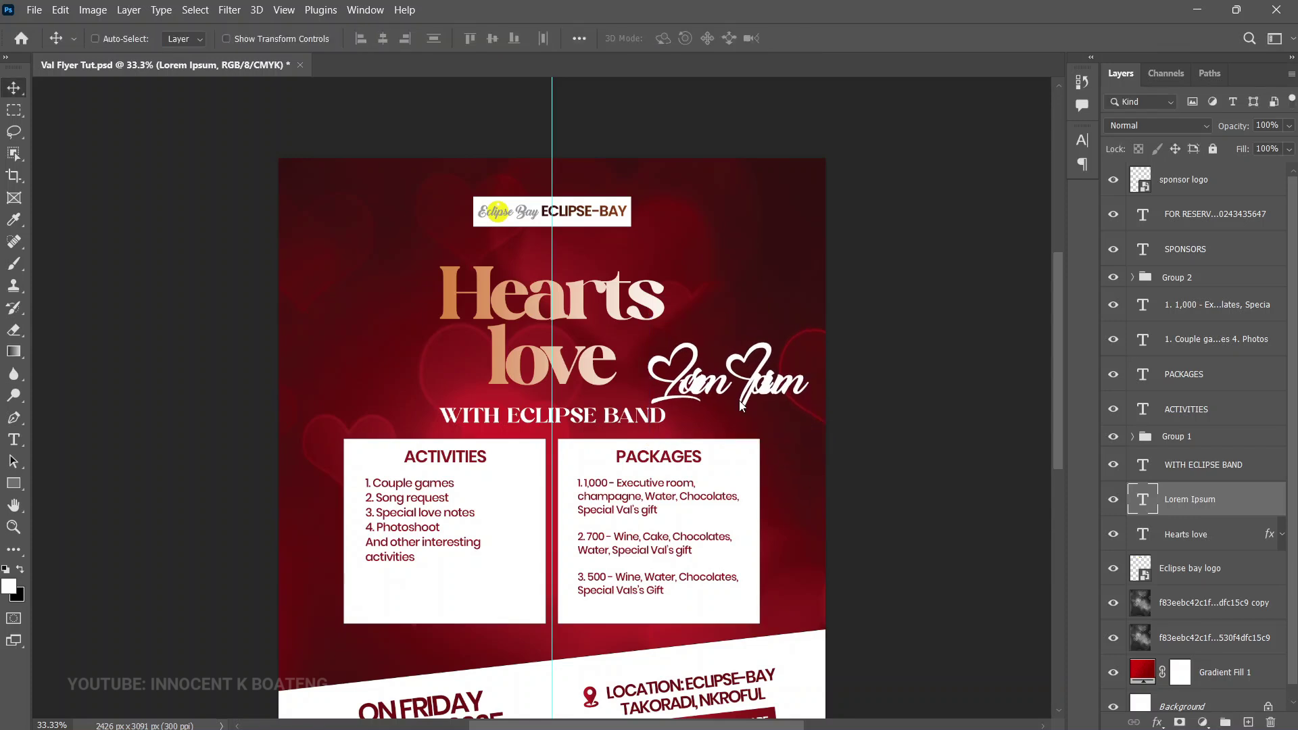
Step: Remove every character of the script placeholder text except the heart-shaped capital "L"
{"action": "key", "text": "t"}
{"action": "left_click_drag", "start_coordinate": [806, 384], "coordinate": [674, 386]}
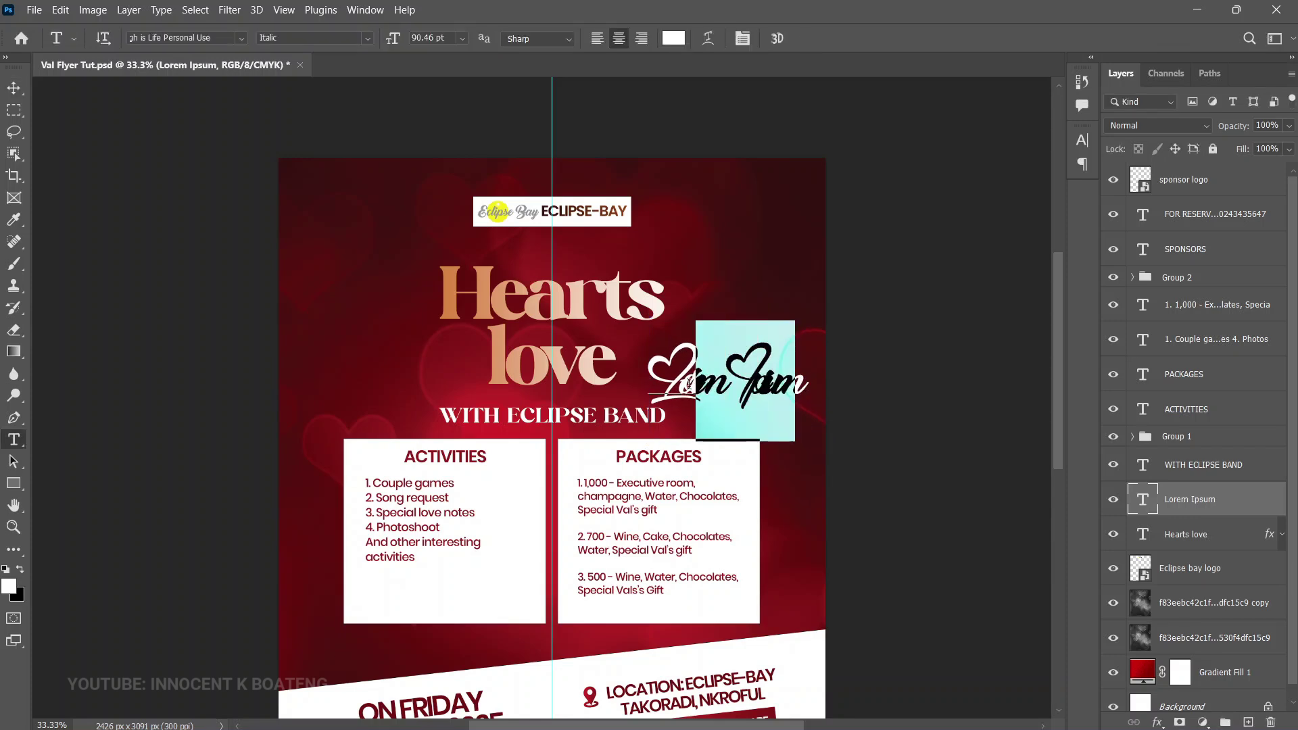
{"action": "left_click", "coordinate": [674, 386]}
{"action": "key", "text": "shift+End"}
{"action": "key", "text": "Delete"}
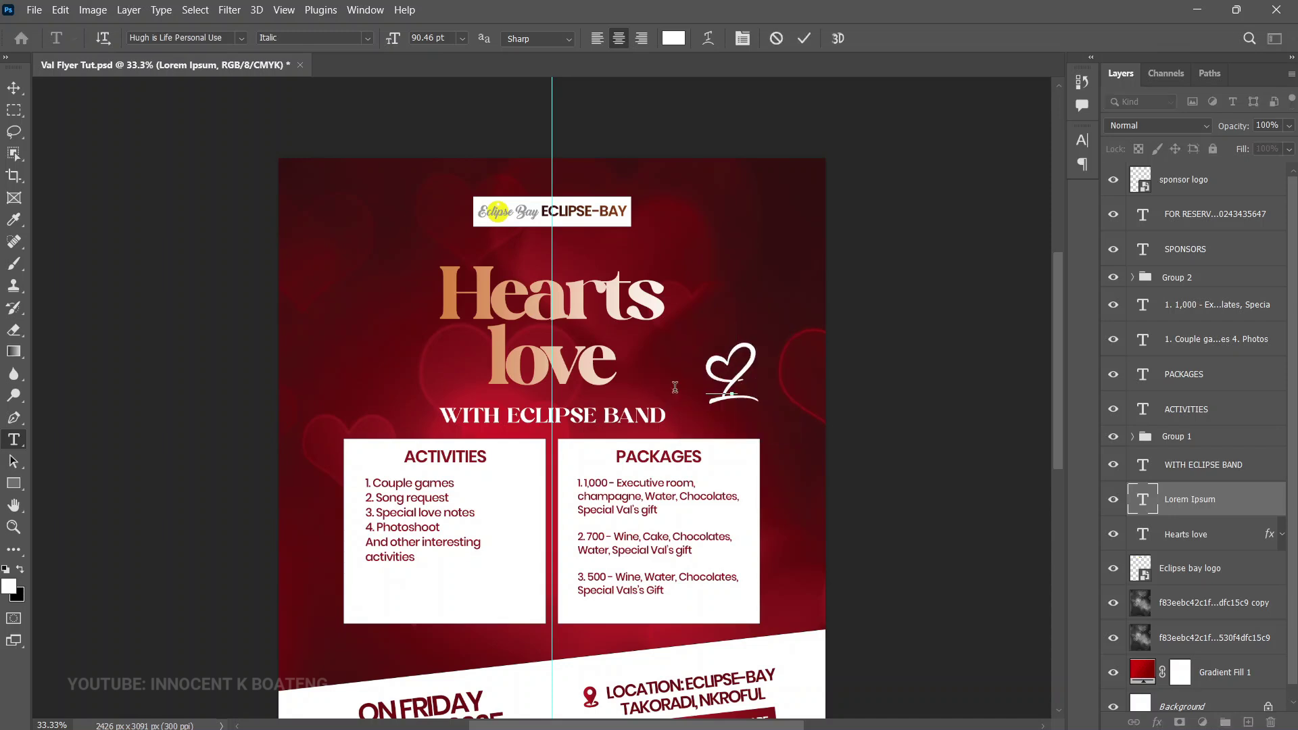
{"action": "key", "text": "ctrl+Return"}
{"action": "key", "text": "v"}
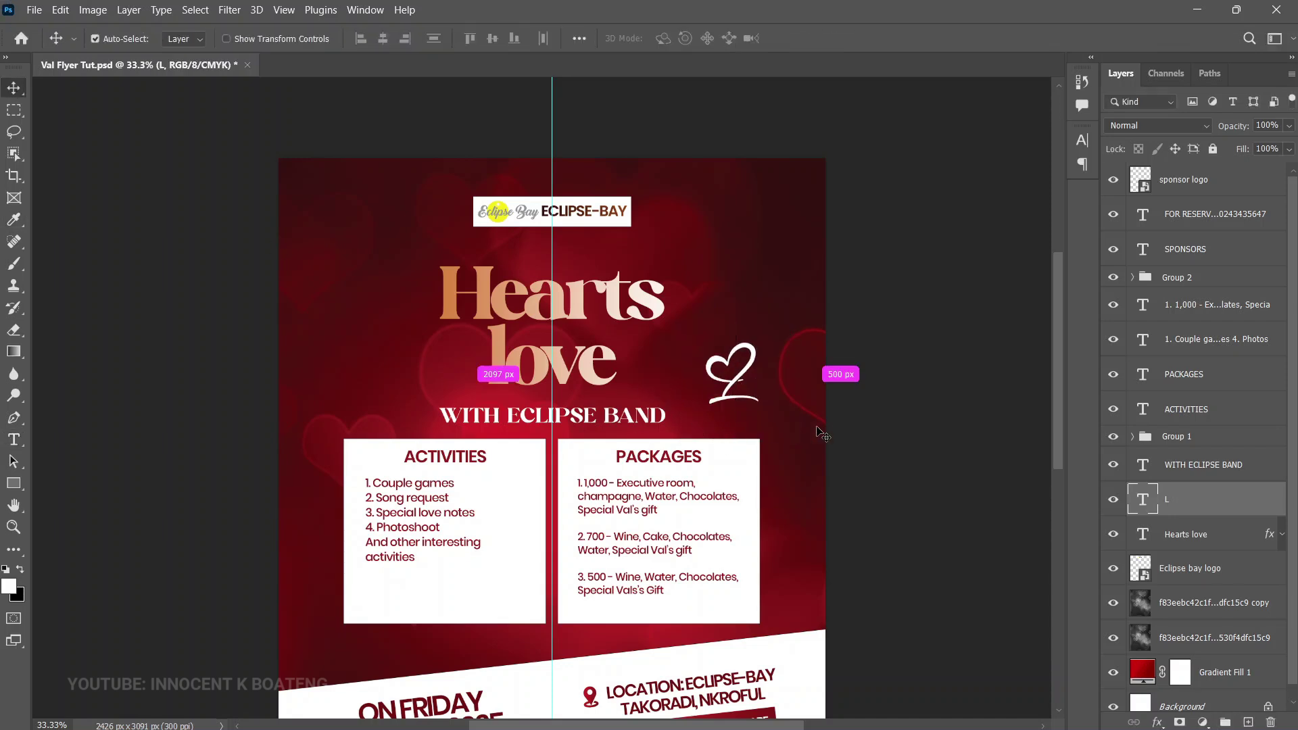
Step: Enlarge the heart-shaped "L" and place it directly after the word "love", overlapping the end of "Hearts"
{"action": "key", "text": "ctrl+t"}
{"action": "left_click_drag", "start_coordinate": [705, 323], "coordinate": [663, 226]}
{"action": "left_click_drag", "start_coordinate": [729, 366], "coordinate": [680, 402]}
{"action": "key", "text": "Return"}
Step: Rasterize the type layer of the heart-shaped "L"
{"action": "scroll", "coordinate": [680, 401], "scroll_direction": "up", "scroll_amount": 1}
{"action": "right_click", "coordinate": [1182, 493]}
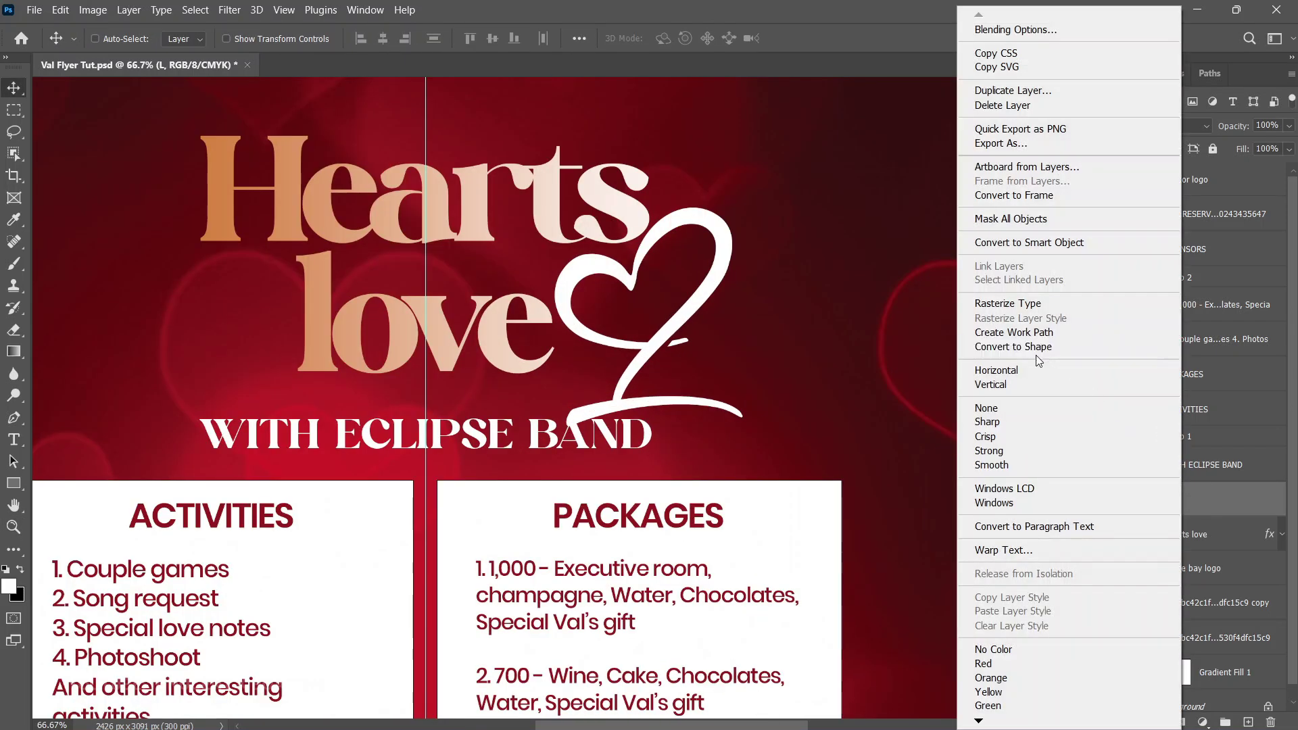
{"action": "left_click", "coordinate": [1007, 304]}
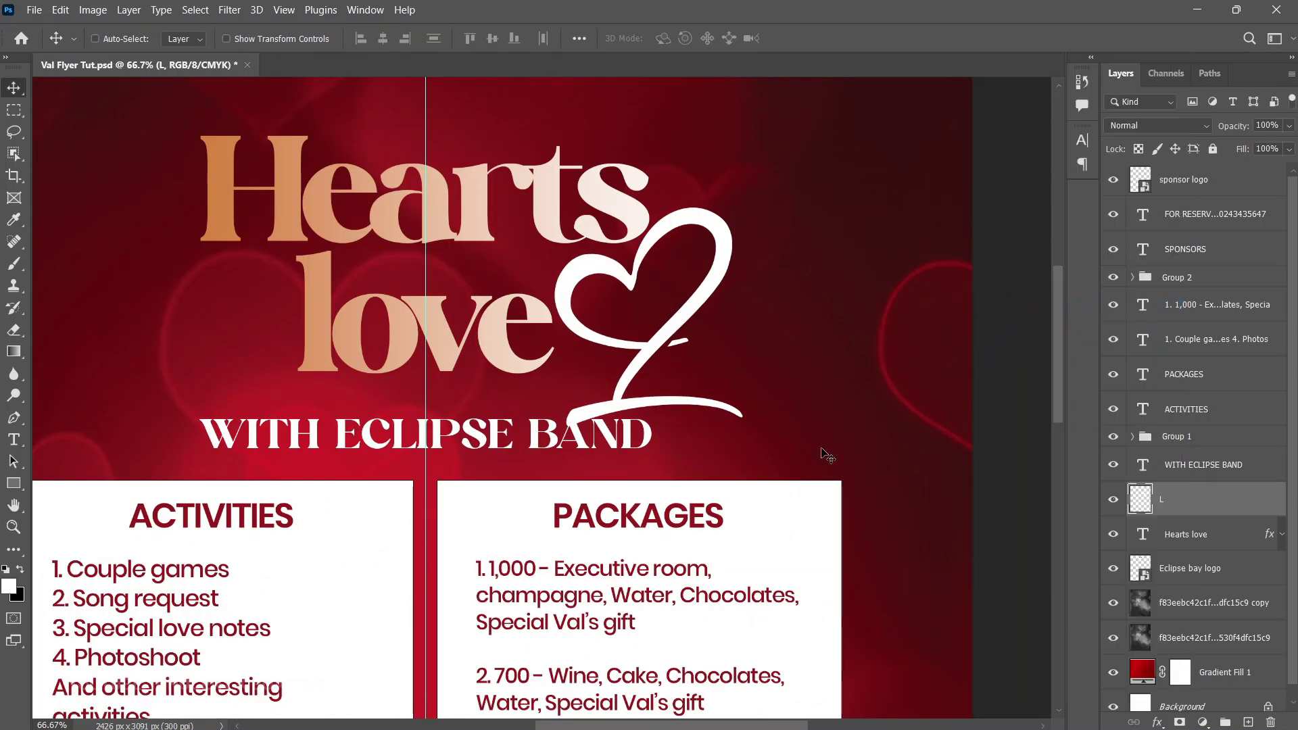
Step: Outline the horizontal base stroke of the heart-shaped "L" with the Polygonal Lasso, delete it and deselect
{"action": "left_click", "coordinate": [714, 400]}
{"action": "left_click", "coordinate": [713, 409]}
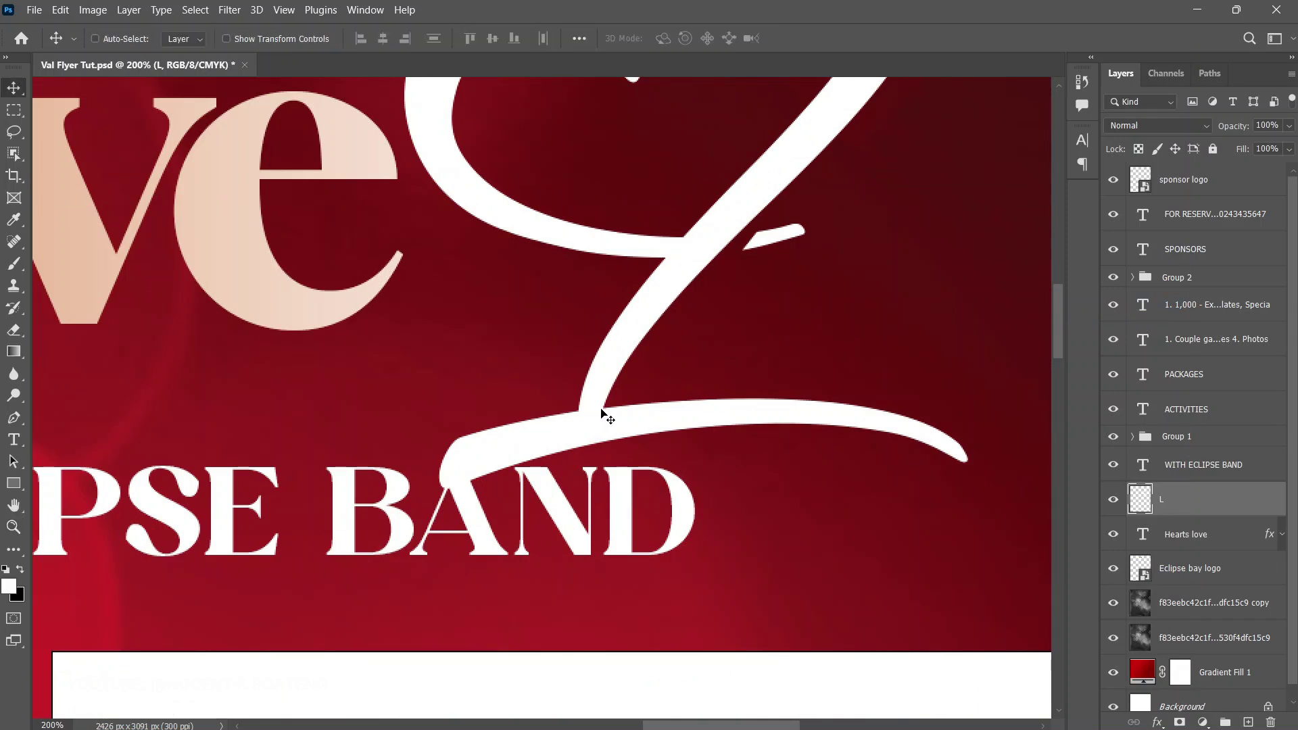
{"action": "left_click", "coordinate": [14, 132]}
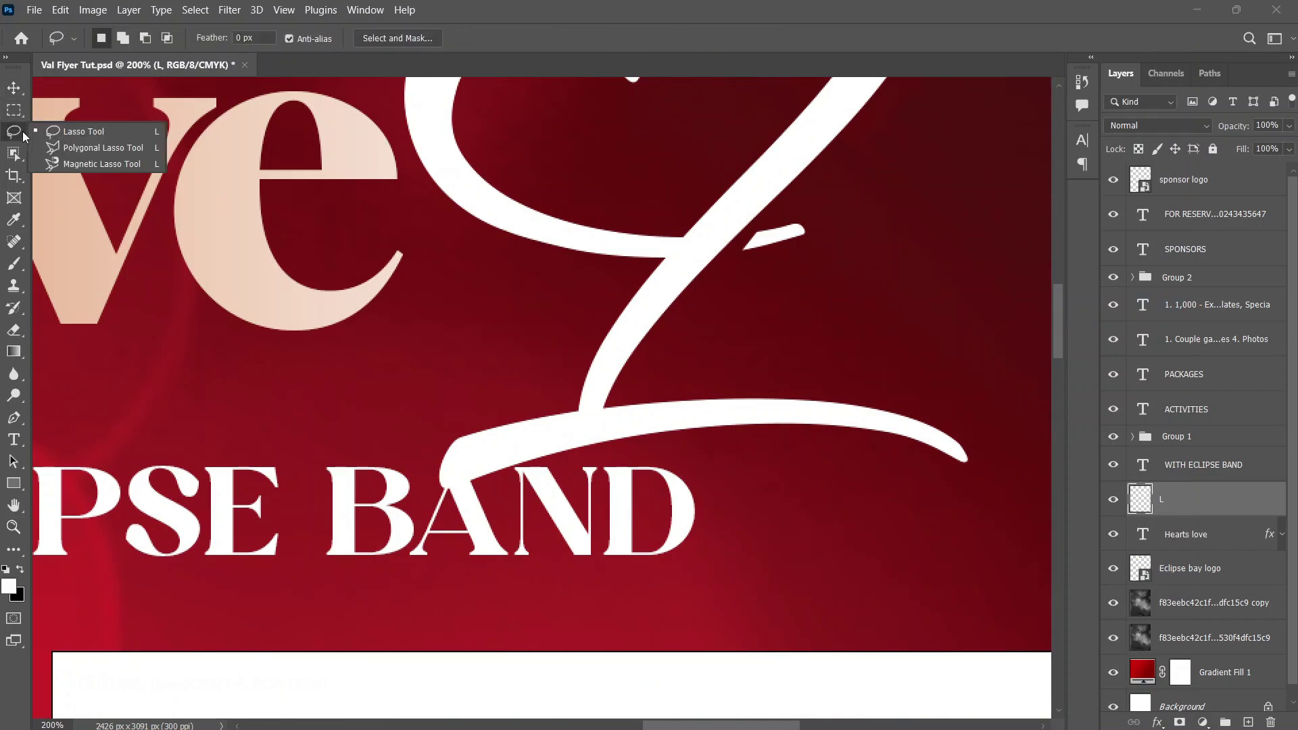
{"action": "left_click", "coordinate": [103, 148]}
{"action": "left_click", "coordinate": [543, 407]}
{"action": "left_click", "coordinate": [579, 410]}
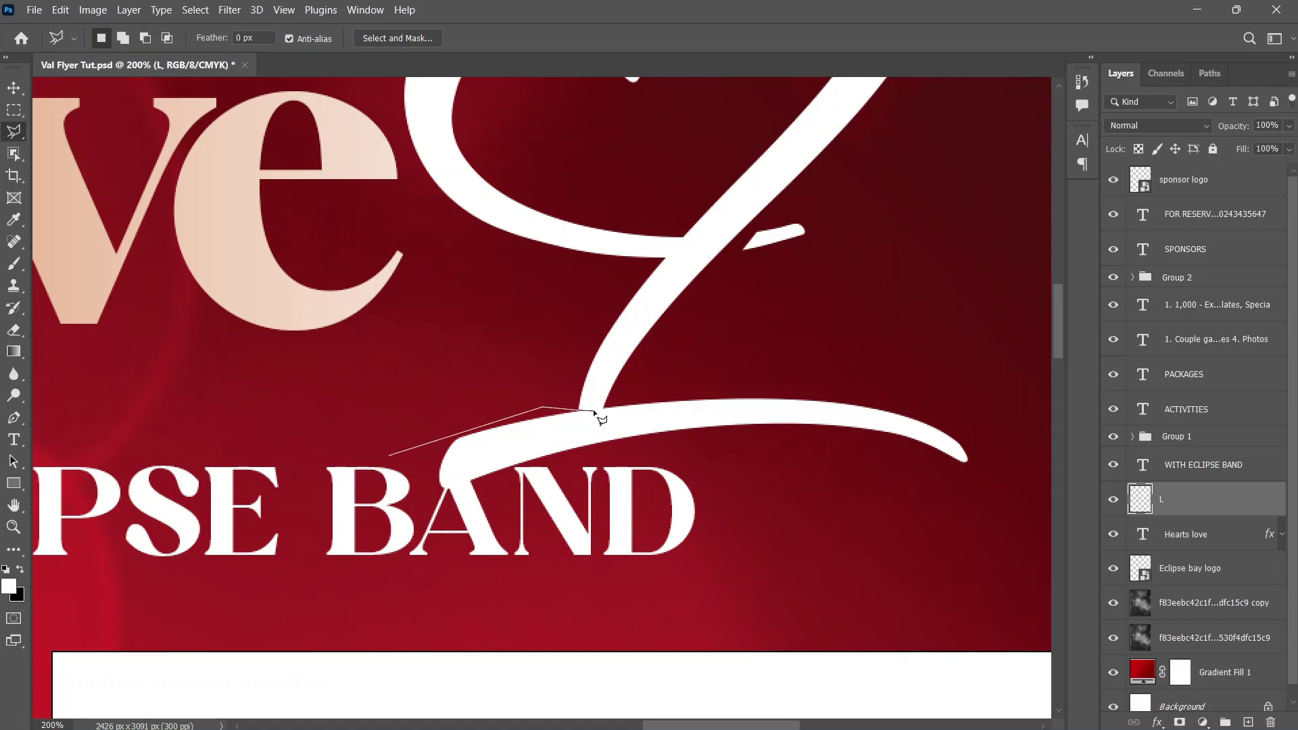
{"action": "left_click", "coordinate": [607, 408]}
{"action": "left_click", "coordinate": [839, 356]}
{"action": "left_click", "coordinate": [1006, 374]}
{"action": "left_click", "coordinate": [1026, 493]}
{"action": "left_click", "coordinate": [931, 596]}
{"action": "left_click", "coordinate": [417, 578]}
{"action": "left_click", "coordinate": [363, 554]}
{"action": "left_click", "coordinate": [392, 462]}
{"action": "key", "text": "Delete"}
{"action": "key", "text": "ctrl+d"}
{"action": "key", "text": "ctrl+minus"}
{"action": "key", "text": "ctrl+minus"}
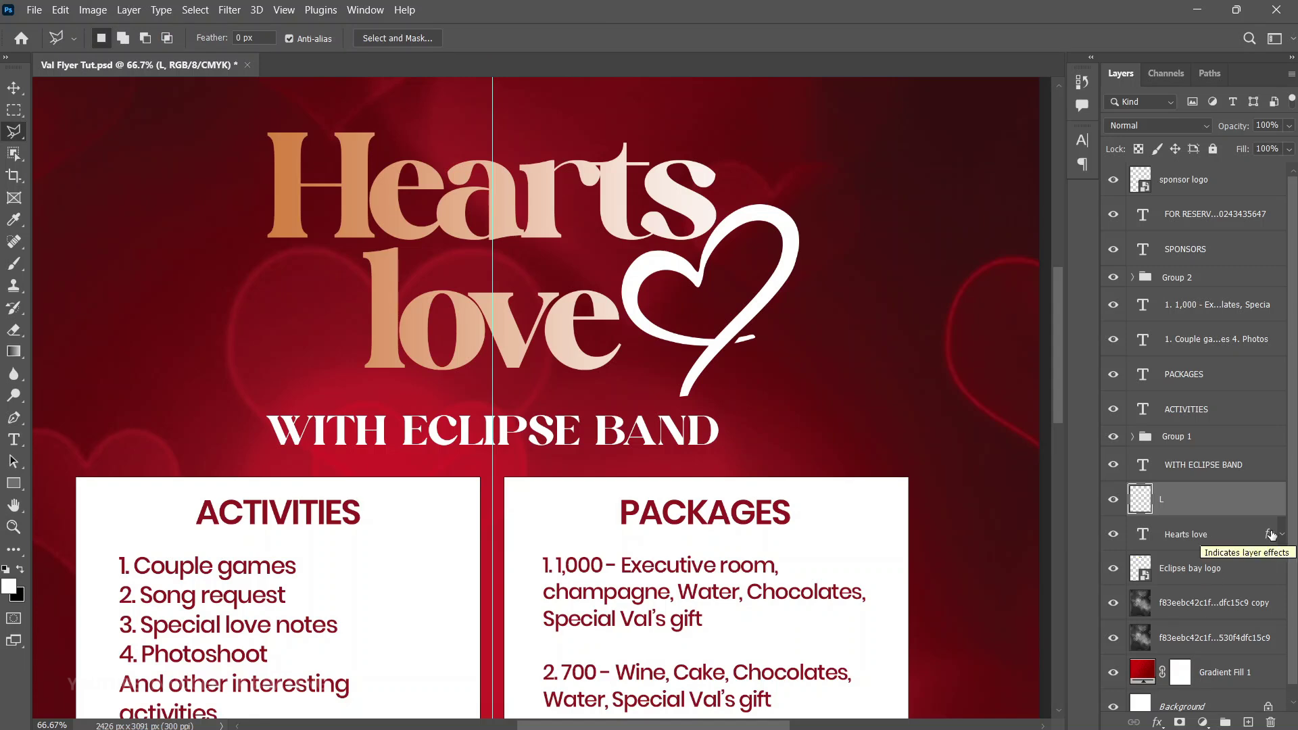
Step: Copy the gradient overlay effect from the "Hearts love" layer onto the heart layer "L" and collapse its effects list
{"action": "left_click_drag", "start_coordinate": [1270, 534], "coordinate": [1267, 509]}
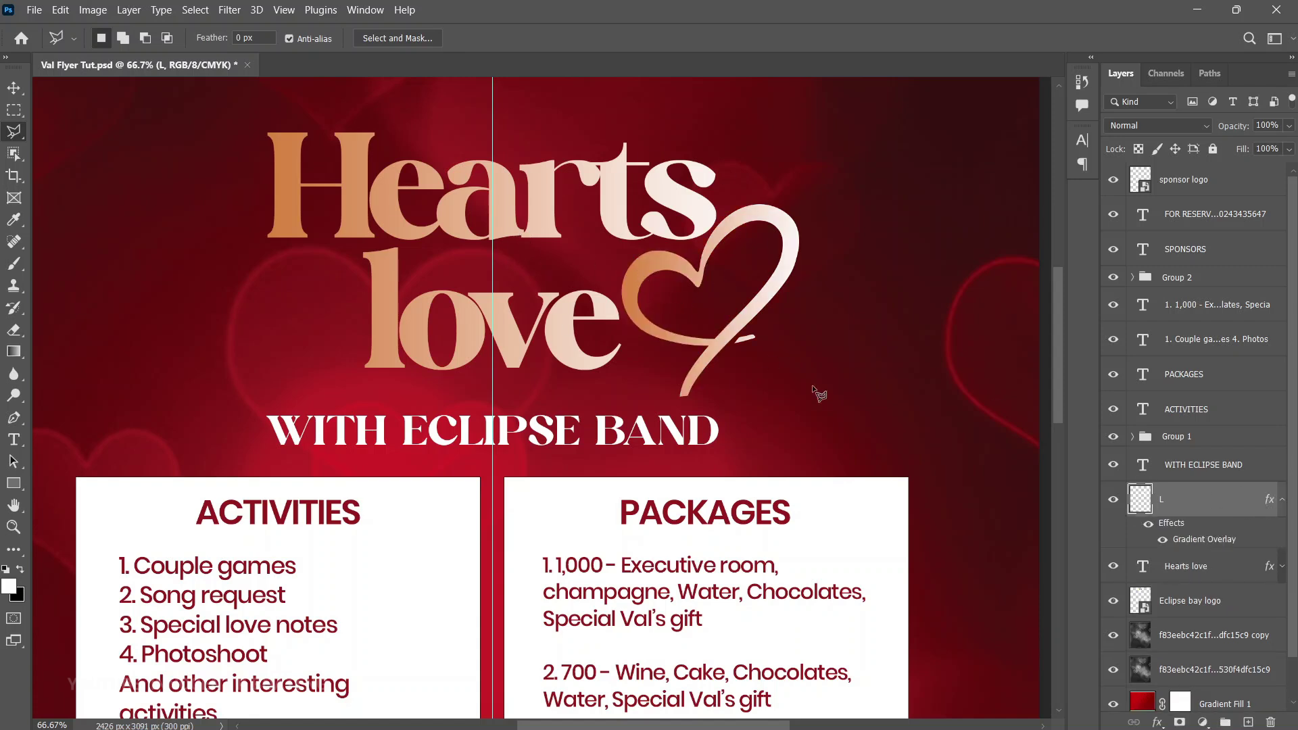
{"action": "scroll", "coordinate": [818, 394], "scroll_direction": "up", "scroll_amount": 1}
{"action": "left_click", "coordinate": [1282, 500]}
Step: Add the text "AND" in white Poppins SemiBold over the gradient heart
{"action": "key", "text": "t"}
{"action": "left_click", "coordinate": [682, 334]}
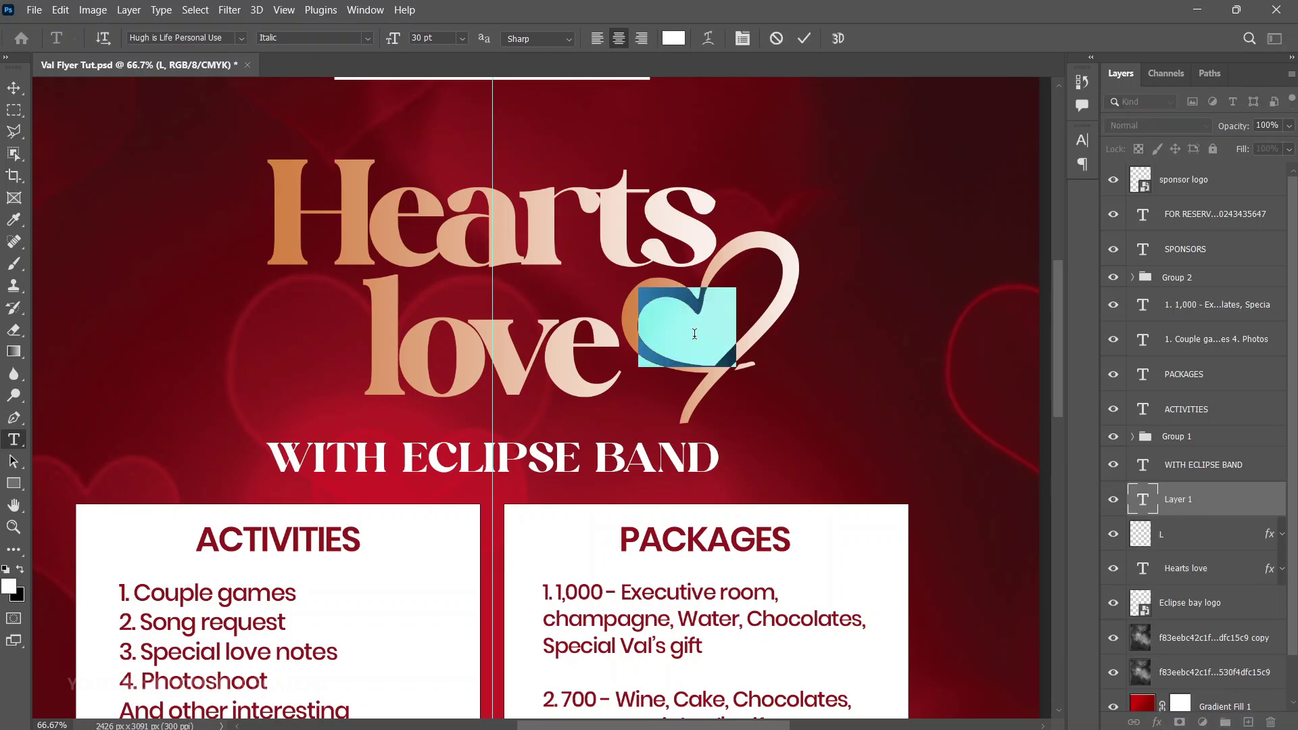
{"action": "left_click", "coordinate": [169, 40]}
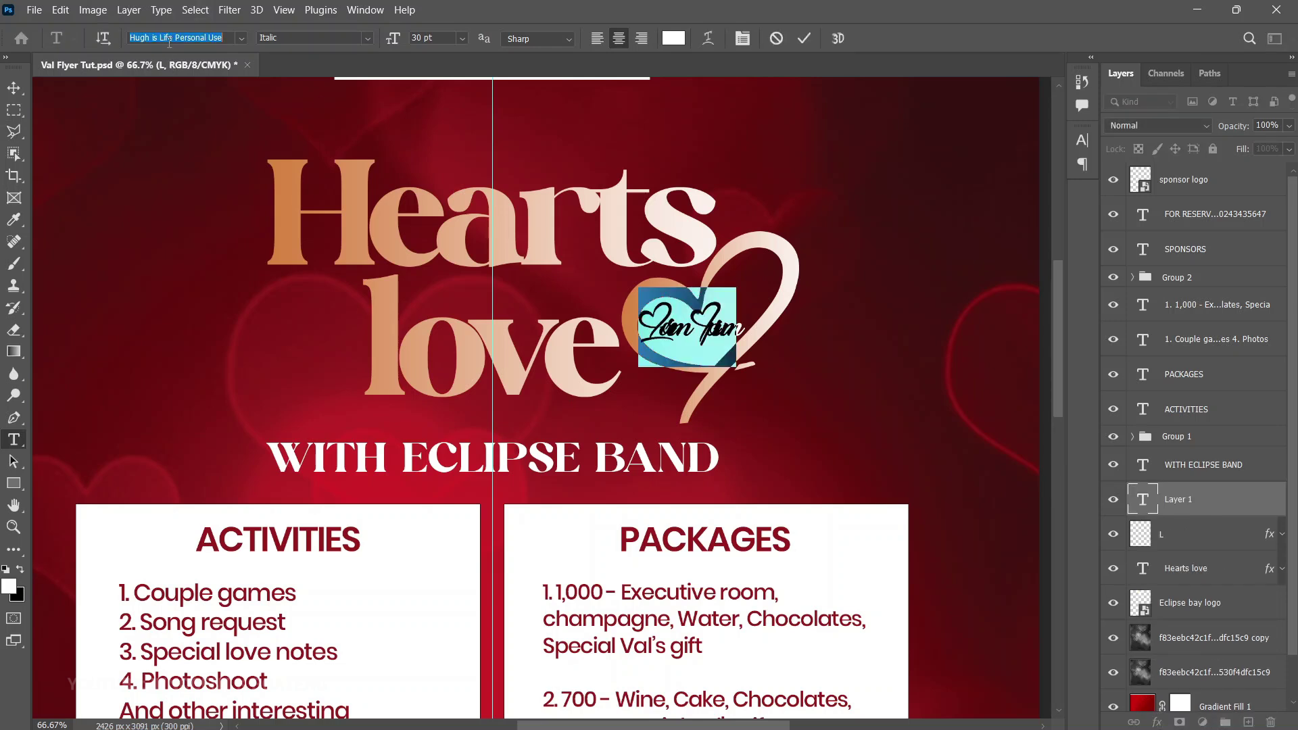
{"action": "type", "text": "Poppins"}
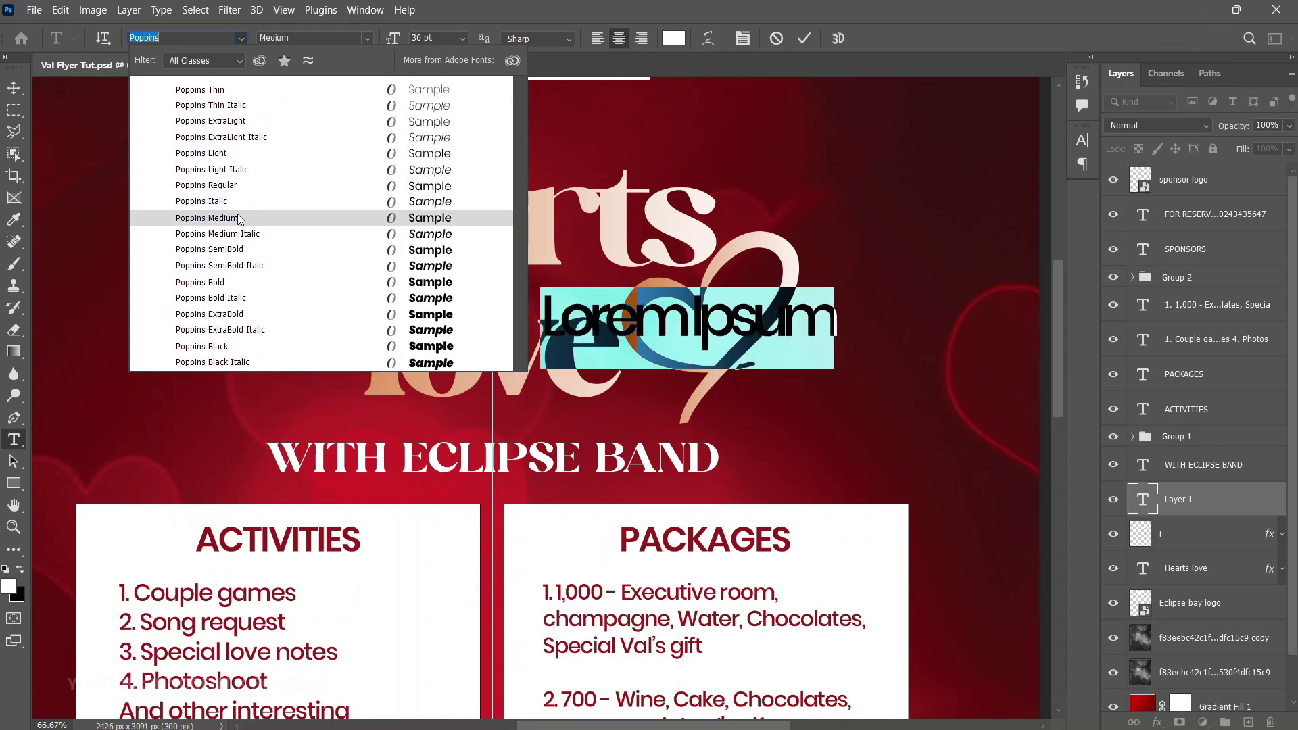
{"action": "left_click", "coordinate": [240, 246]}
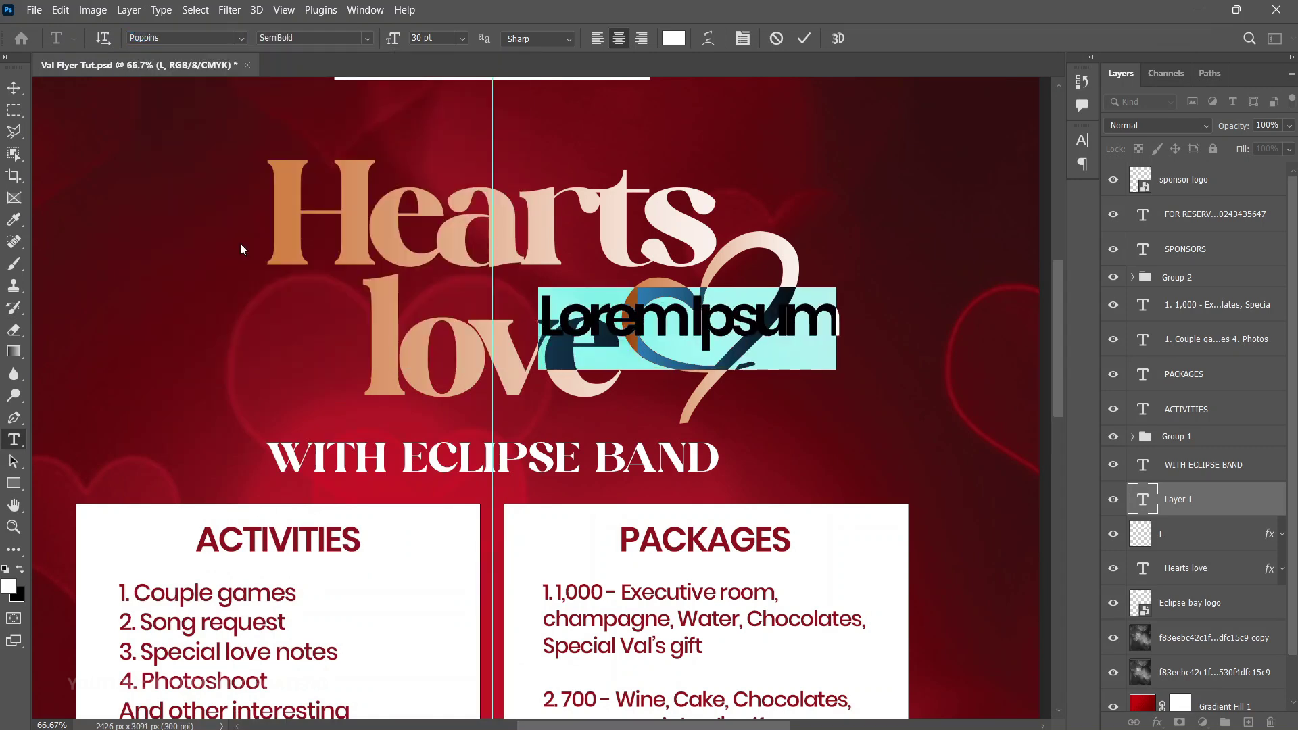
{"action": "type", "text": "AND"}
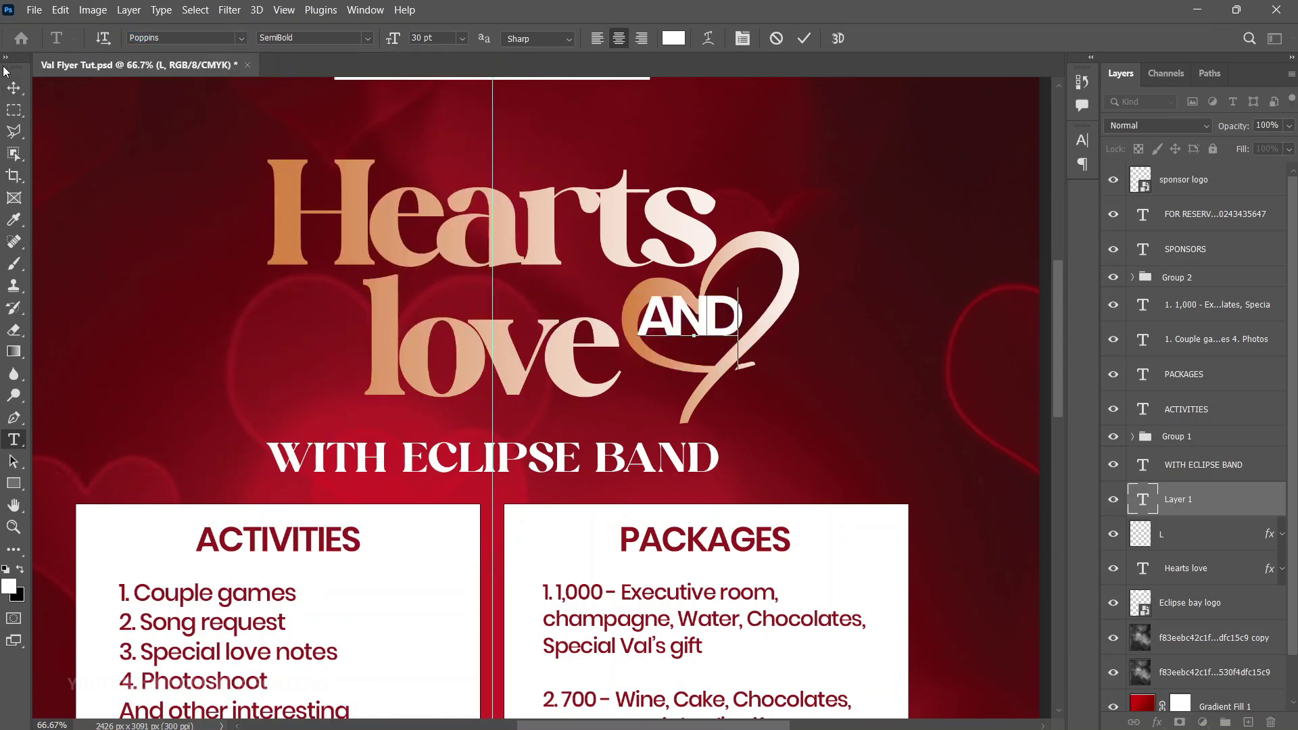
{"action": "key", "text": "ctrl+Return"}
Step: Scale "AND" down to about 15 pt and place it inside the gradient heart
{"action": "key", "text": "v"}
{"action": "key", "text": "ctrl+t"}
{"action": "left_click_drag", "start_coordinate": [743, 289], "coordinate": [752, 333]}
{"action": "key", "text": "Return"}
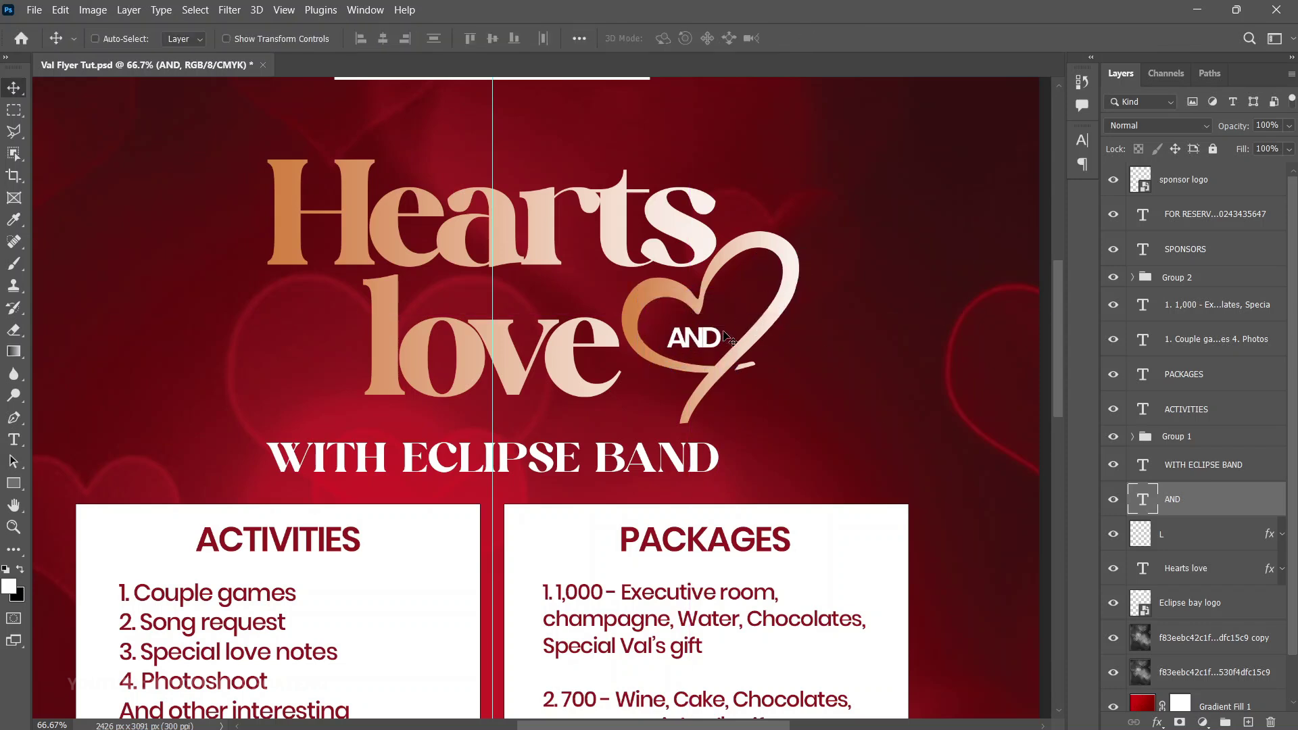
Step: Set the tracking of "AND" to -60 and scale it down slightly to about 14 pt inside the heart
{"action": "double_click", "coordinate": [703, 343]}
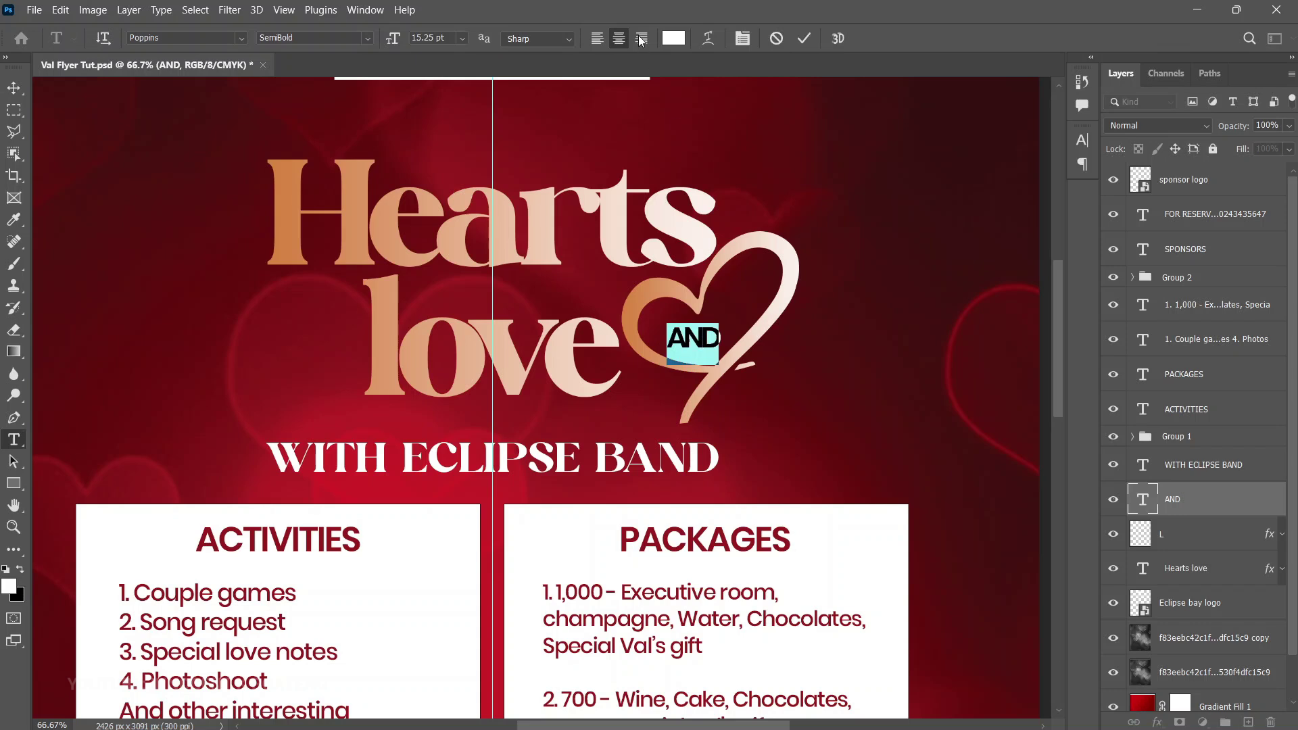
{"action": "left_click", "coordinate": [743, 38]}
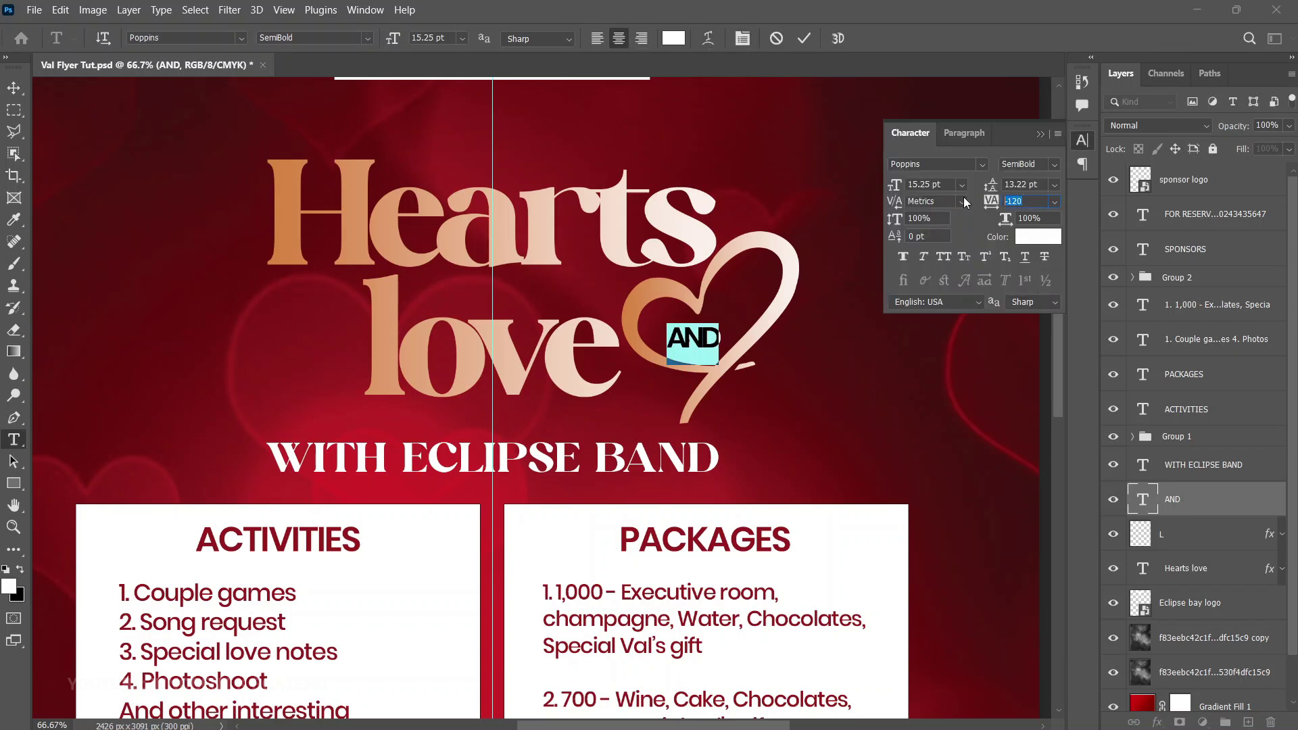
{"action": "type", "text": "-"}
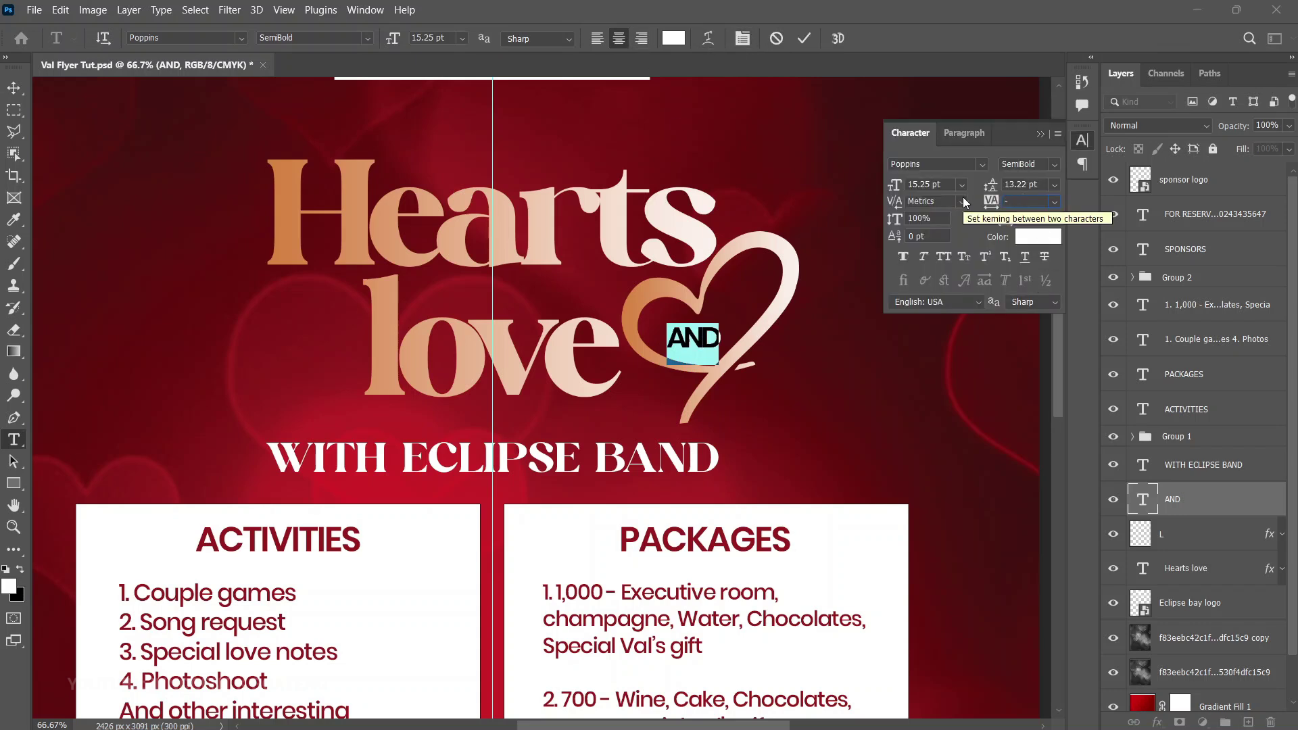
{"action": "type", "text": "60"}
{"action": "key", "text": "Return"}
{"action": "key", "text": "ctrl+Return"}
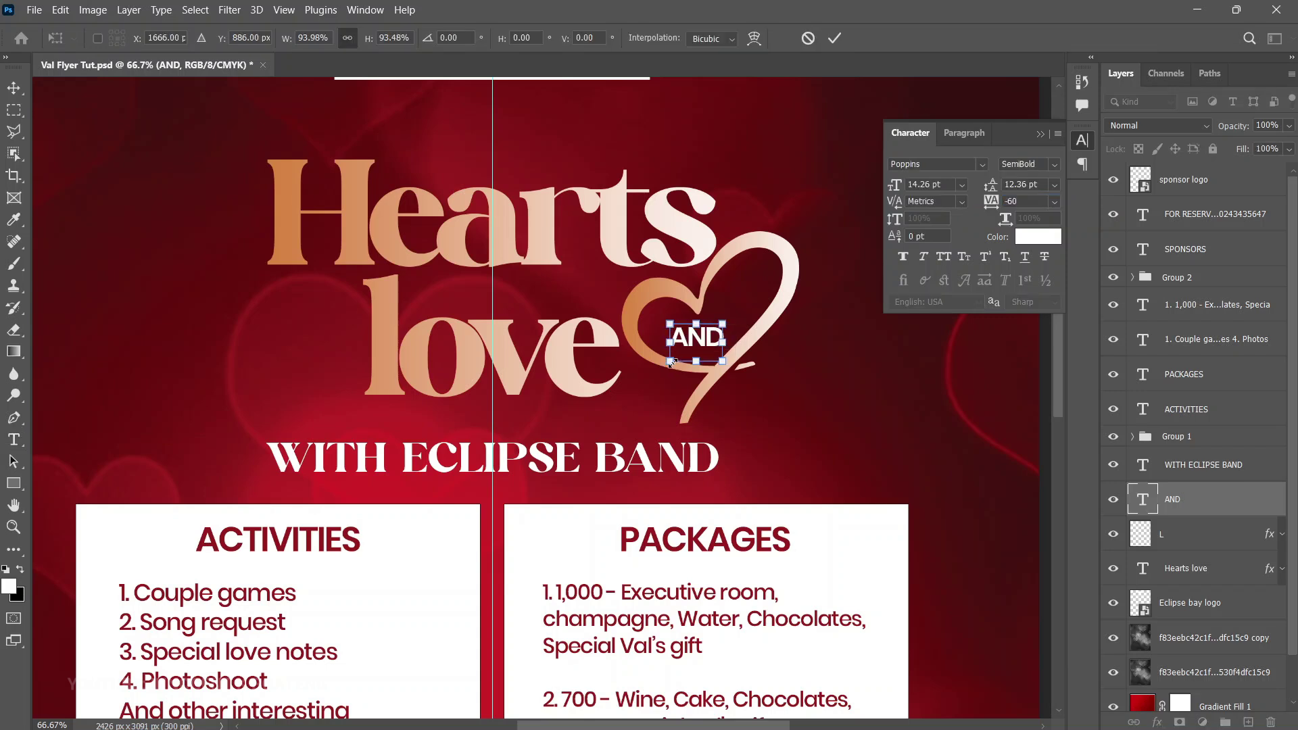
{"action": "key", "text": "v"}
Step: Place the glossy pink heart image from the Valentine flyer resources folder into the flyer as an embedded object
{"action": "key", "text": "ctrl+minus"}
{"action": "key", "text": "ctrl+minus"}
{"action": "key", "text": "ctrl+minus"}
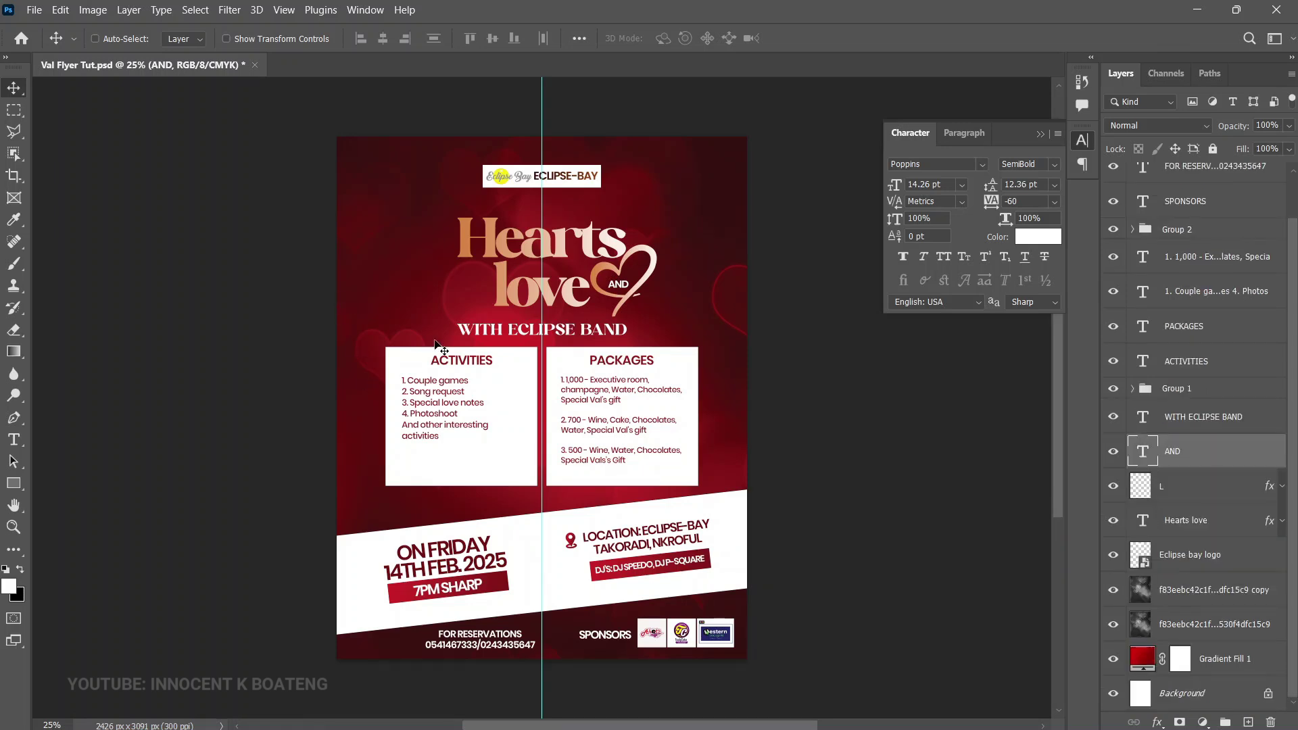
{"action": "left_click", "coordinate": [29, 12]}
{"action": "left_click", "coordinate": [161, 313]}
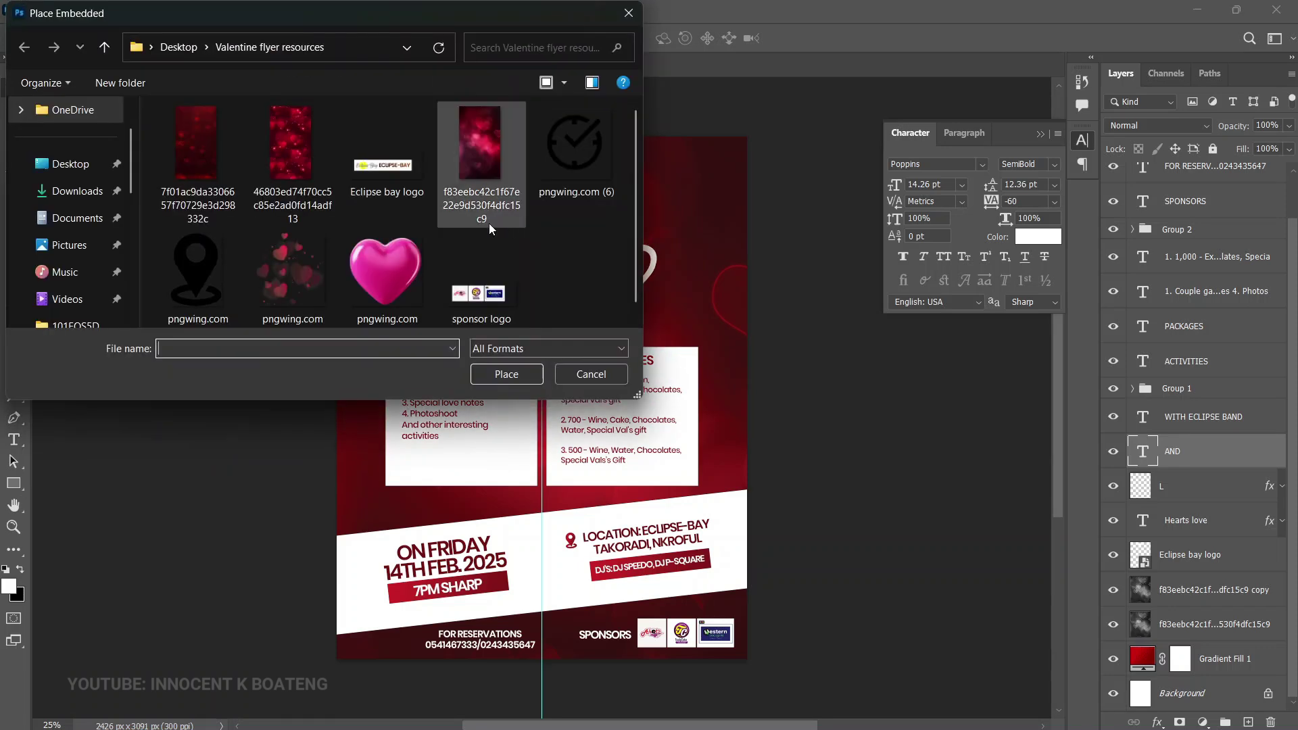
{"action": "double_click", "coordinate": [392, 276]}
{"action": "key", "text": "Return"}
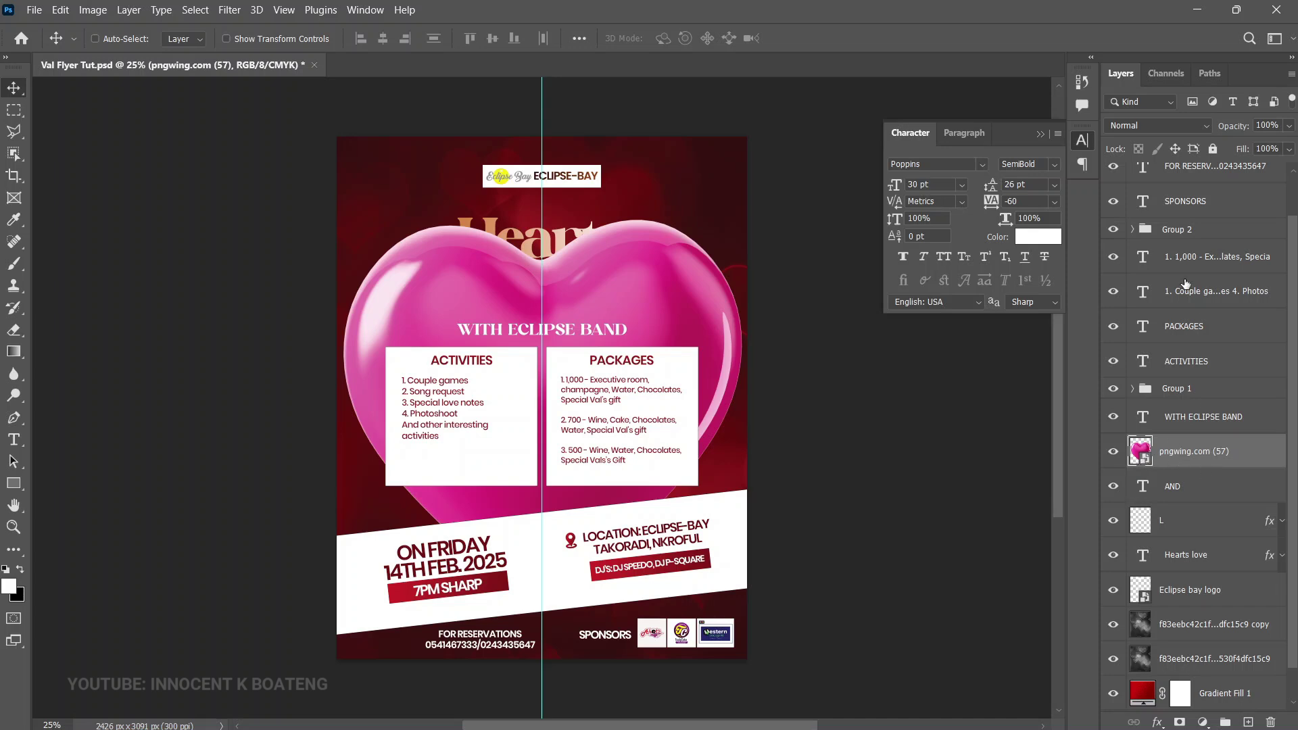
Step: Bring the pink heart layer to the very top of the layer stack, above the sponsor logo
{"action": "key", "text": "ctrl+]"}
{"action": "key", "text": "ctrl+]"}
{"action": "key", "text": "ctrl+]"}
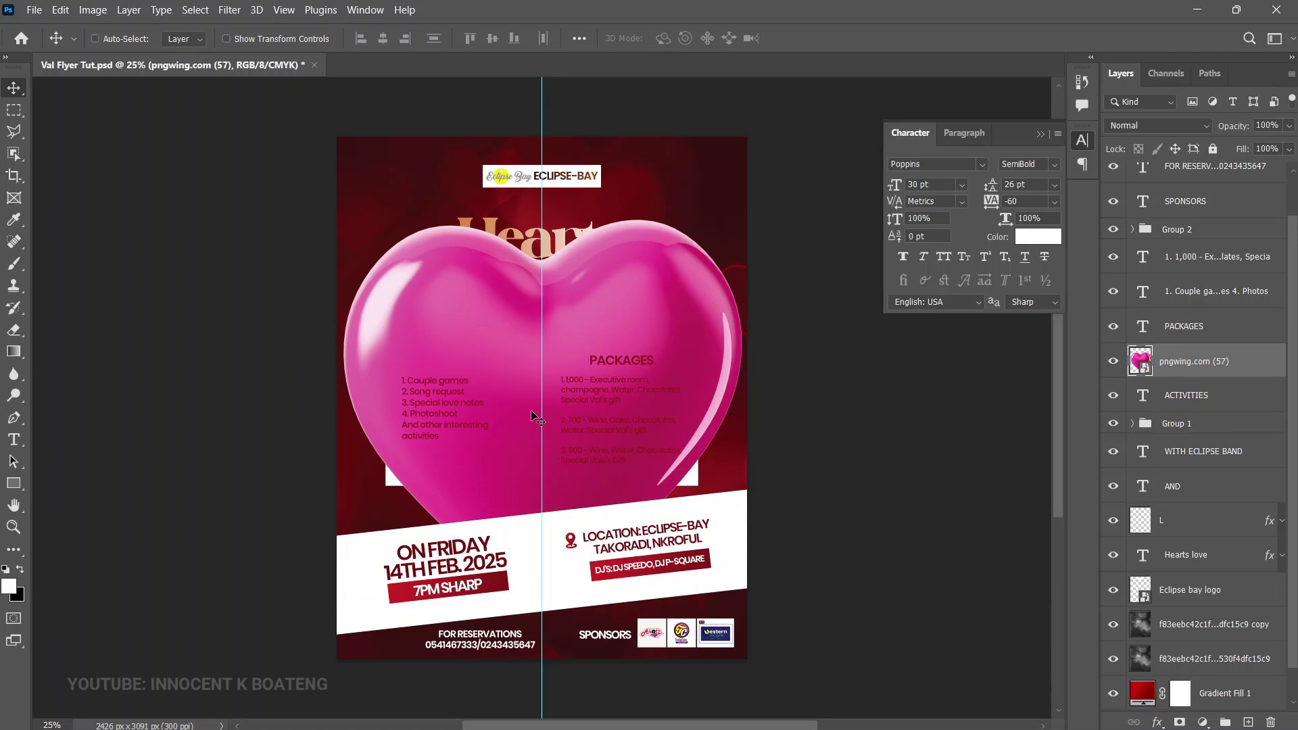
{"action": "key", "text": "ctrl+]"}
{"action": "key", "text": "ctrl+]"}
{"action": "key", "text": "ctrl+]"}
{"action": "key", "text": "ctrl+]"}
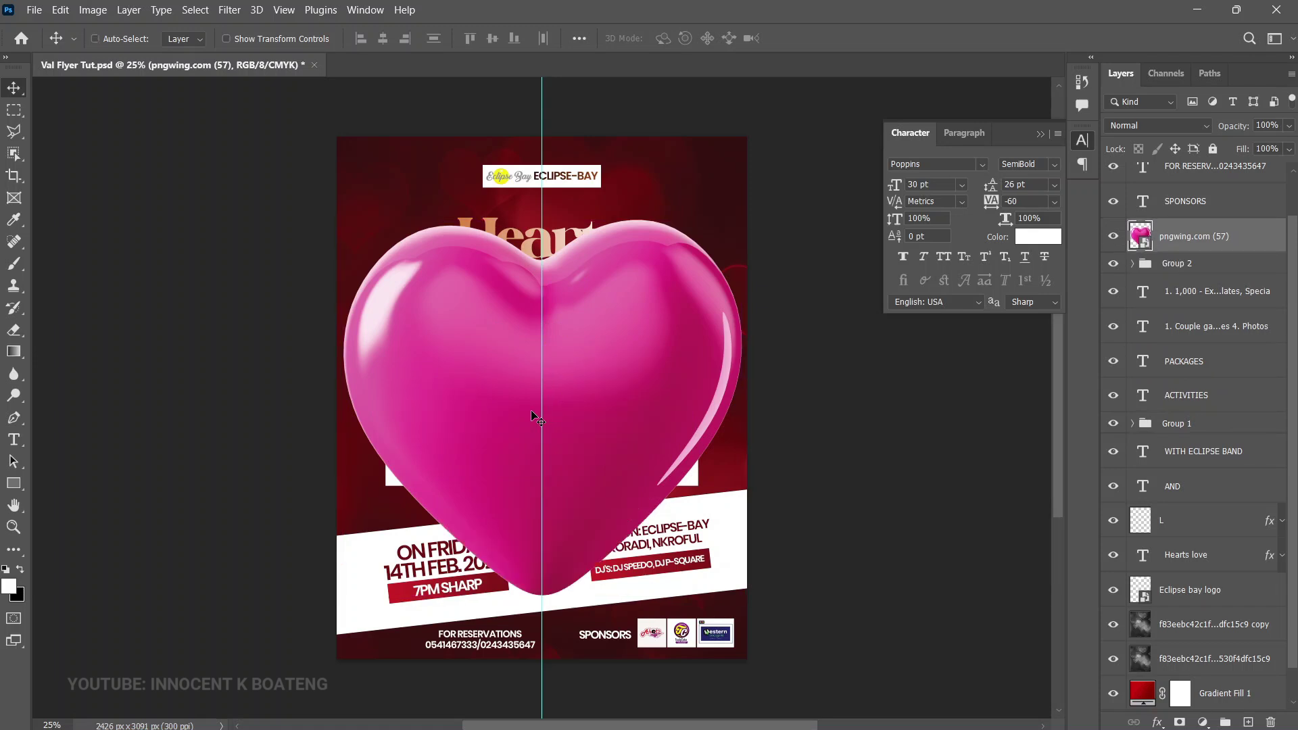
{"action": "key", "text": "ctrl+]"}
{"action": "key", "text": "ctrl+]"}
{"action": "key", "text": "ctrl+]"}
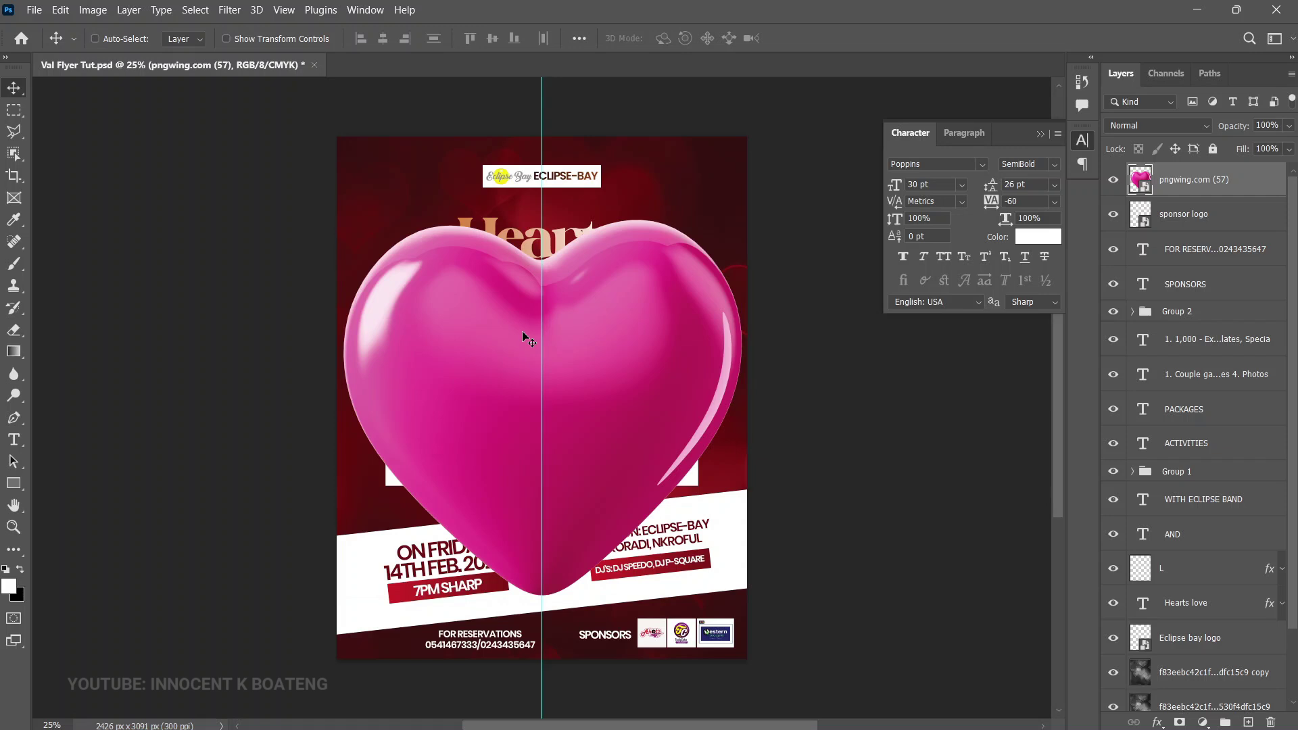
Step: Scale the pink heart down to about 6% and position it over the upper-left corner of the ACTIVITIES box
{"action": "key", "text": "ctrl+t"}
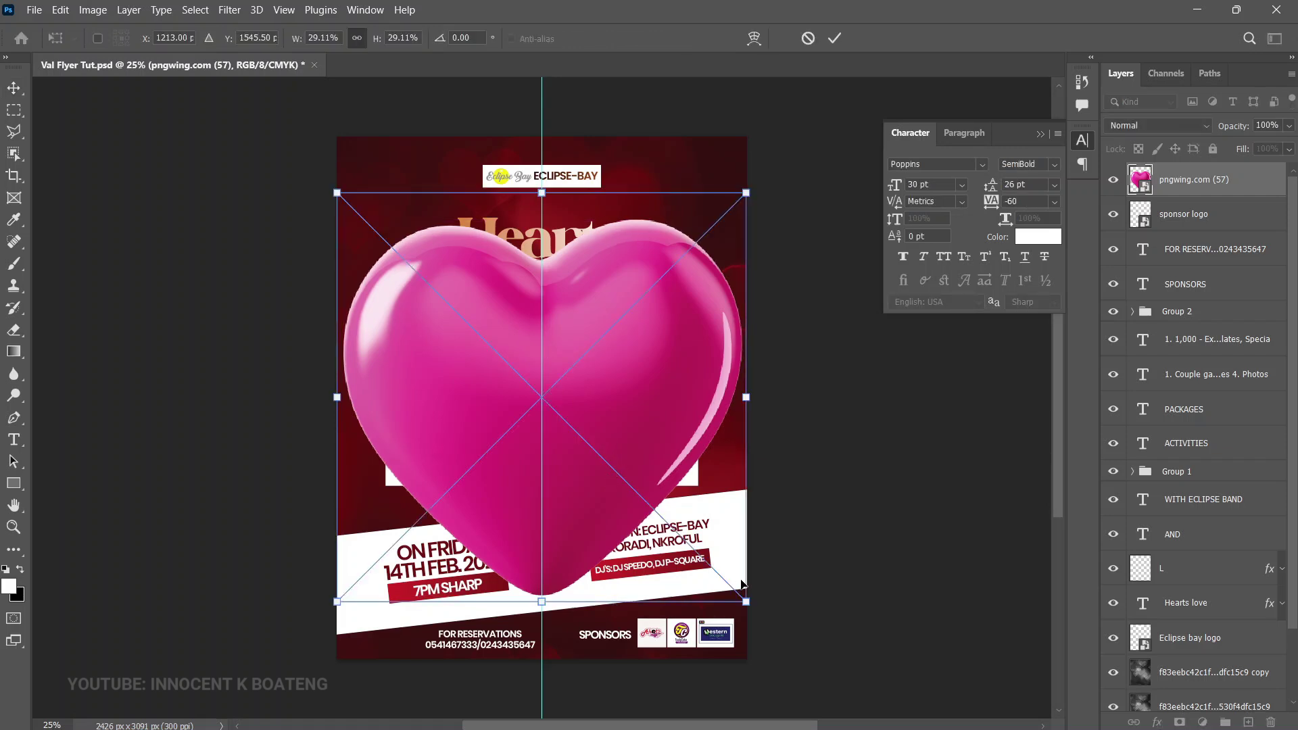
{"action": "left_click_drag", "start_coordinate": [738, 602], "coordinate": [428, 282]}
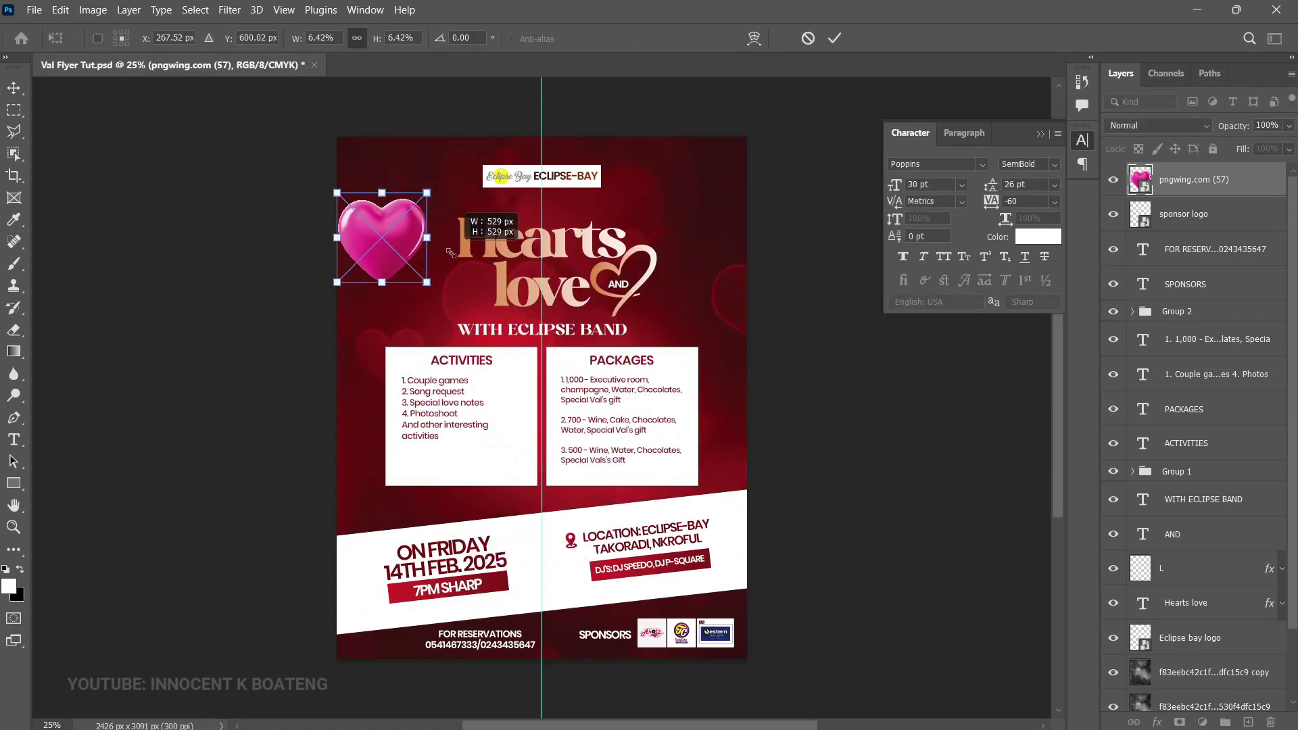
{"action": "left_click_drag", "start_coordinate": [428, 282], "coordinate": [421, 275]}
Step: Rasterize the pink heart layer and apply a Gaussian Blur with a 31.8-pixel radius
{"action": "right_click", "coordinate": [1210, 194]}
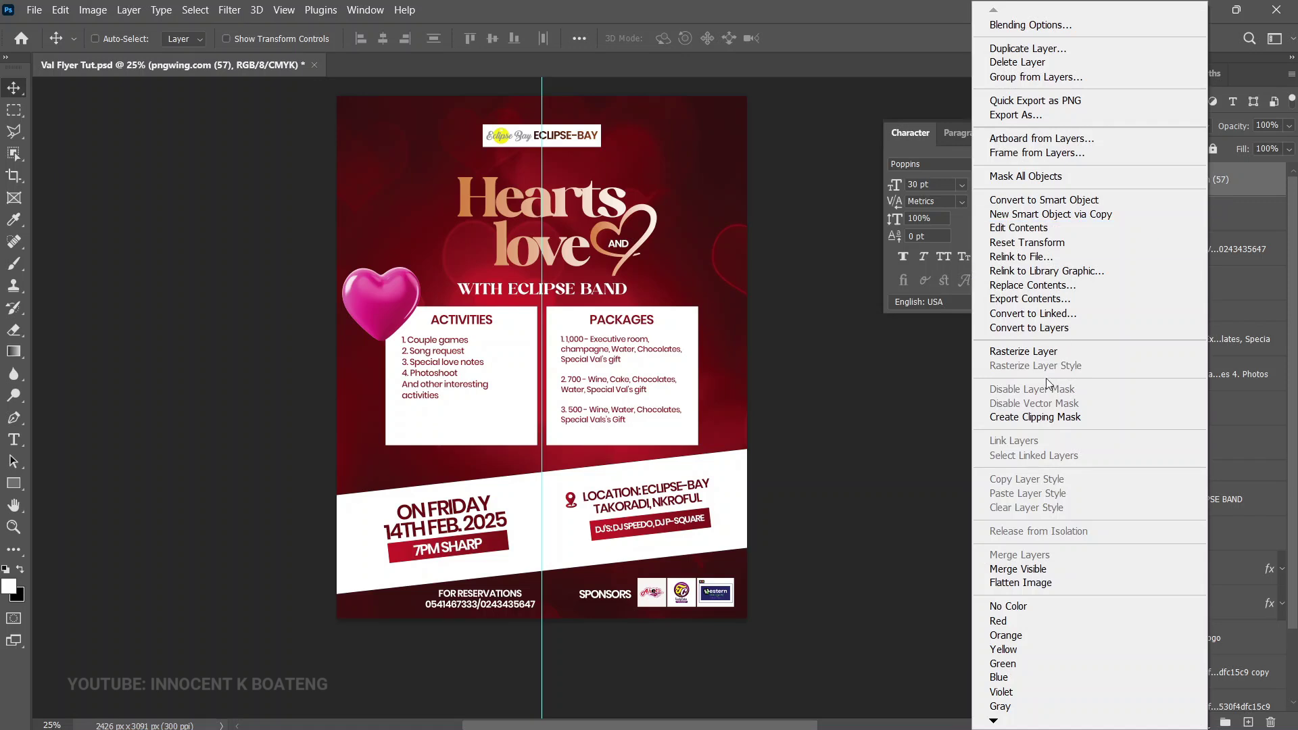
{"action": "left_click", "coordinate": [985, 352]}
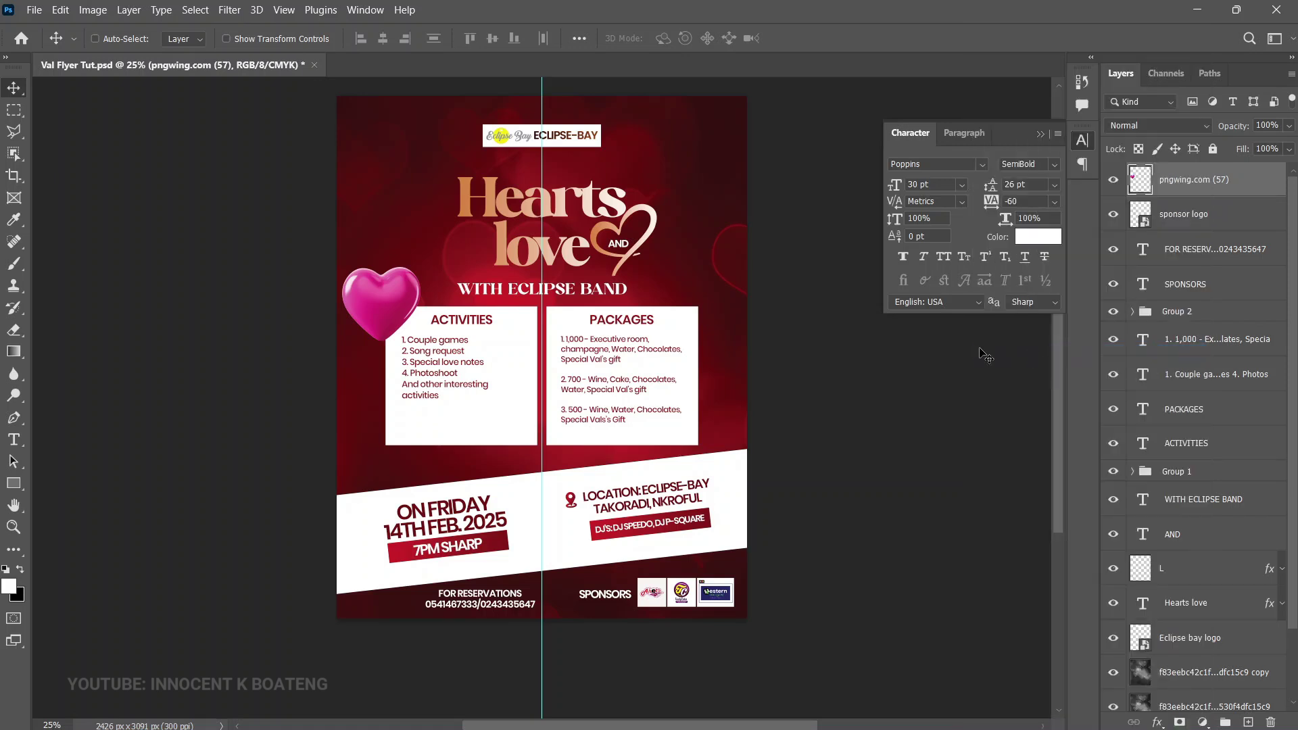
{"action": "left_click", "coordinate": [228, 11]}
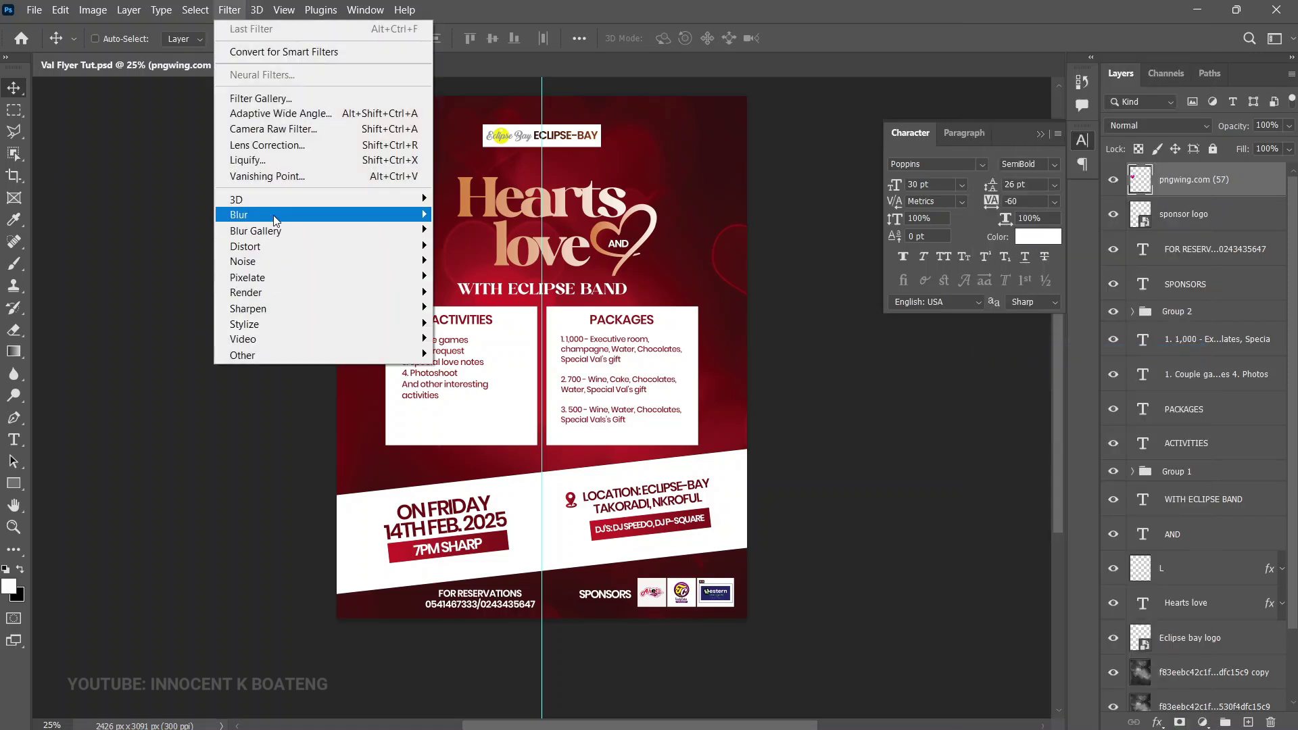
{"action": "mouse_move", "coordinate": [276, 215]}
{"action": "left_click", "coordinate": [478, 277]}
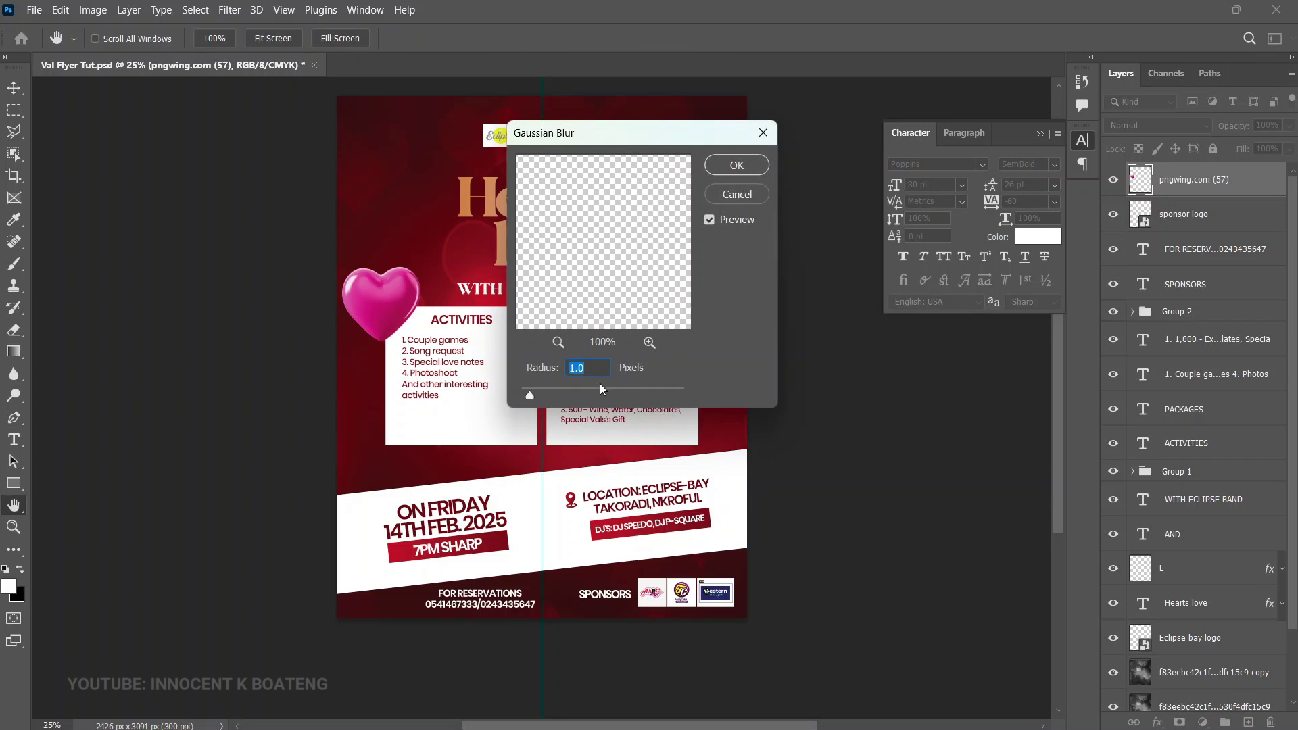
{"action": "left_click_drag", "start_coordinate": [547, 396], "coordinate": [648, 399]}
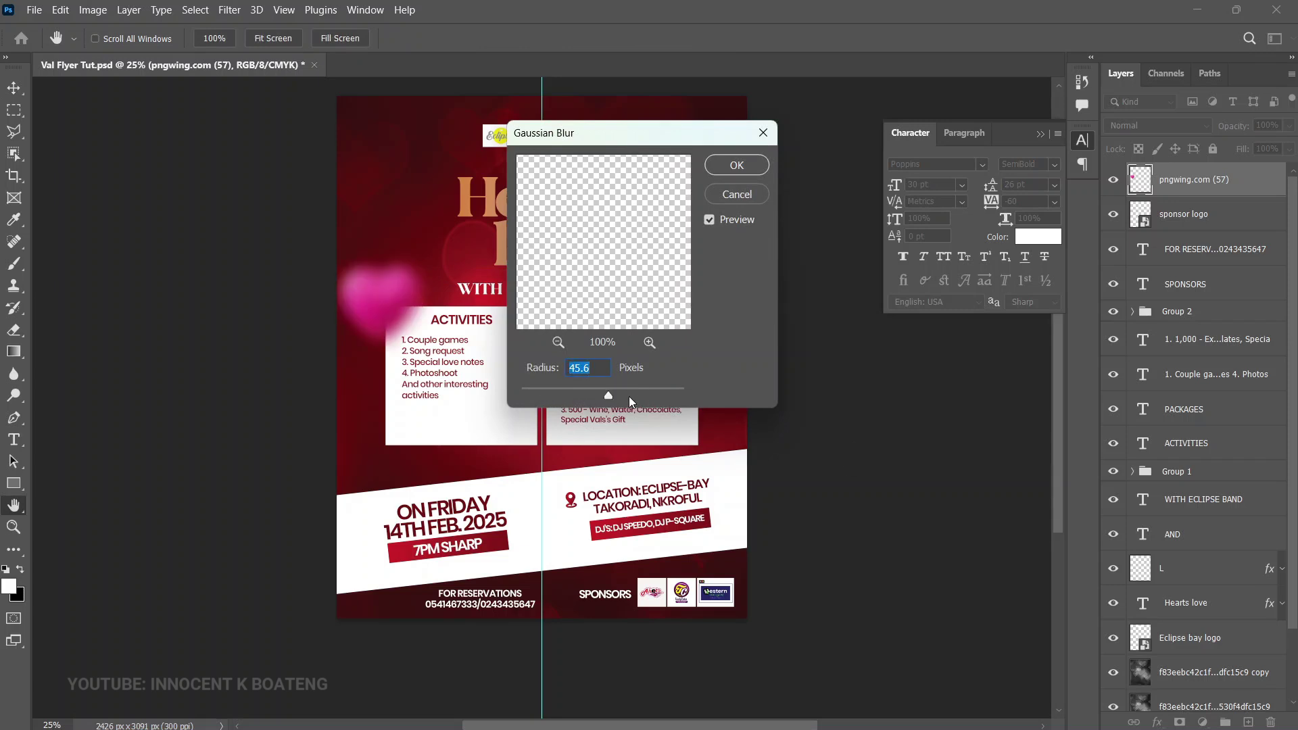
{"action": "left_click_drag", "start_coordinate": [608, 396], "coordinate": [601, 398]}
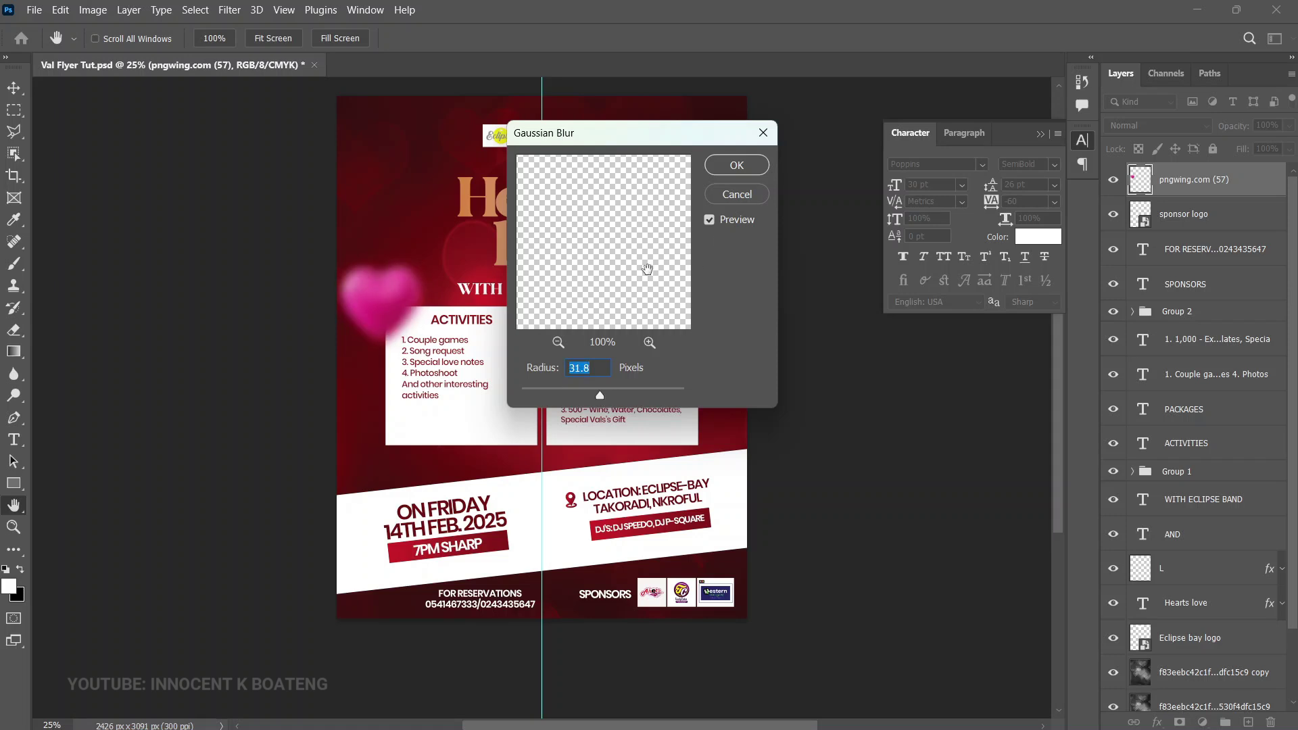
{"action": "key", "text": "Return"}
Step: Scale the blurred heart down to about 94% at the corner of the ACTIVITIES box
{"action": "key", "text": "ctrl+t"}
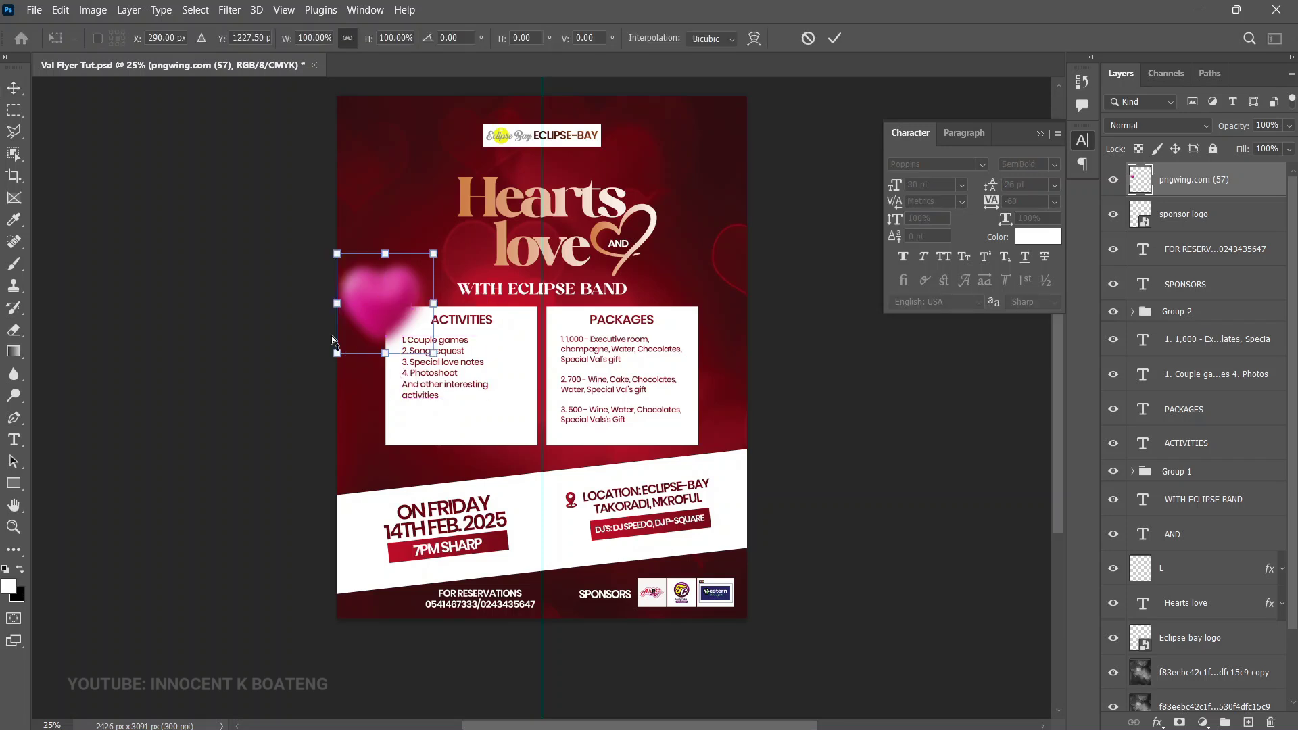
{"action": "left_click_drag", "start_coordinate": [331, 255], "coordinate": [343, 262]}
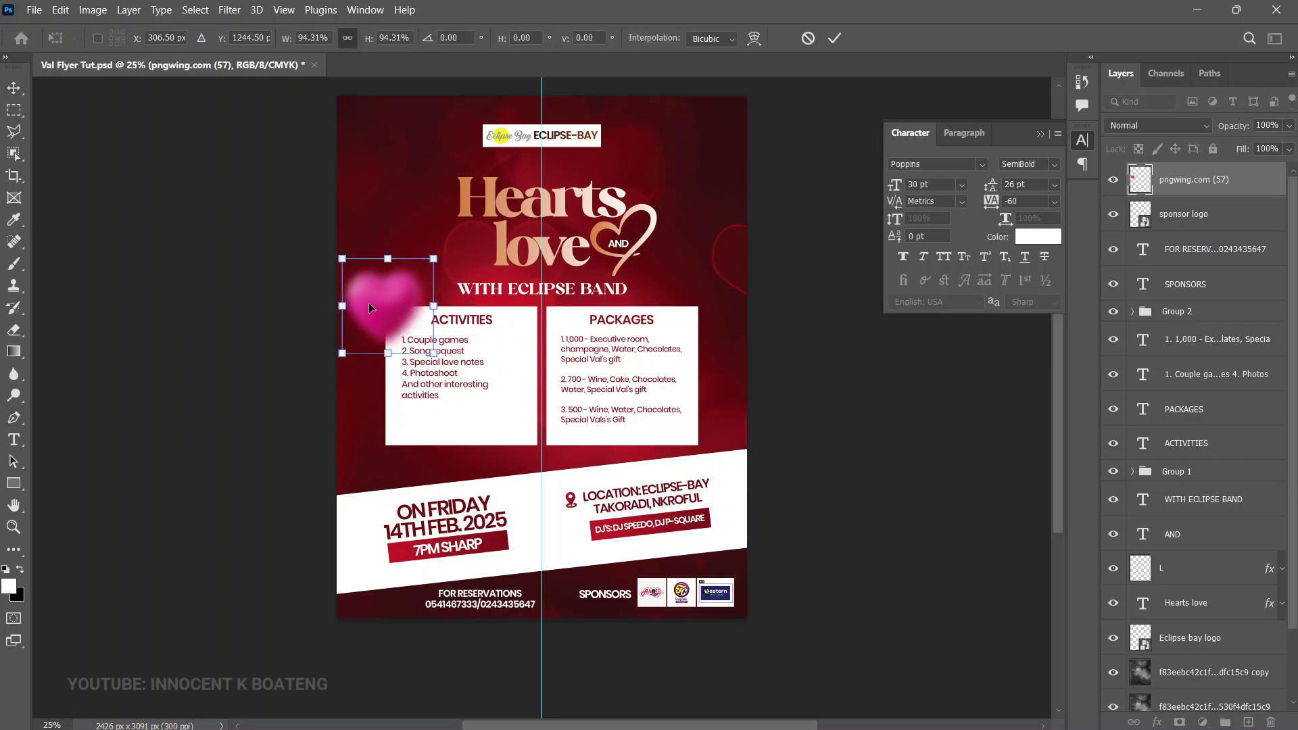
{"action": "key", "text": "Return"}
Step: Shift the blurred heart towards red with Hue/Saturation: hue +20, saturation +8 and lightness -14
{"action": "key", "text": "ctrl+plus"}
{"action": "key", "text": "ctrl+plus"}
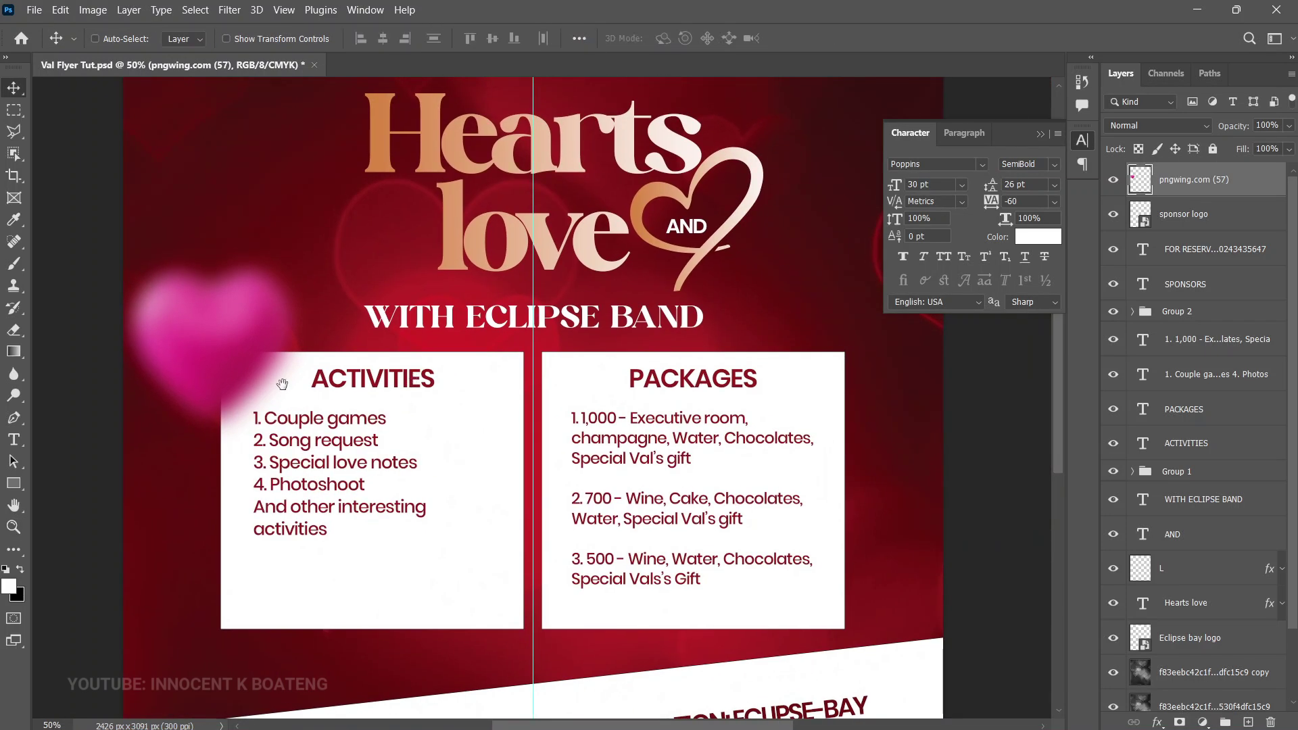
{"action": "left_click_drag", "start_coordinate": [409, 375], "coordinate": [519, 326]}
{"action": "left_click_drag", "start_coordinate": [392, 315], "coordinate": [400, 322]}
{"action": "scroll", "coordinate": [798, 425], "scroll_direction": "up", "scroll_amount": 1}
{"action": "scroll", "coordinate": [797, 430], "scroll_direction": "down", "scroll_amount": 1}
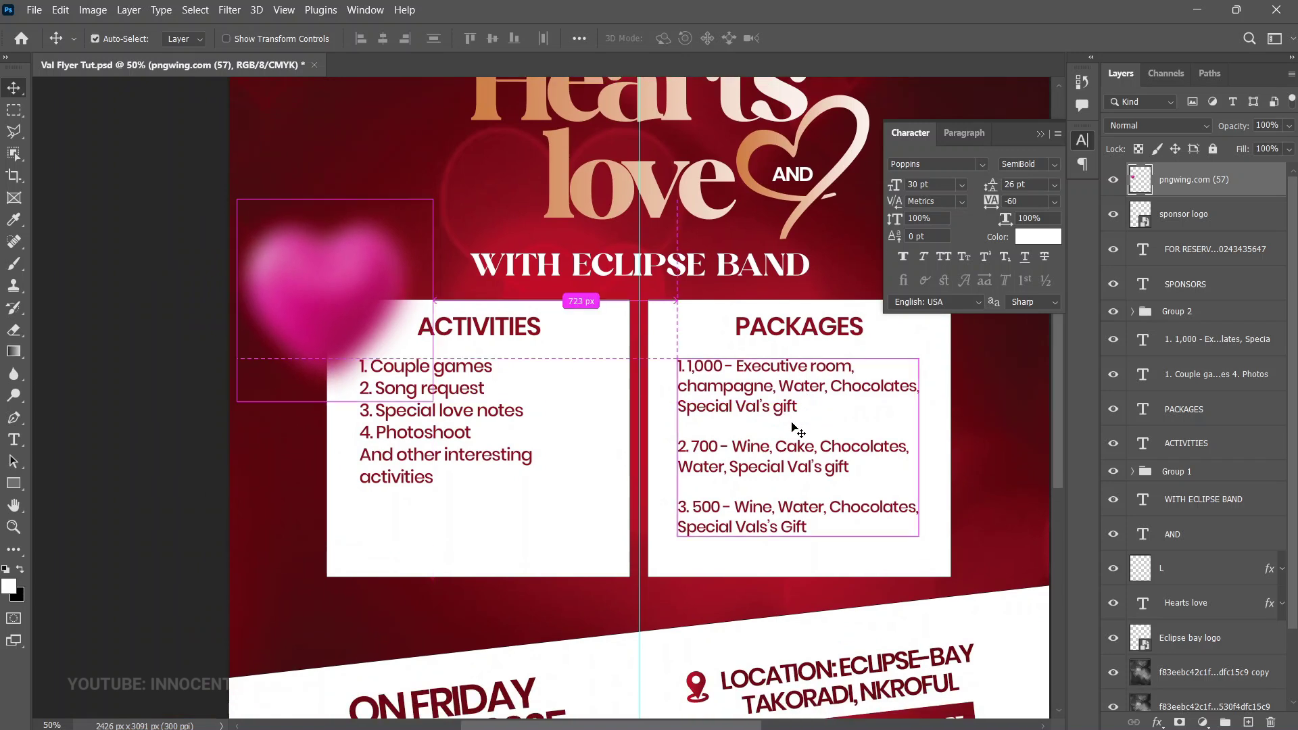
{"action": "key", "text": "ctrl+u"}
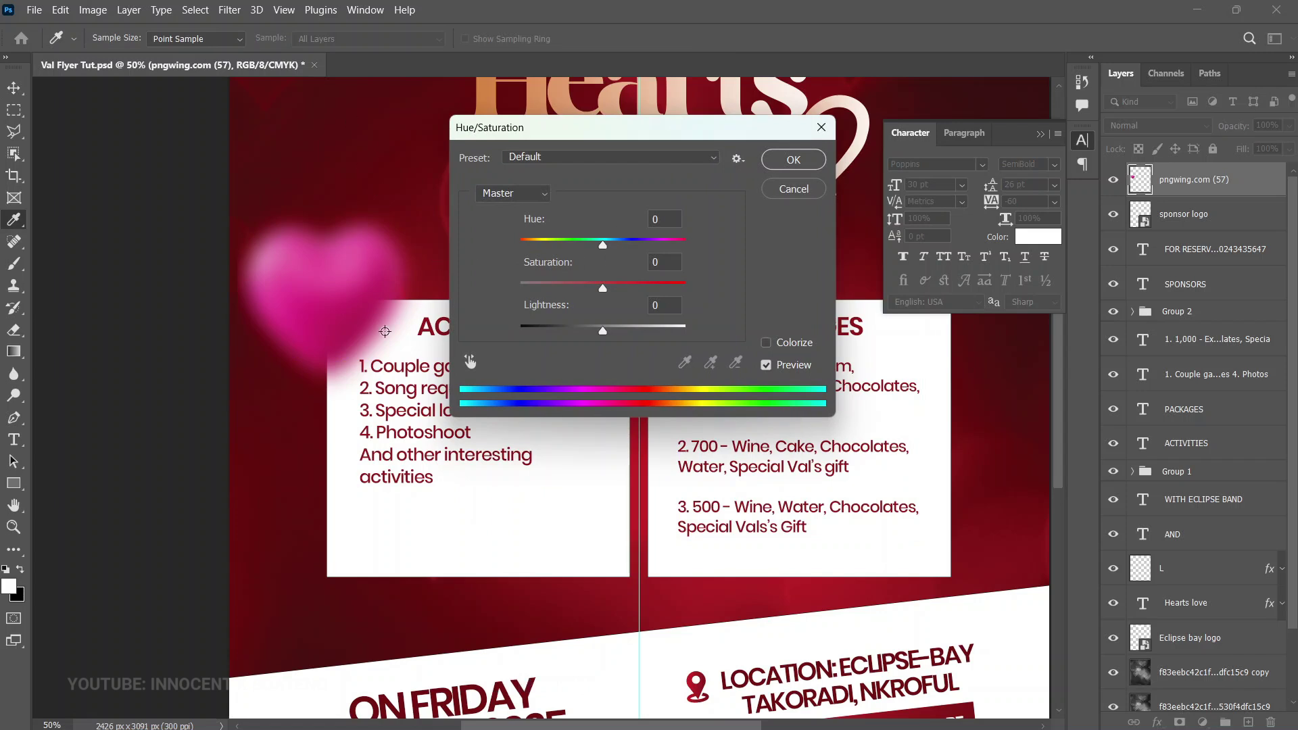
{"action": "left_click_drag", "start_coordinate": [602, 244], "coordinate": [591, 330]}
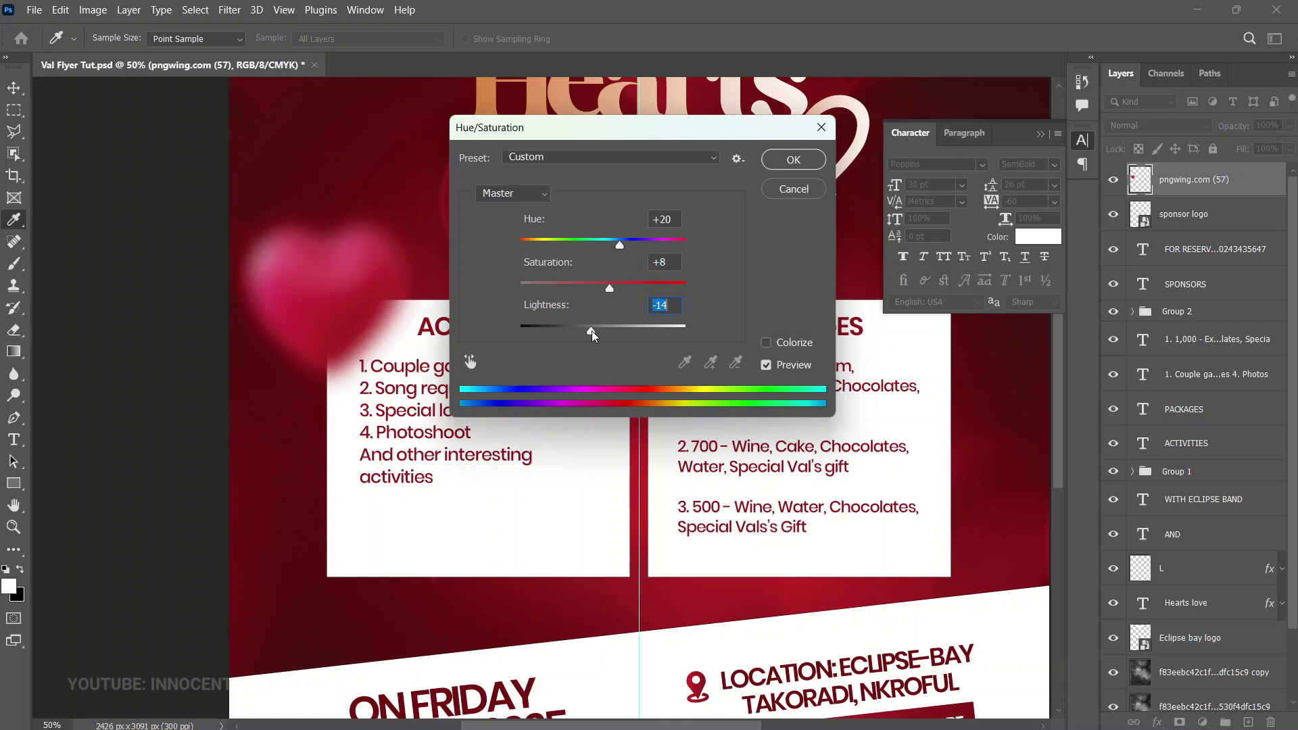
{"action": "left_click", "coordinate": [793, 159]}
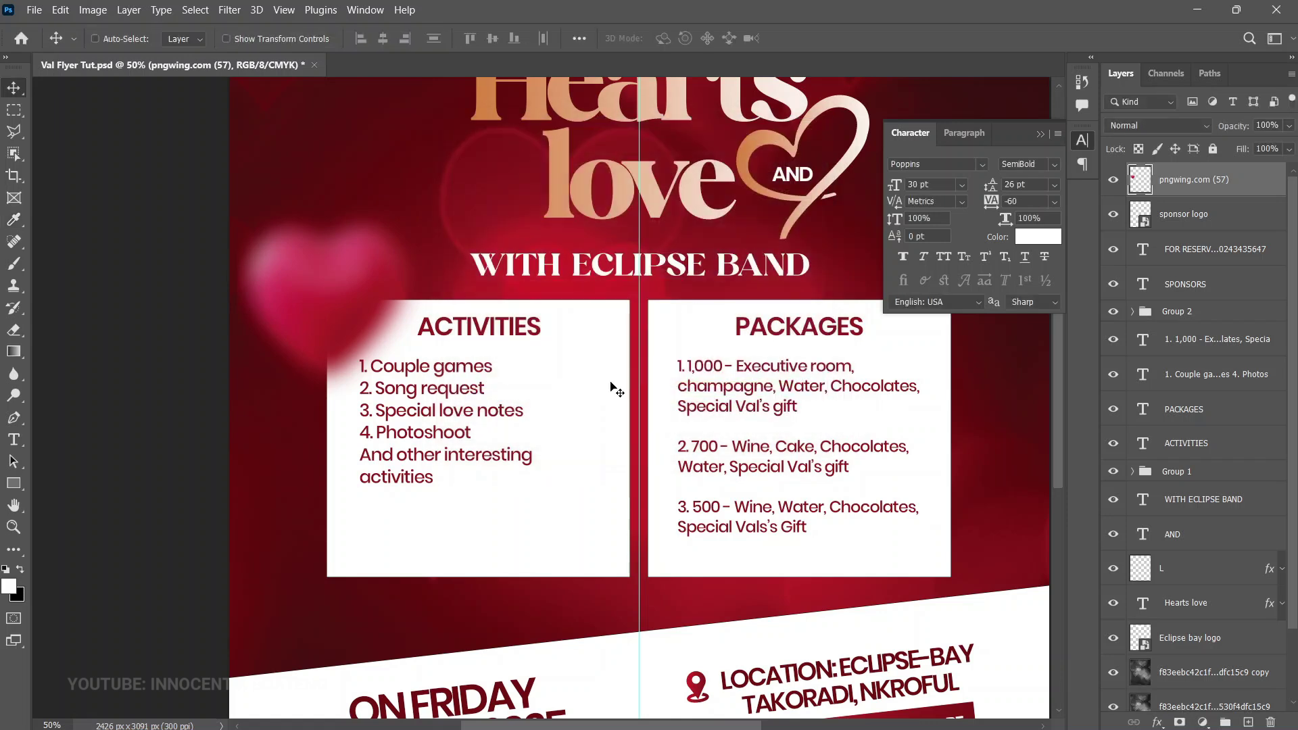
Step: Apply a second Hue/Saturation adjustment to the heart with hue +7 and saturation +13
{"action": "key", "text": "z"}
{"action": "left_click", "coordinate": [582, 383], "text": "alt"}
{"action": "key", "text": "ctrl+u"}
{"action": "left_click_drag", "start_coordinate": [561, 123], "coordinate": [711, 115]}
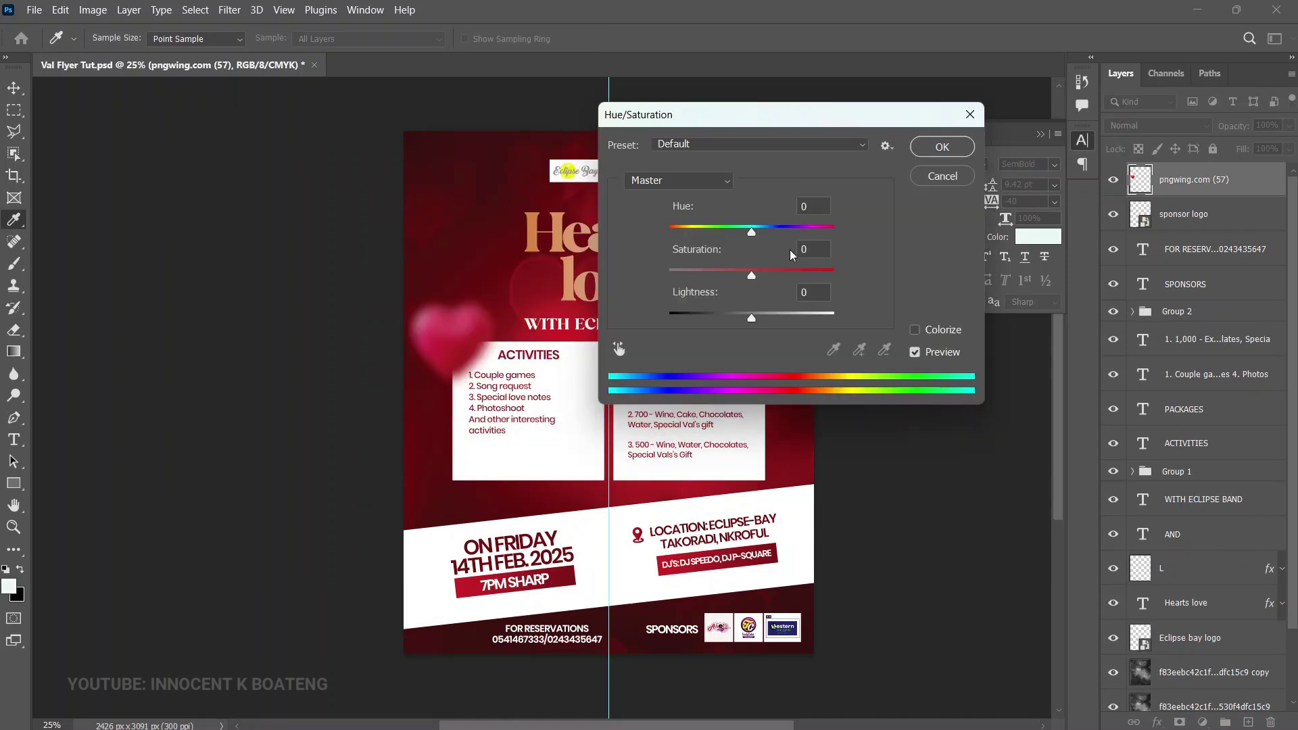
{"action": "left_click_drag", "start_coordinate": [754, 242], "coordinate": [762, 277]}
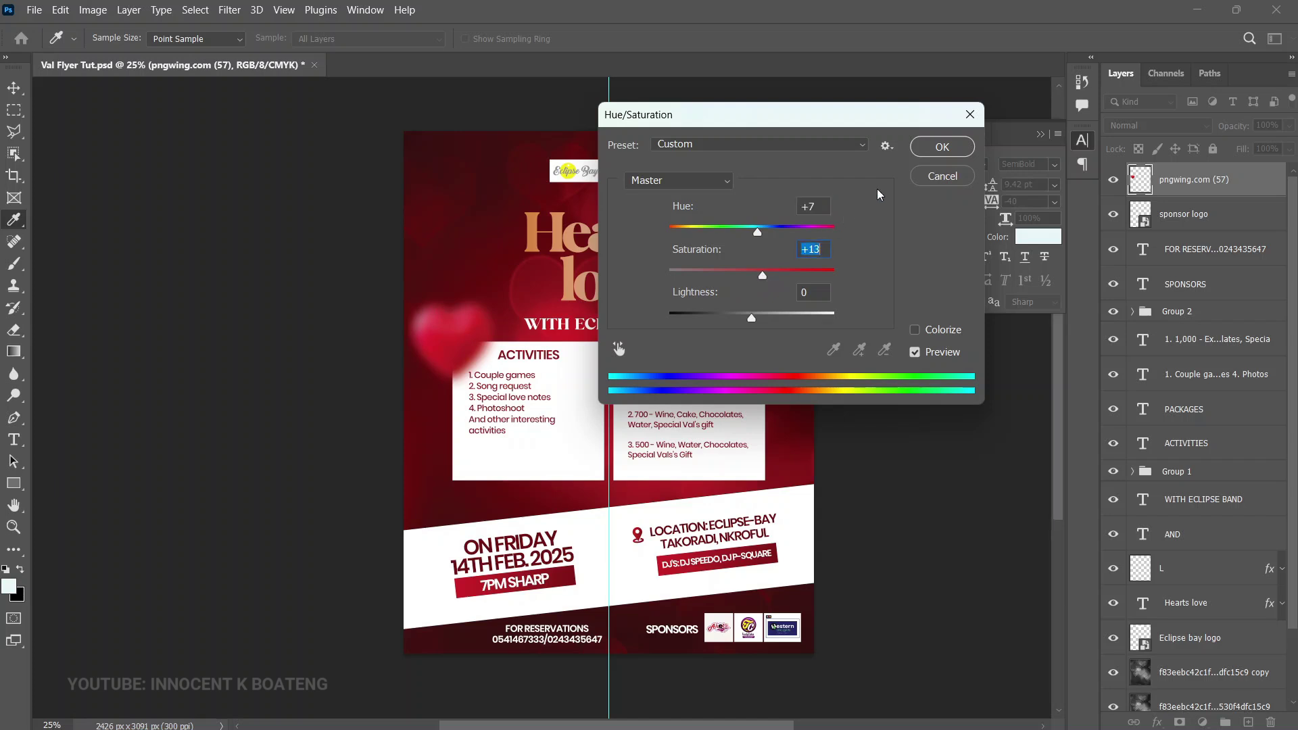
{"action": "left_click", "coordinate": [941, 146]}
Step: Duplicate the blurred red heart and place the copy over the lower-right corner of the PACKAGES box
{"action": "key", "text": "z"}
{"action": "scroll", "coordinate": [583, 478], "scroll_direction": "down", "scroll_amount": 2}
{"action": "scroll", "coordinate": [583, 479], "scroll_direction": "up", "scroll_amount": 3}
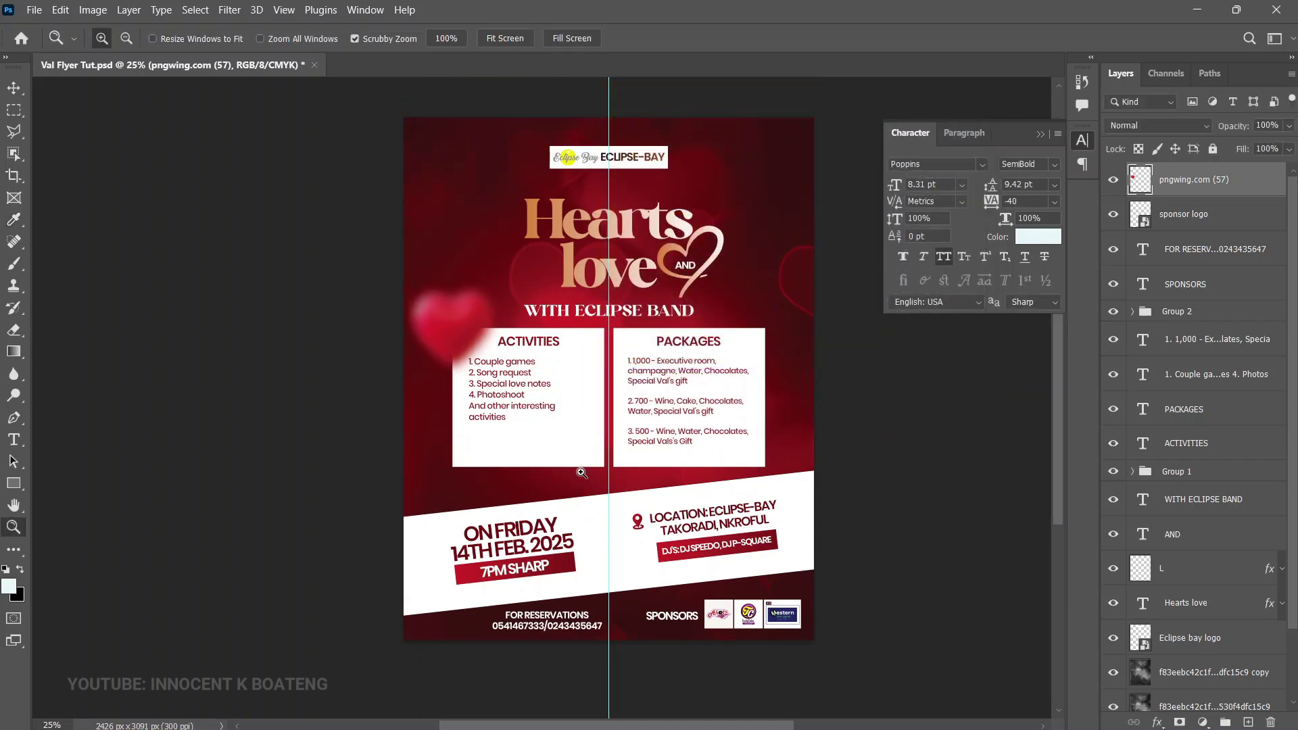
{"action": "key", "text": "v"}
{"action": "scroll", "coordinate": [581, 477], "scroll_direction": "down", "scroll_amount": 1}
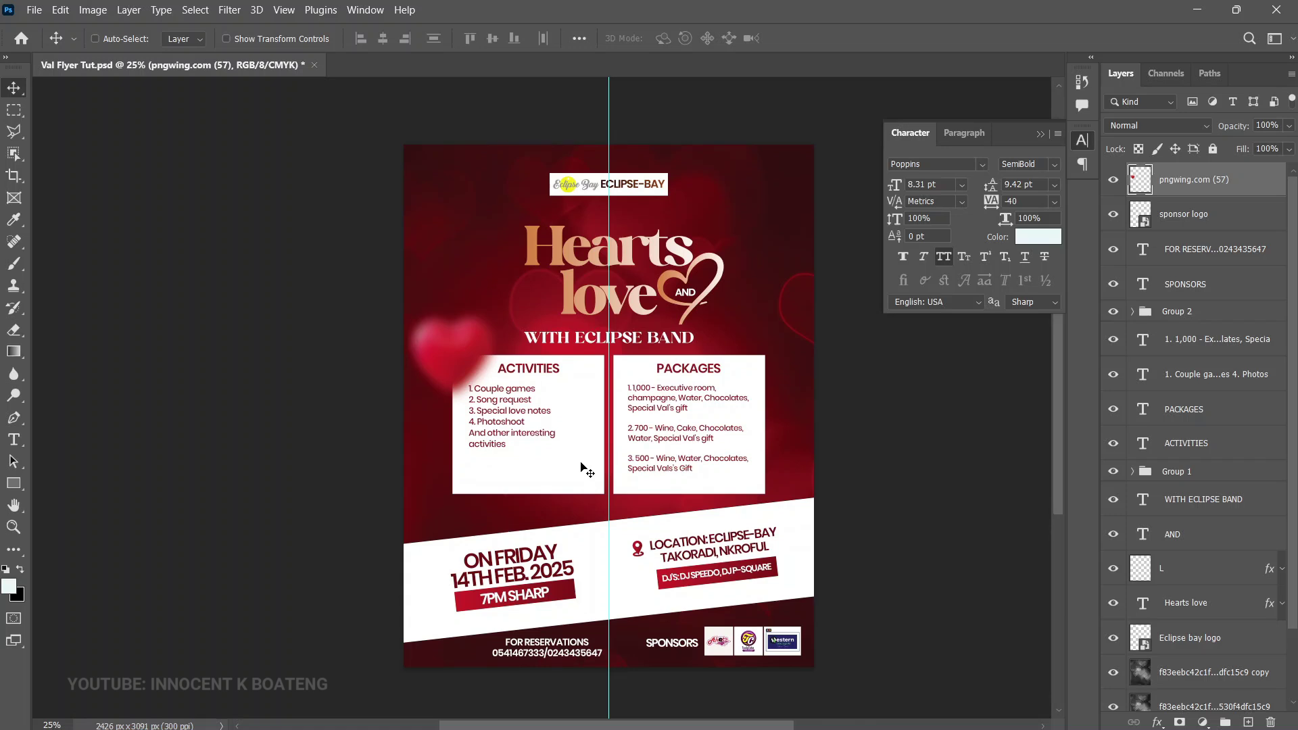
{"action": "key", "text": "ctrl+j"}
{"action": "left_click_drag", "start_coordinate": [473, 358], "coordinate": [801, 500]}
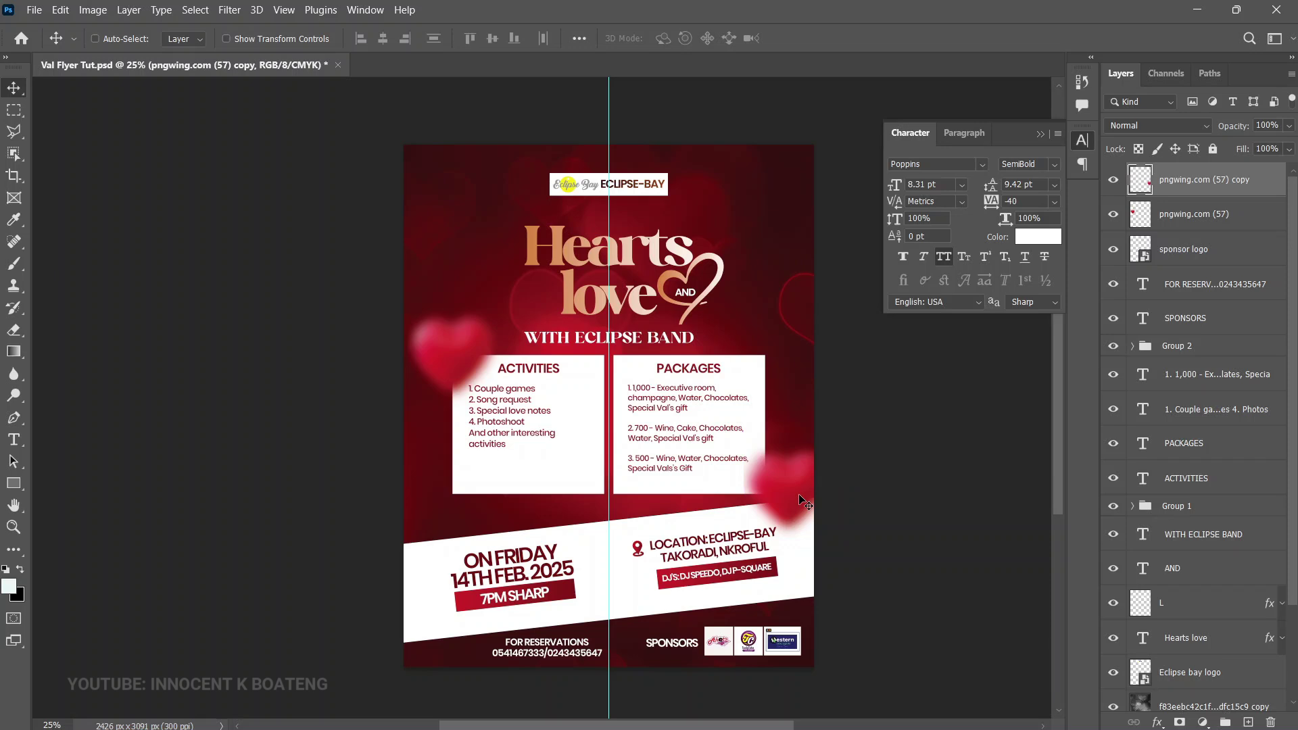
Step: Scale the heart copy down slightly, nudge it at the PACKAGES box corner, and save the flyer
{"action": "key", "text": "ctrl+t"}
{"action": "left_click_drag", "start_coordinate": [841, 441], "coordinate": [830, 449]}
{"action": "left_click_drag", "start_coordinate": [806, 510], "coordinate": [811, 515]}
{"action": "key", "text": "Return"}
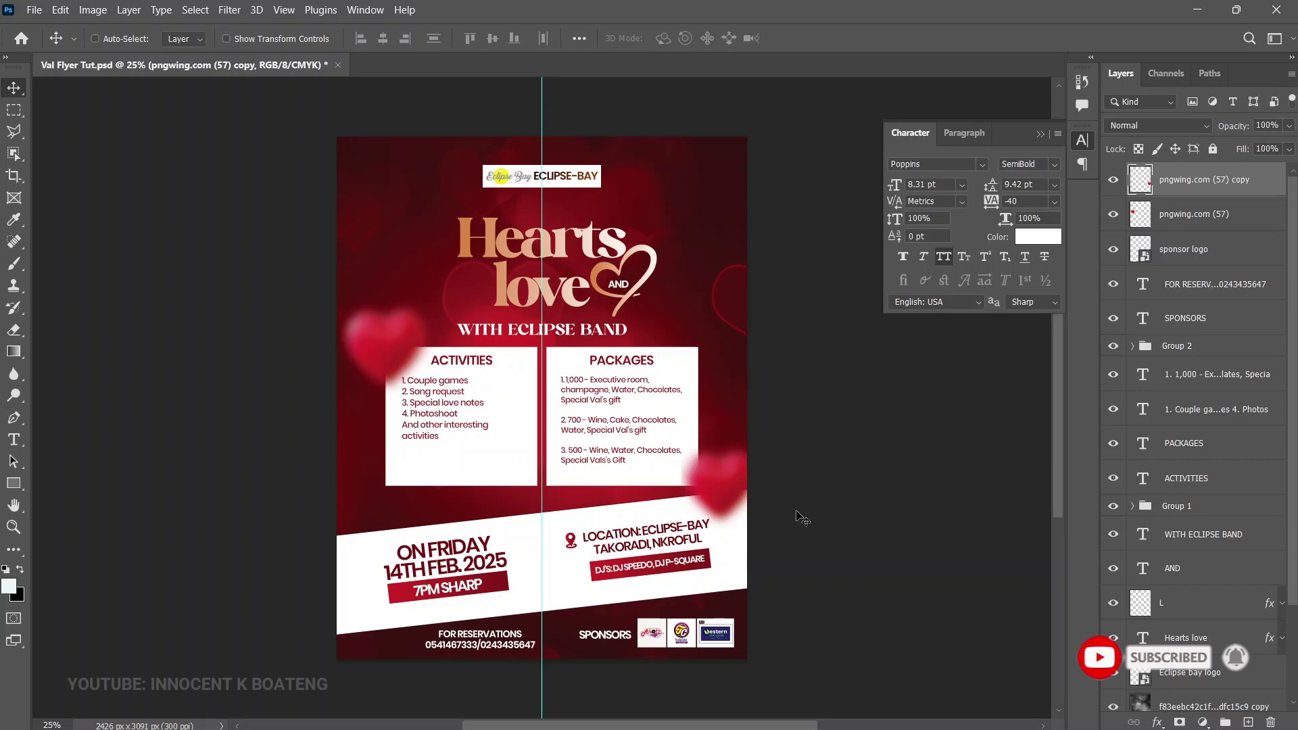
{"action": "key", "text": "ctrl+s"}
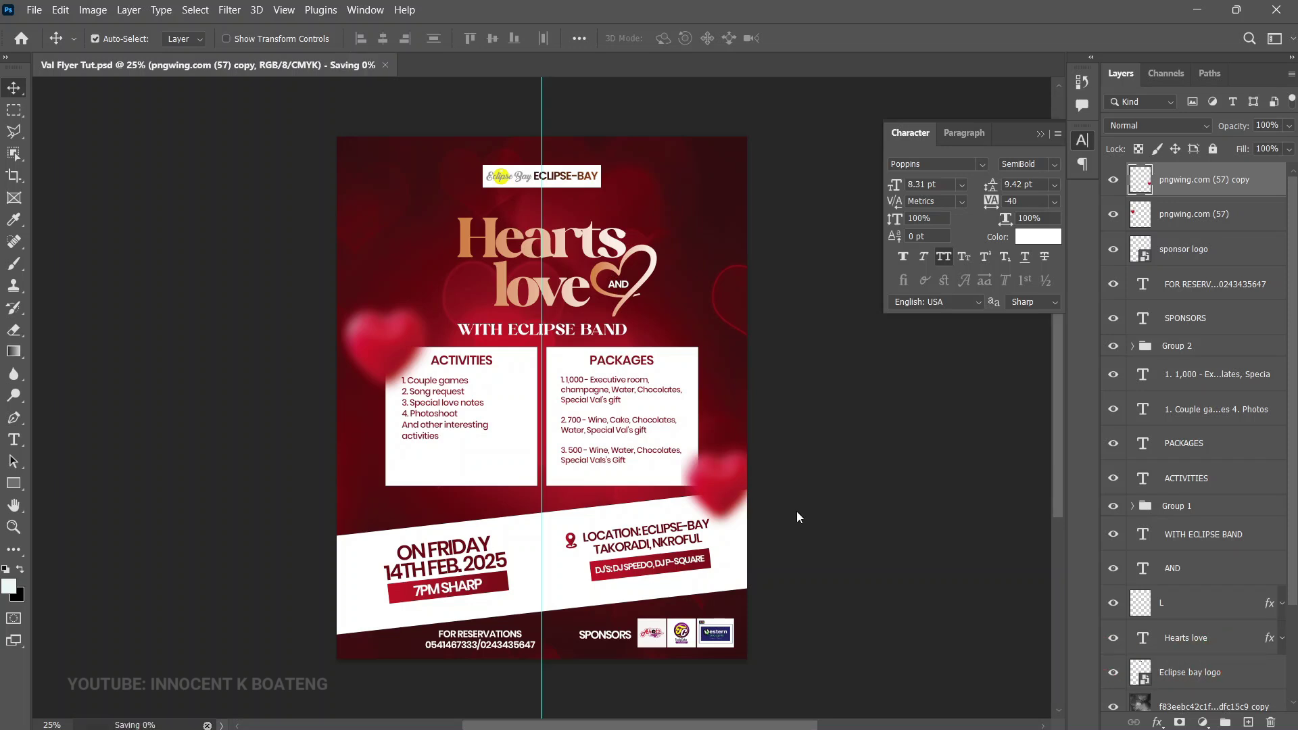